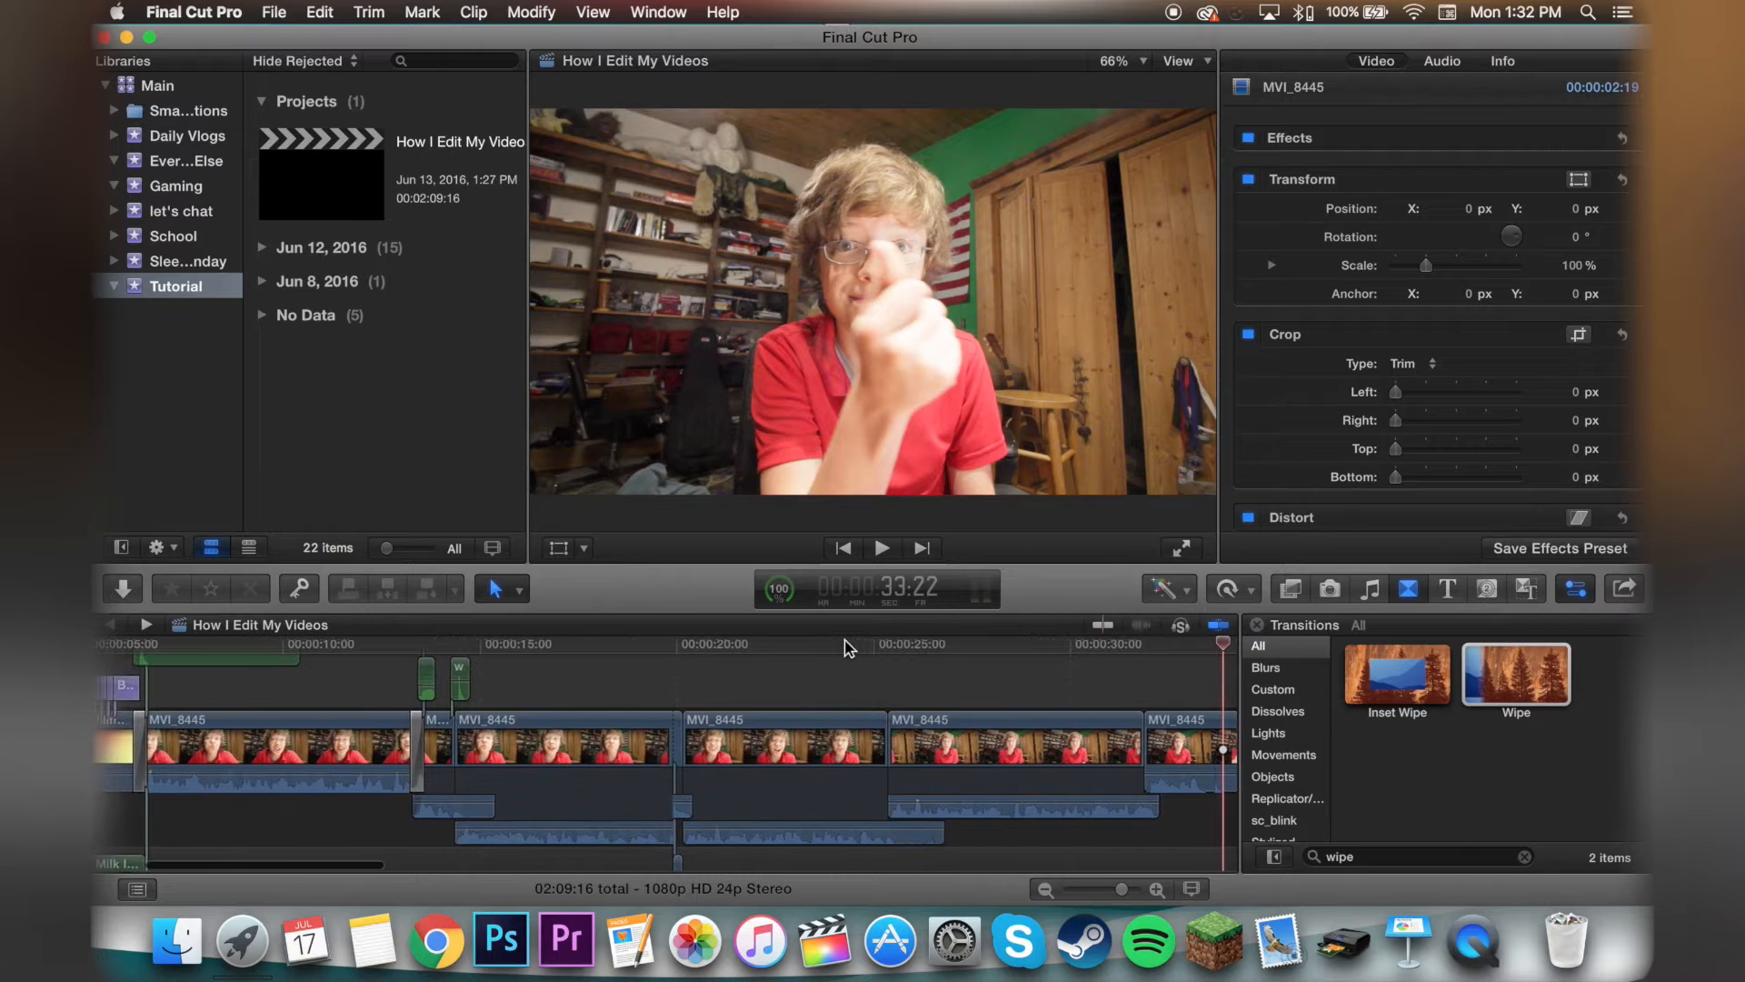
- Review the edited project by moving the playhead back through its timeline
left_click(598, 645)
left_click_drag(599, 650, 232, 655)
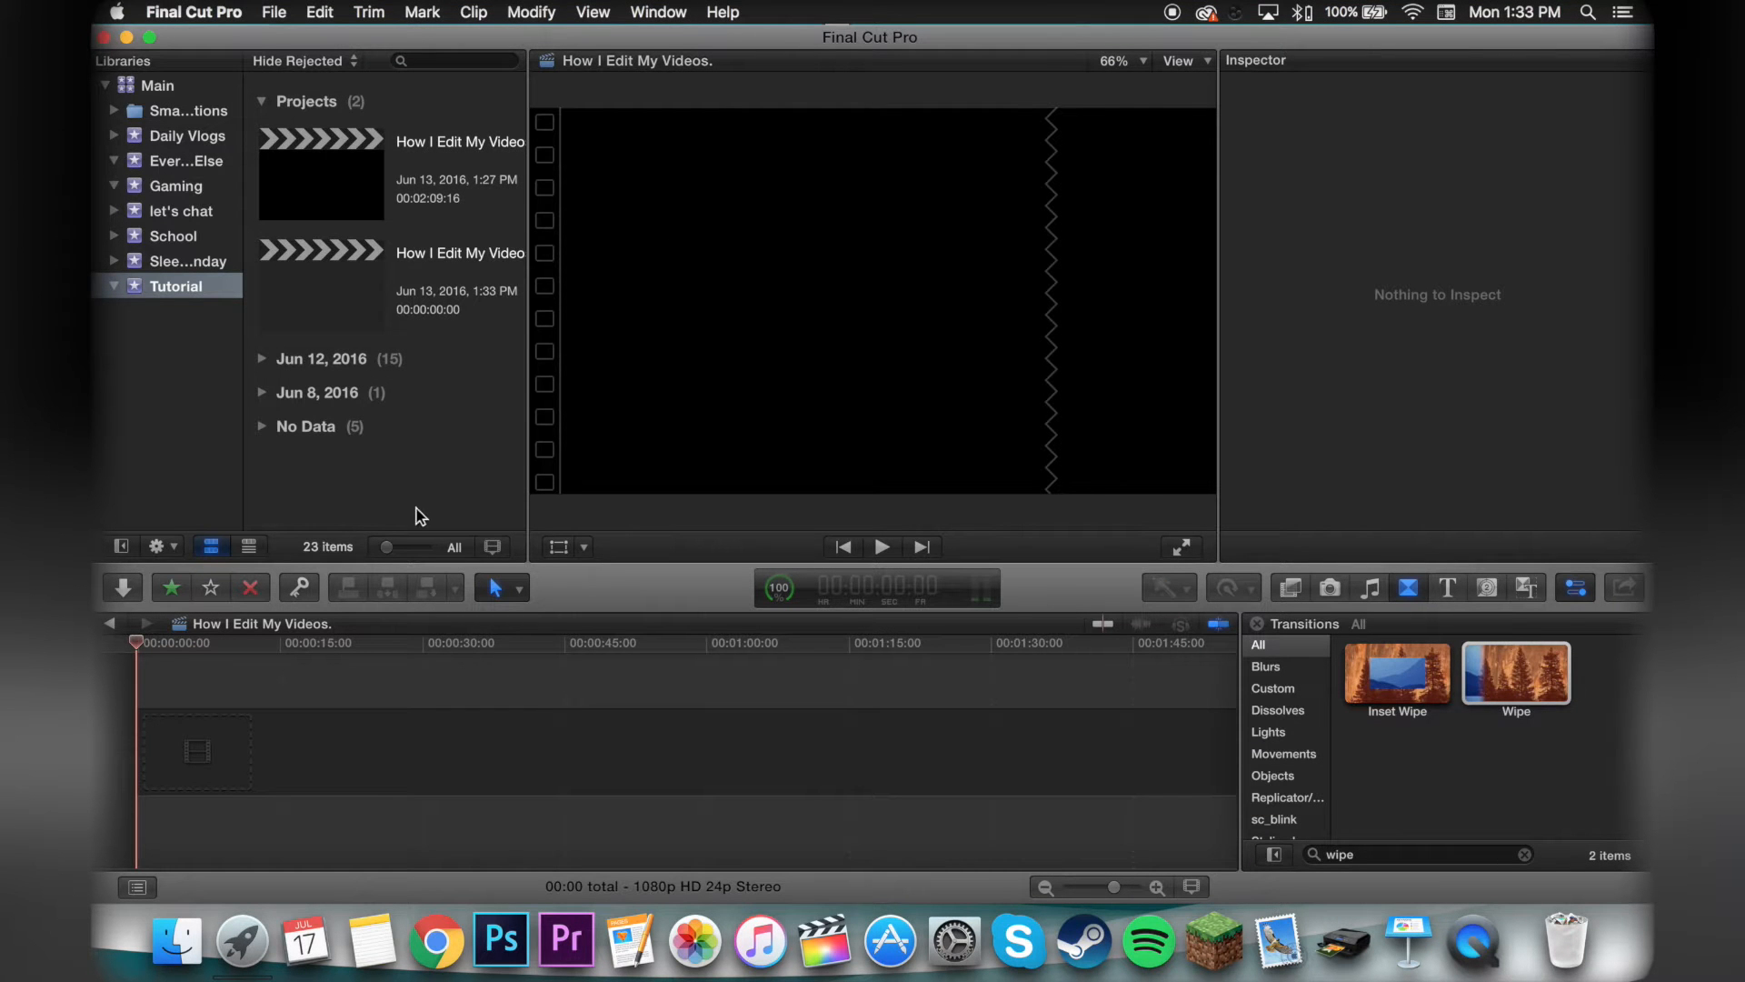
- Open the media import window and preview clips MVI_8443 and MVI_8442 from the EOS_DIGITAL camera
left_click(128, 589)
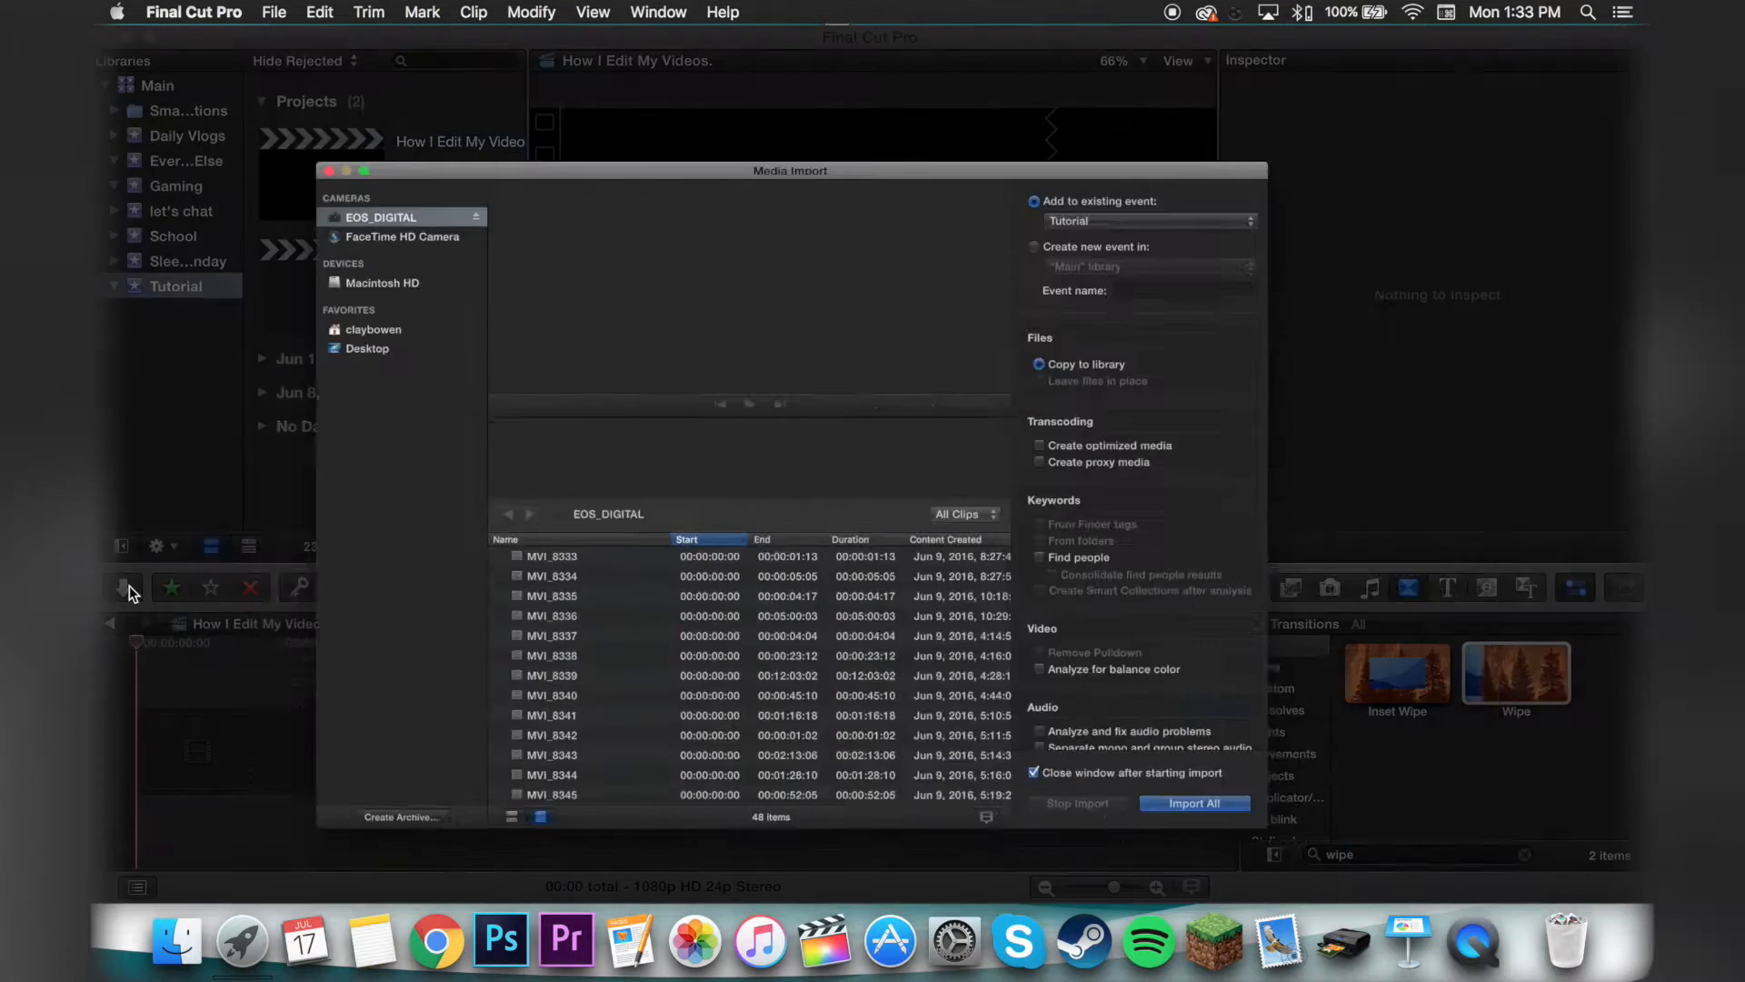
scroll(940, 566, "down", 15)
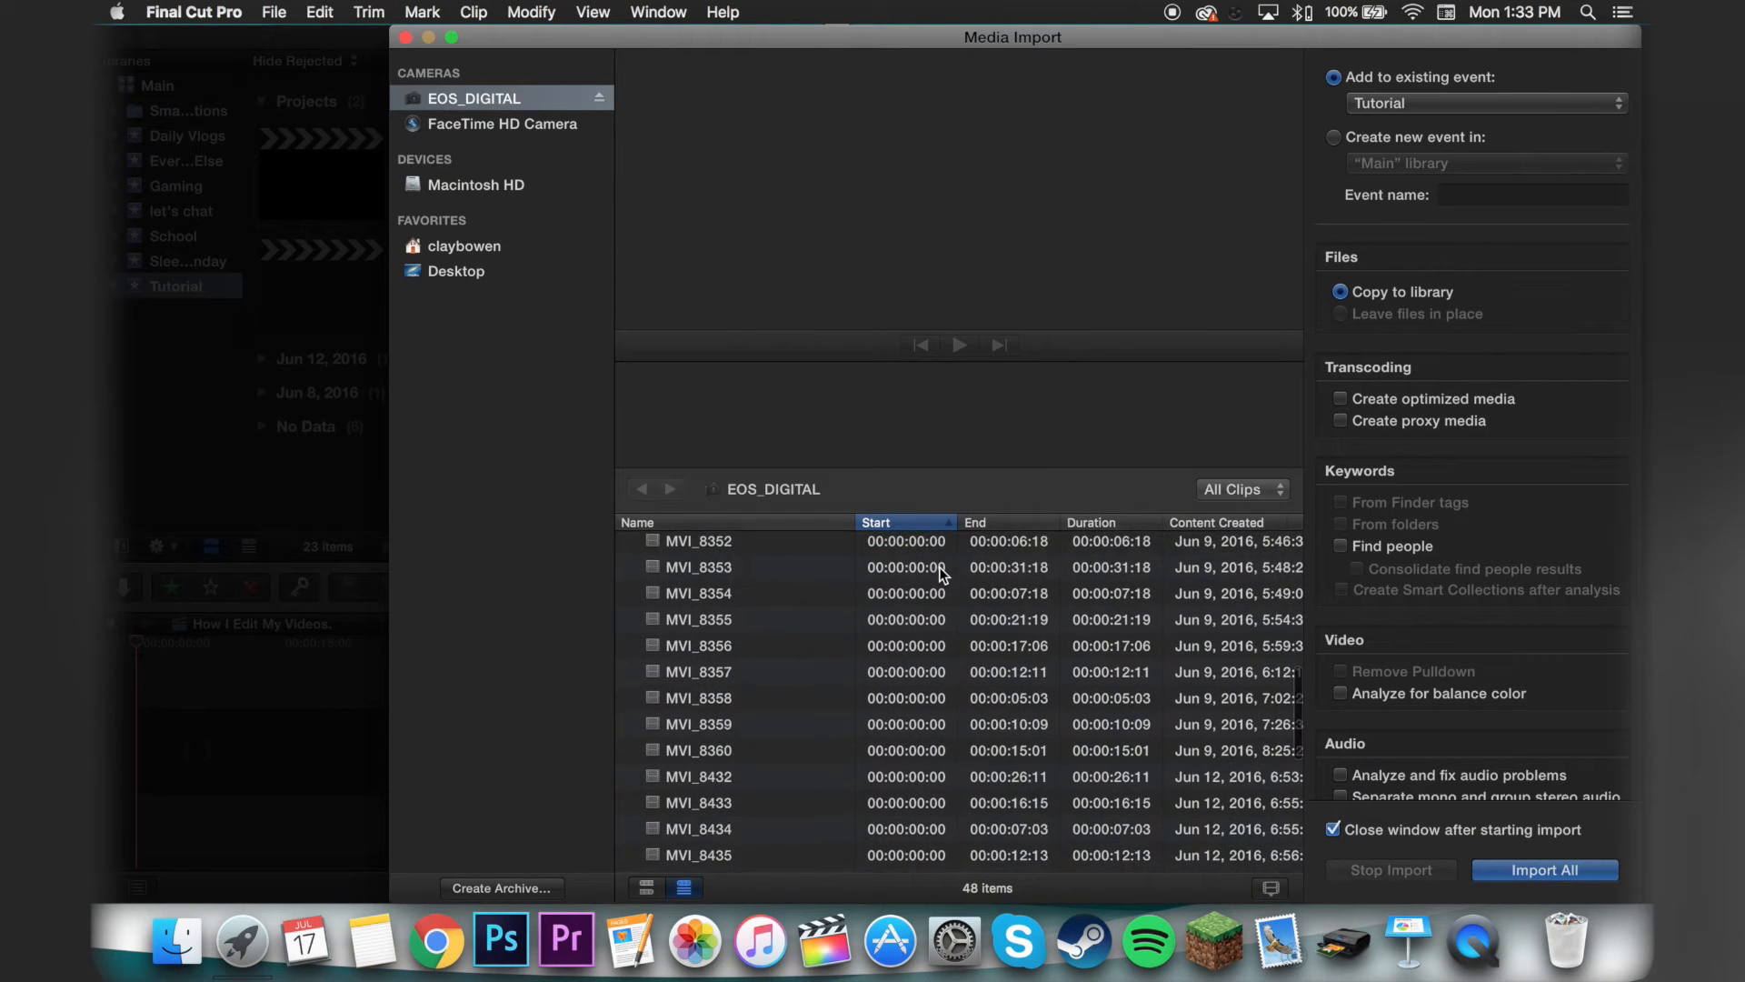
scroll(941, 571, "up", 1)
left_click(935, 650)
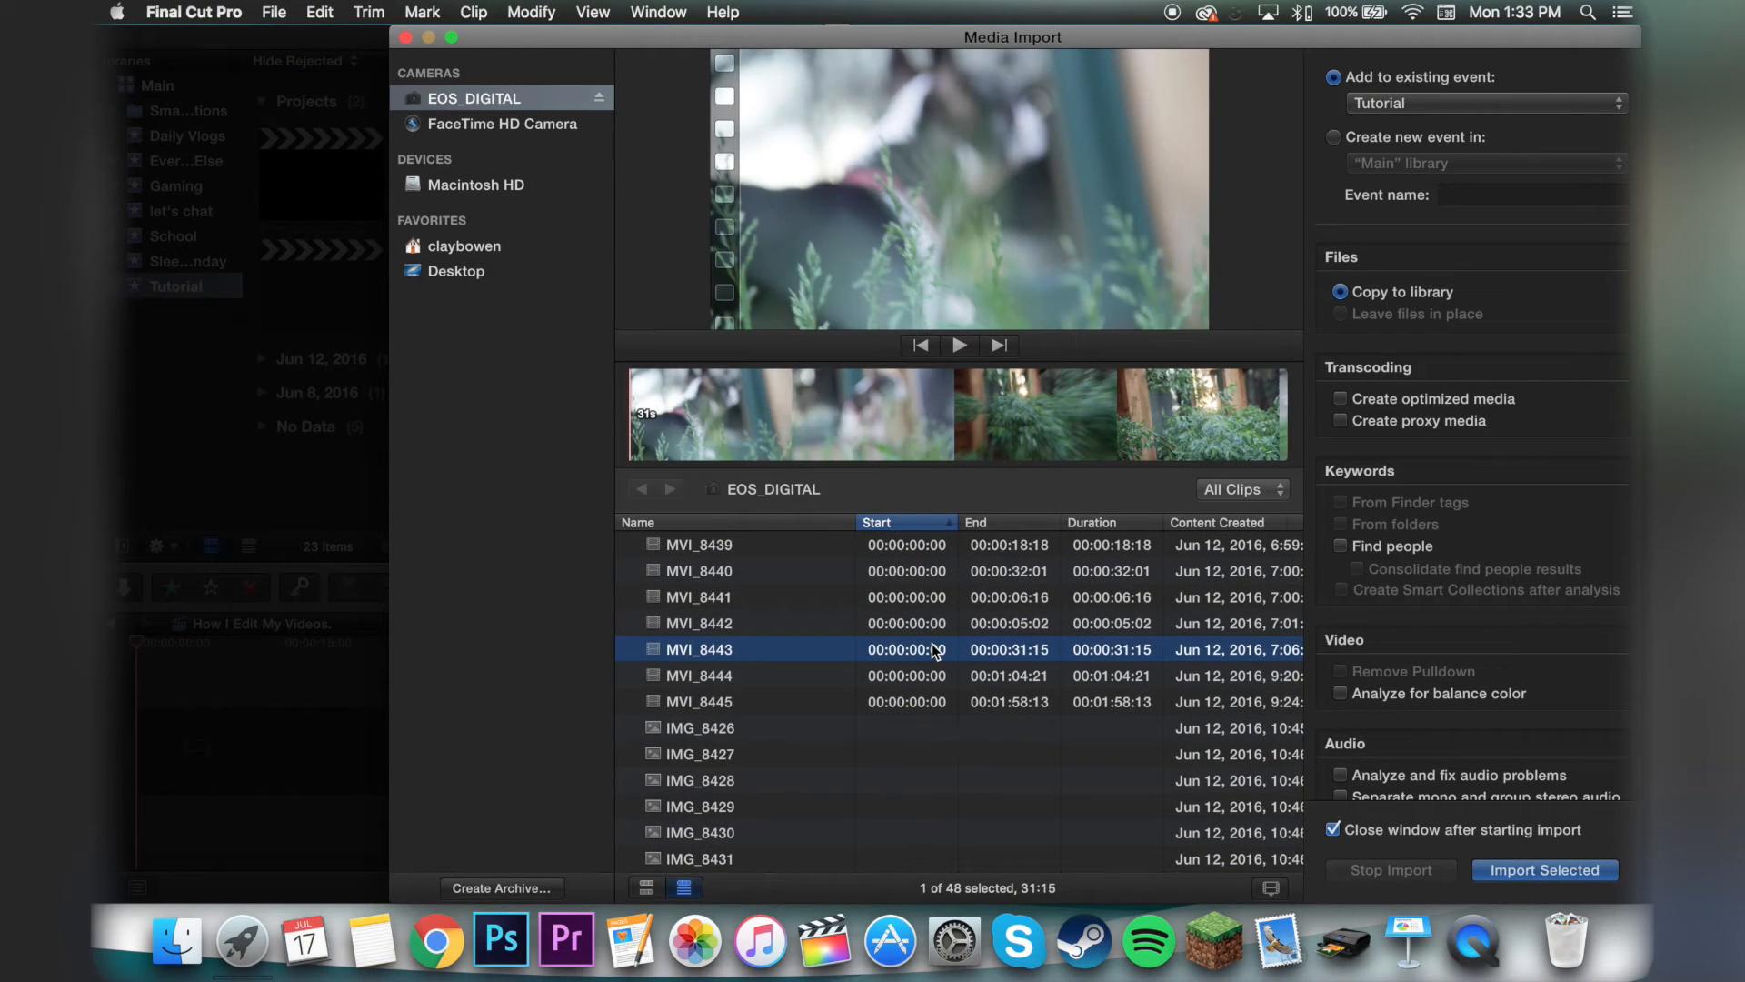
key("Up")
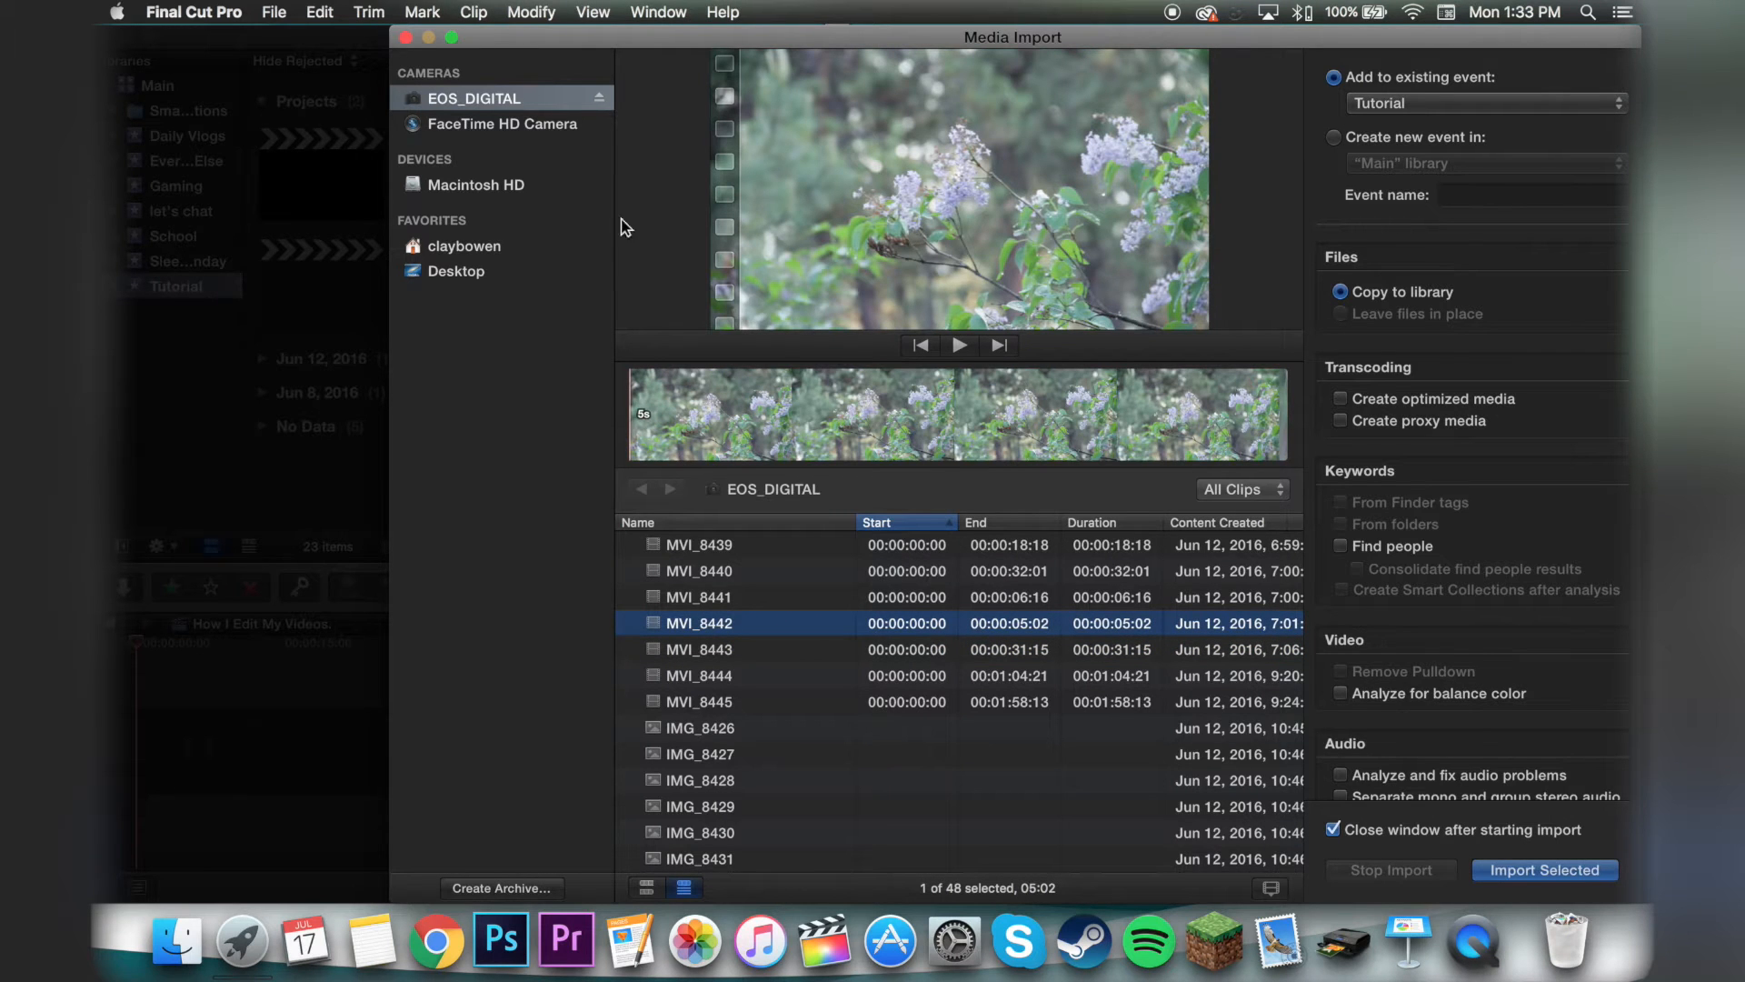
- Switch to Finder and add MVI_8432.MOV from the 100CANON folder to the start of the empty project timeline
left_click(176, 941)
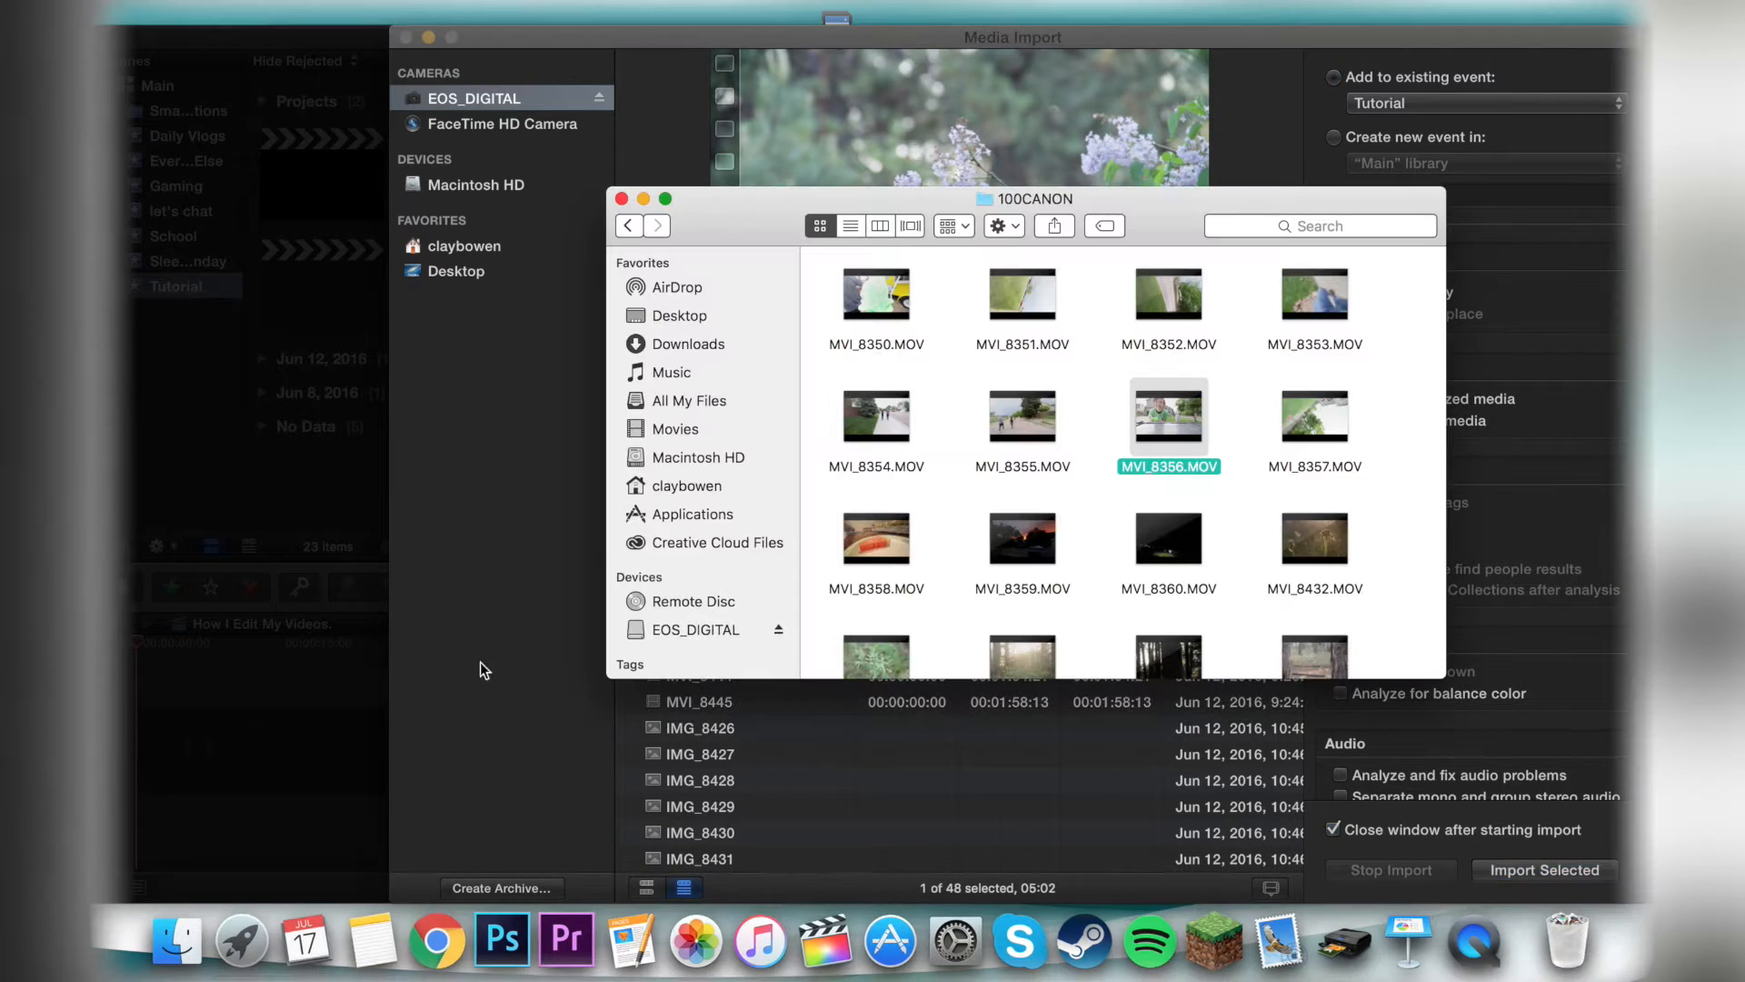
scroll(1009, 535, "down", 1)
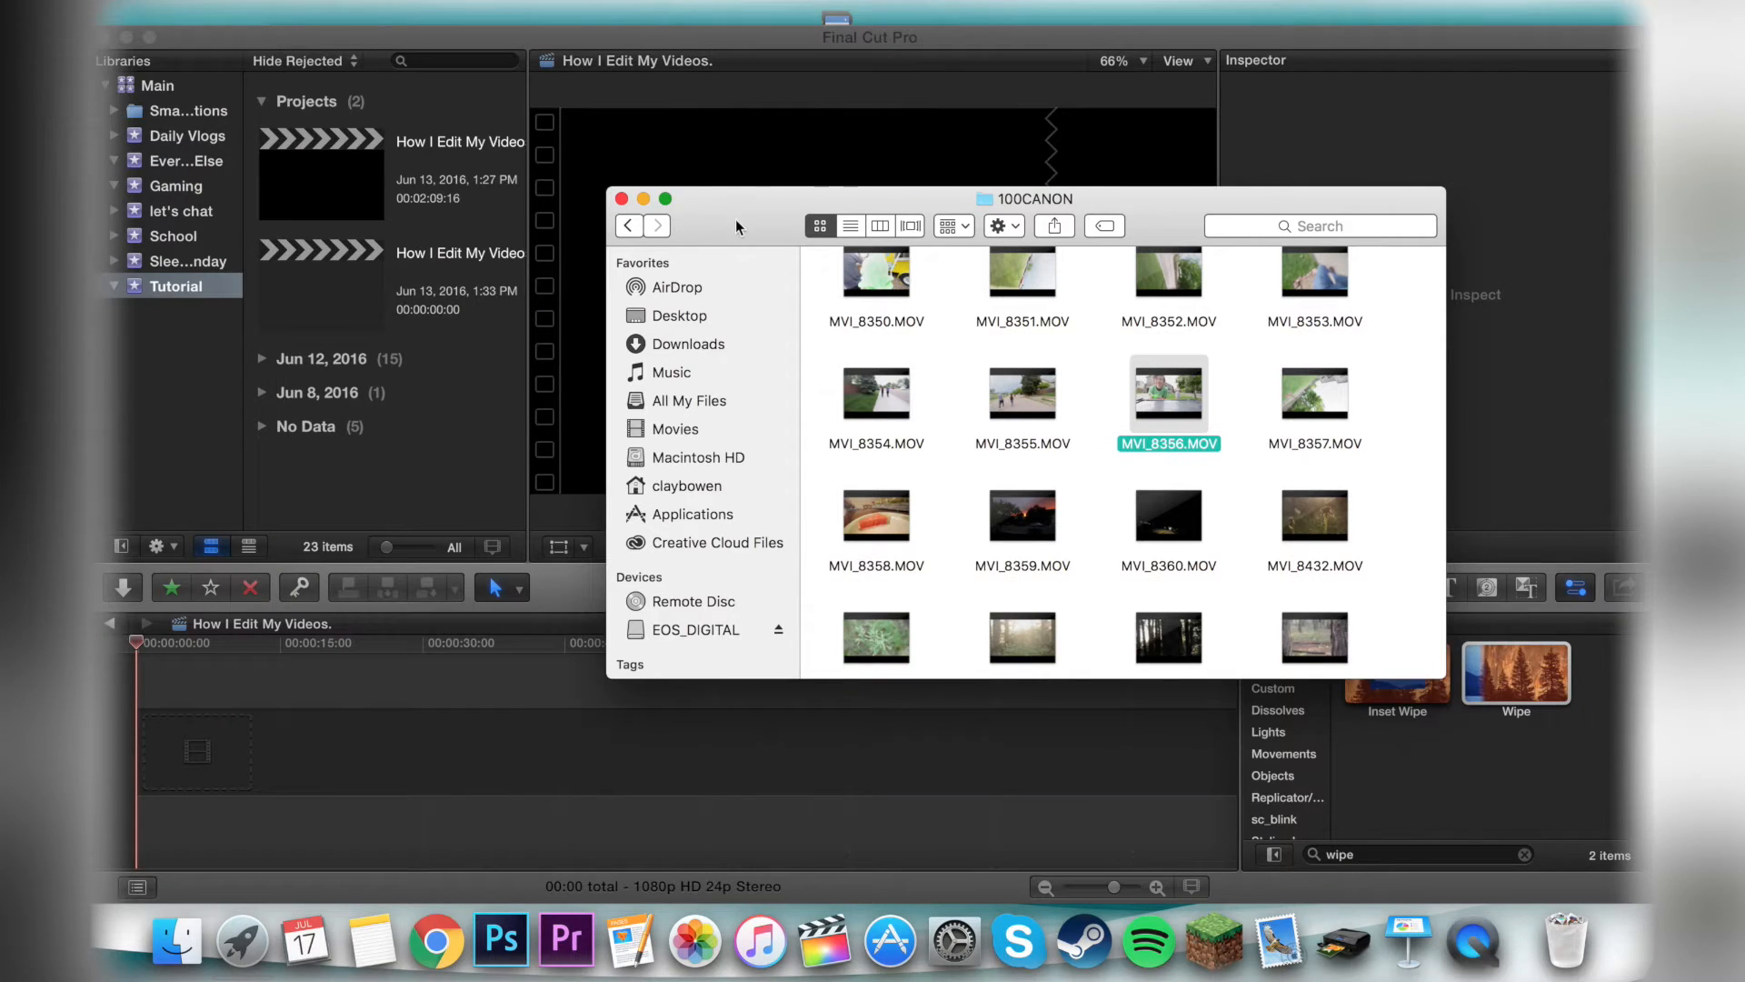
left_click_drag(735, 220, 707, 160)
scroll(1262, 379, "down", 5)
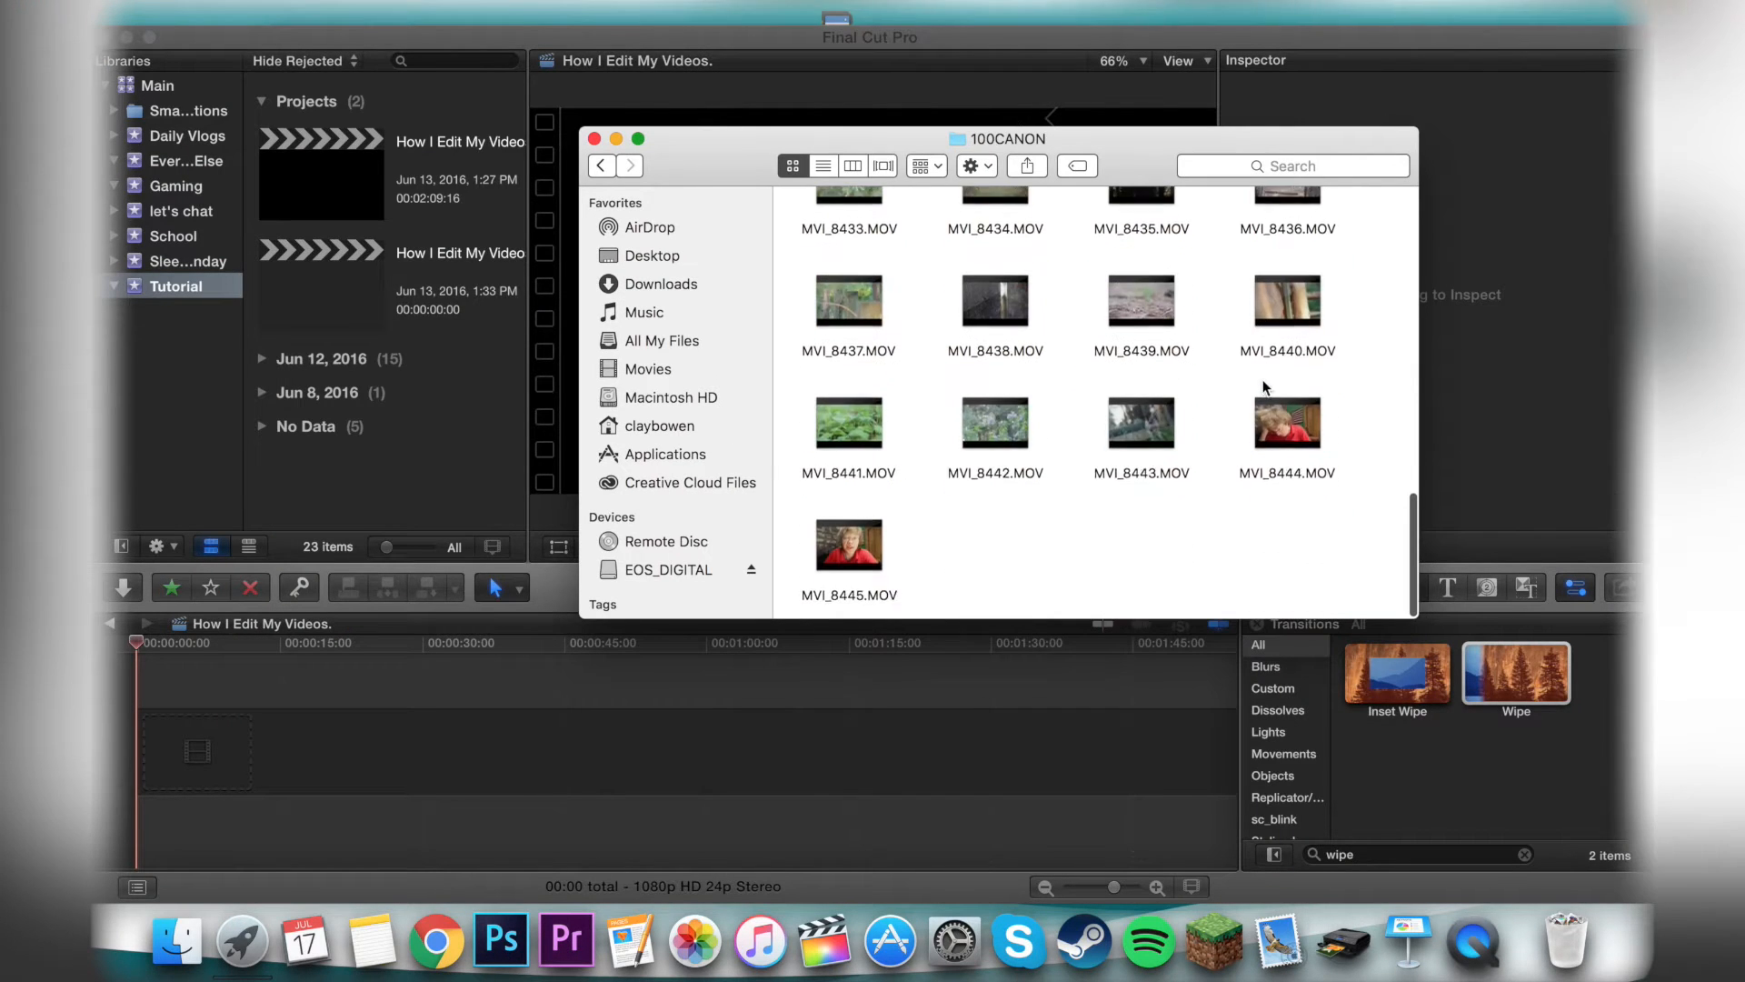
scroll(1263, 379, "up", 2)
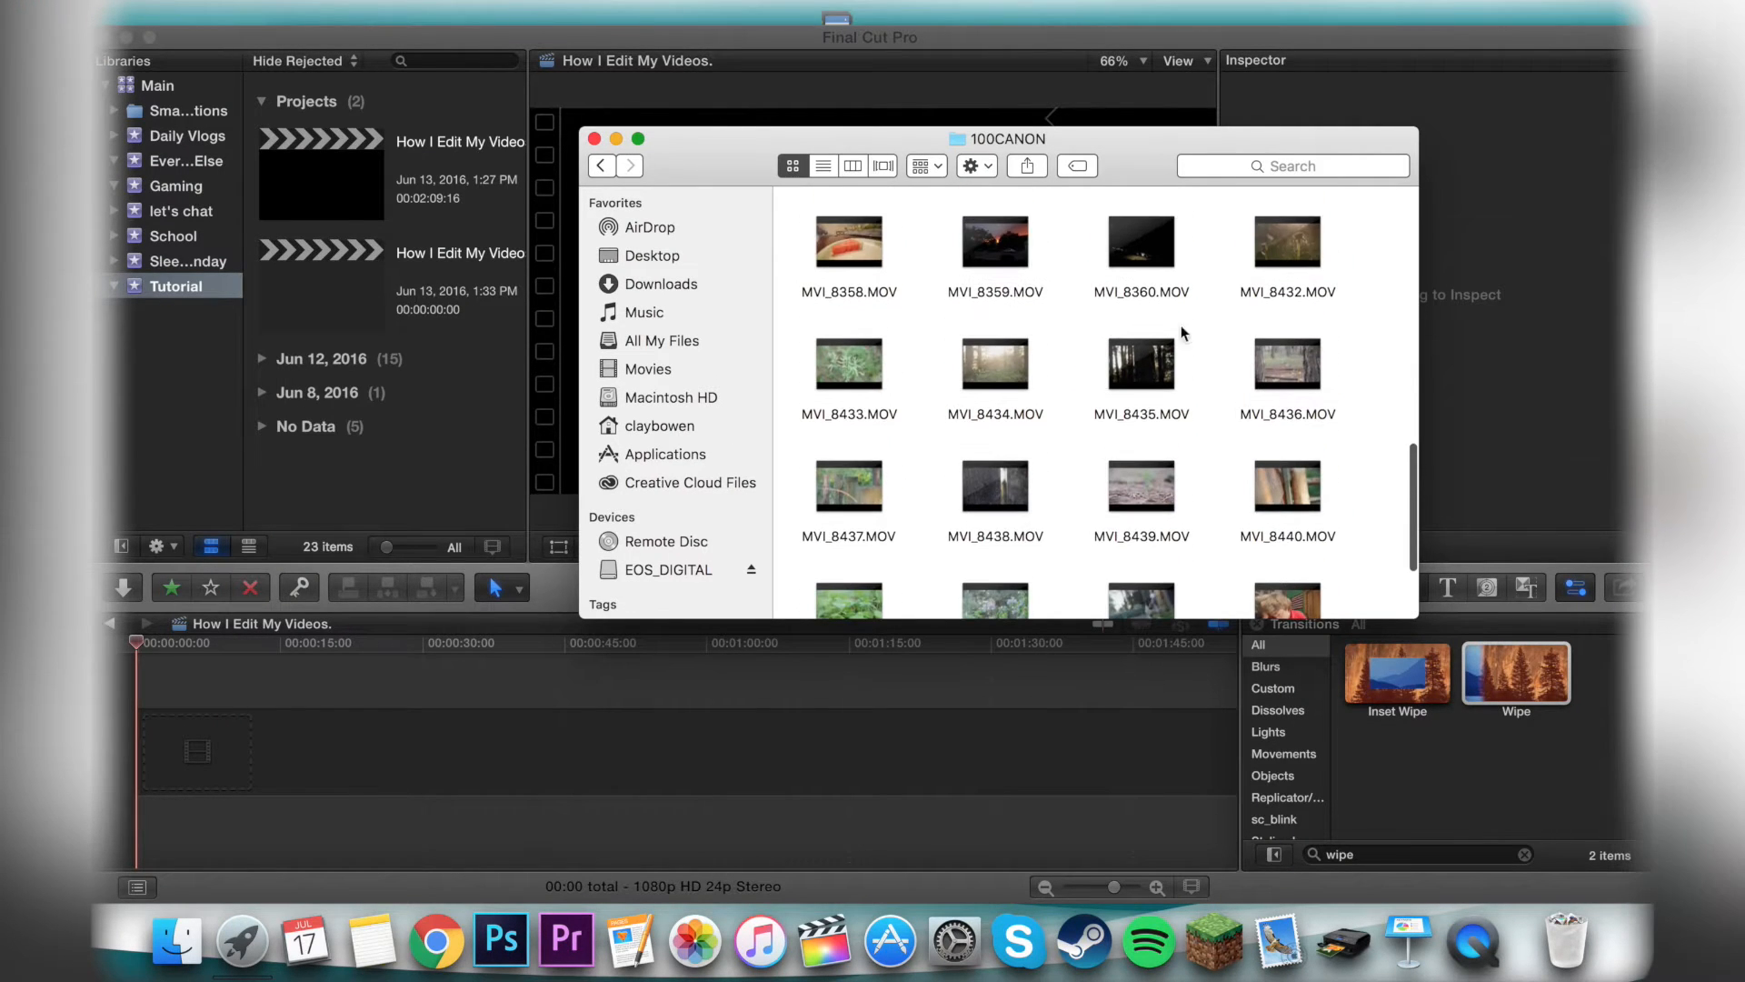
left_click_drag(1307, 249, 427, 739)
left_click_drag(275, 642, 302, 647)
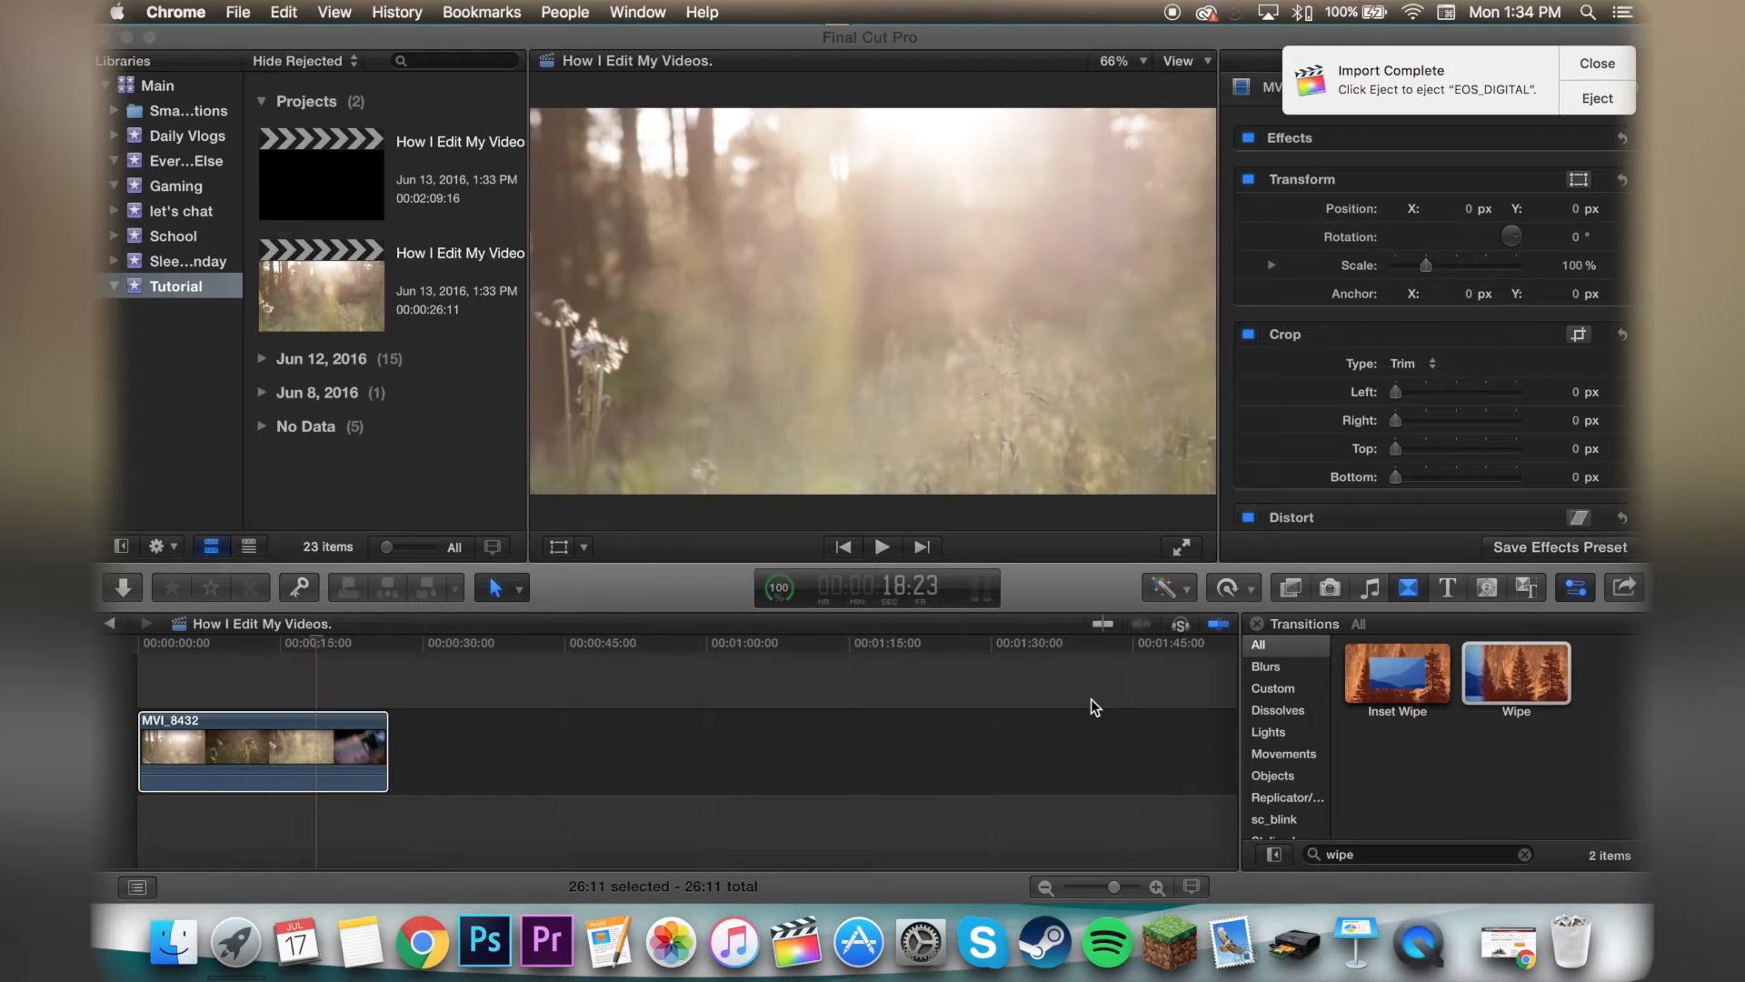
- Switch to Chrome and look over the AudioMicro, Epidemic Sound and YouTube Audio Library pages for royalty-free music
left_click(1502, 941)
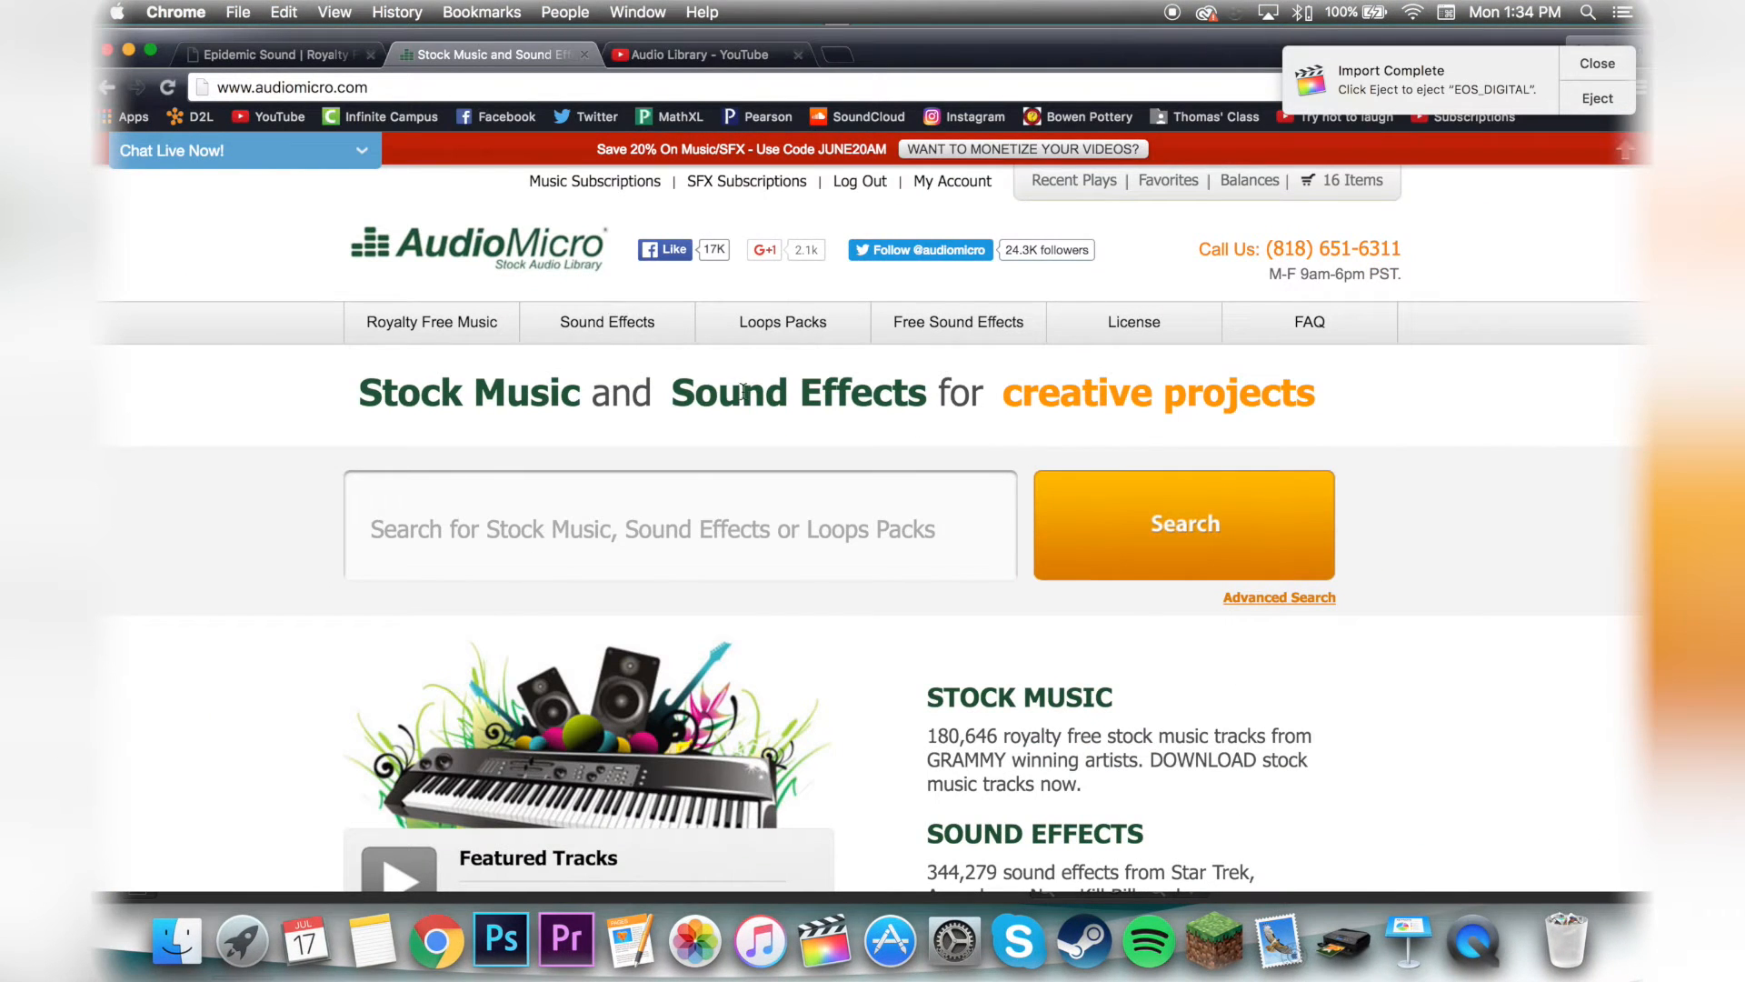
left_click(274, 54)
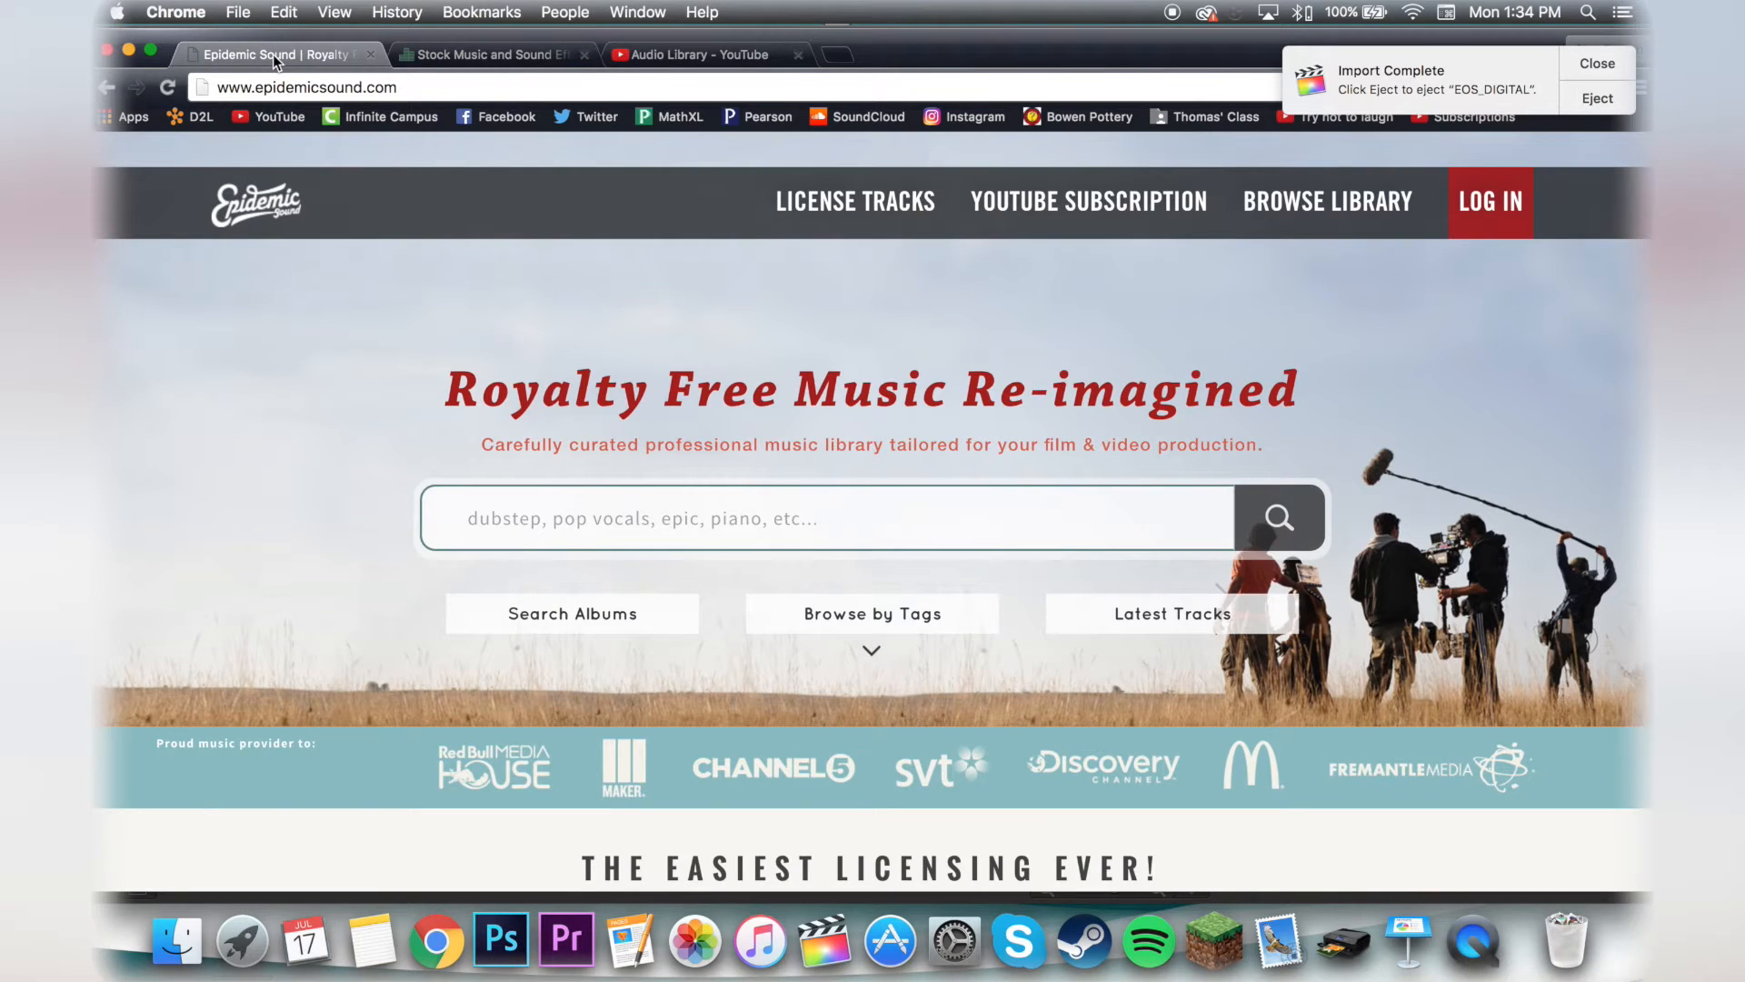
left_click(755, 56)
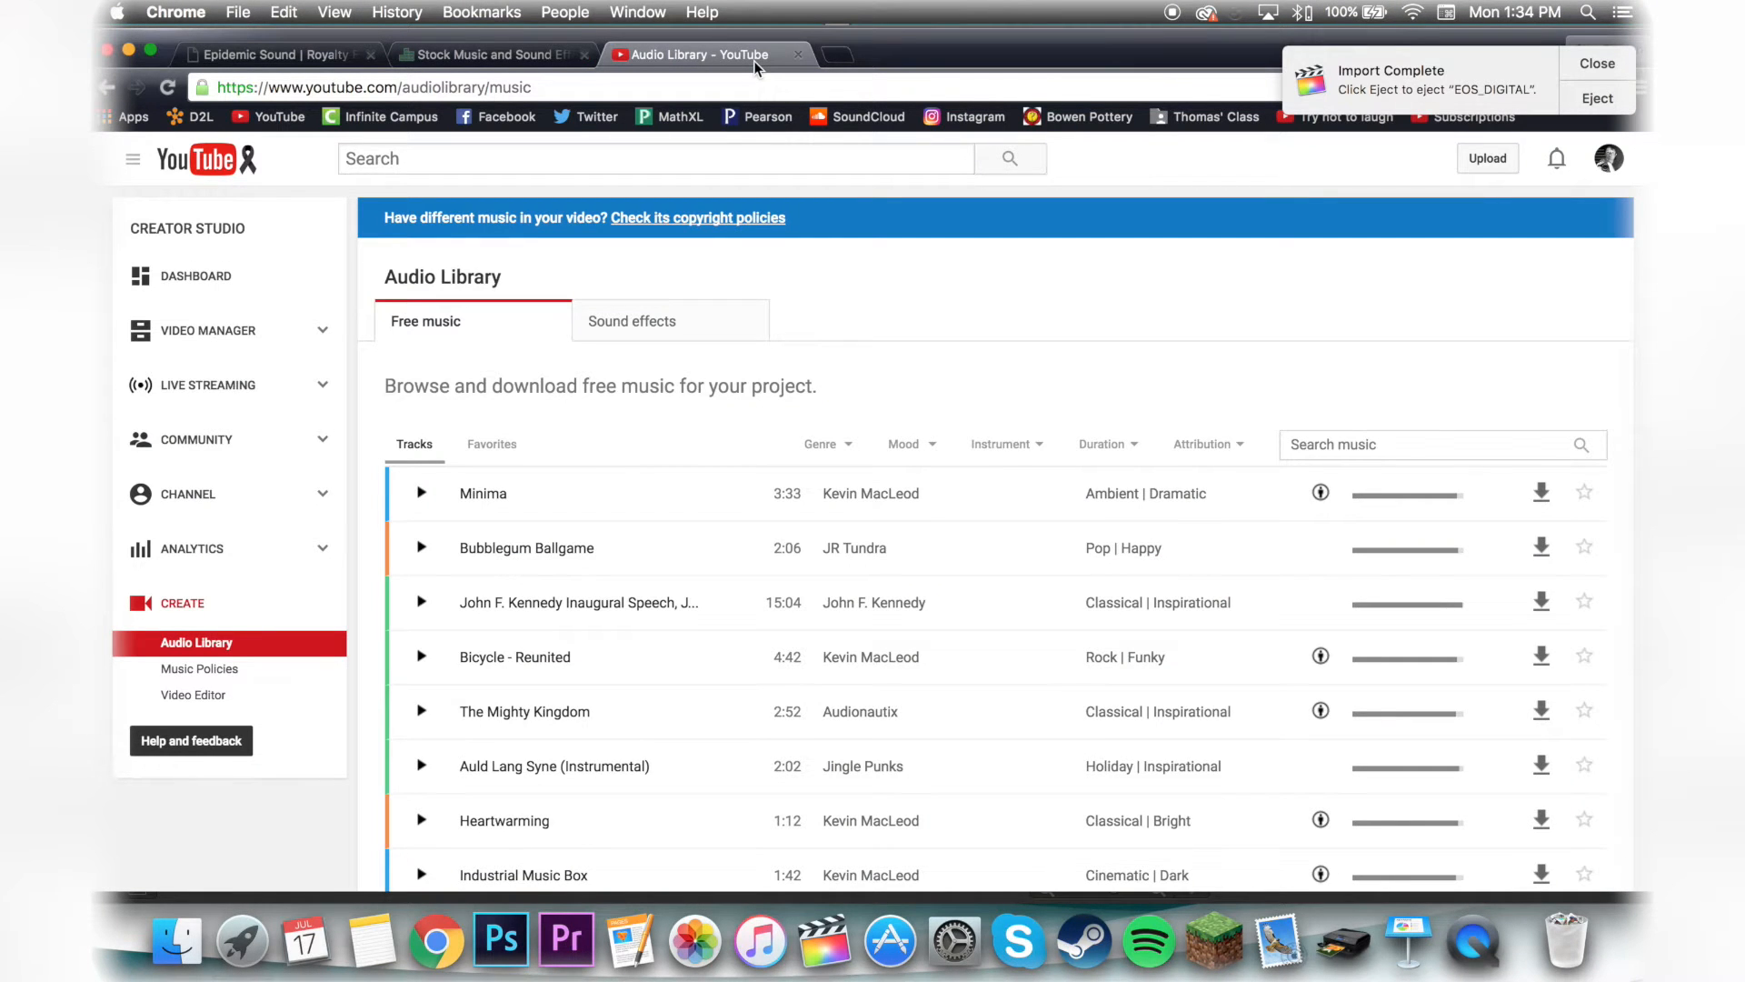
scroll(852, 247, "down", 5)
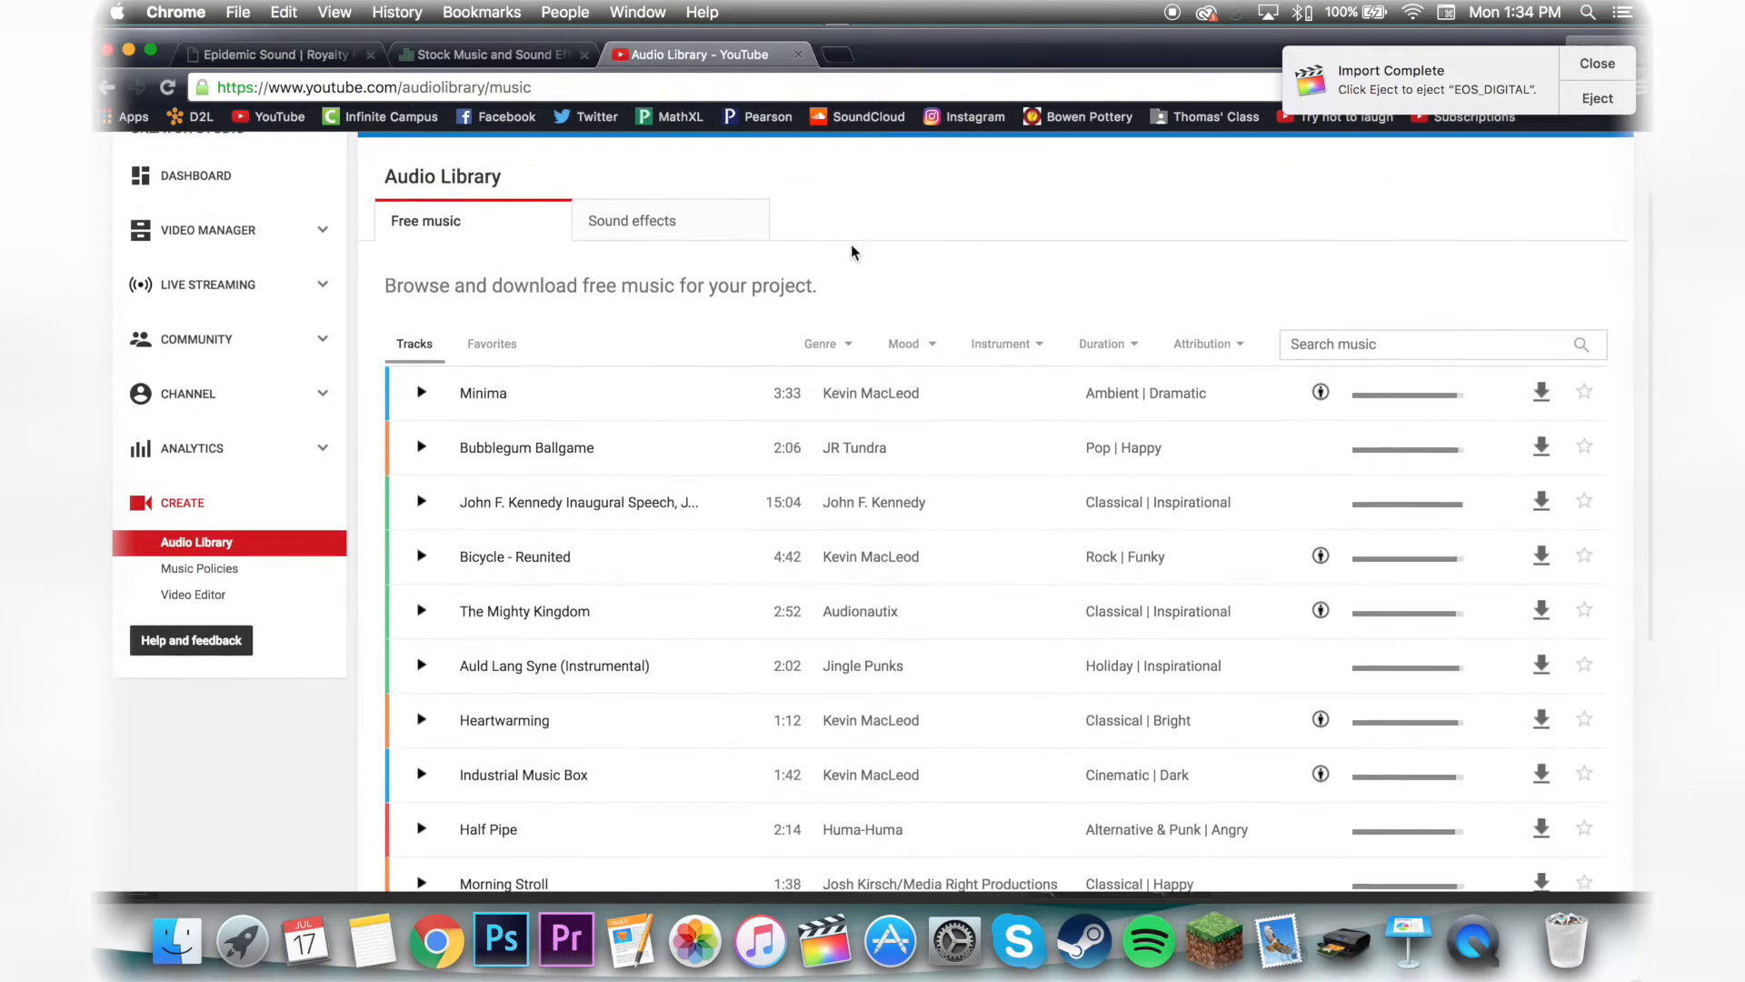
scroll(851, 243, "down", 3)
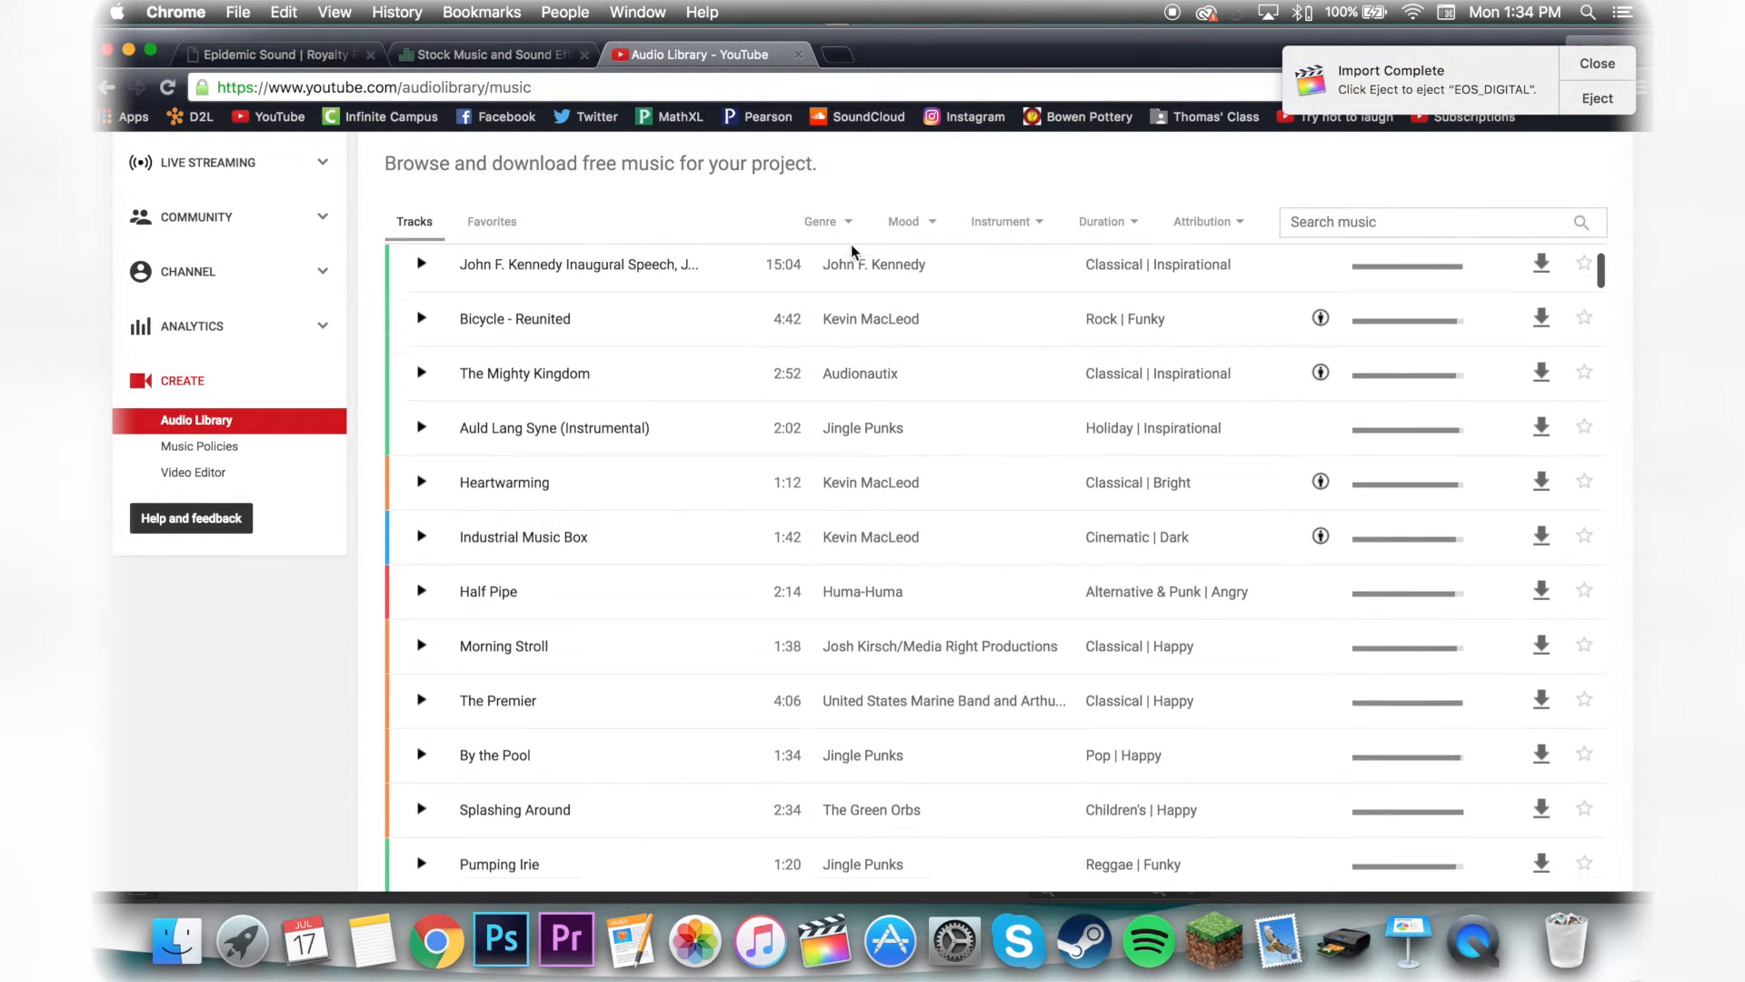
scroll(852, 252, "down", 5)
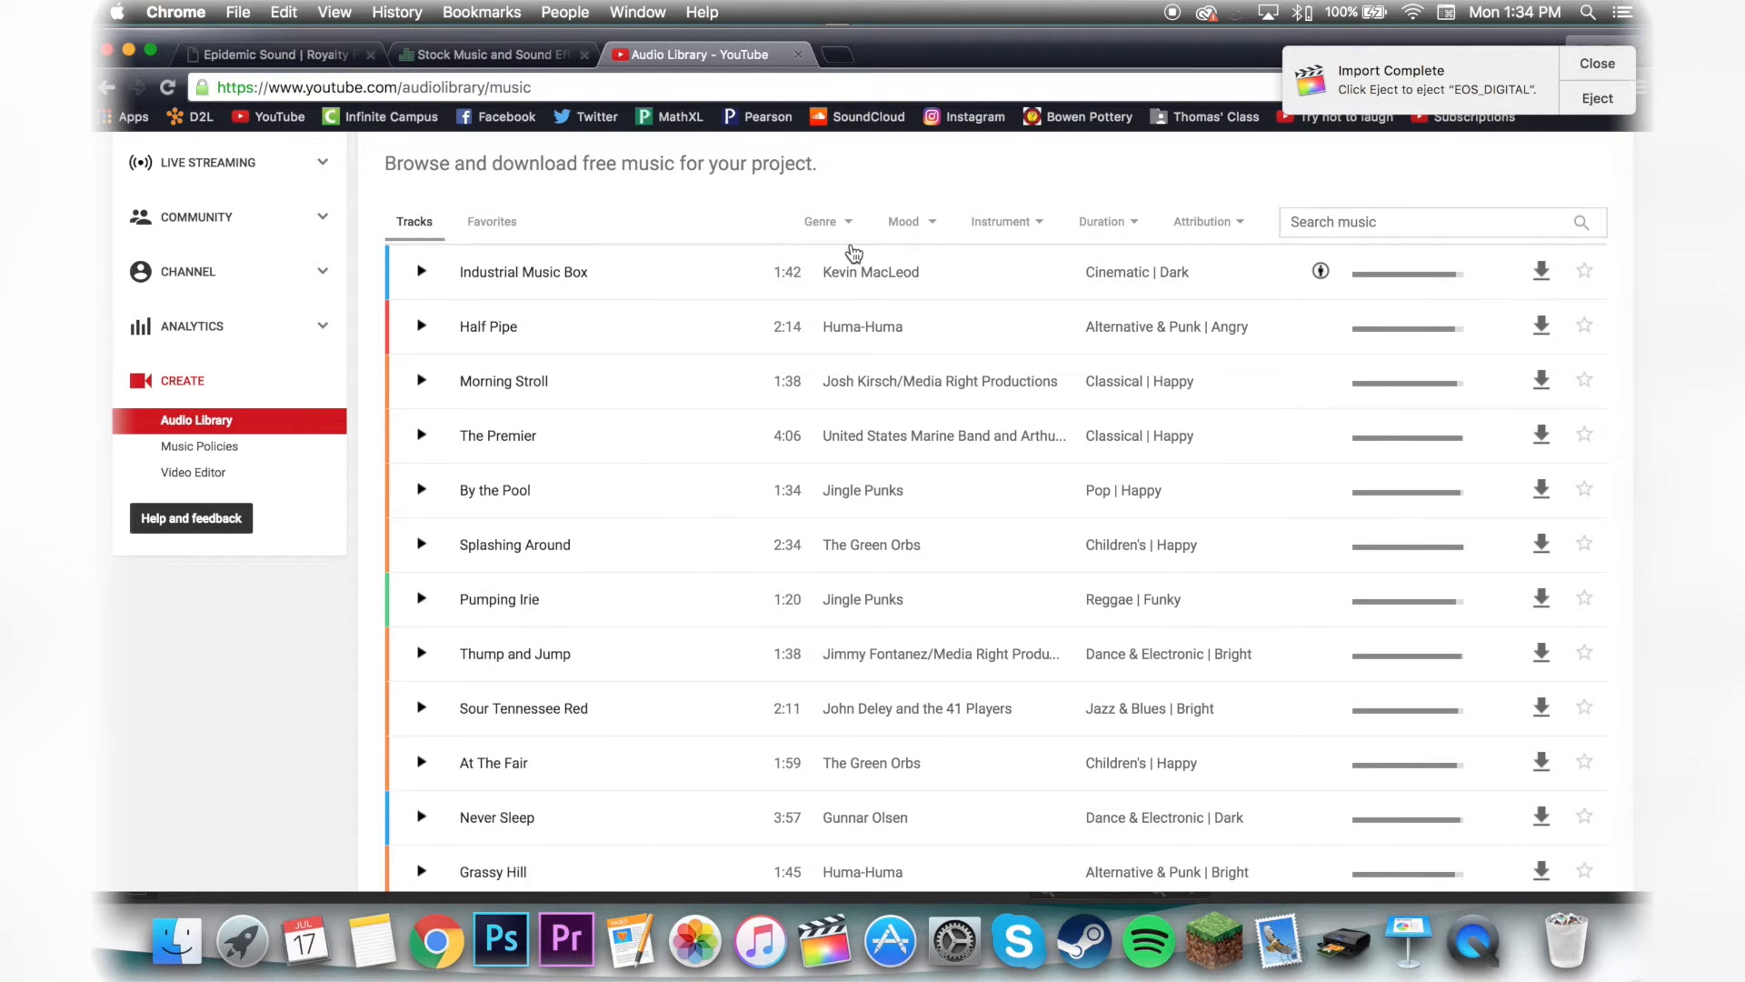
- Open SoundCloud in a new browser tab, browse the tracks in the stream, and minimize the browser
left_click(833, 56)
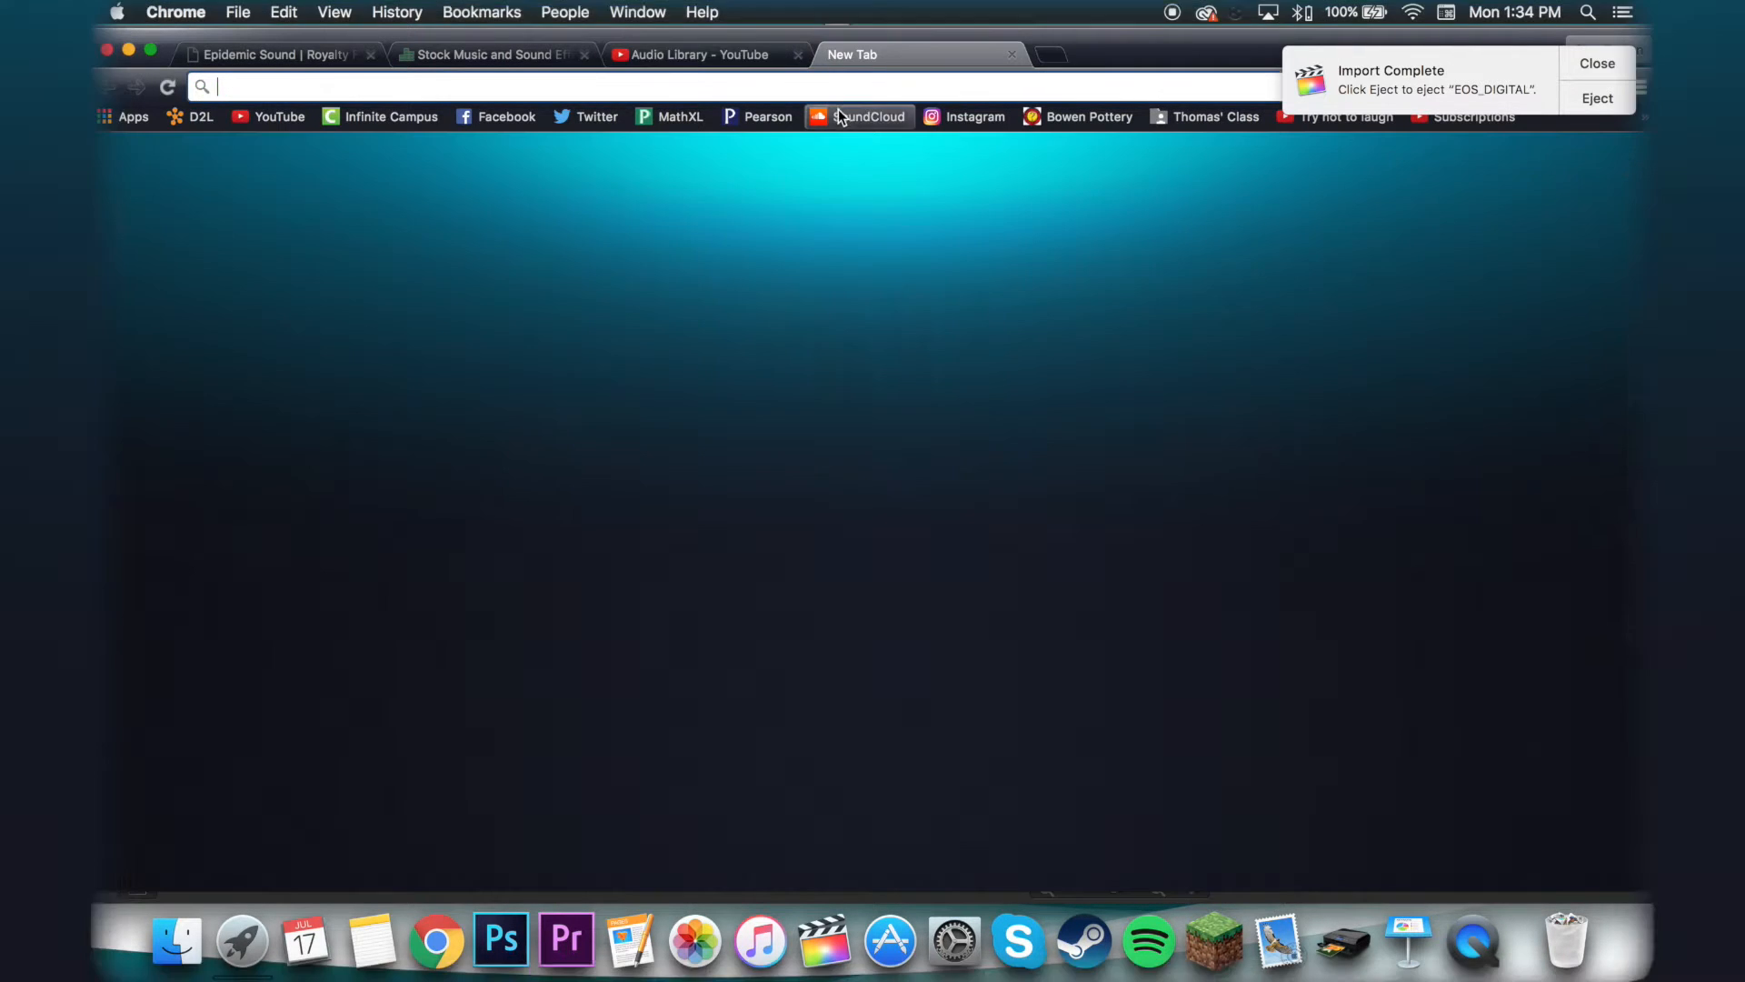
left_click(838, 111)
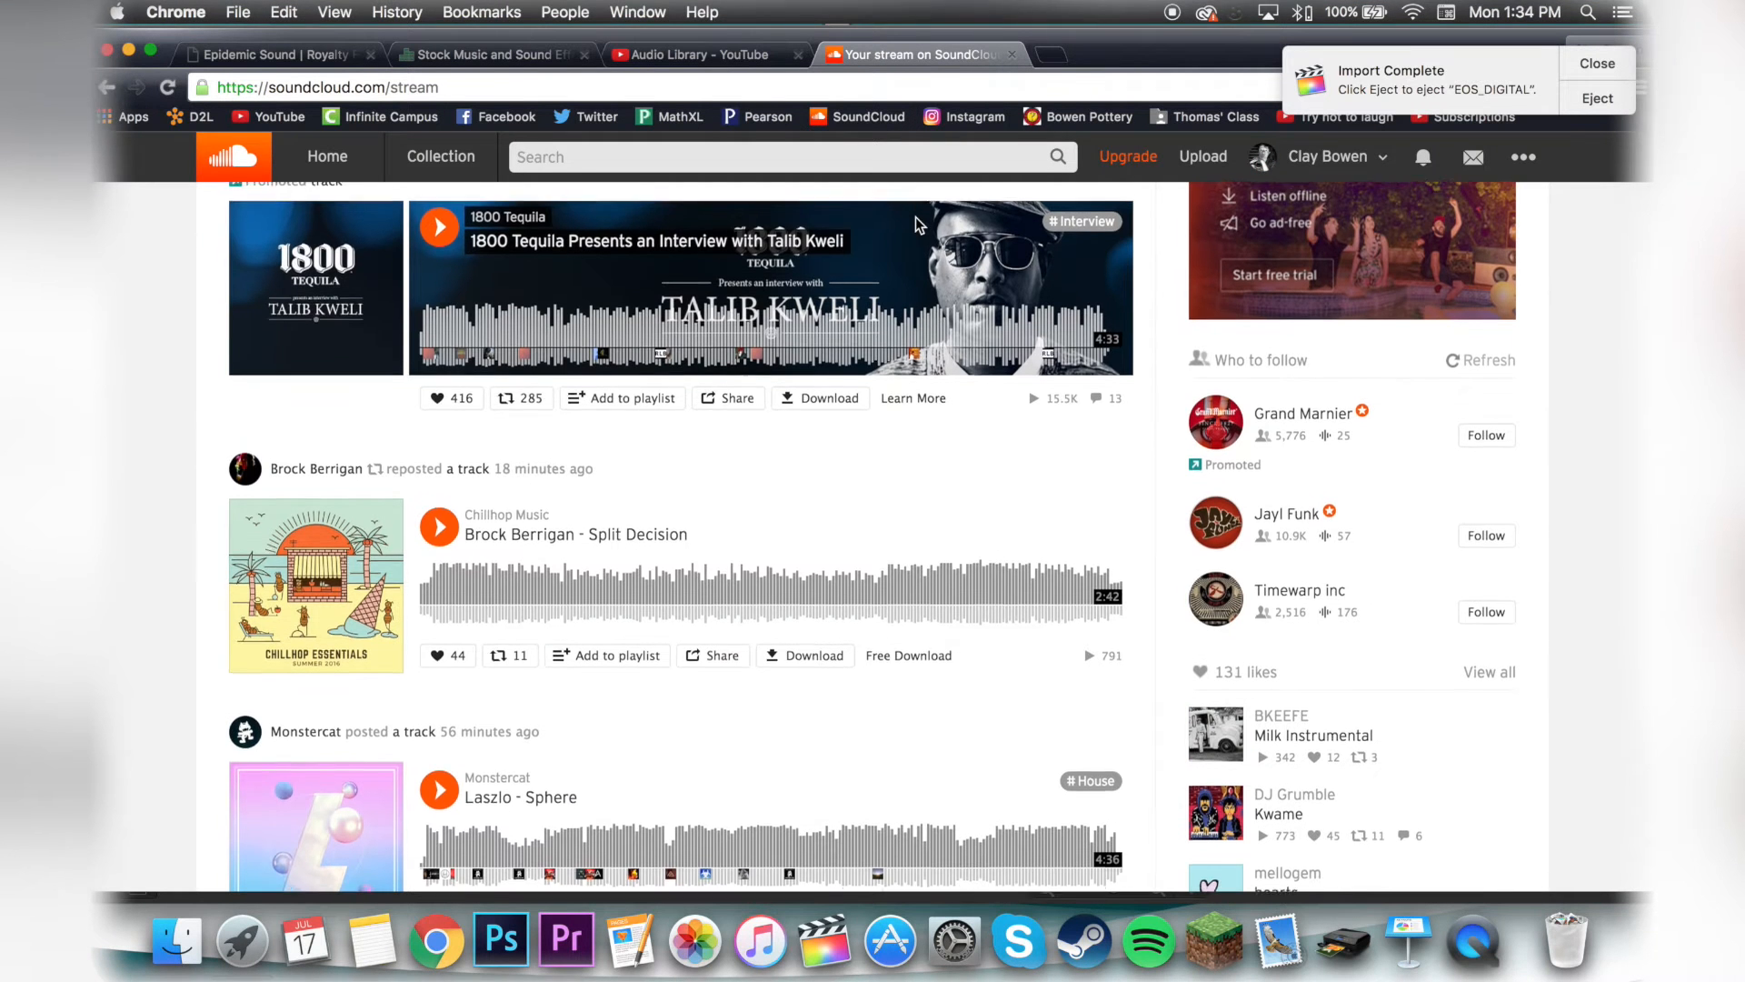
scroll(915, 217, "down", 1)
scroll(914, 217, "down", 1)
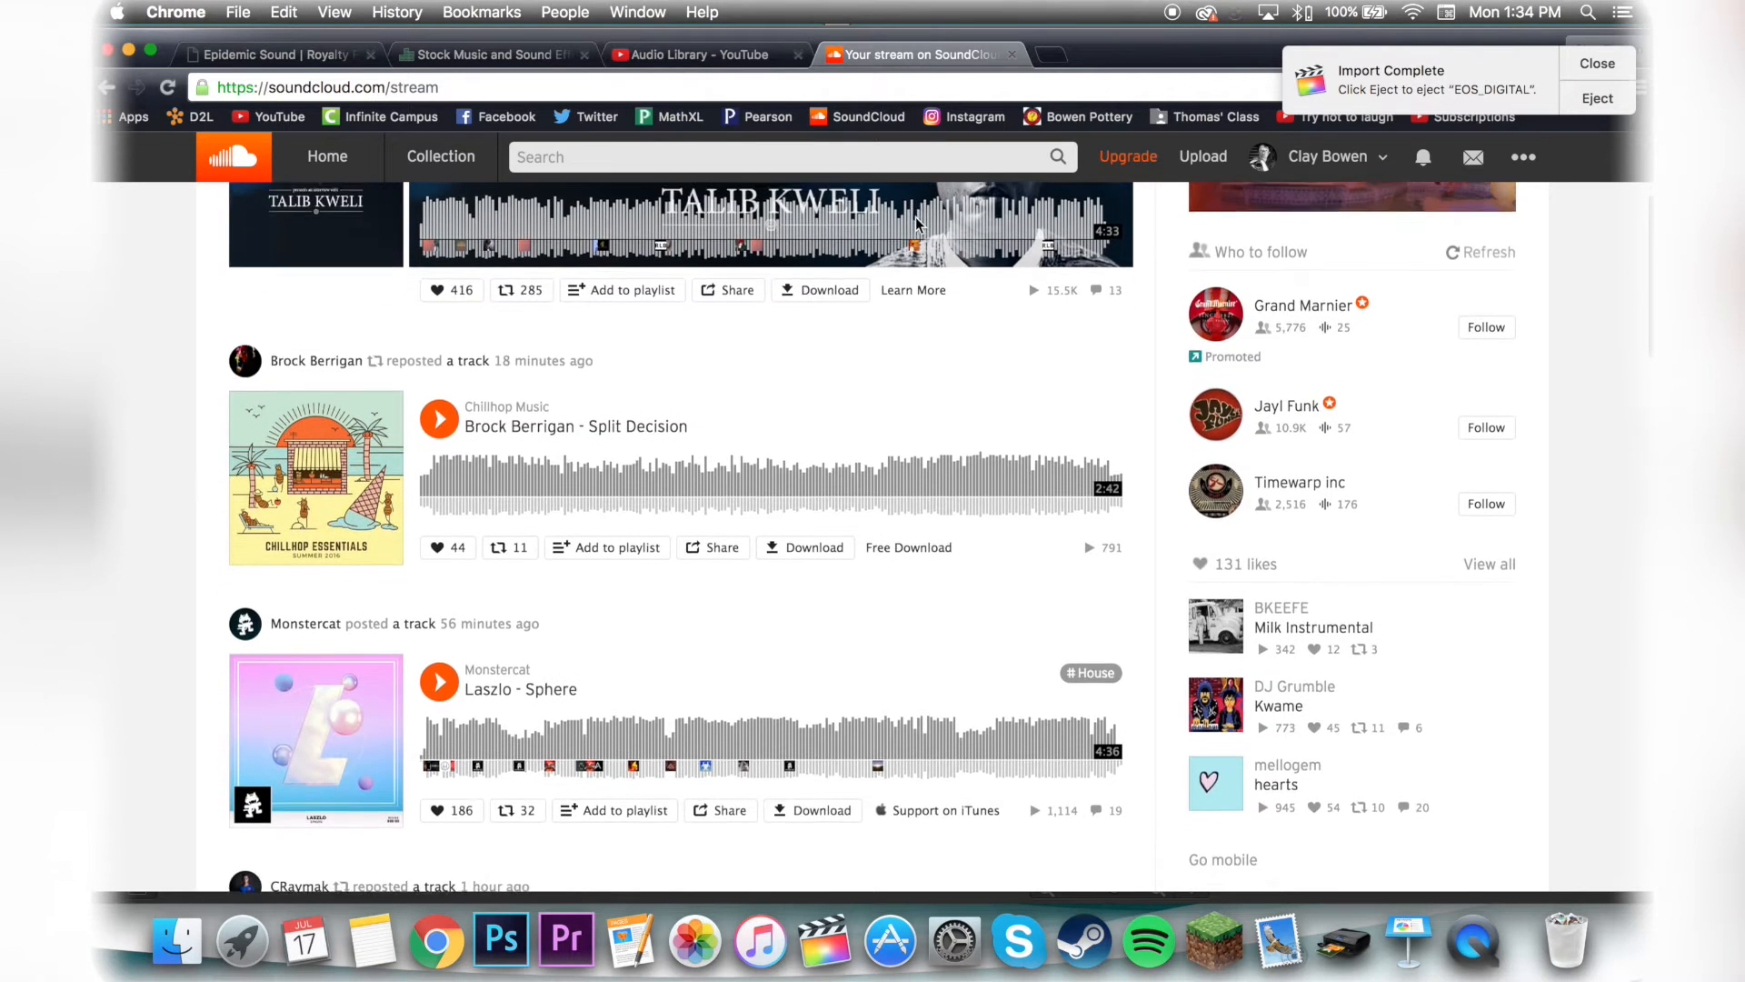
left_click(208, 168)
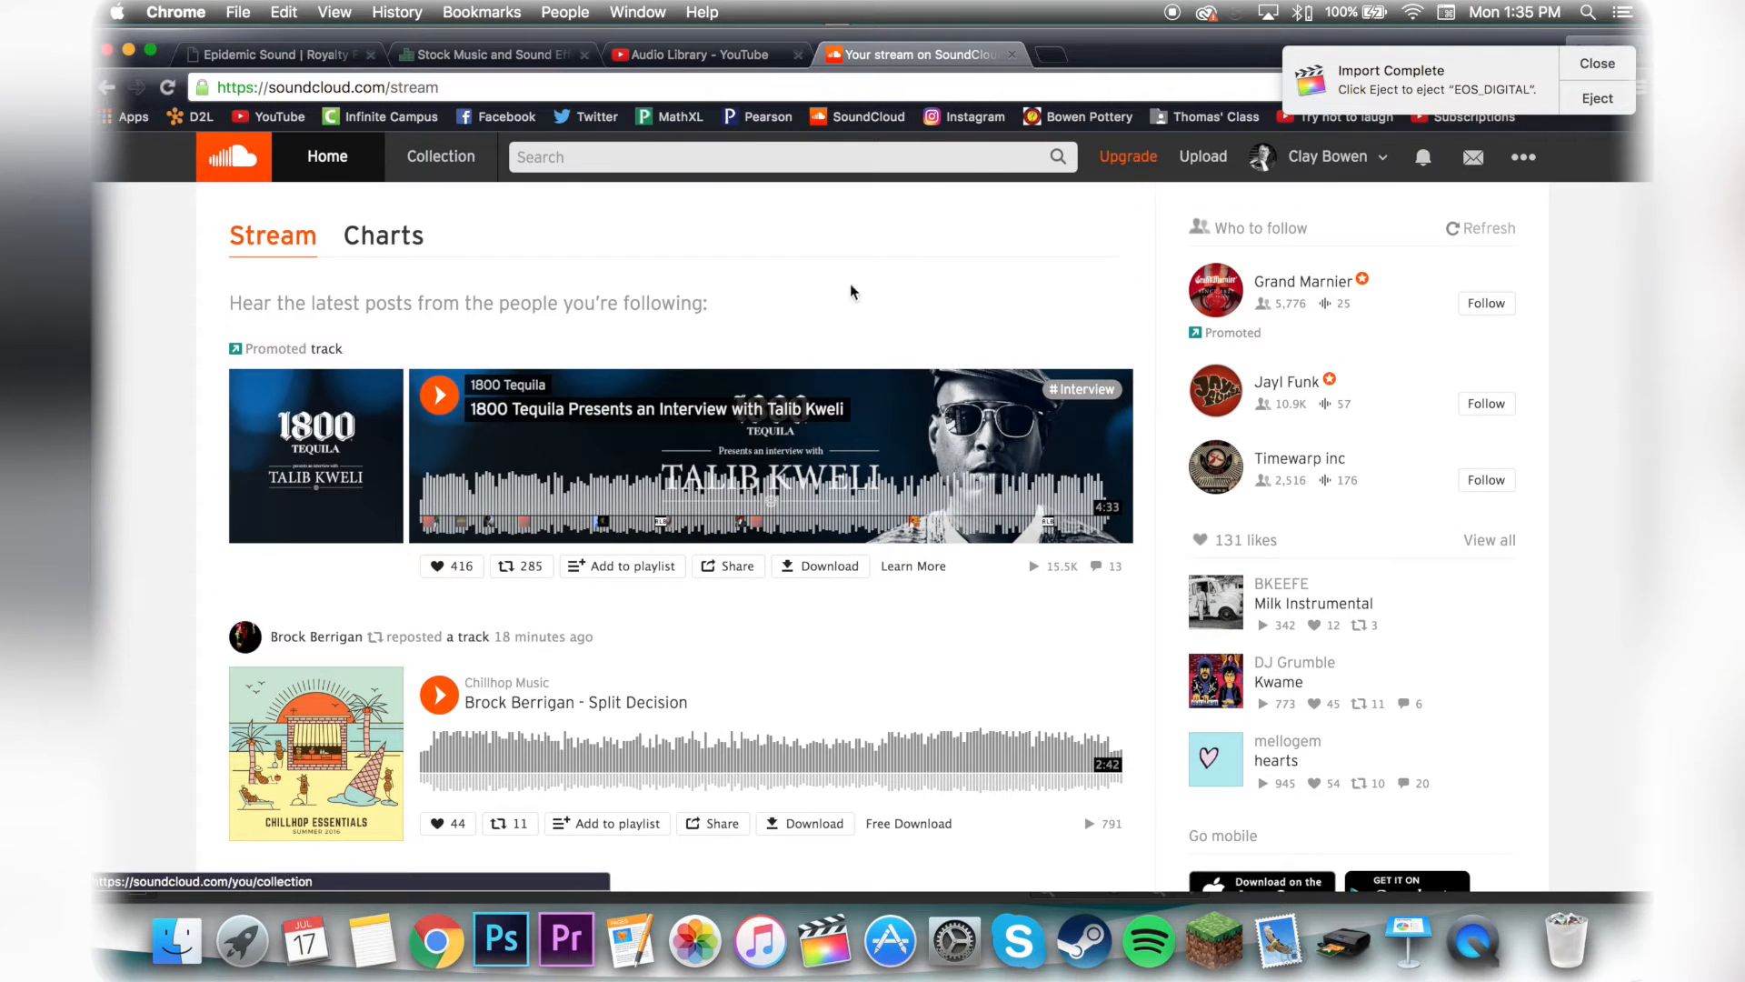
scroll(1153, 287, "down", 3)
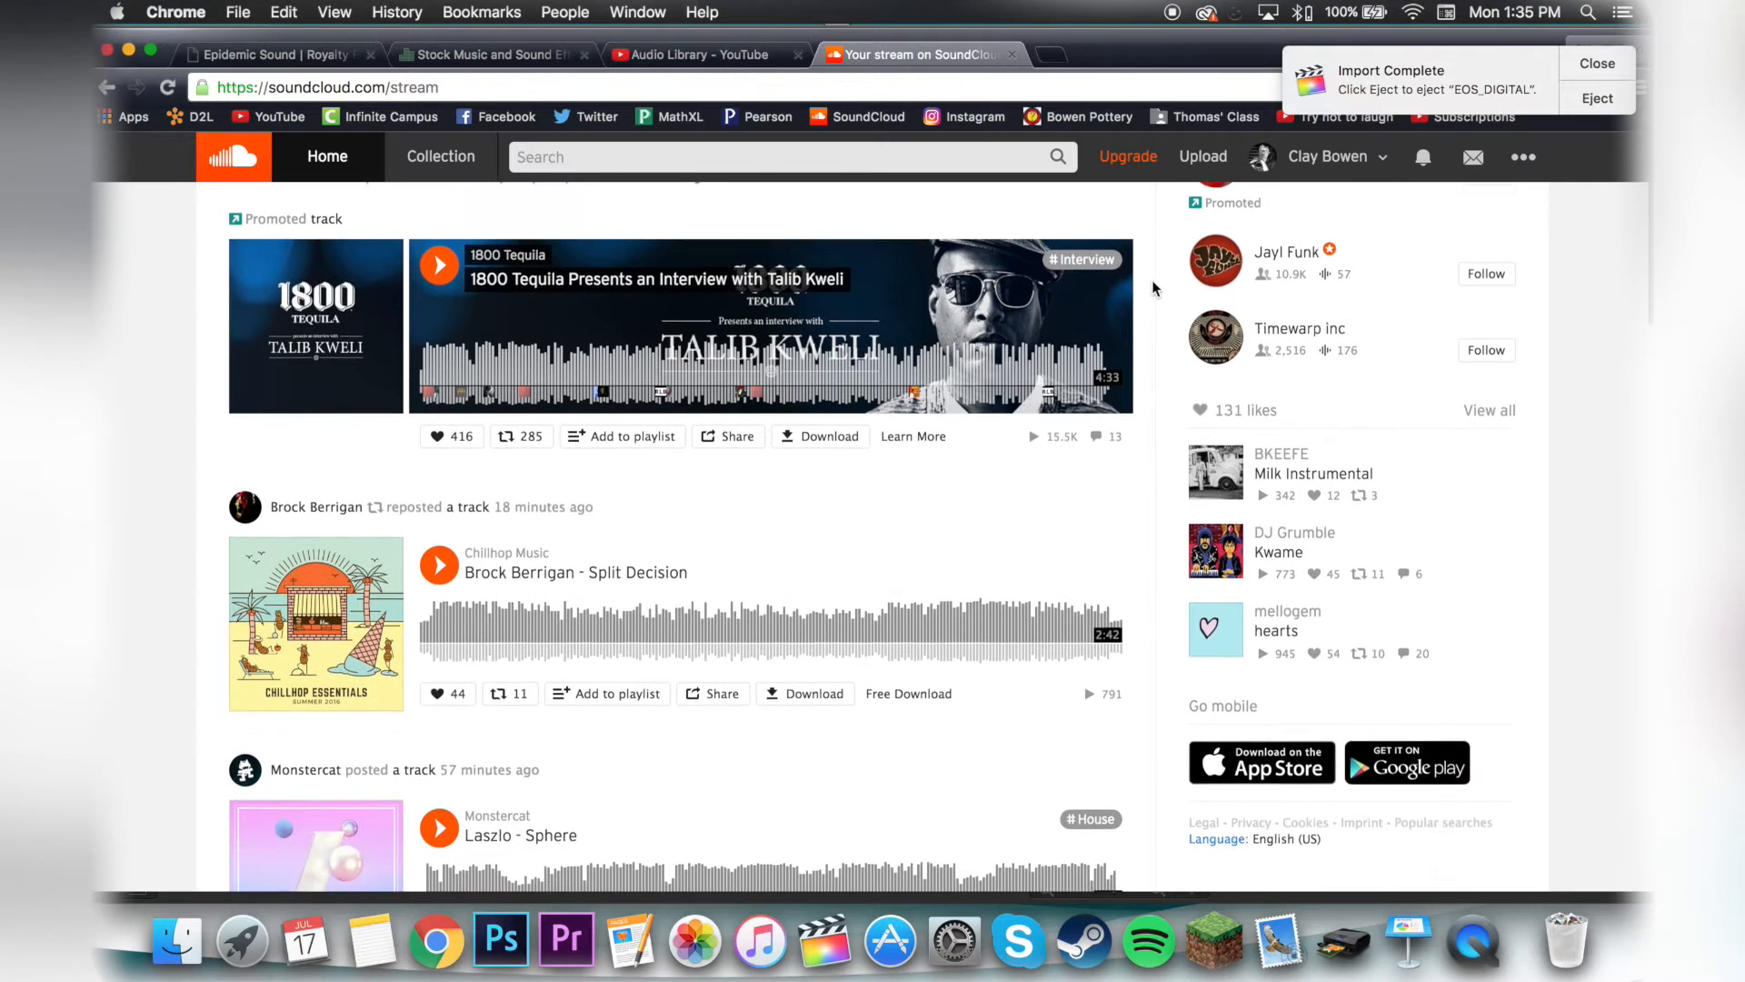
scroll(1153, 282, "down", 3)
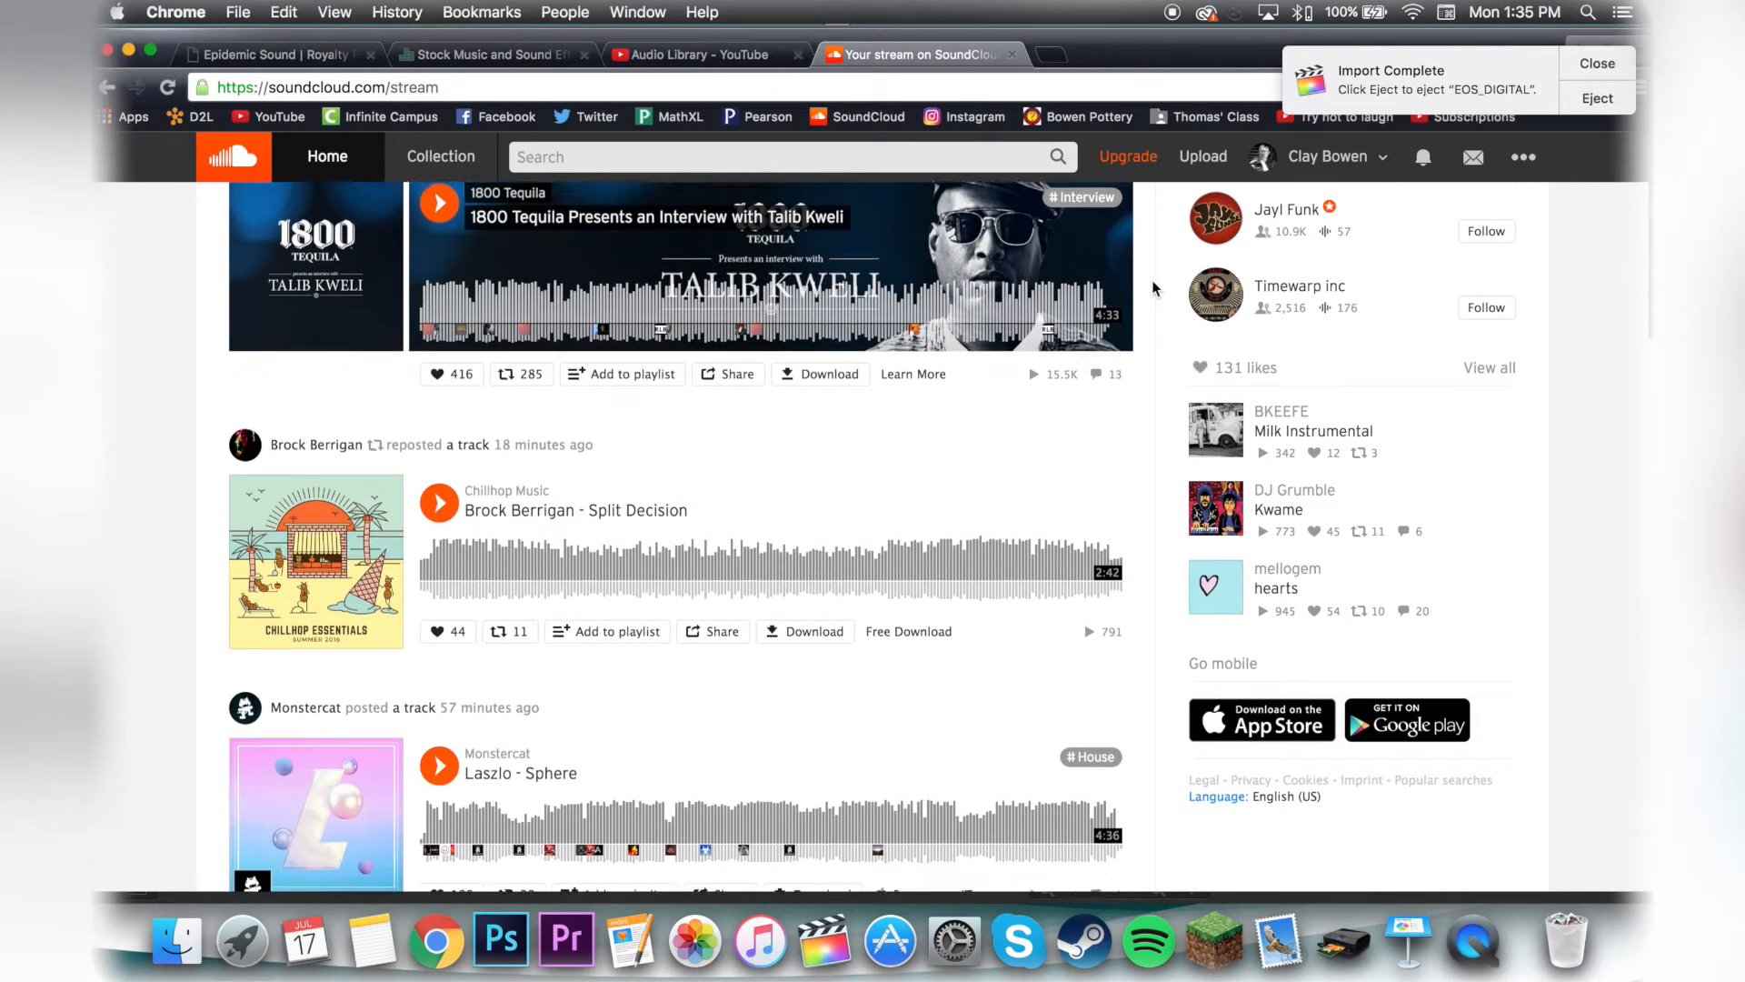
scroll(1153, 287, "down", 2)
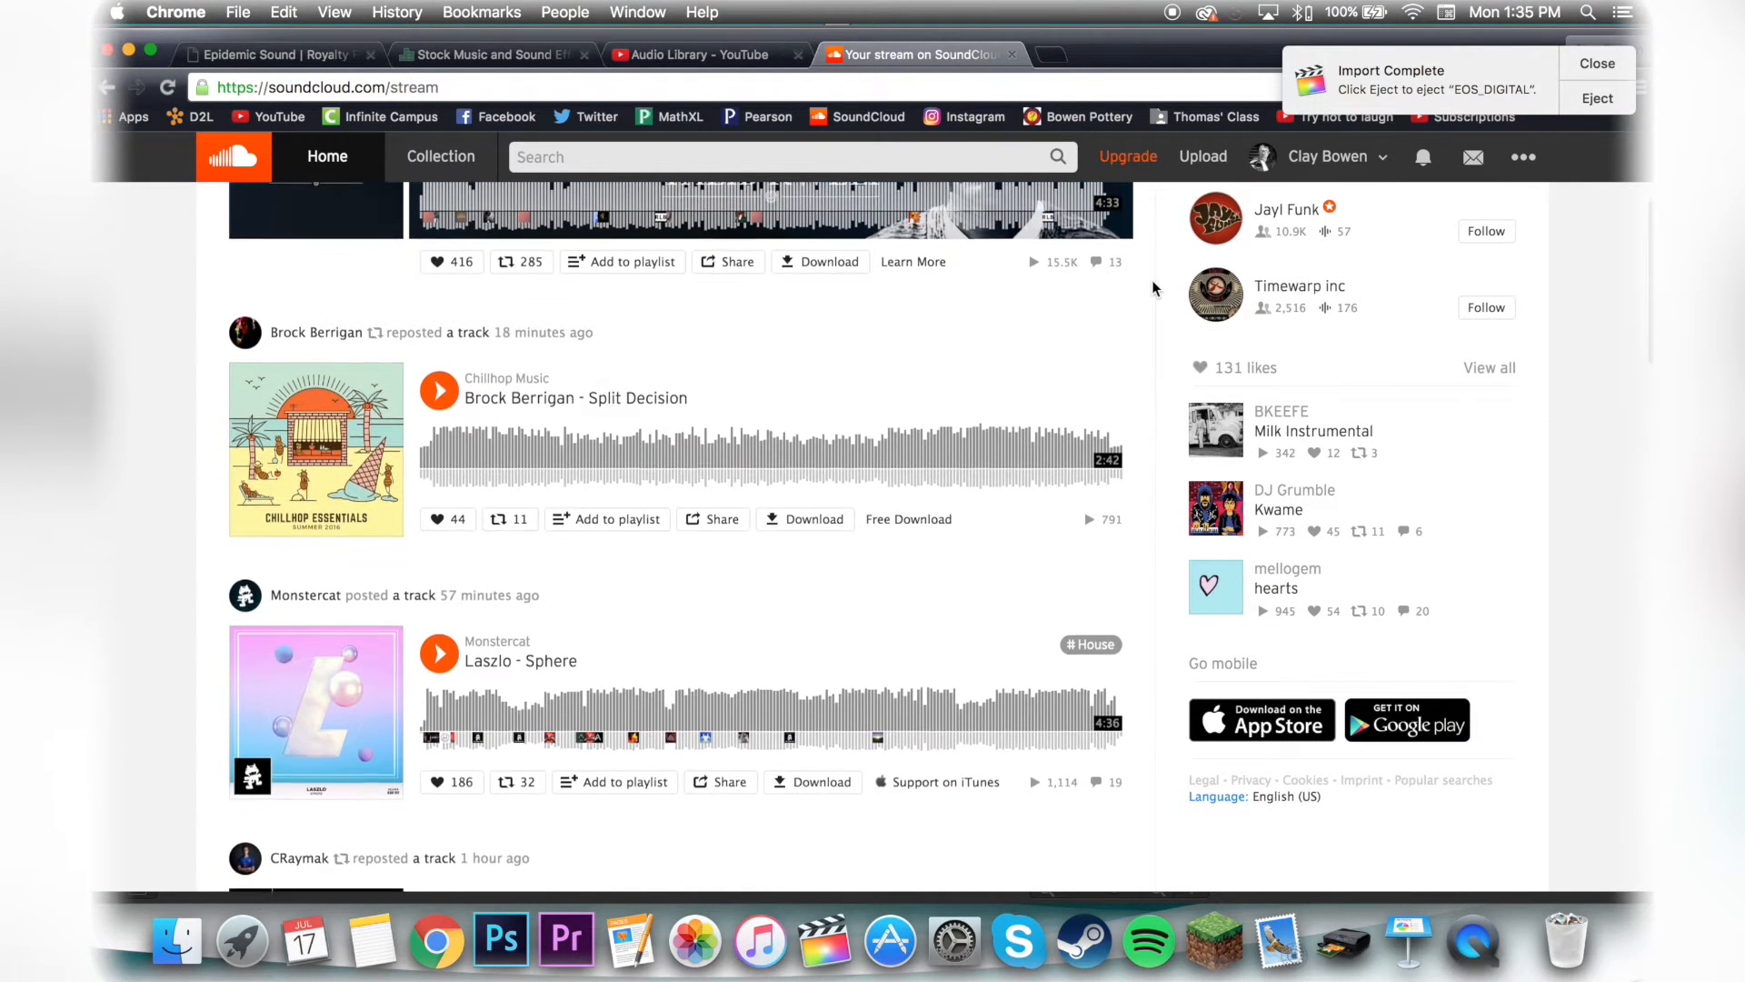
scroll(1152, 282, "down", 4)
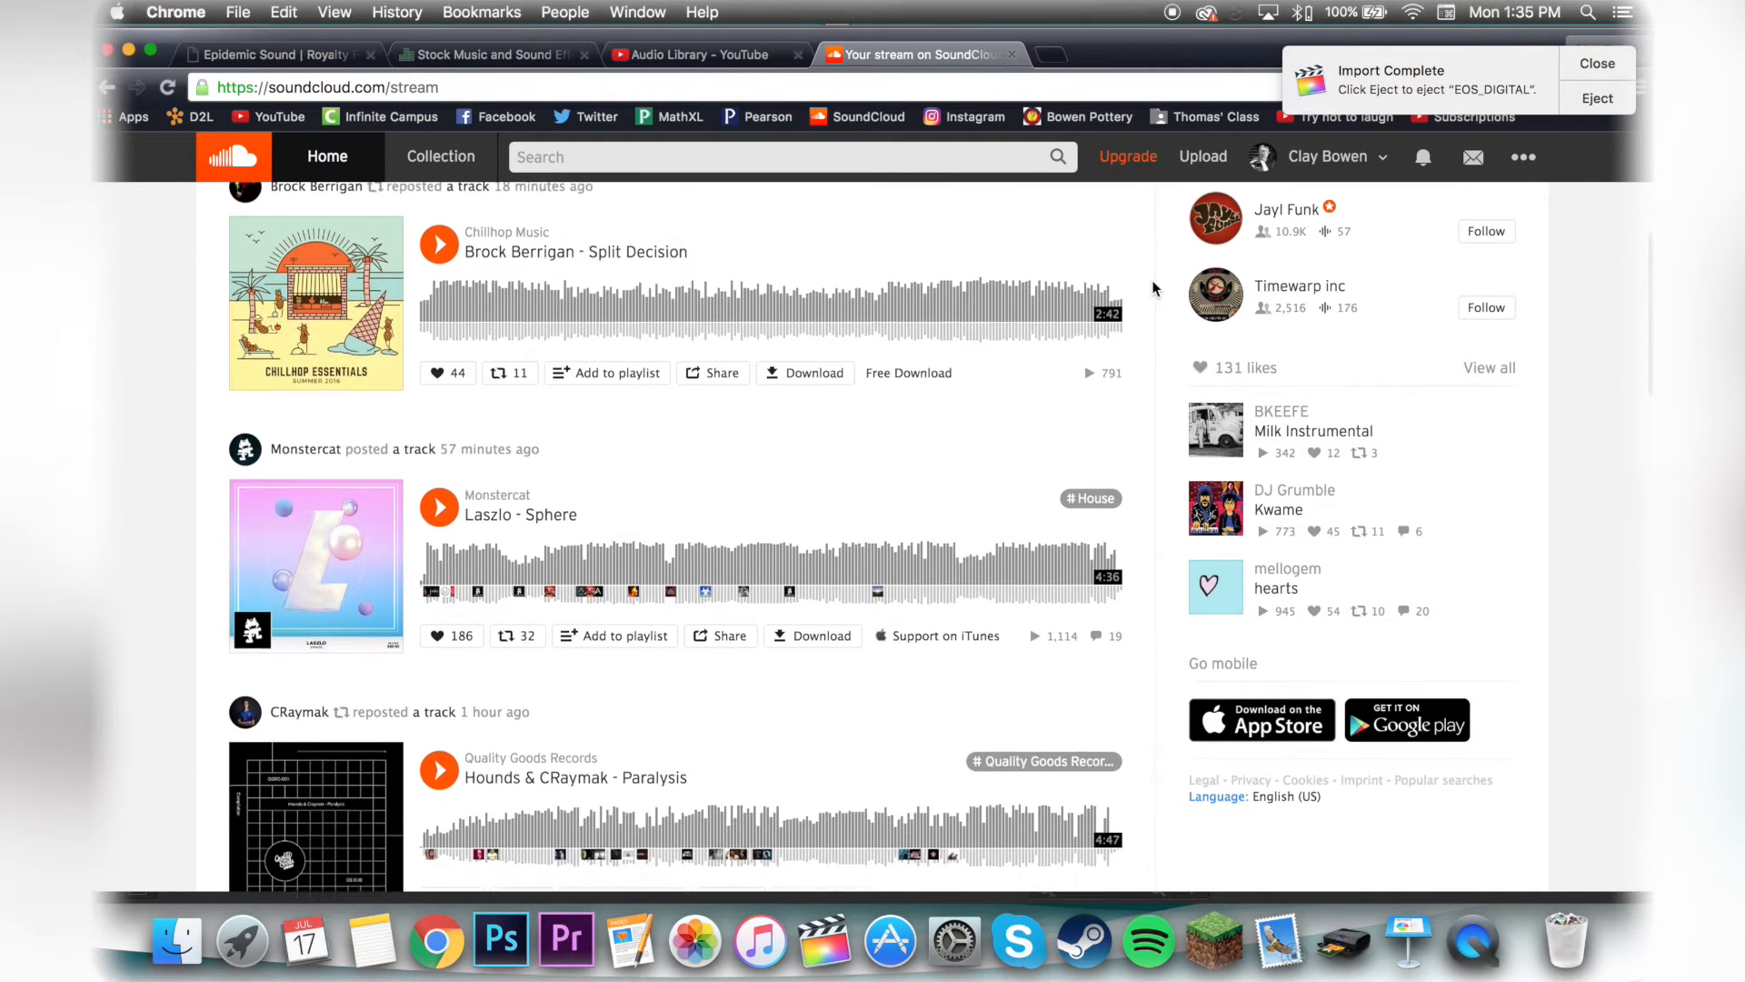
scroll(1152, 288, "down", 5)
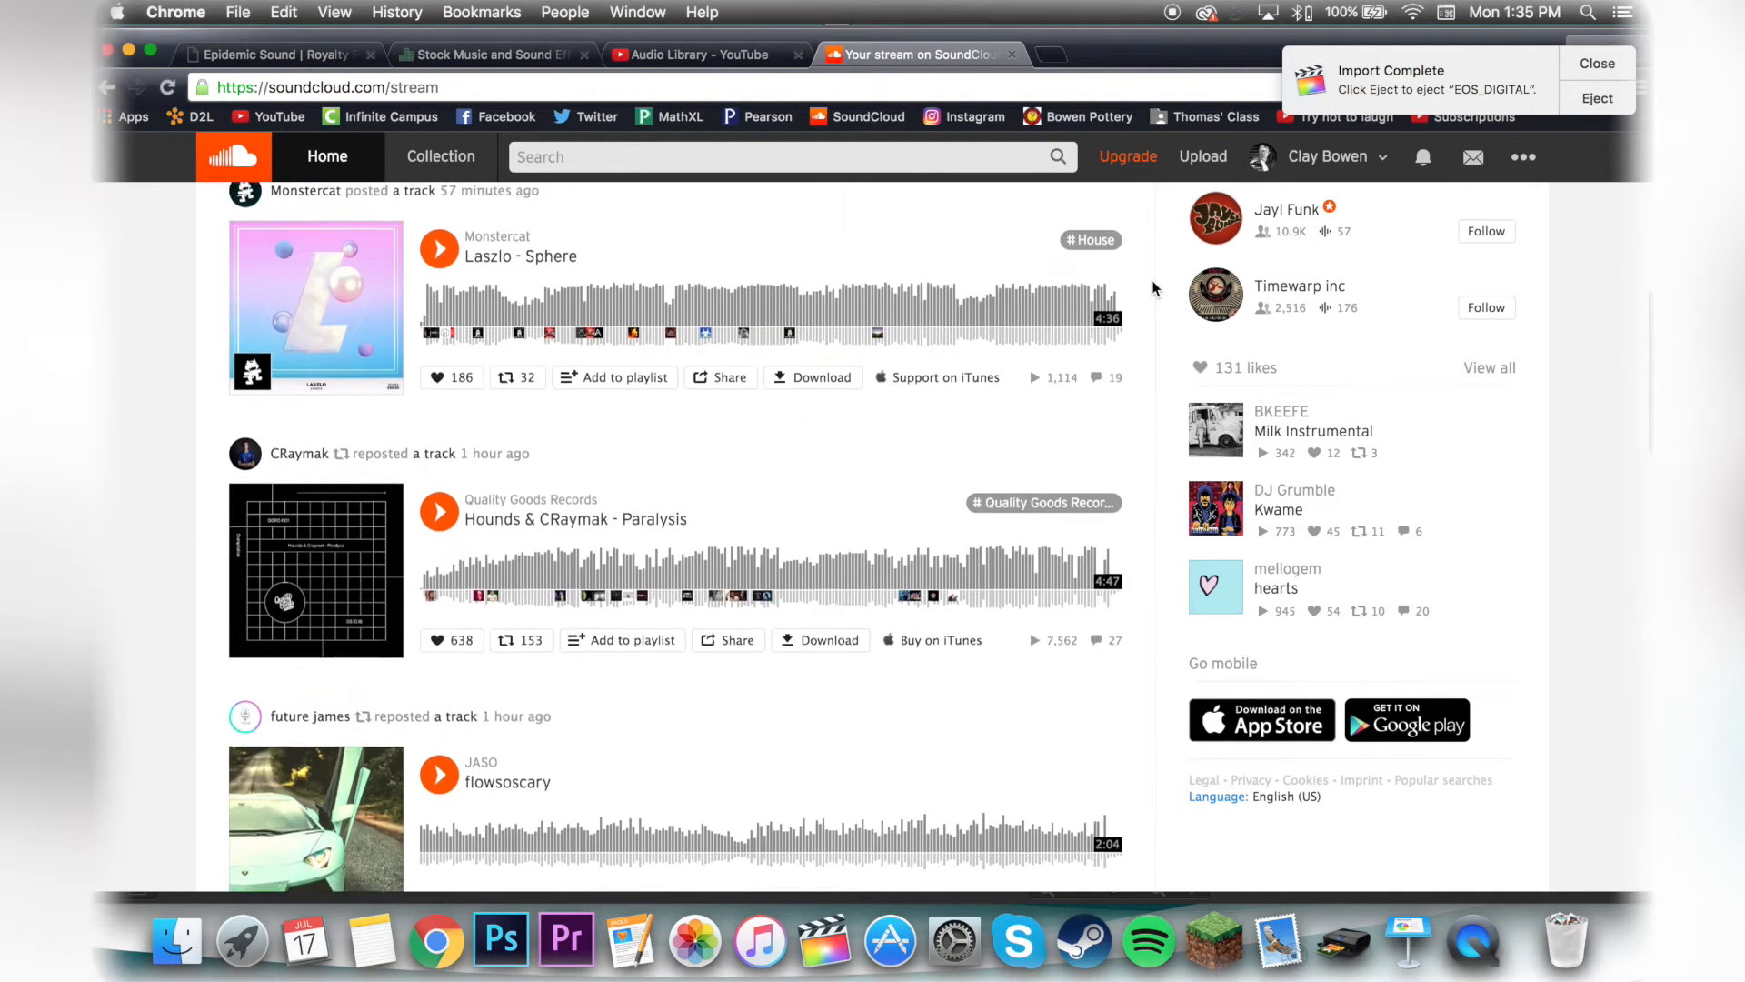
scroll(1153, 284, "down", 2)
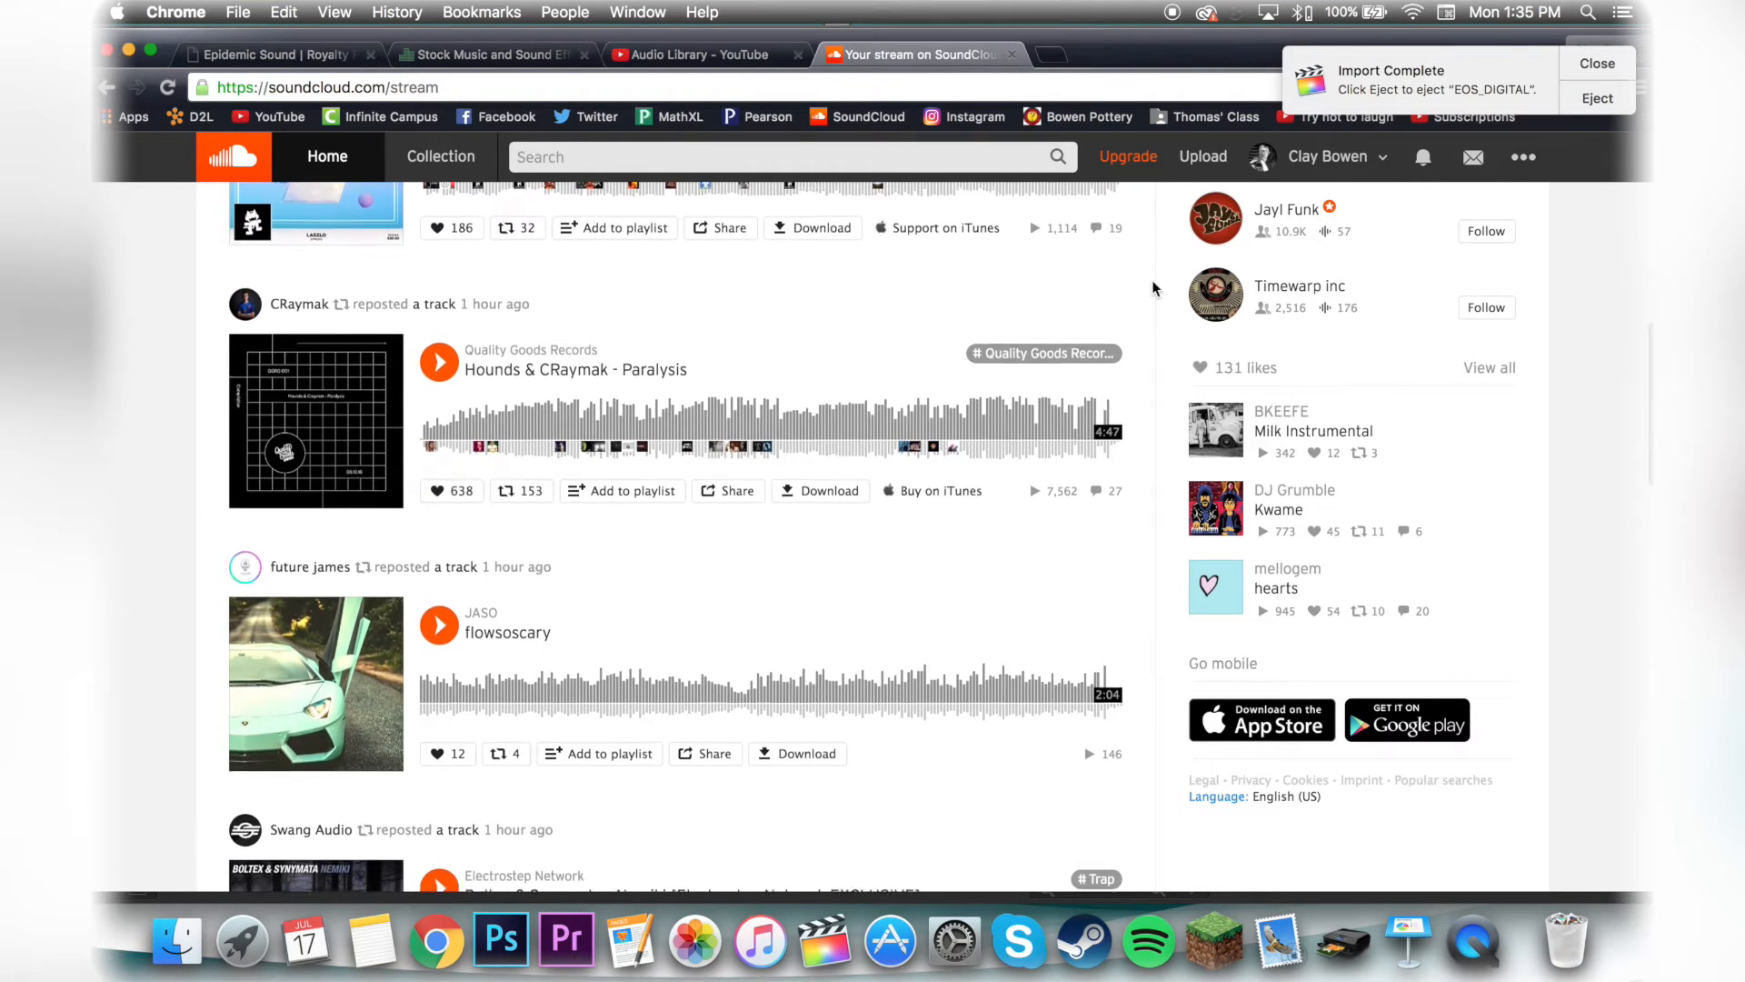
scroll(1152, 284, "down", 2)
scroll(1152, 281, "down", 1)
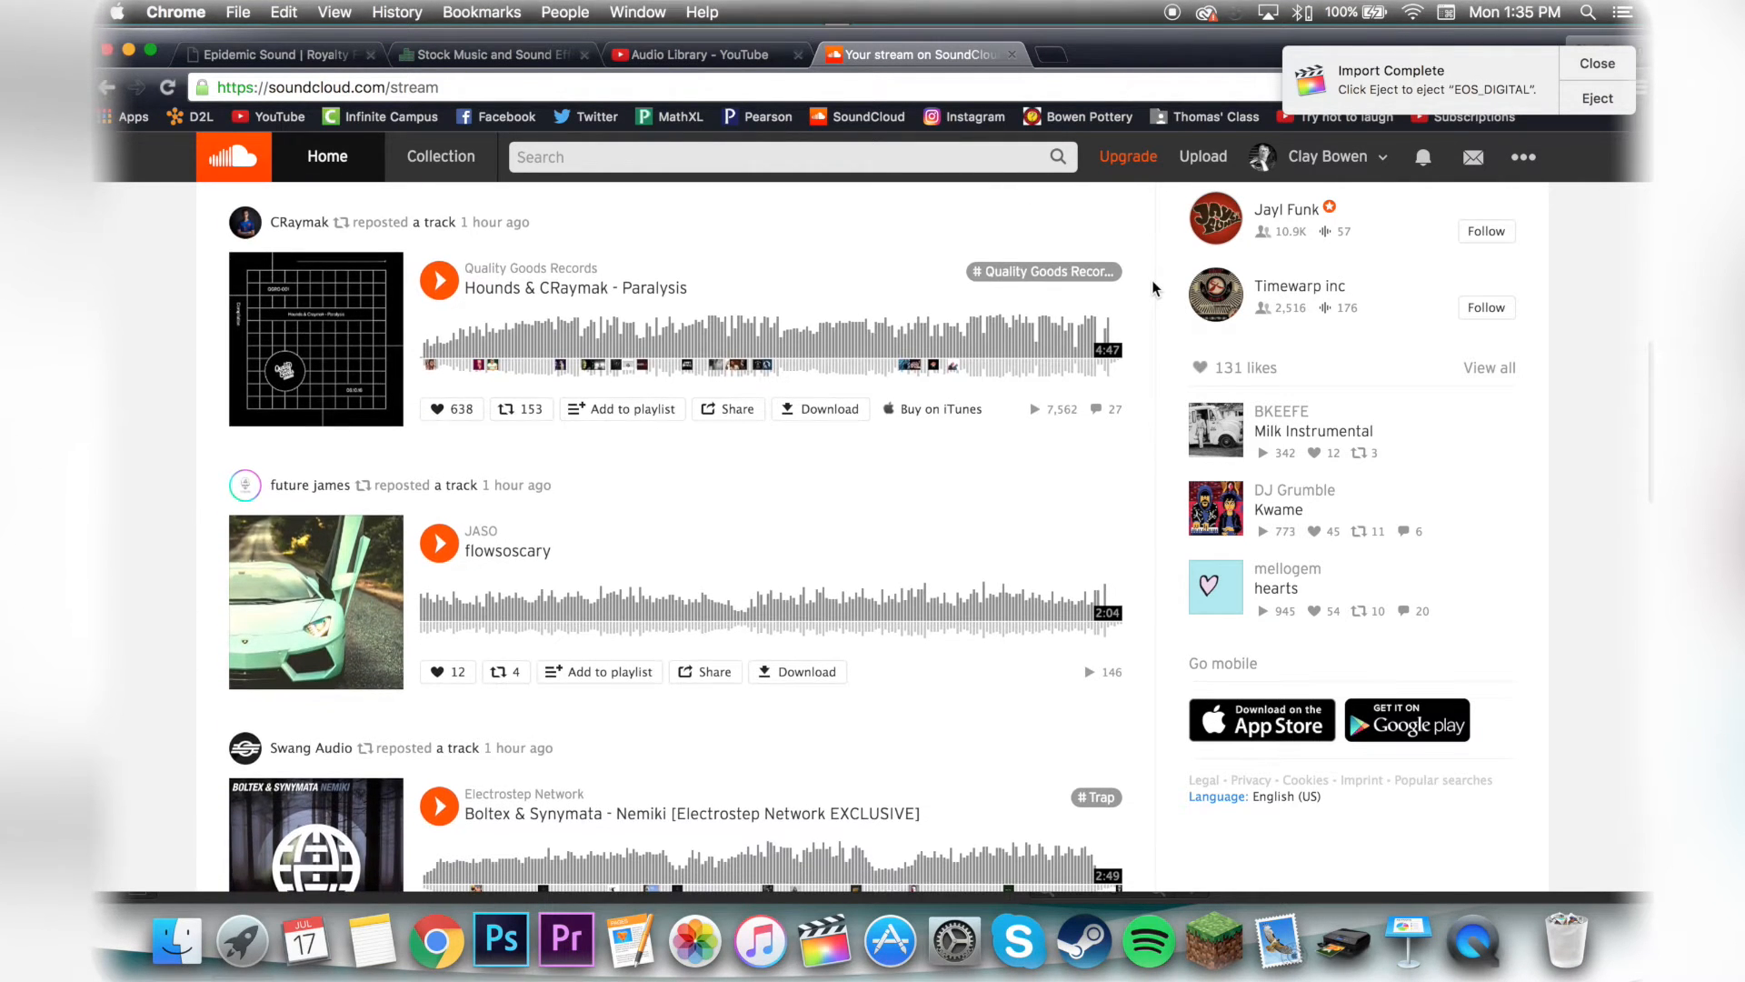
scroll(1152, 284, "down", 1)
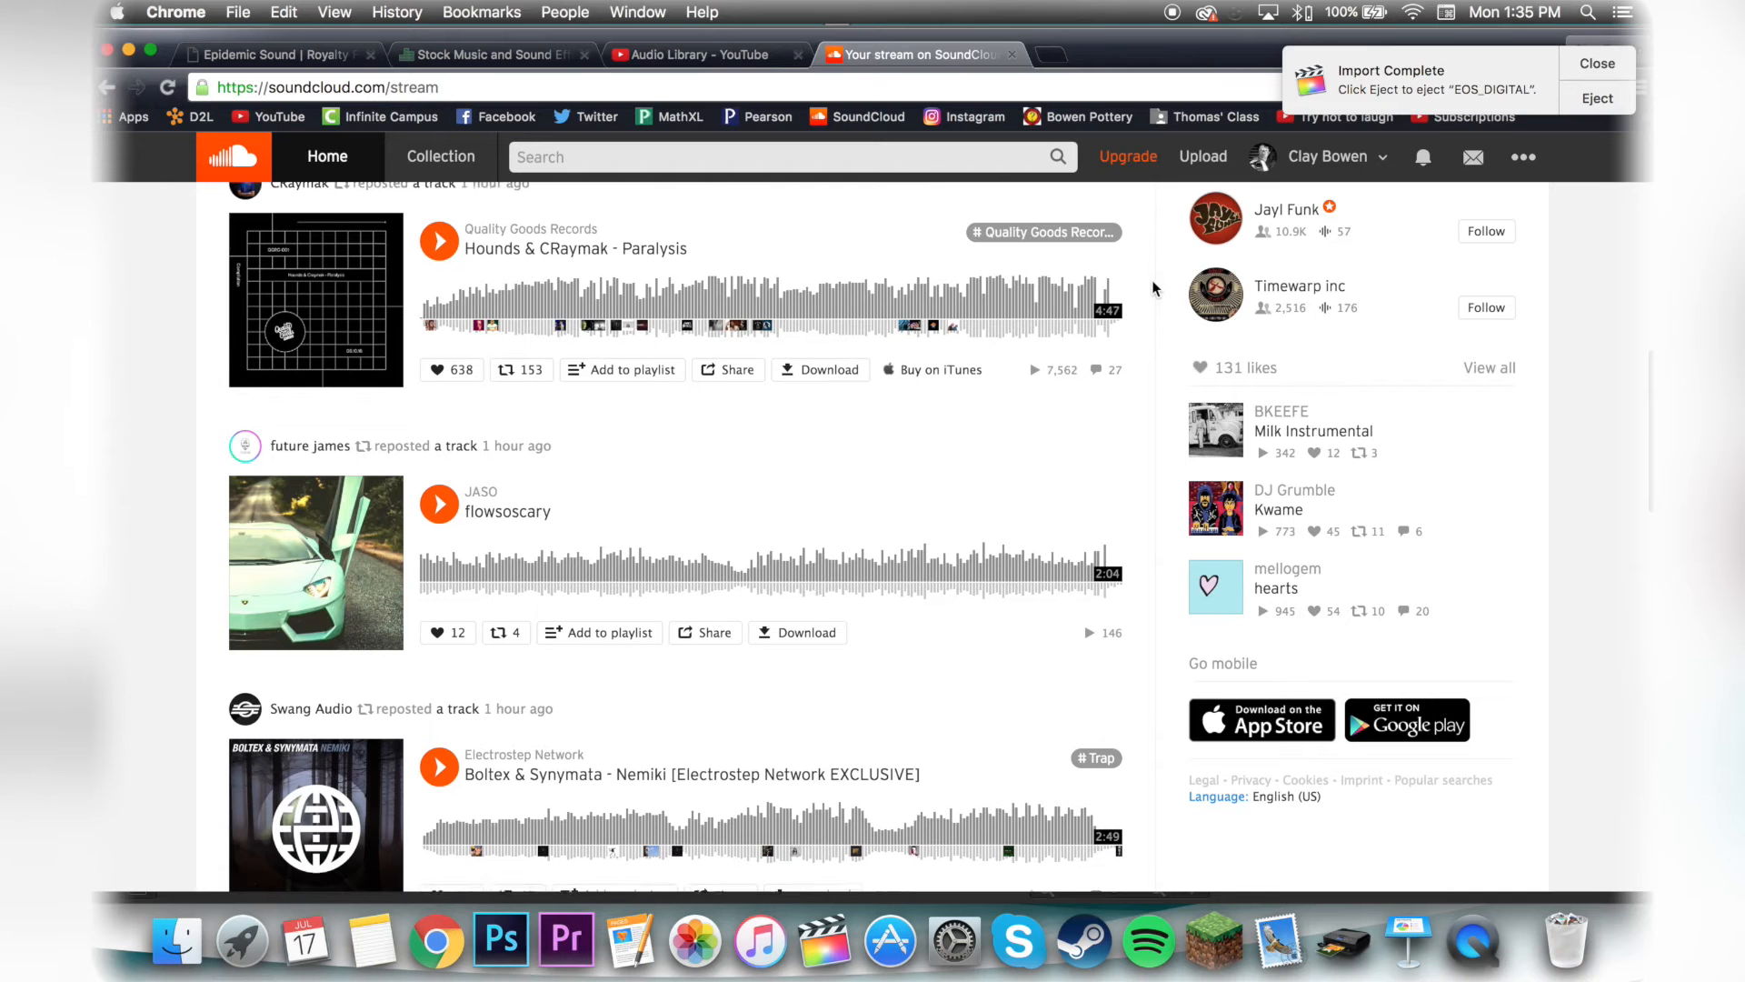
left_click(129, 50)
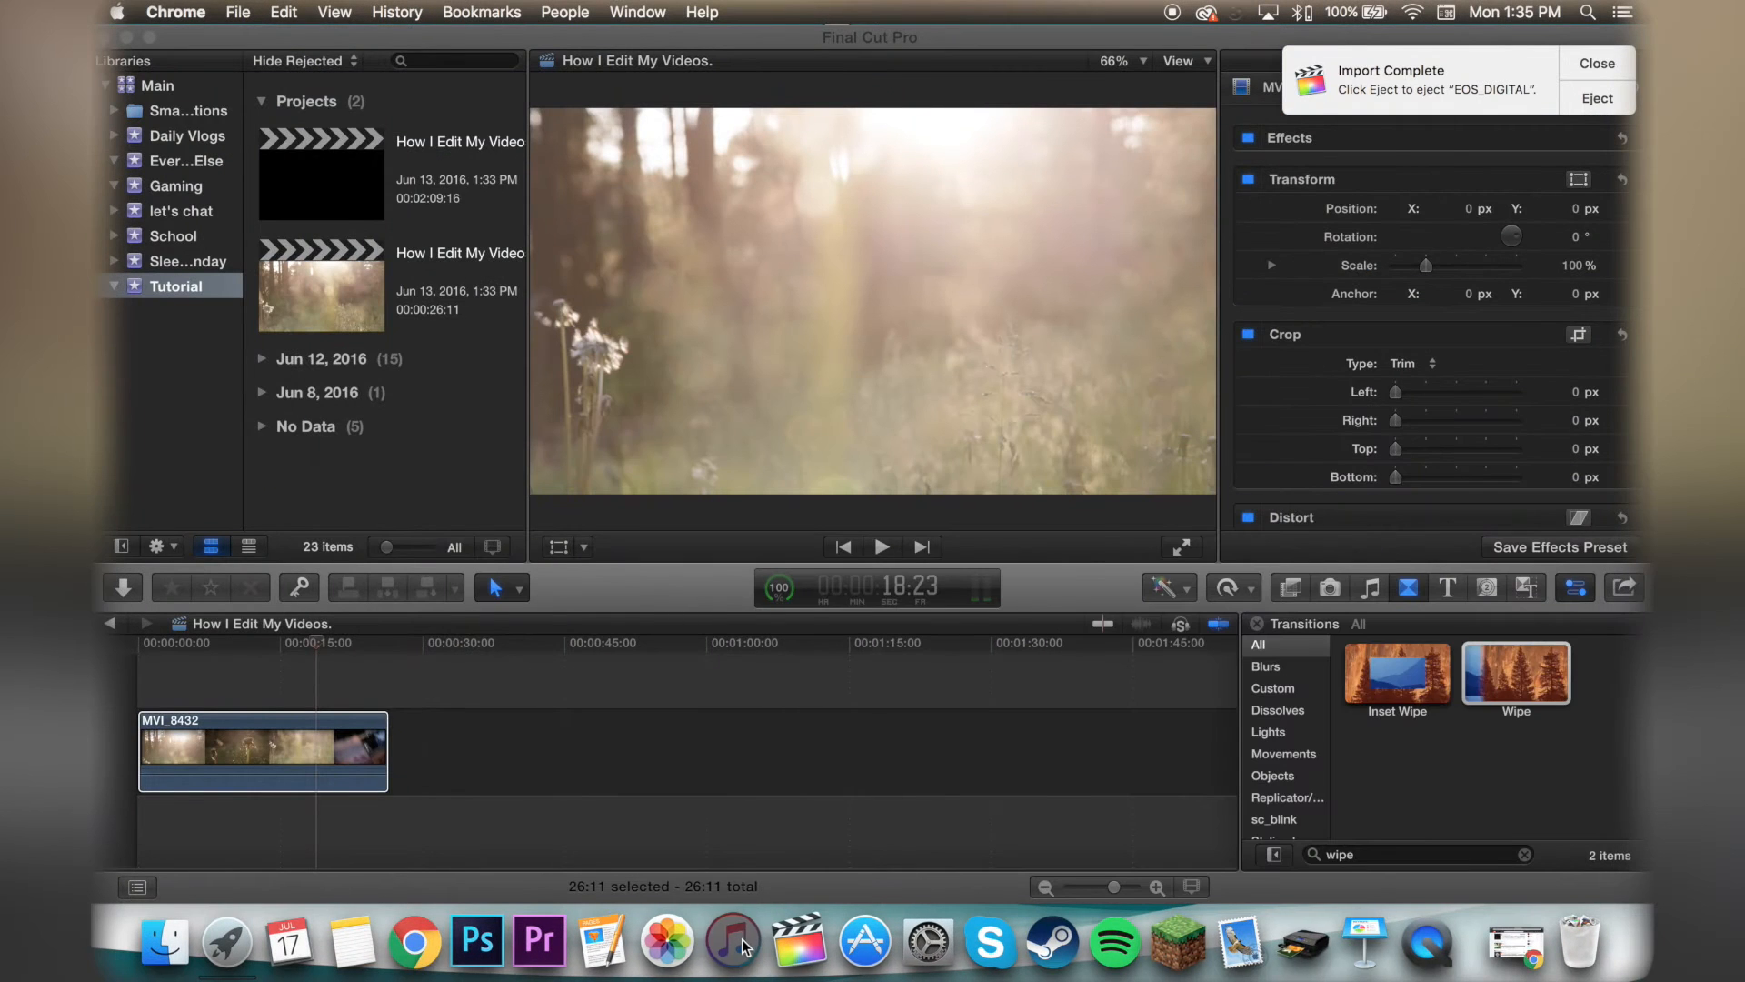
- Switch to iTunes and add the song Milk Instrumental beneath the MVI_8432 clip at the start of the Final Cut Pro timeline
left_click(733, 940)
left_click(550, 173)
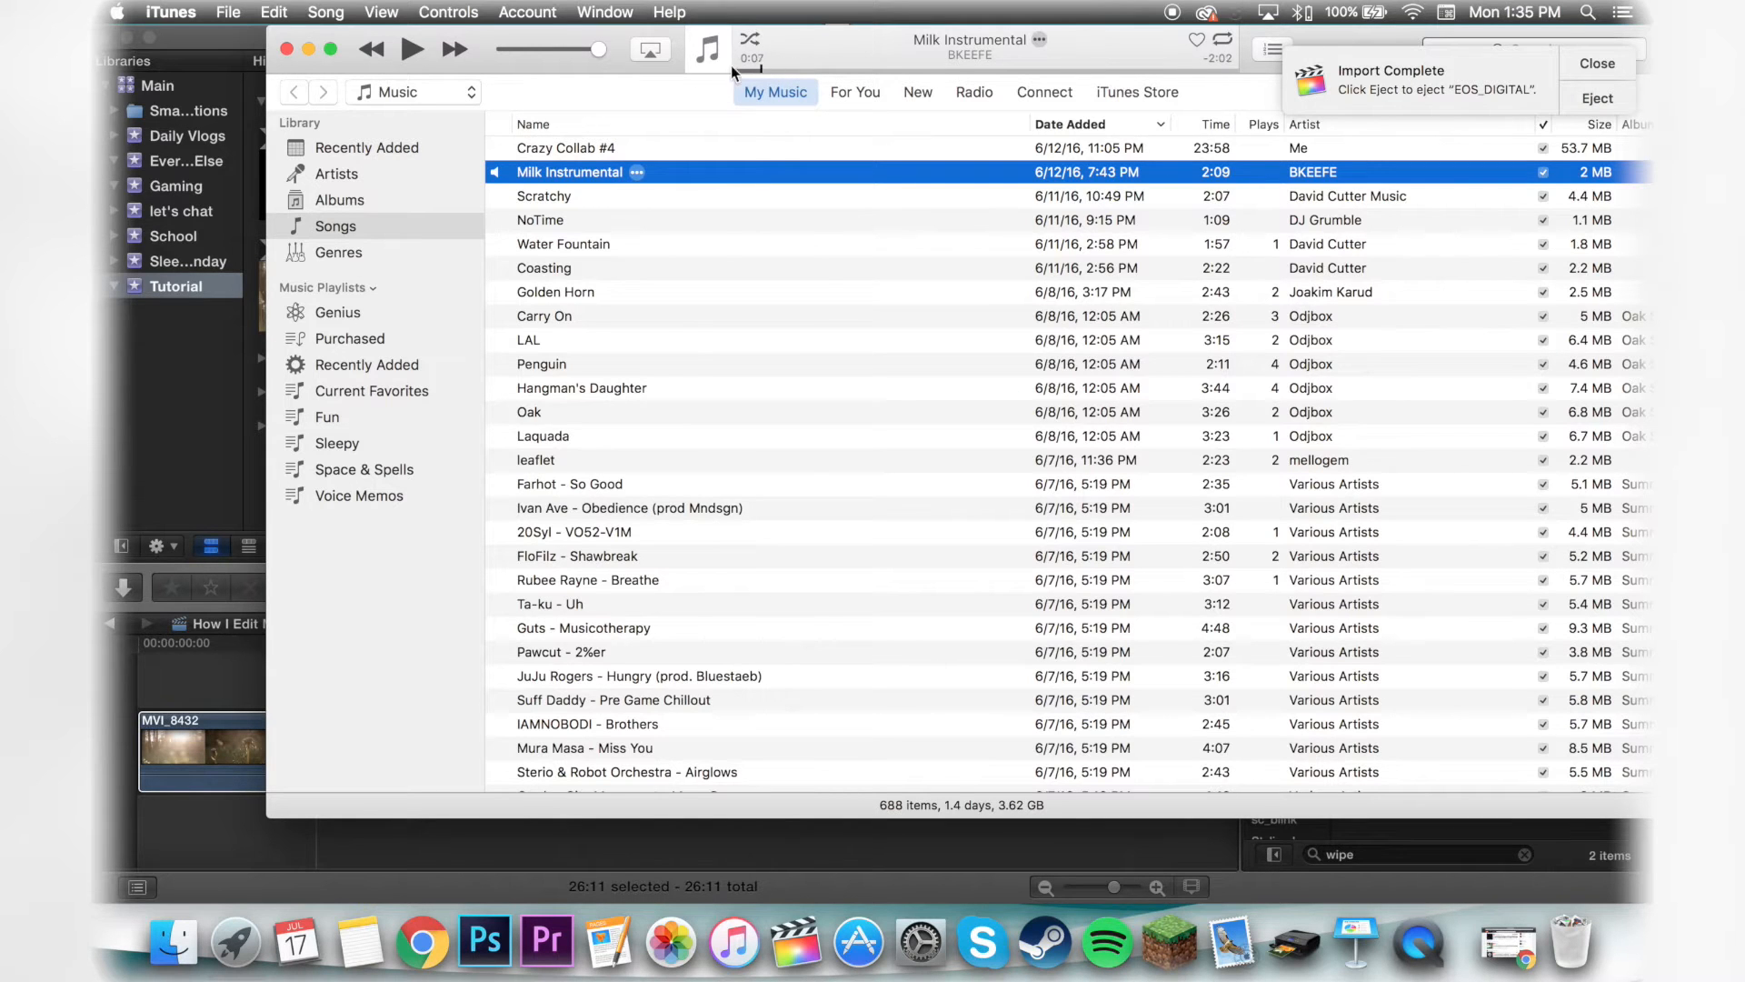
left_click_drag(679, 73, 1009, 121)
left_click_drag(927, 218, 193, 822)
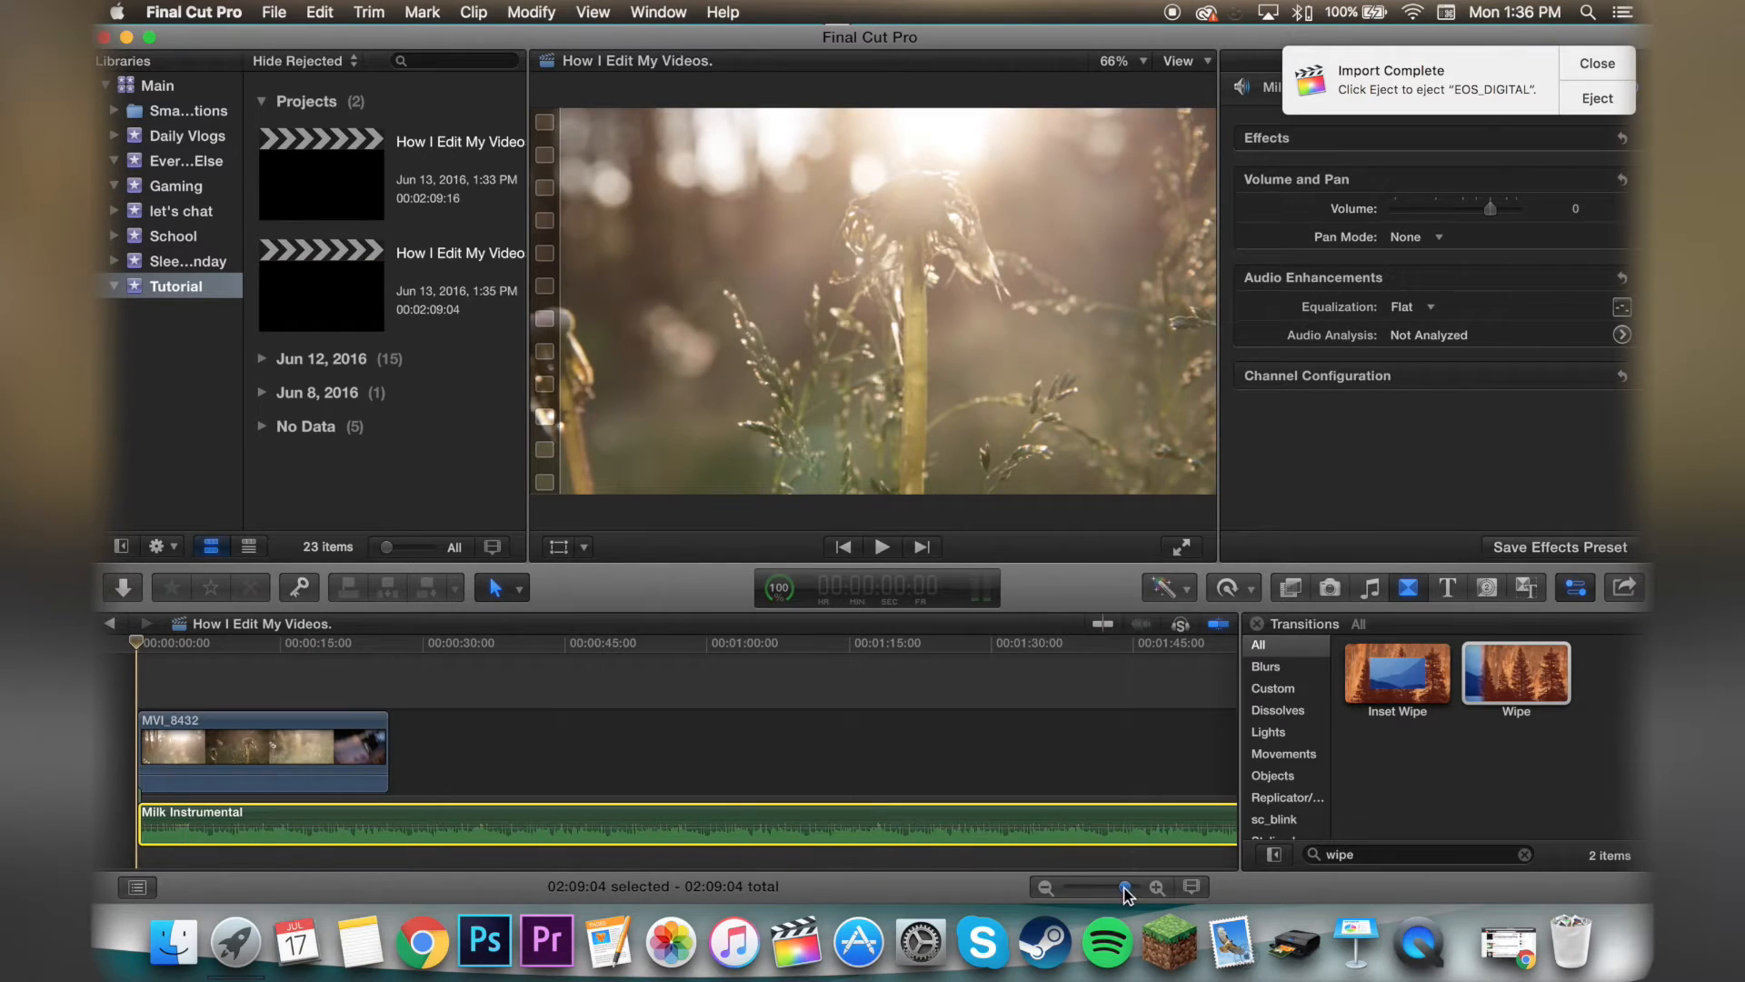
- Place the playhead at about 10:18 and slightly lower the volume of the Milk Instrumental track
left_click_drag(1115, 887, 1125, 887)
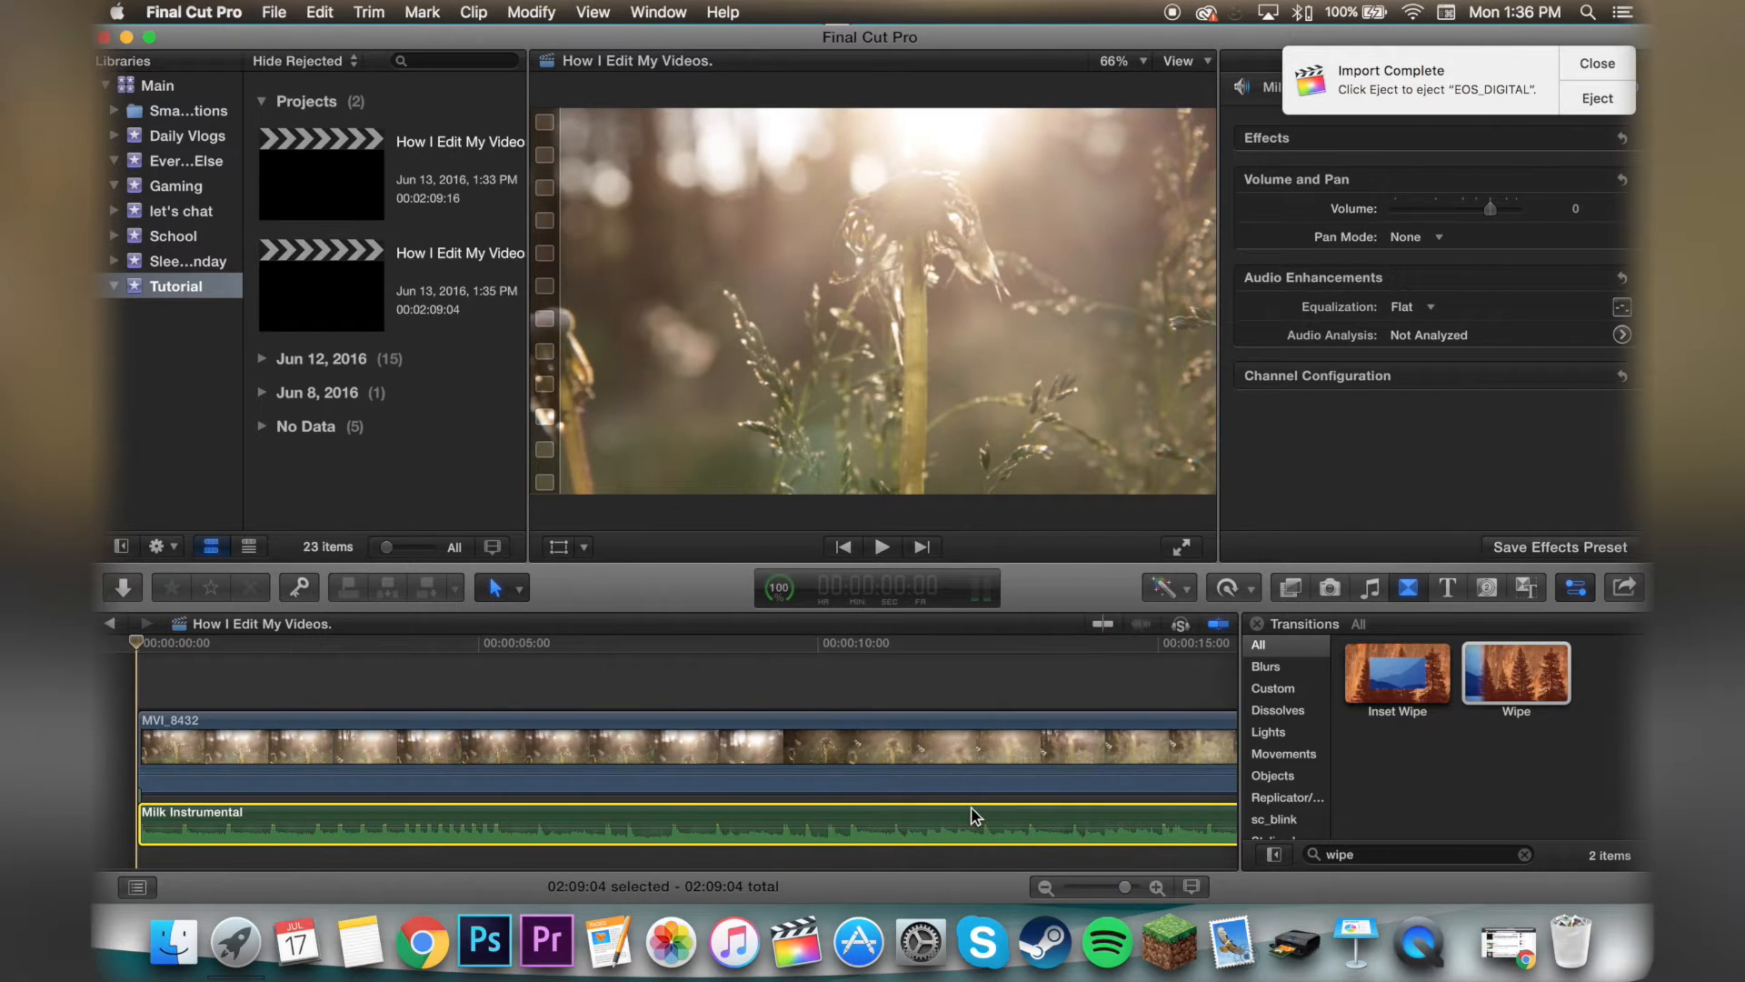
left_click(878, 663)
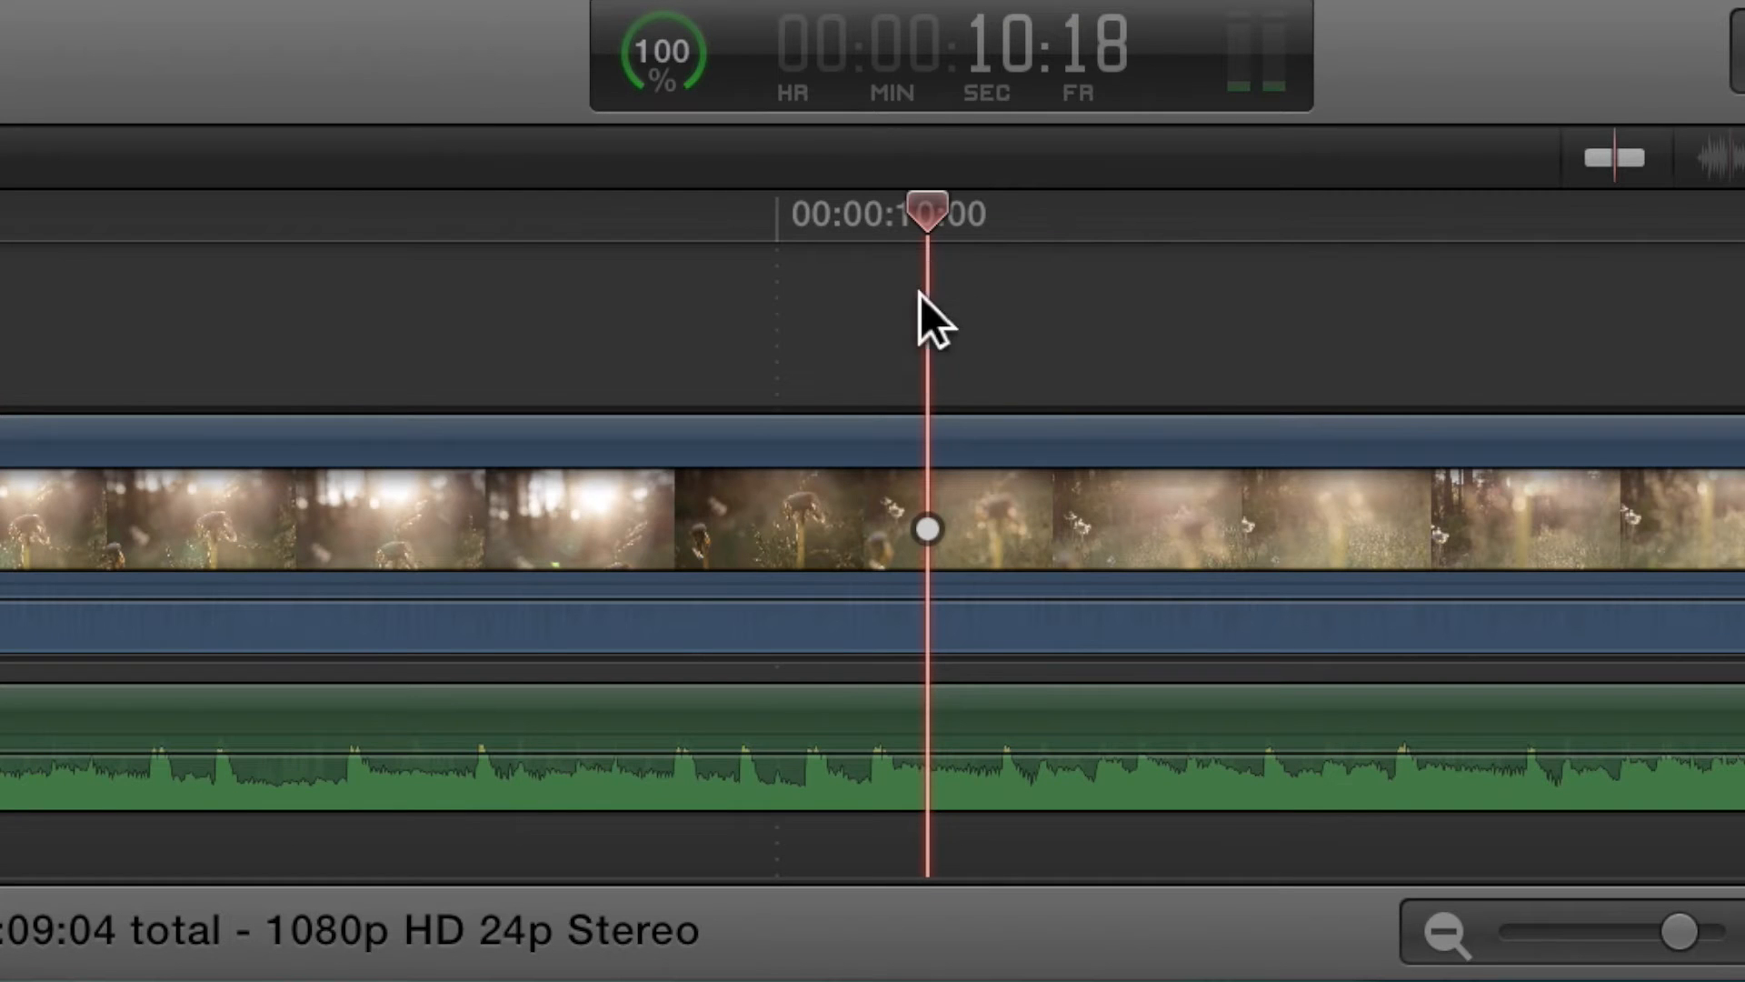
left_click(867, 751)
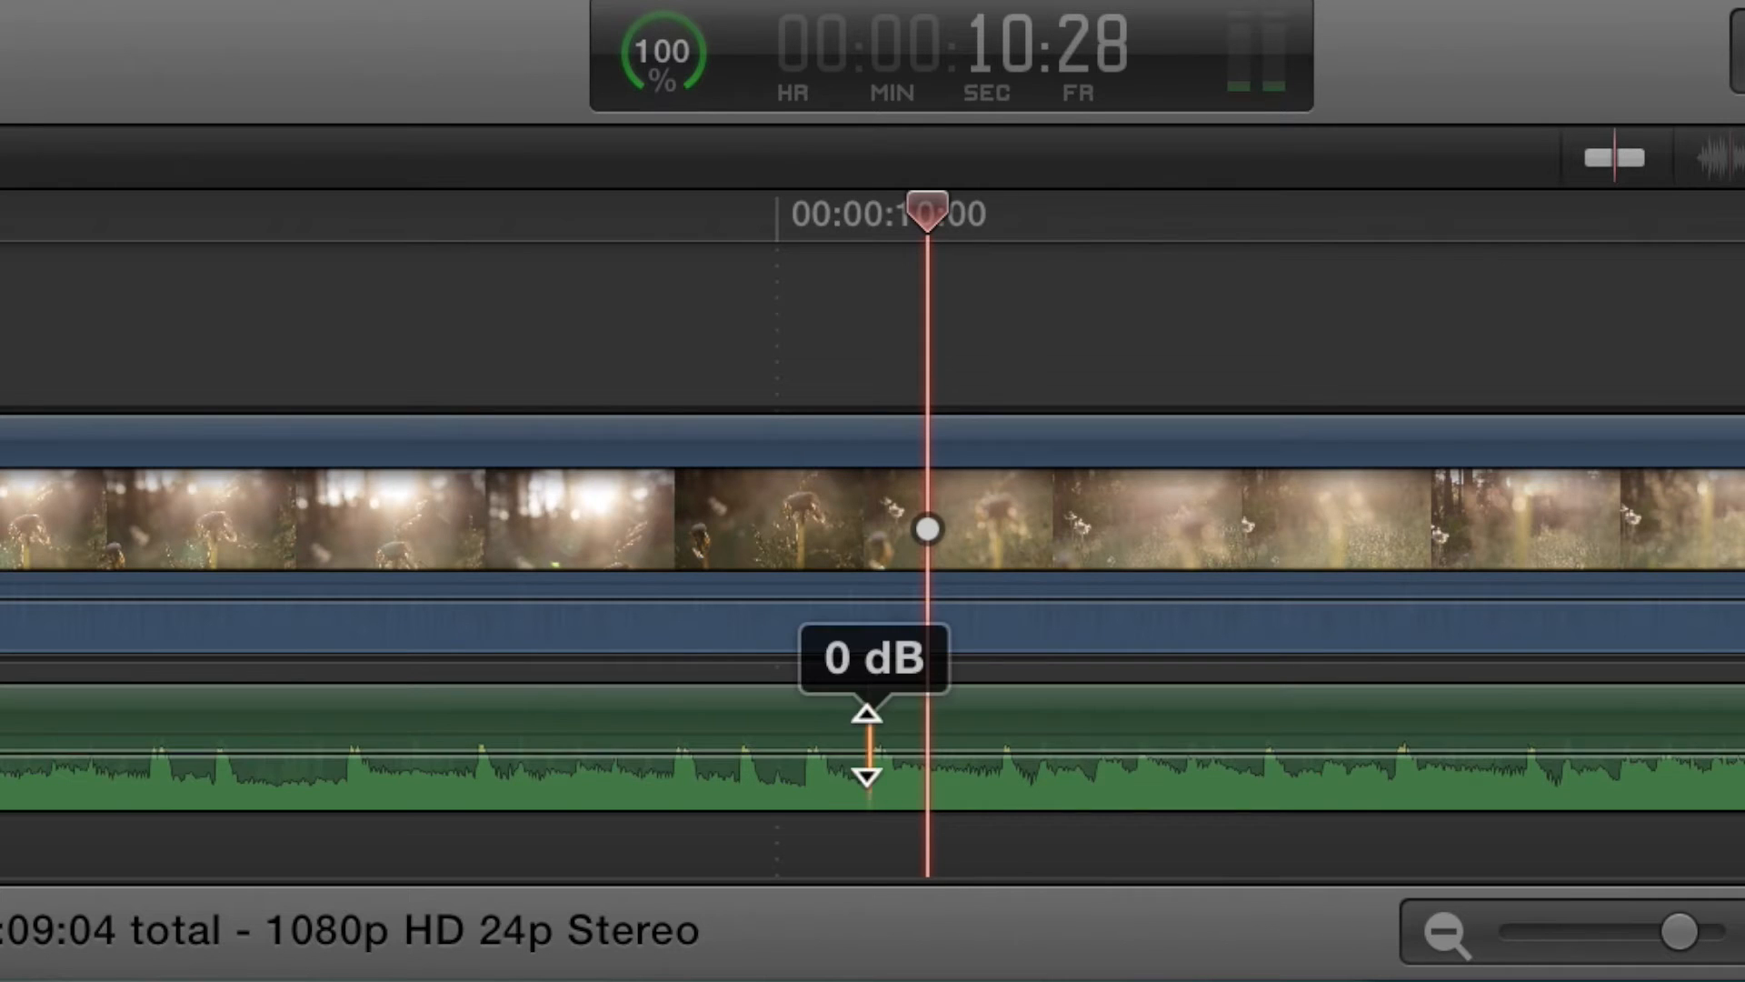
left_click_drag(866, 751, 866, 756)
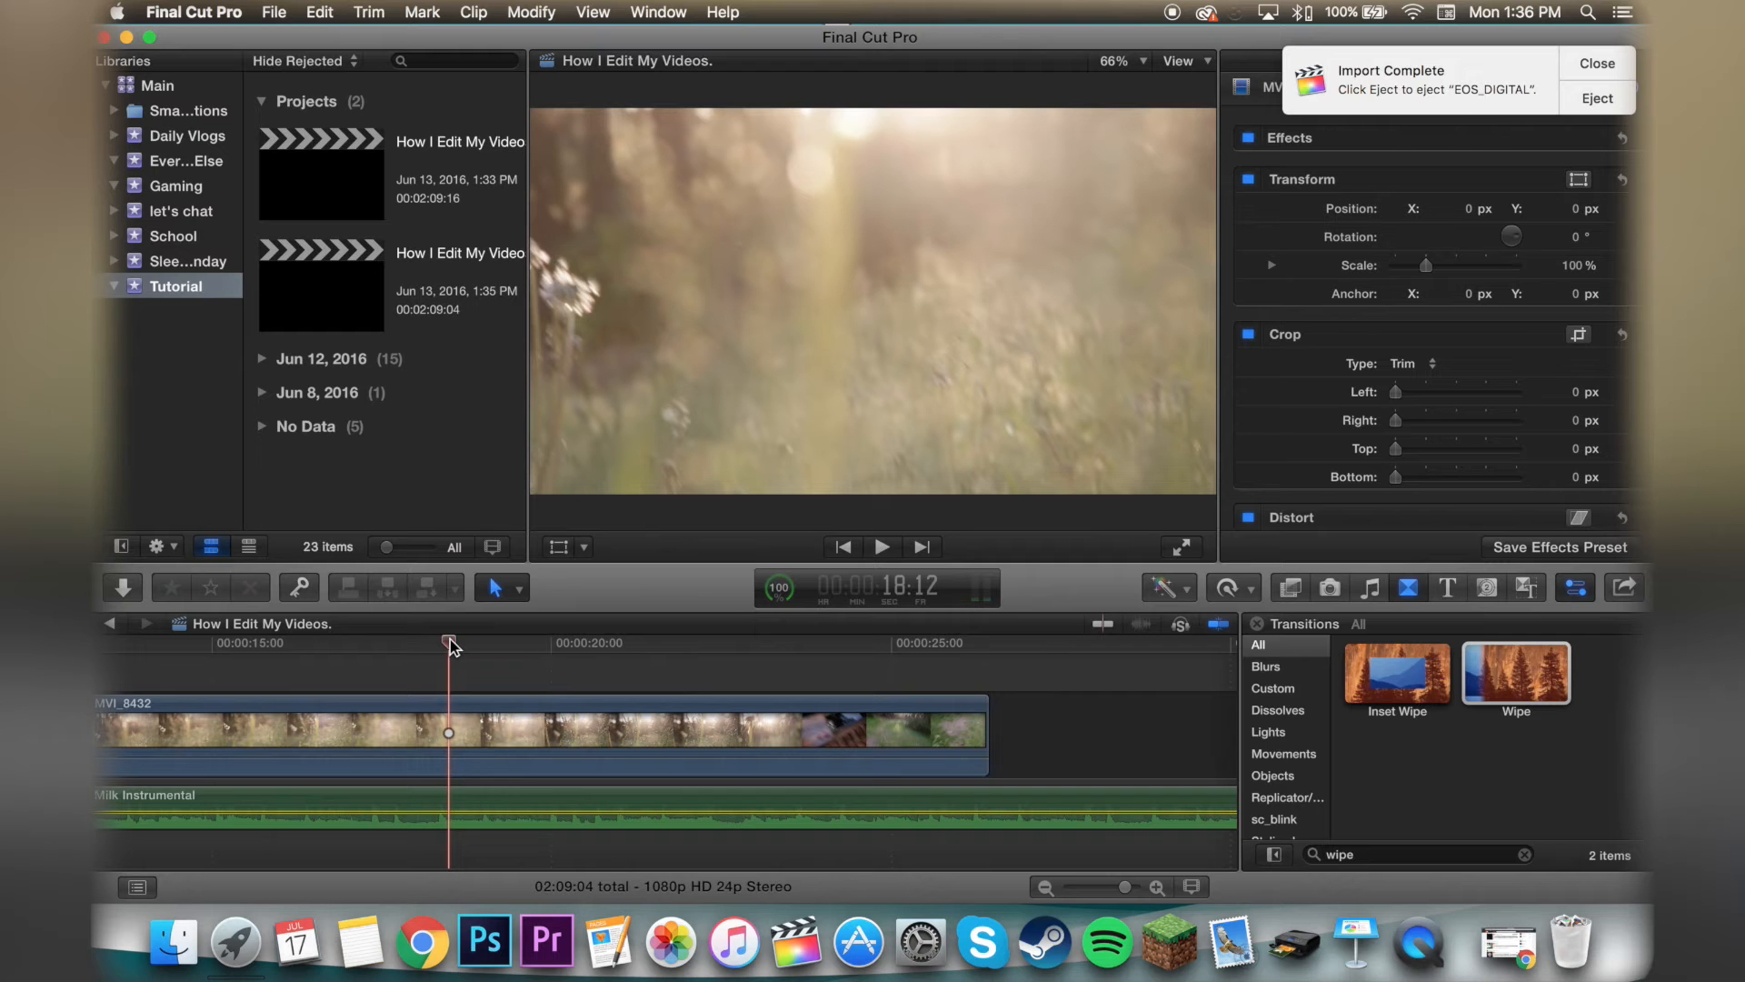
- Split the MVI_8432 clip at about 20:03 and delete the portion before the cut
left_click_drag(451, 645, 507, 651)
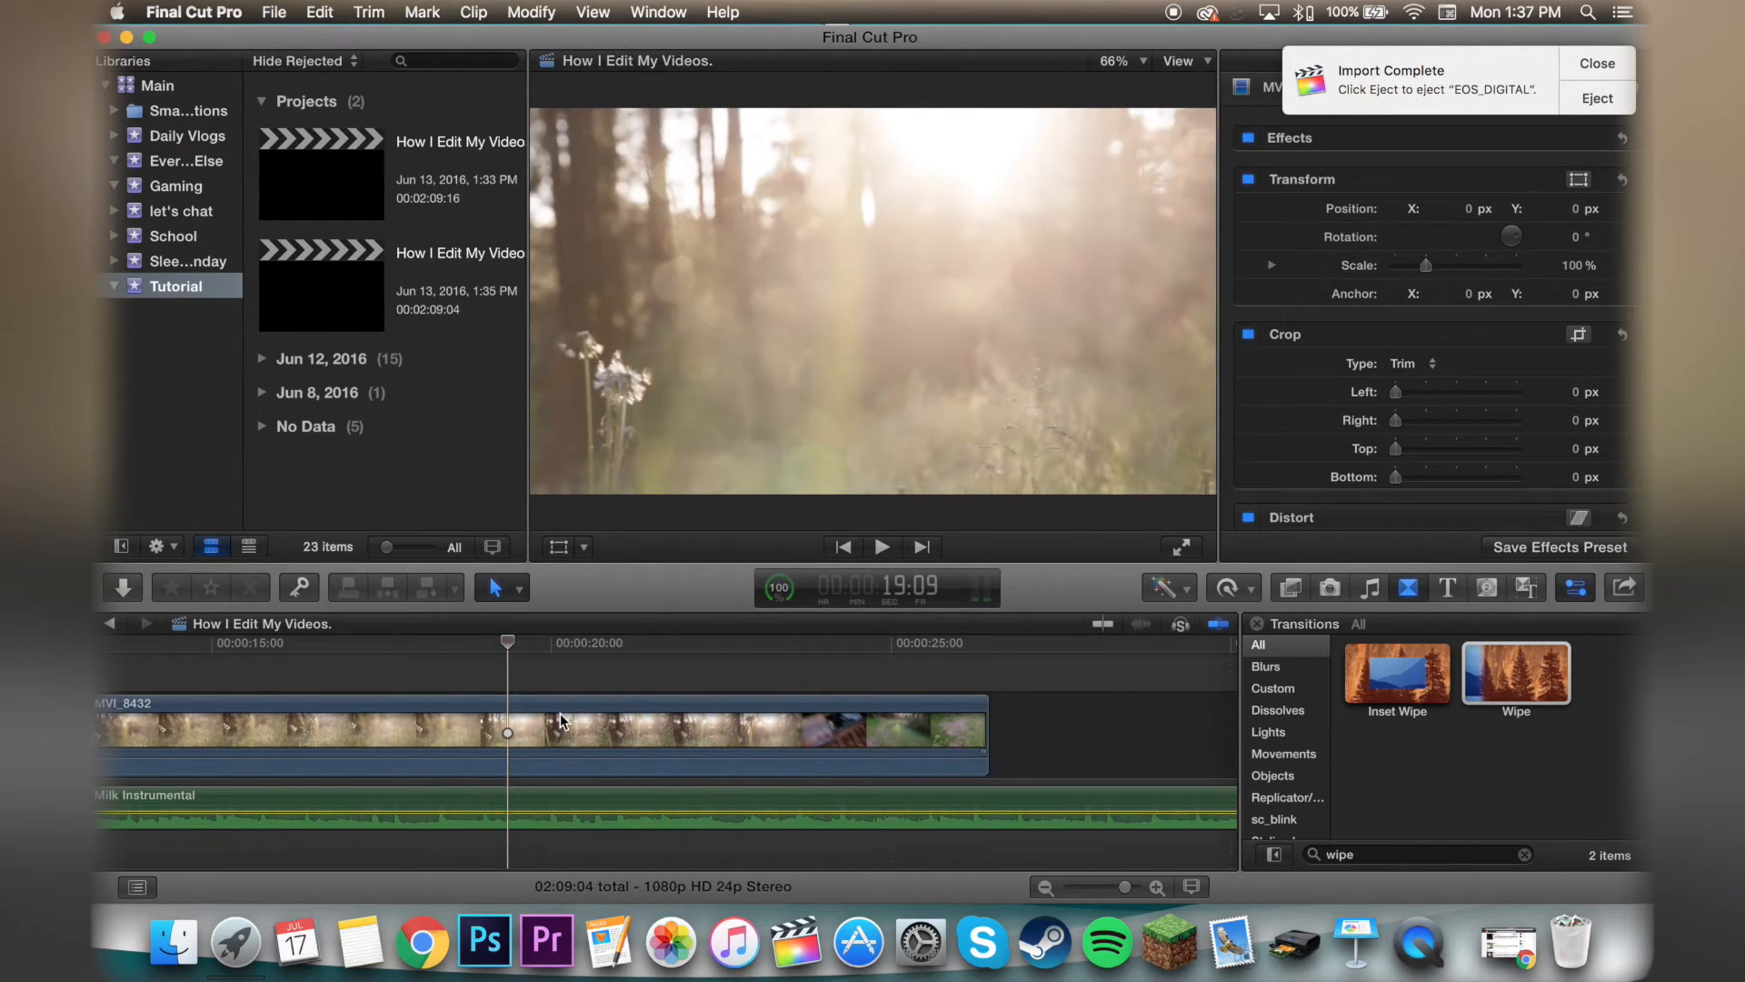
key("b")
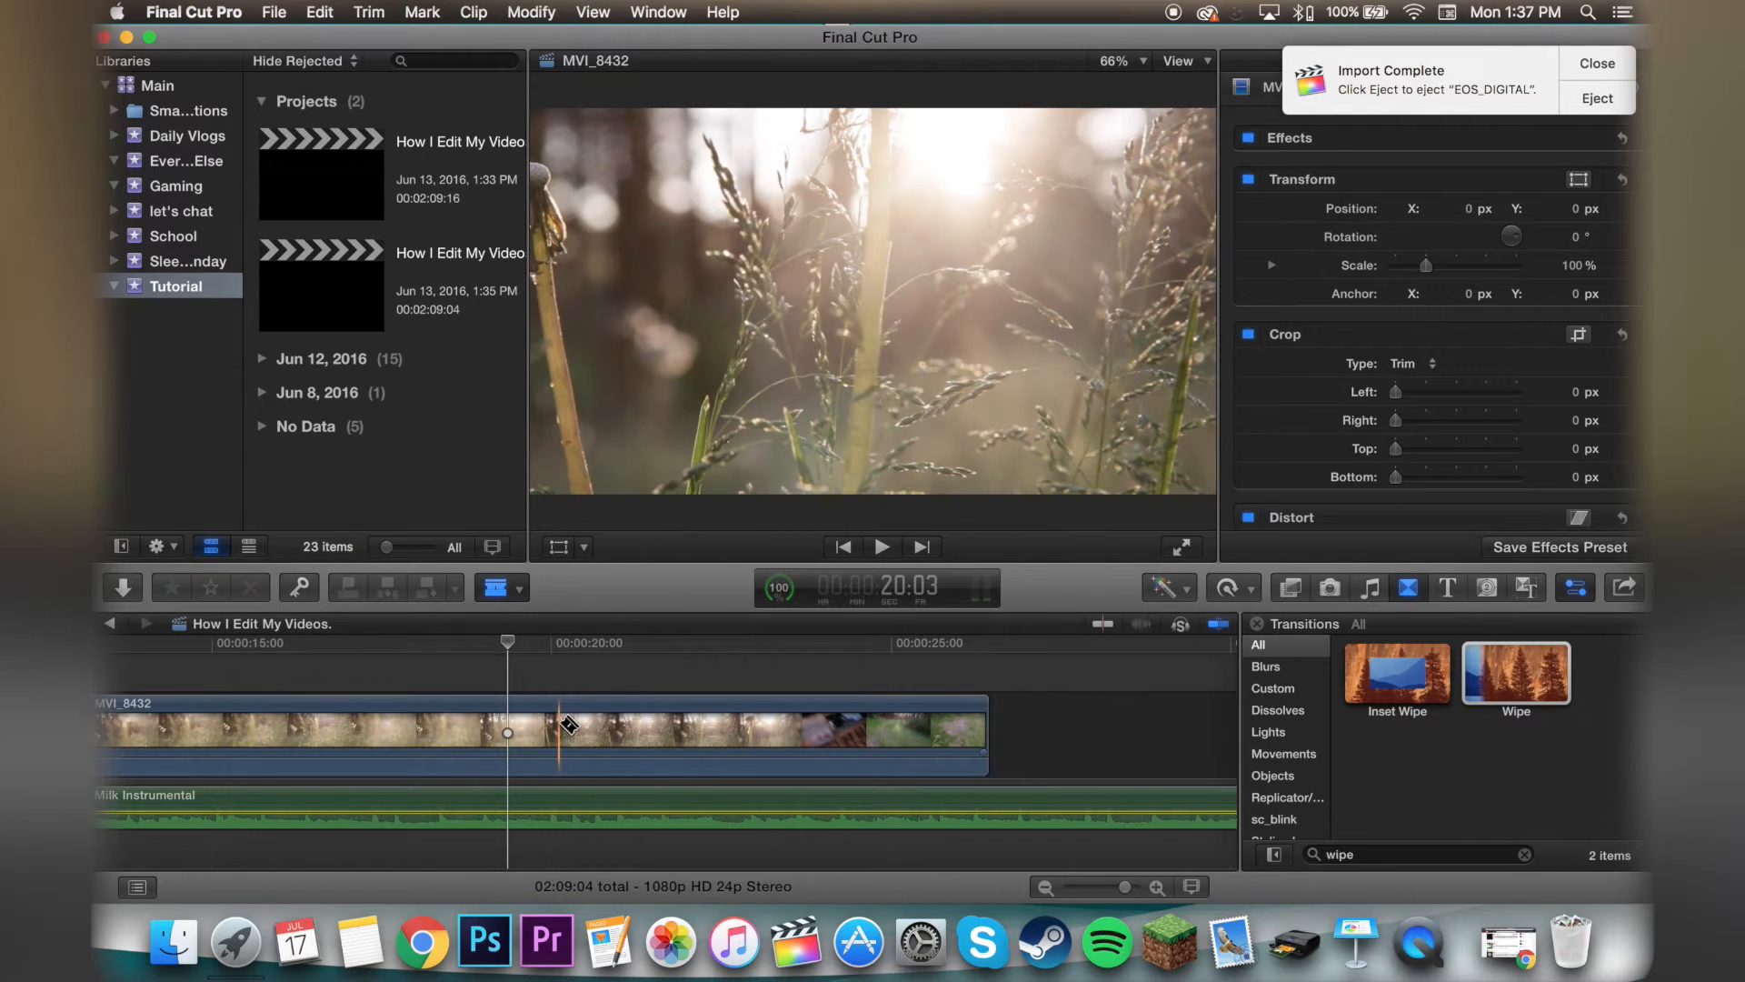
left_click(560, 725)
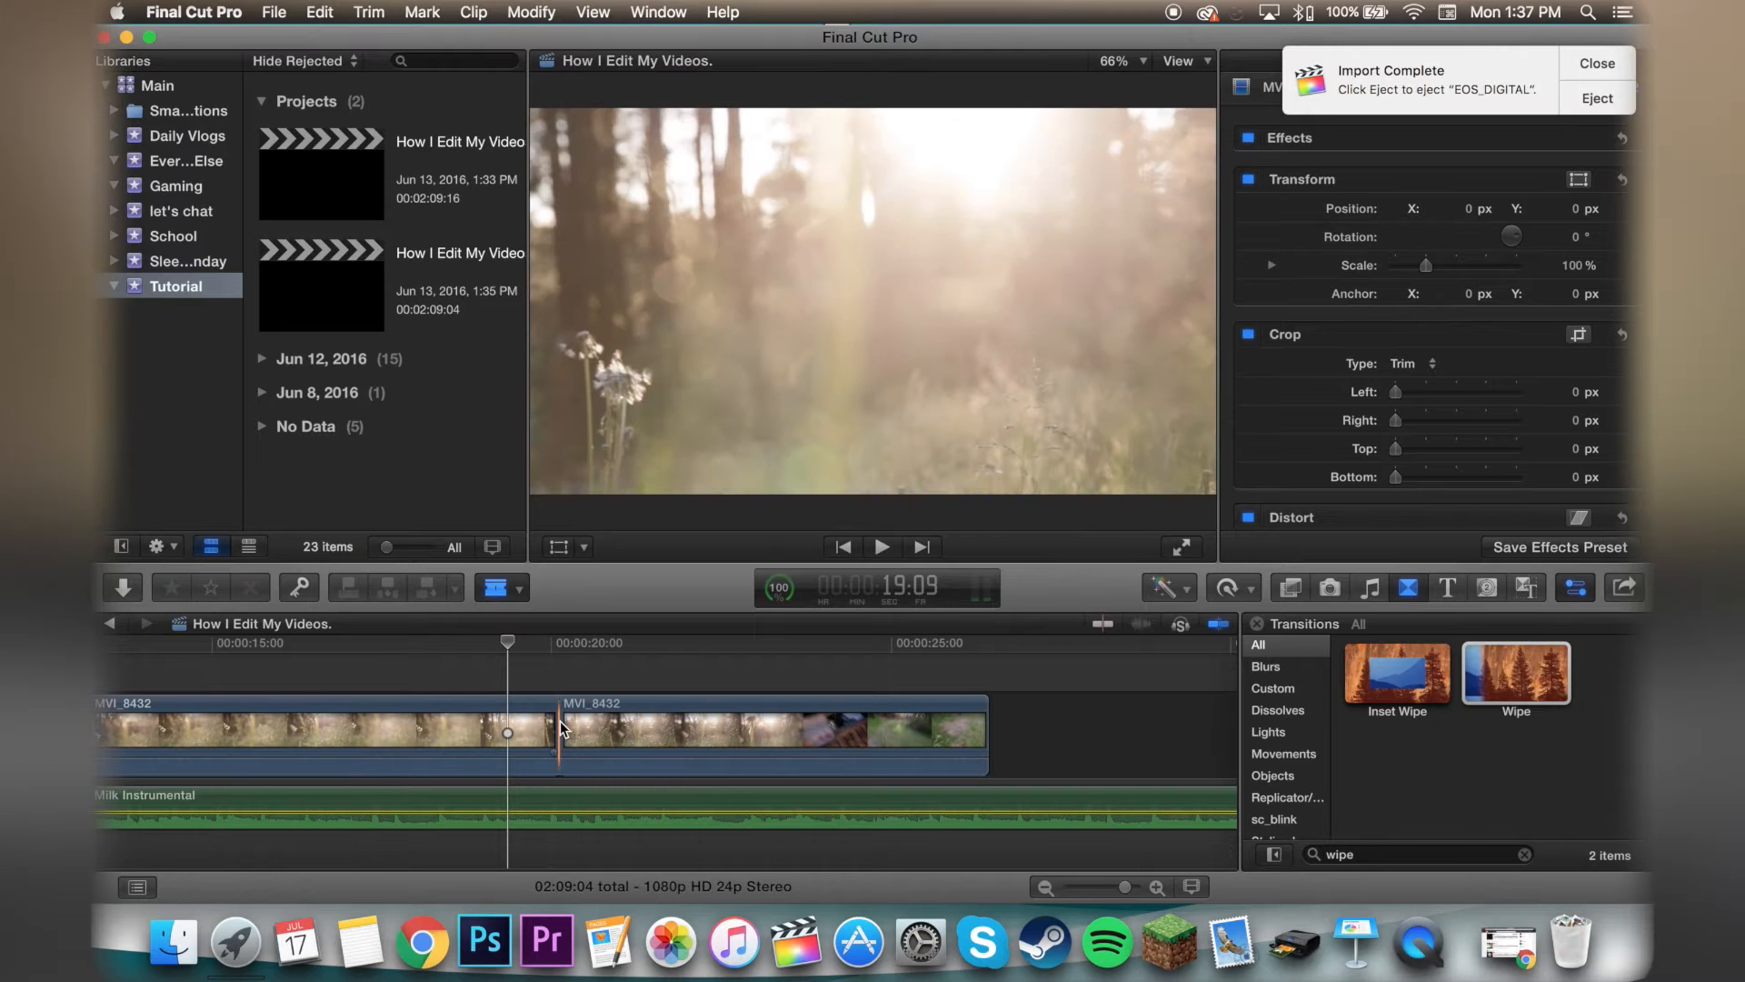
key("a")
left_click(523, 744)
key("Delete")
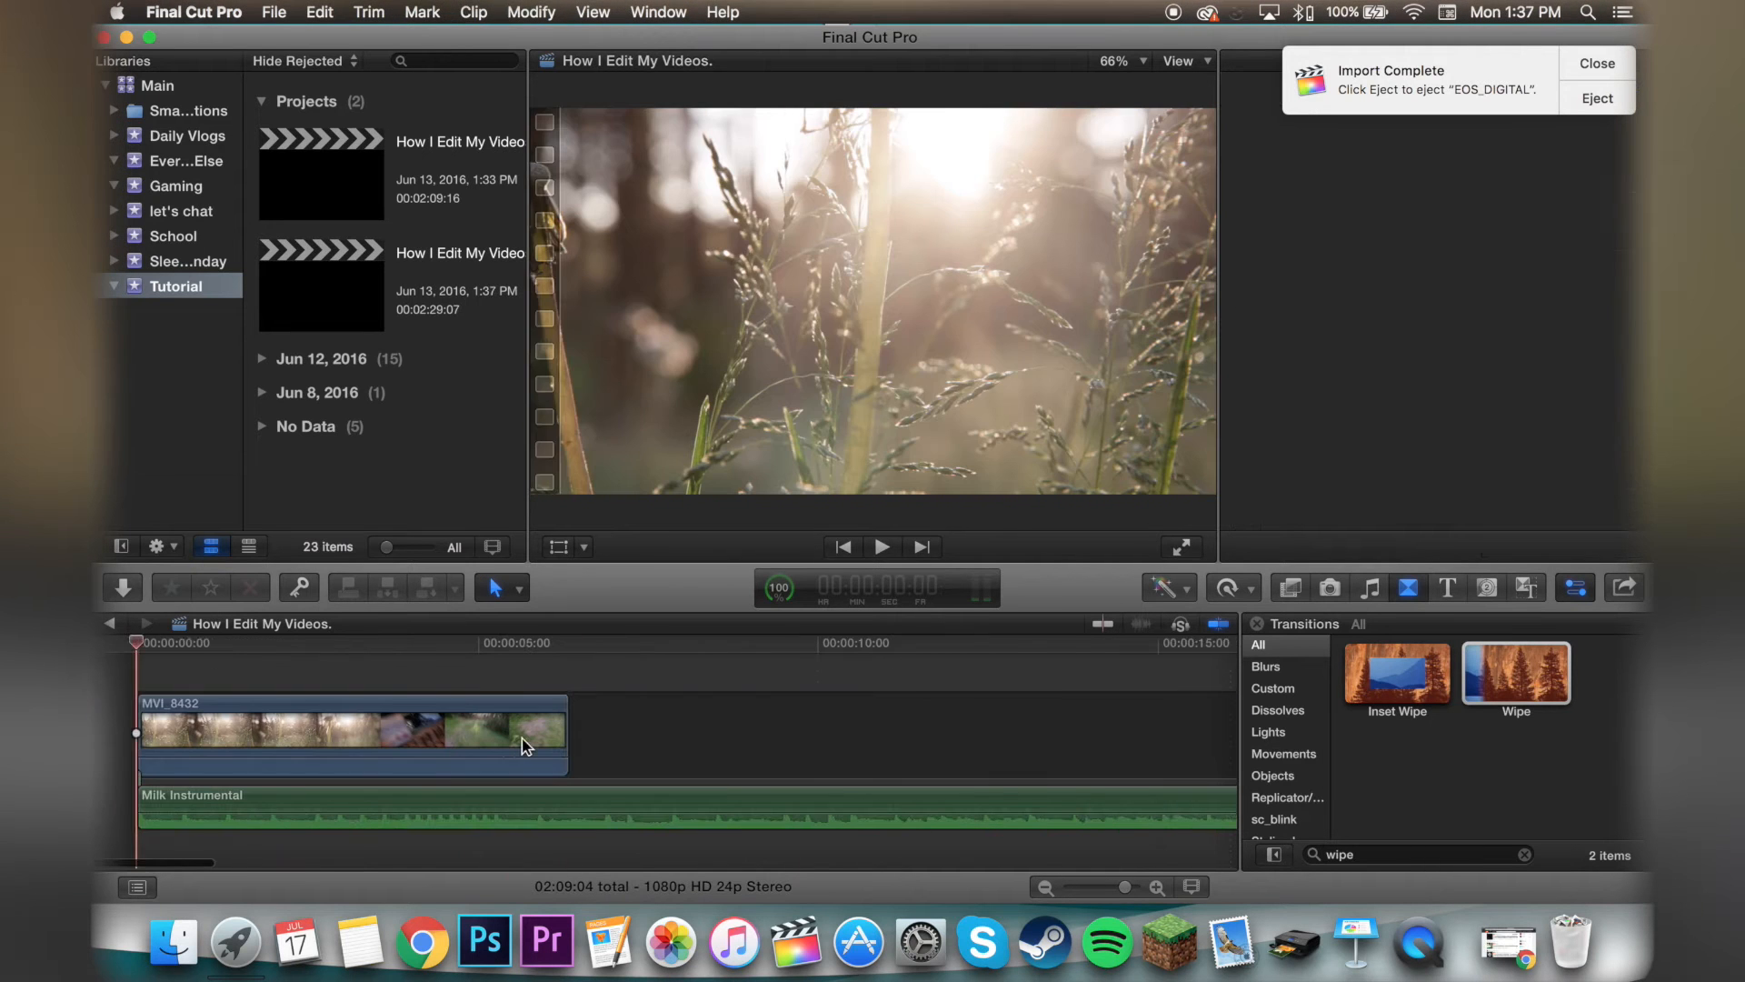
- Trim the end of the remaining MVI_8432 clip so it lasts well under one second
left_click(1133, 885)
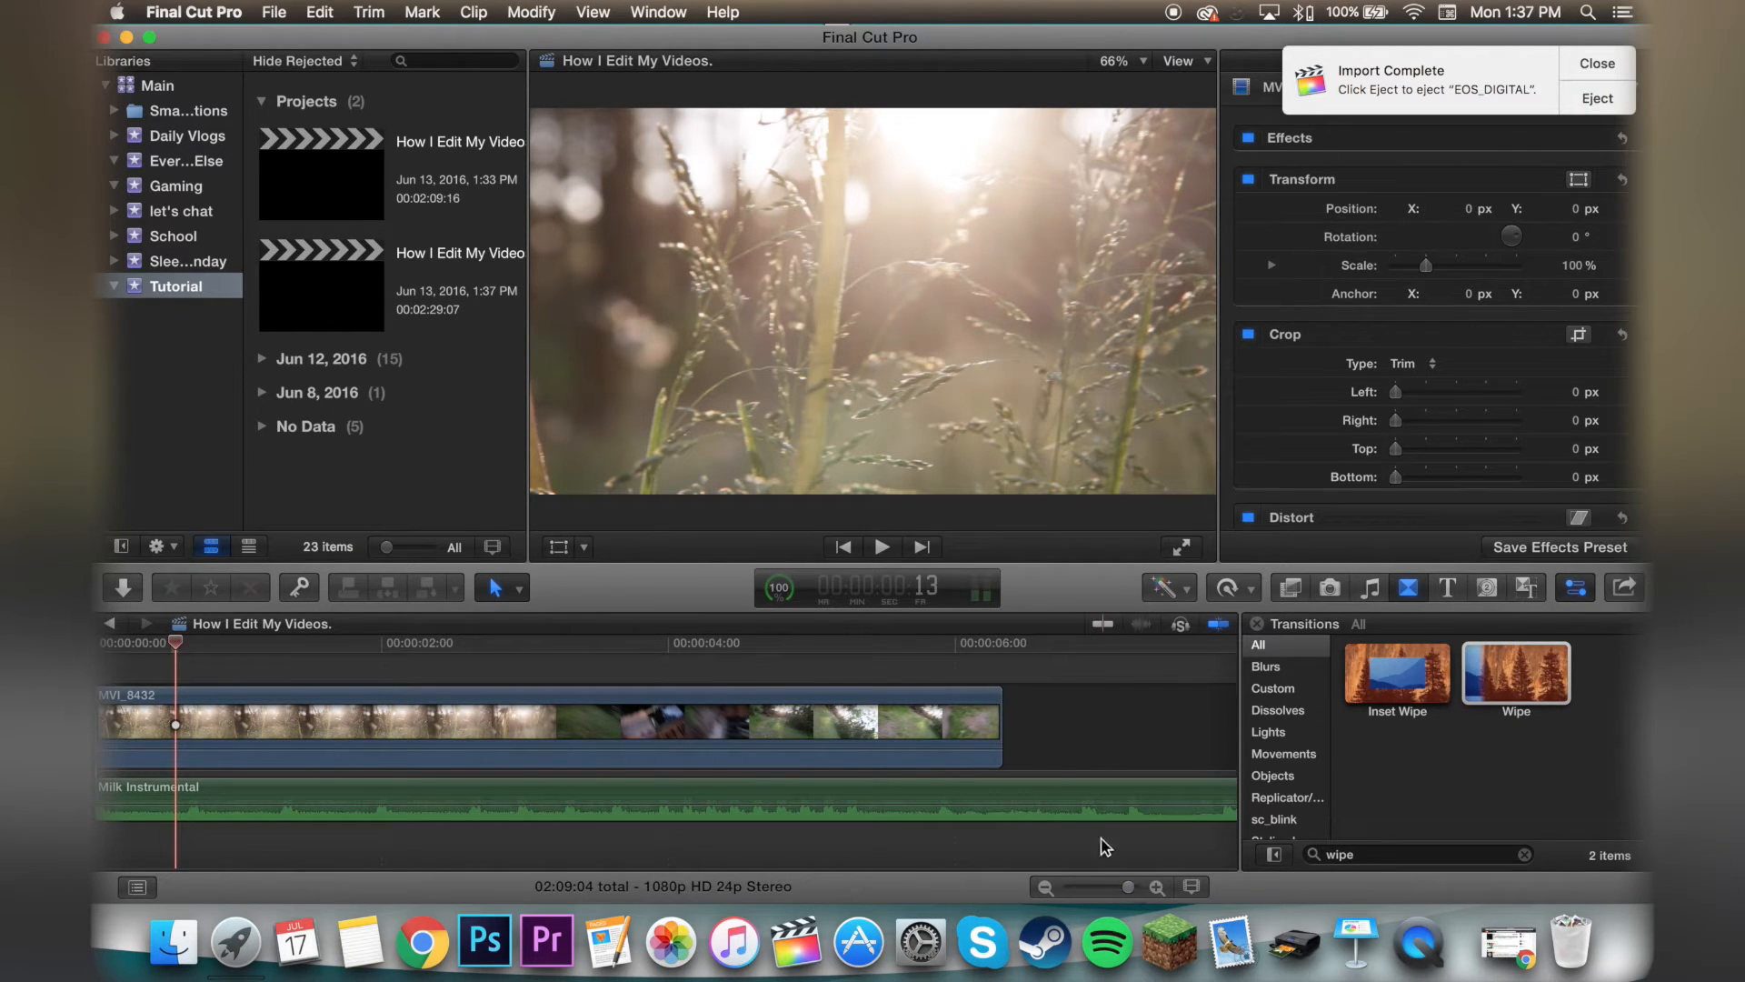
left_click(1002, 722)
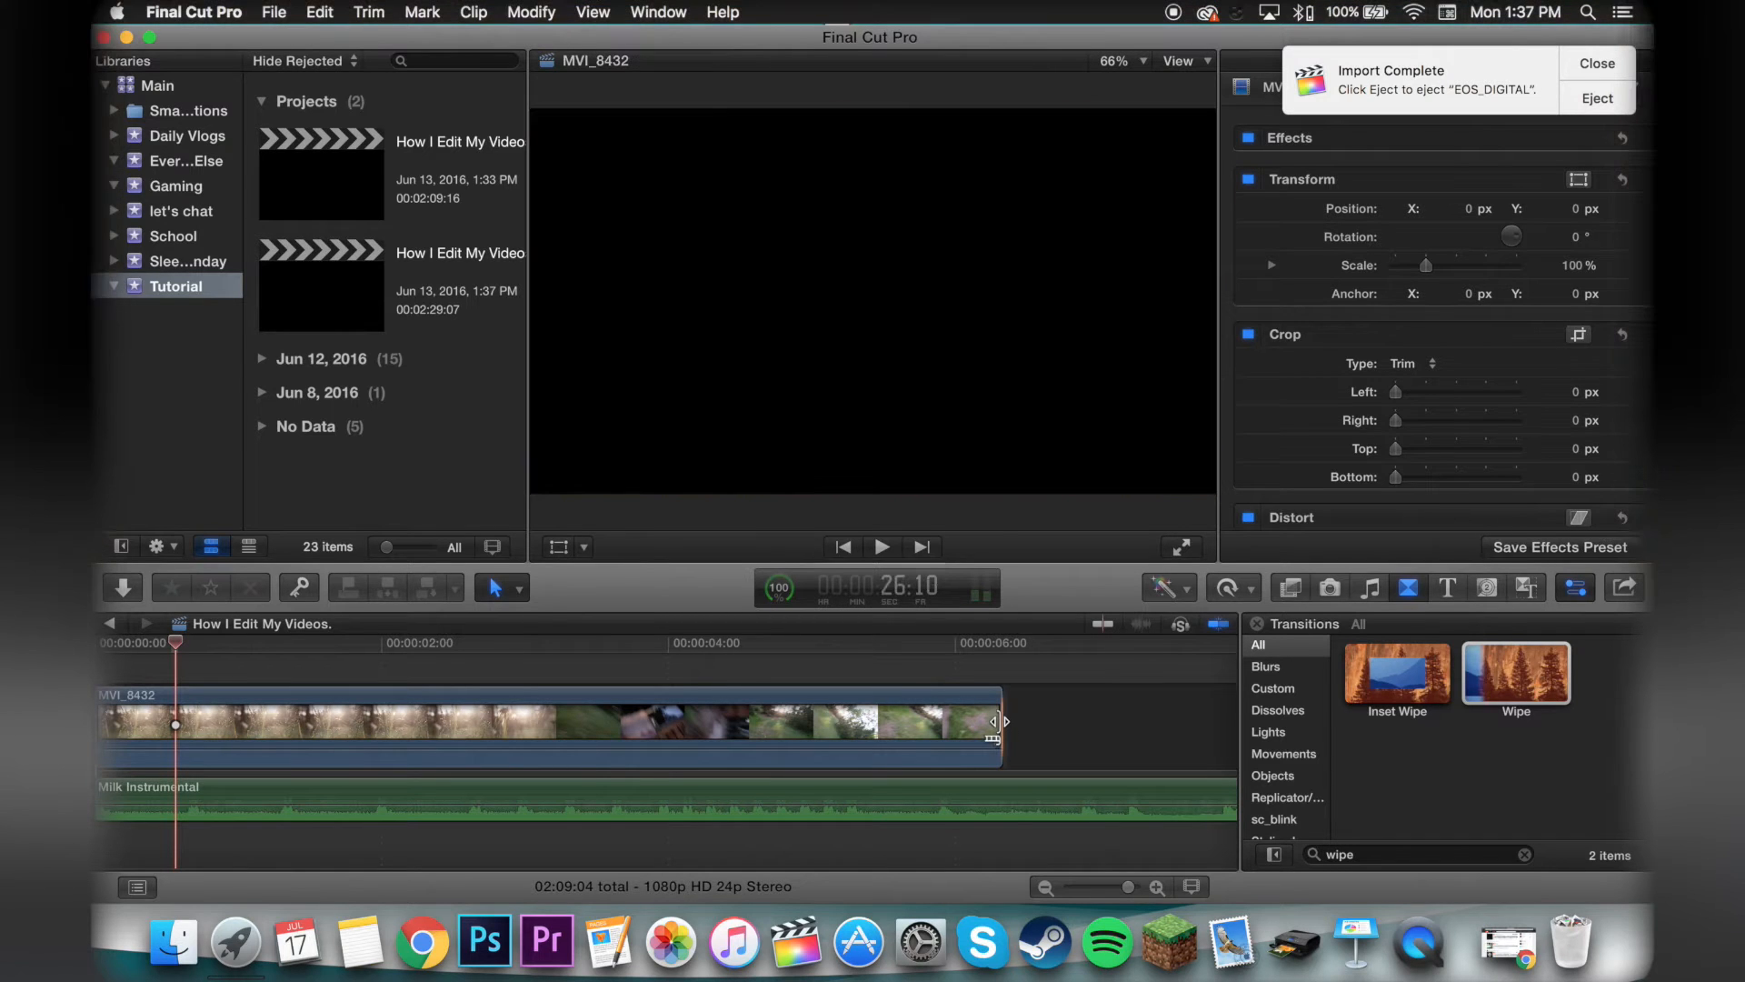
left_click_drag(1000, 724, 559, 693)
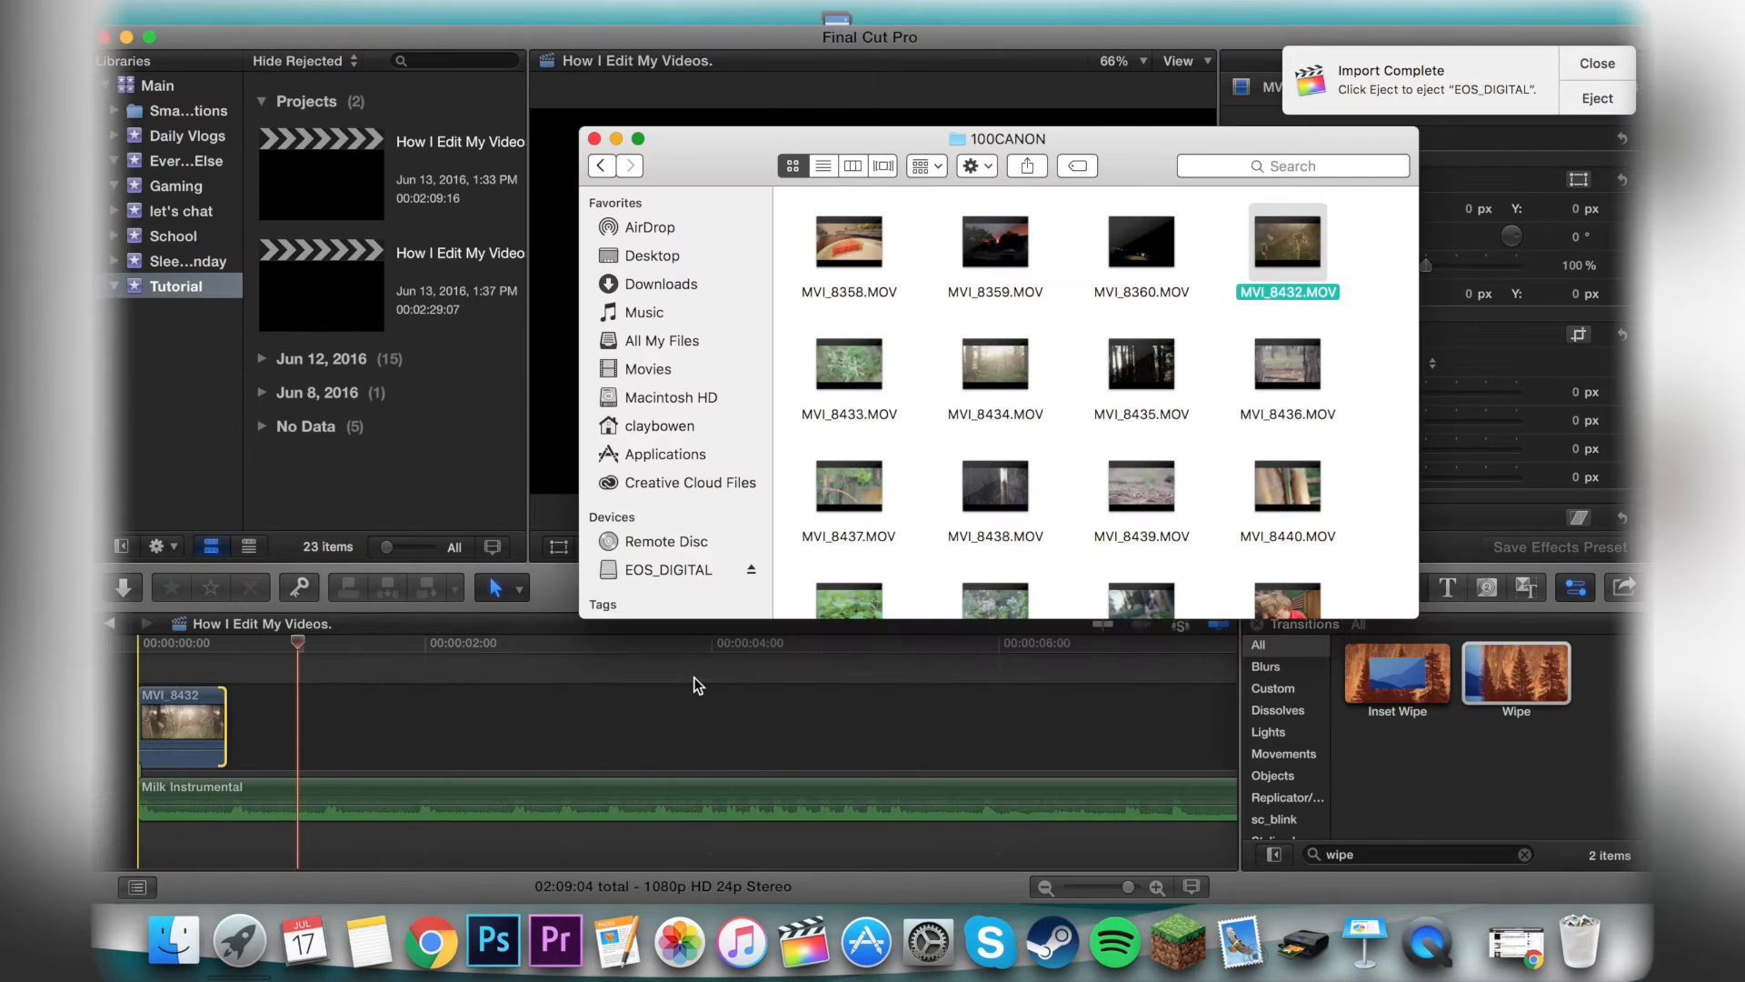
- Look through the camera clips in Finder's 100CANON folder, from MVI_8433.MOV to MVI_8434.MOV
key("Down")
key("Left")
key("Left")
key("Left")
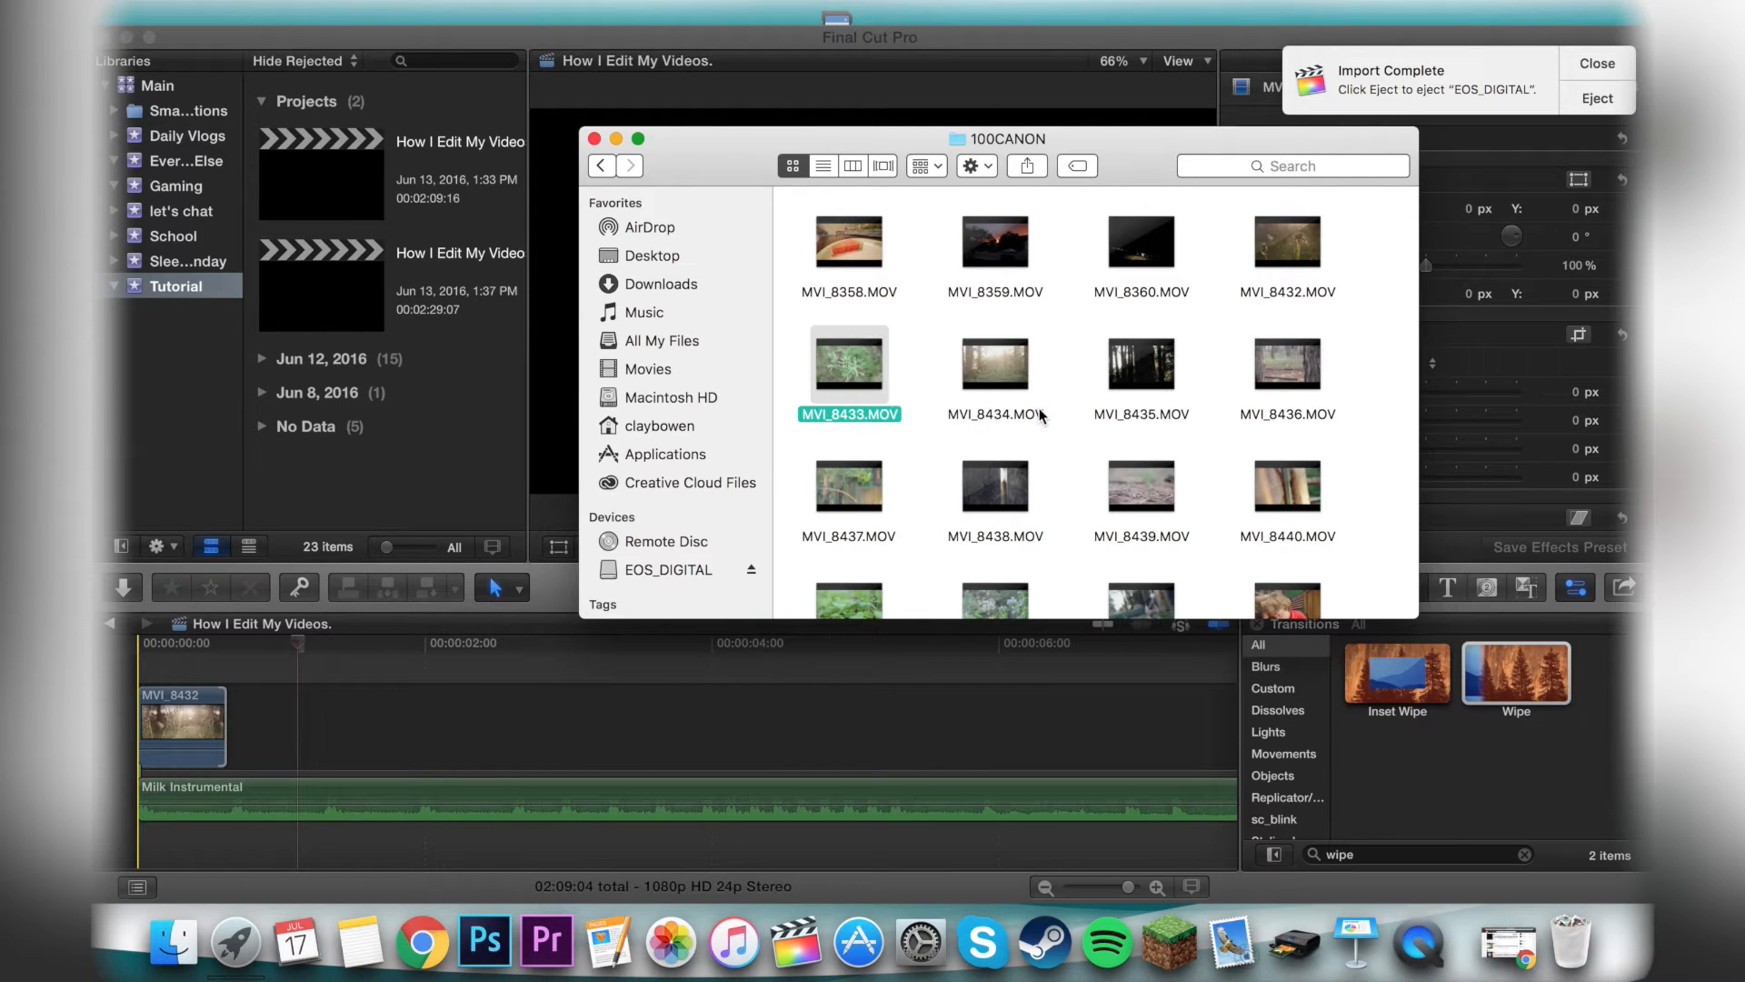
key("Right")
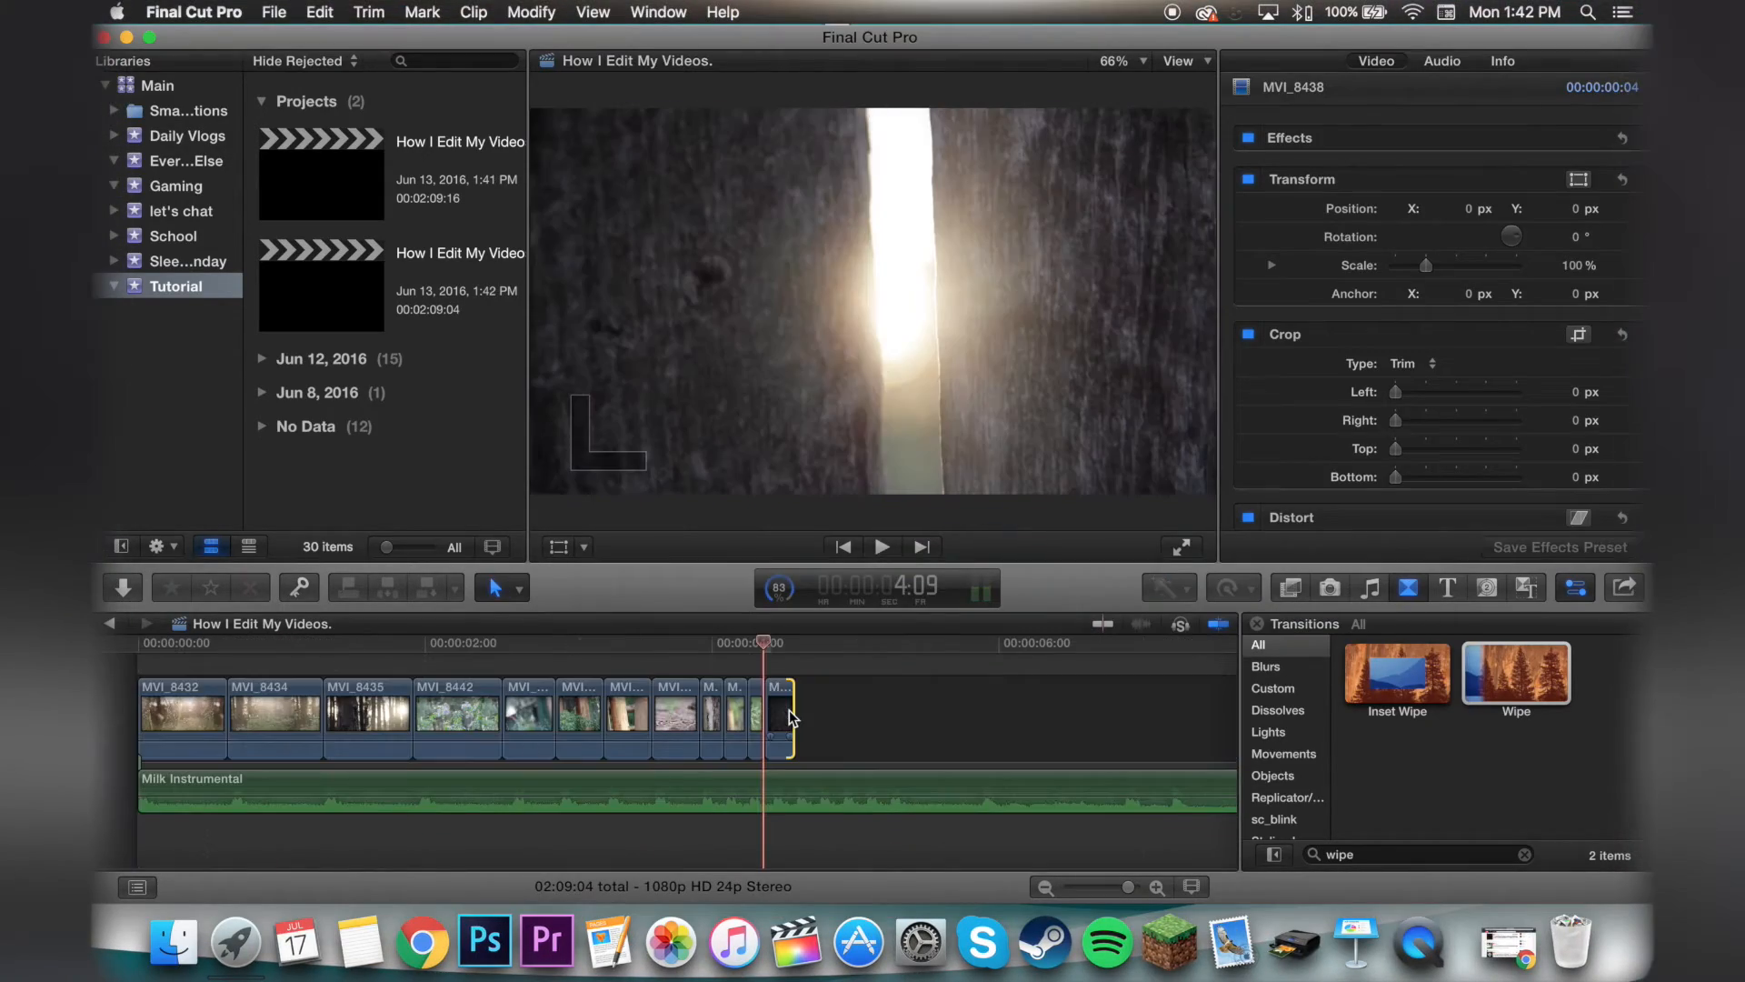
- Select all the video clips on the timeline and combine them into a new compound clip
left_click(746, 643)
left_click_drag(731, 644, 724, 644)
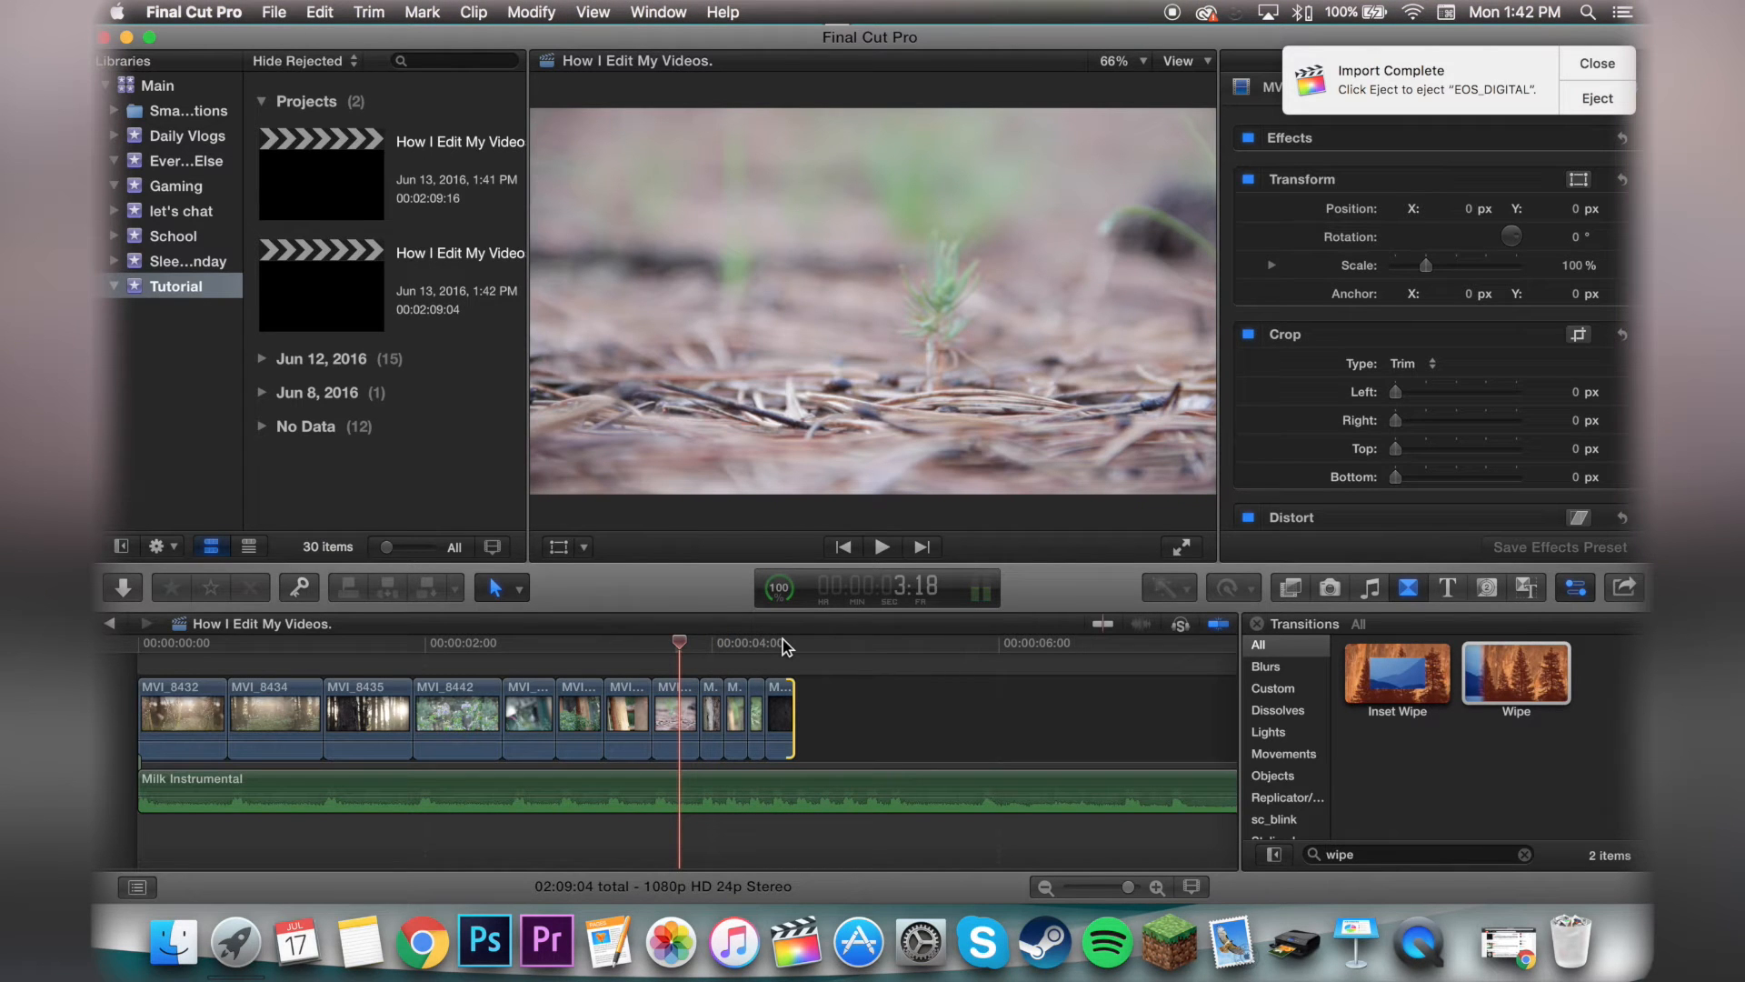
left_click_drag(827, 696, 173, 738)
right_click(176, 728)
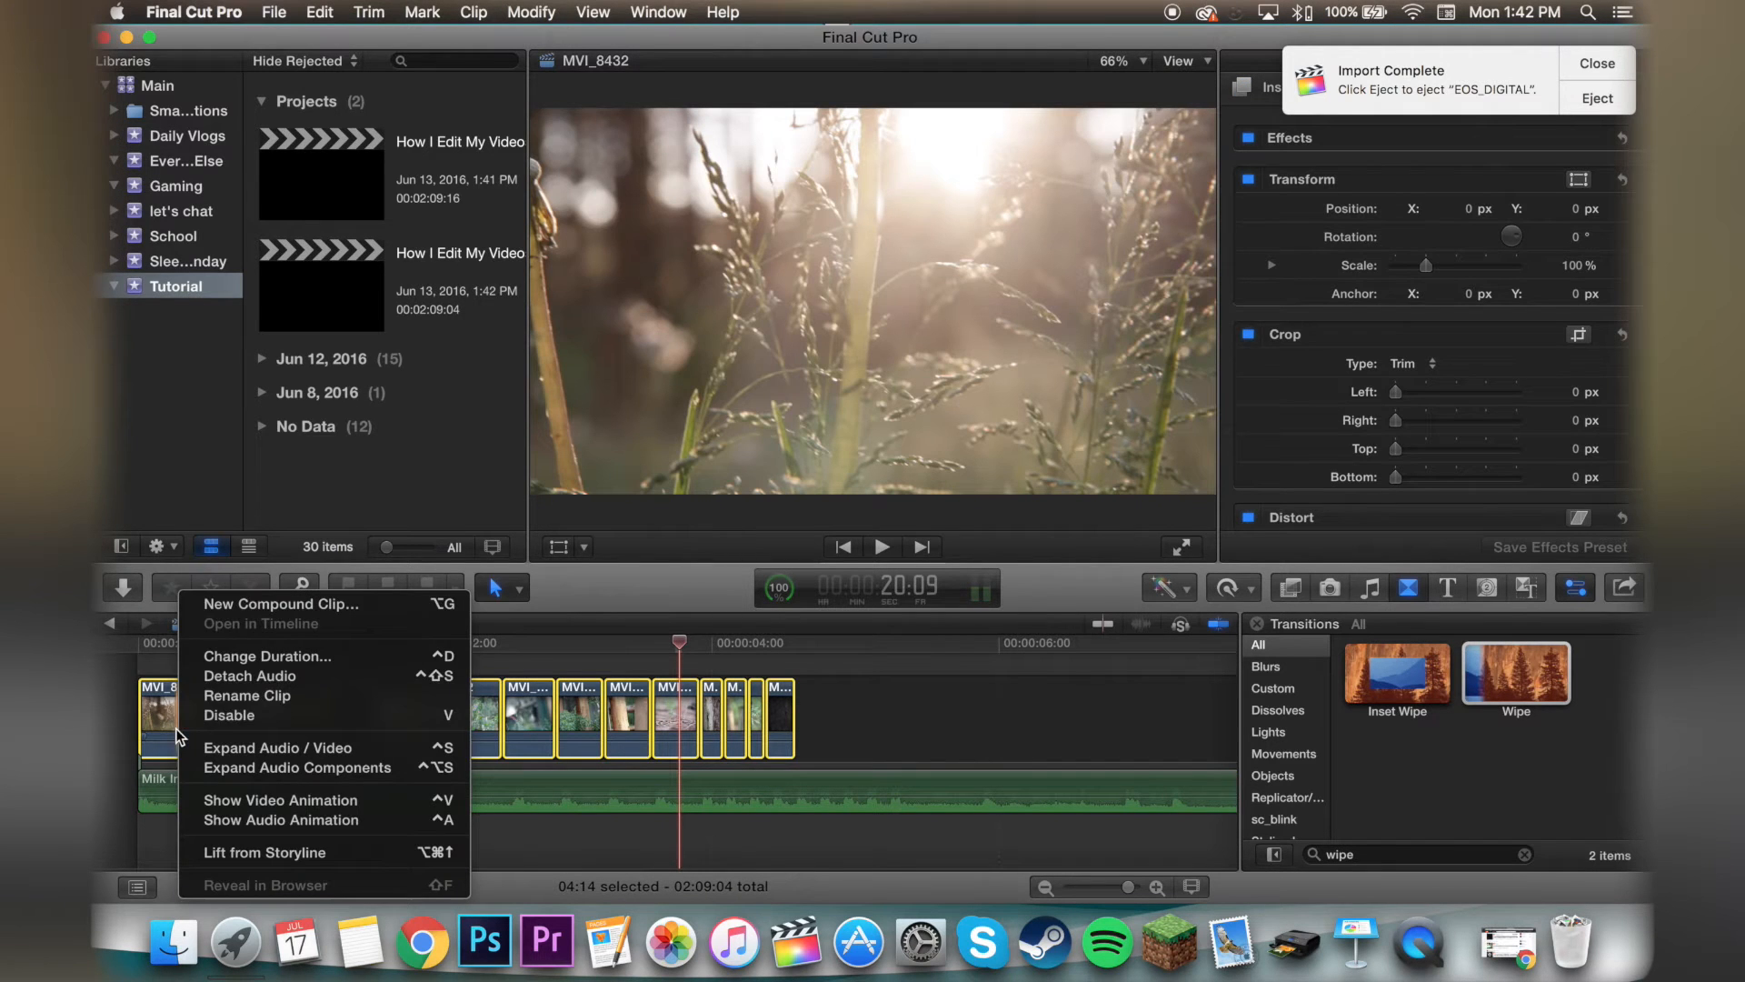
left_click(264, 603)
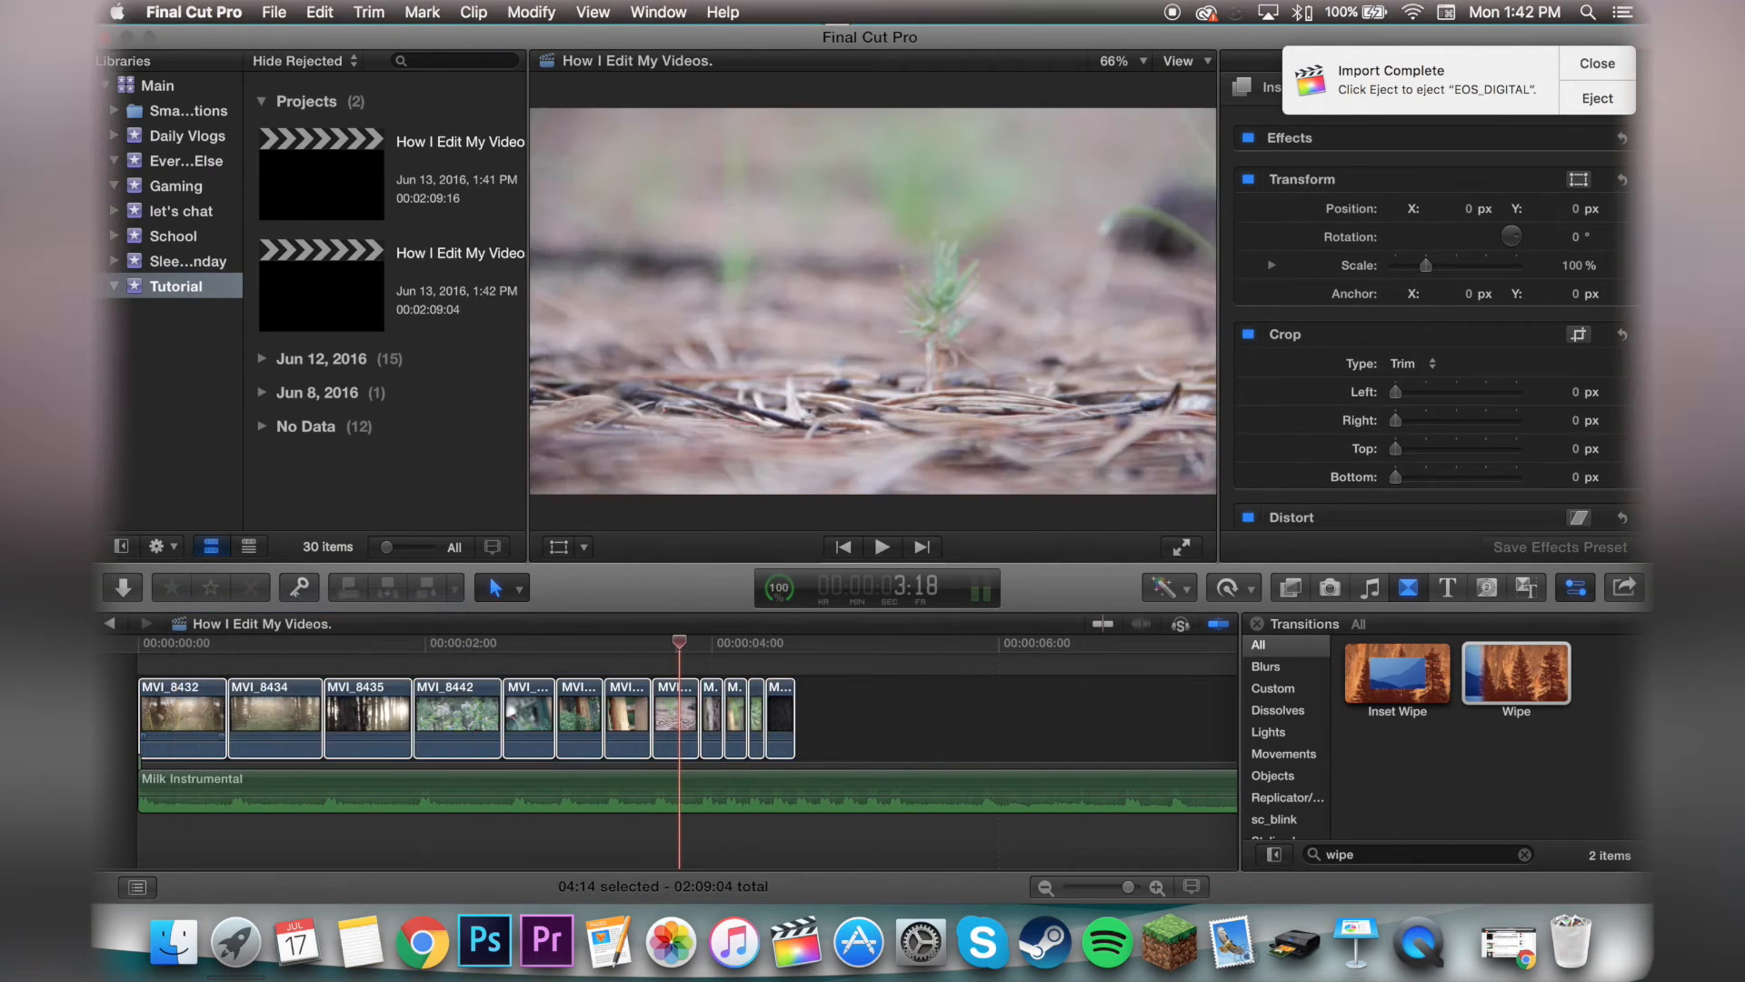
- Find the Letterbox effect by searching for "letter", apply it to the compound clip, and set its Border Size to 10.0
left_click(498, 643)
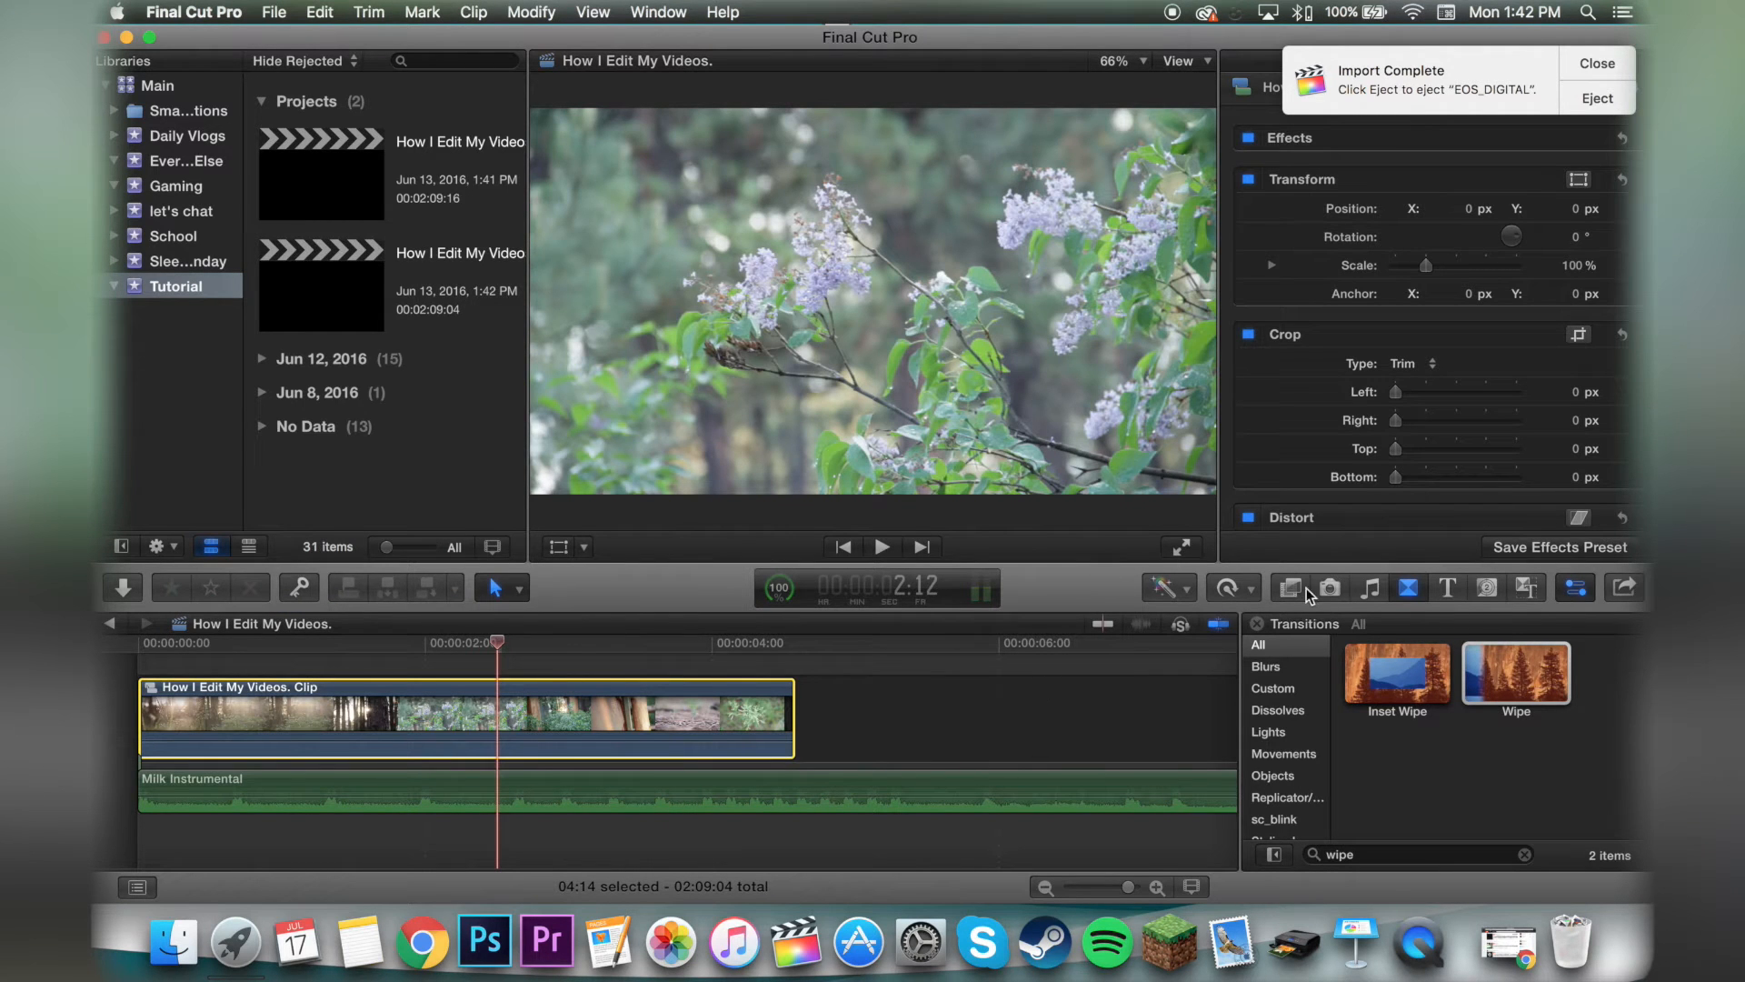
left_click(1294, 587)
left_click(1333, 856)
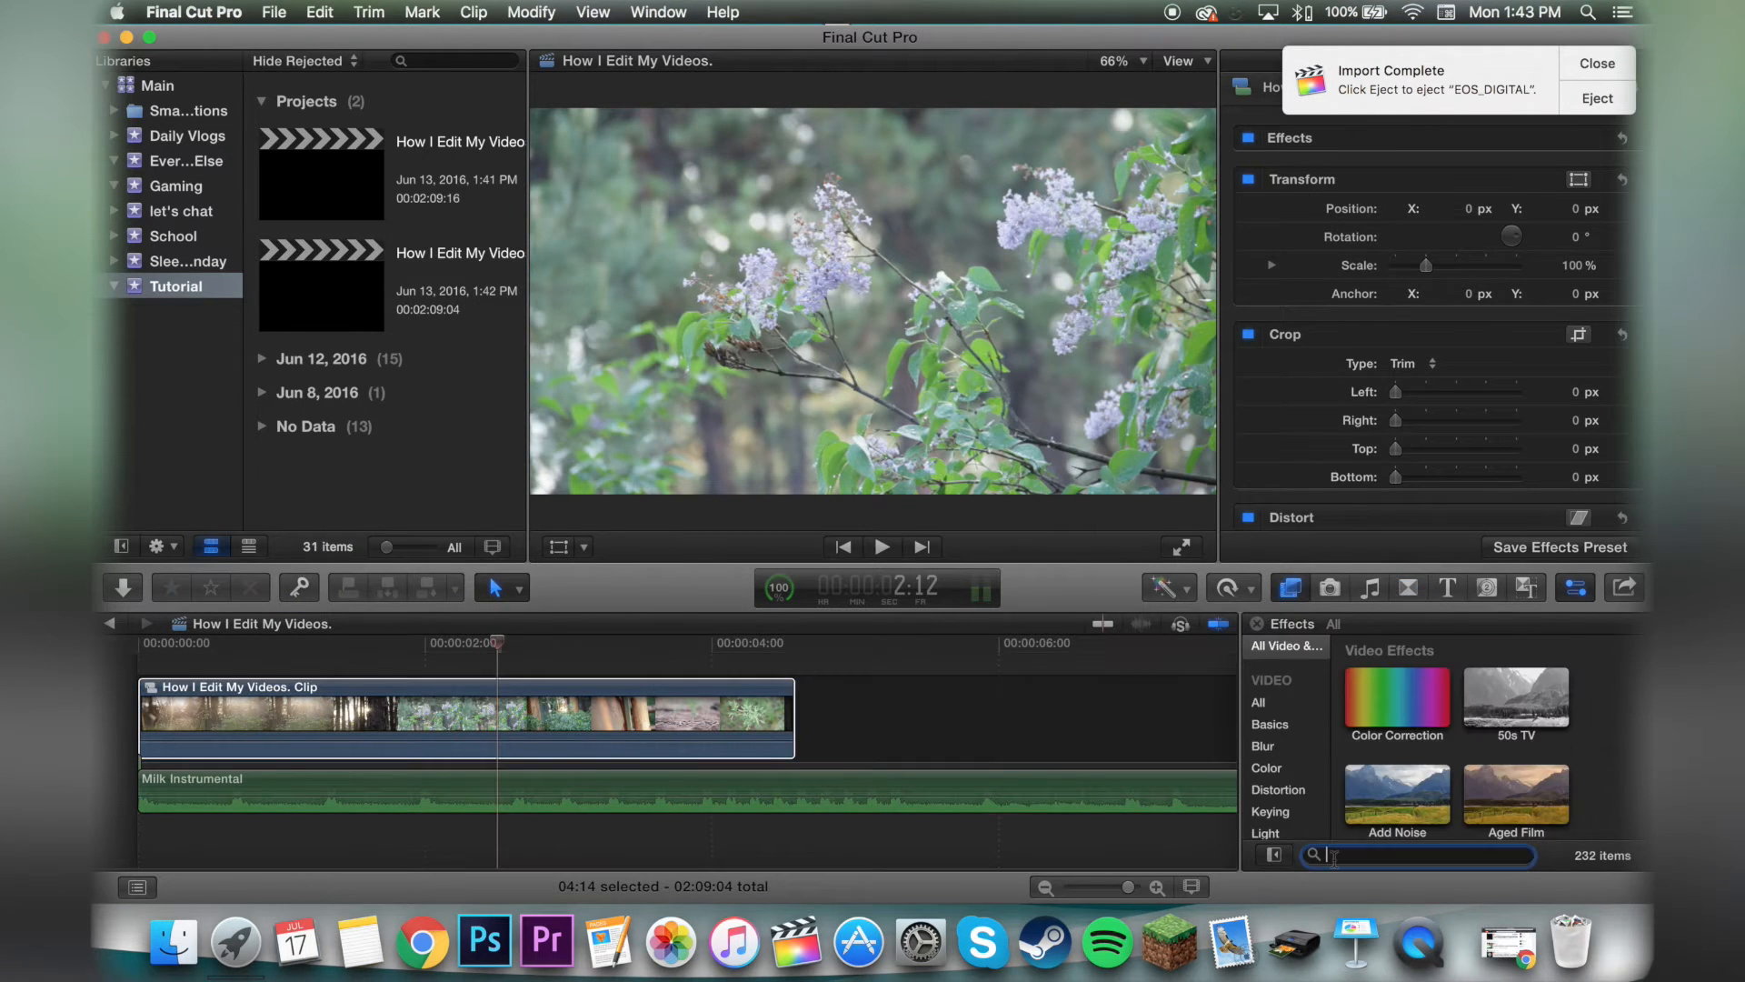
type("letter")
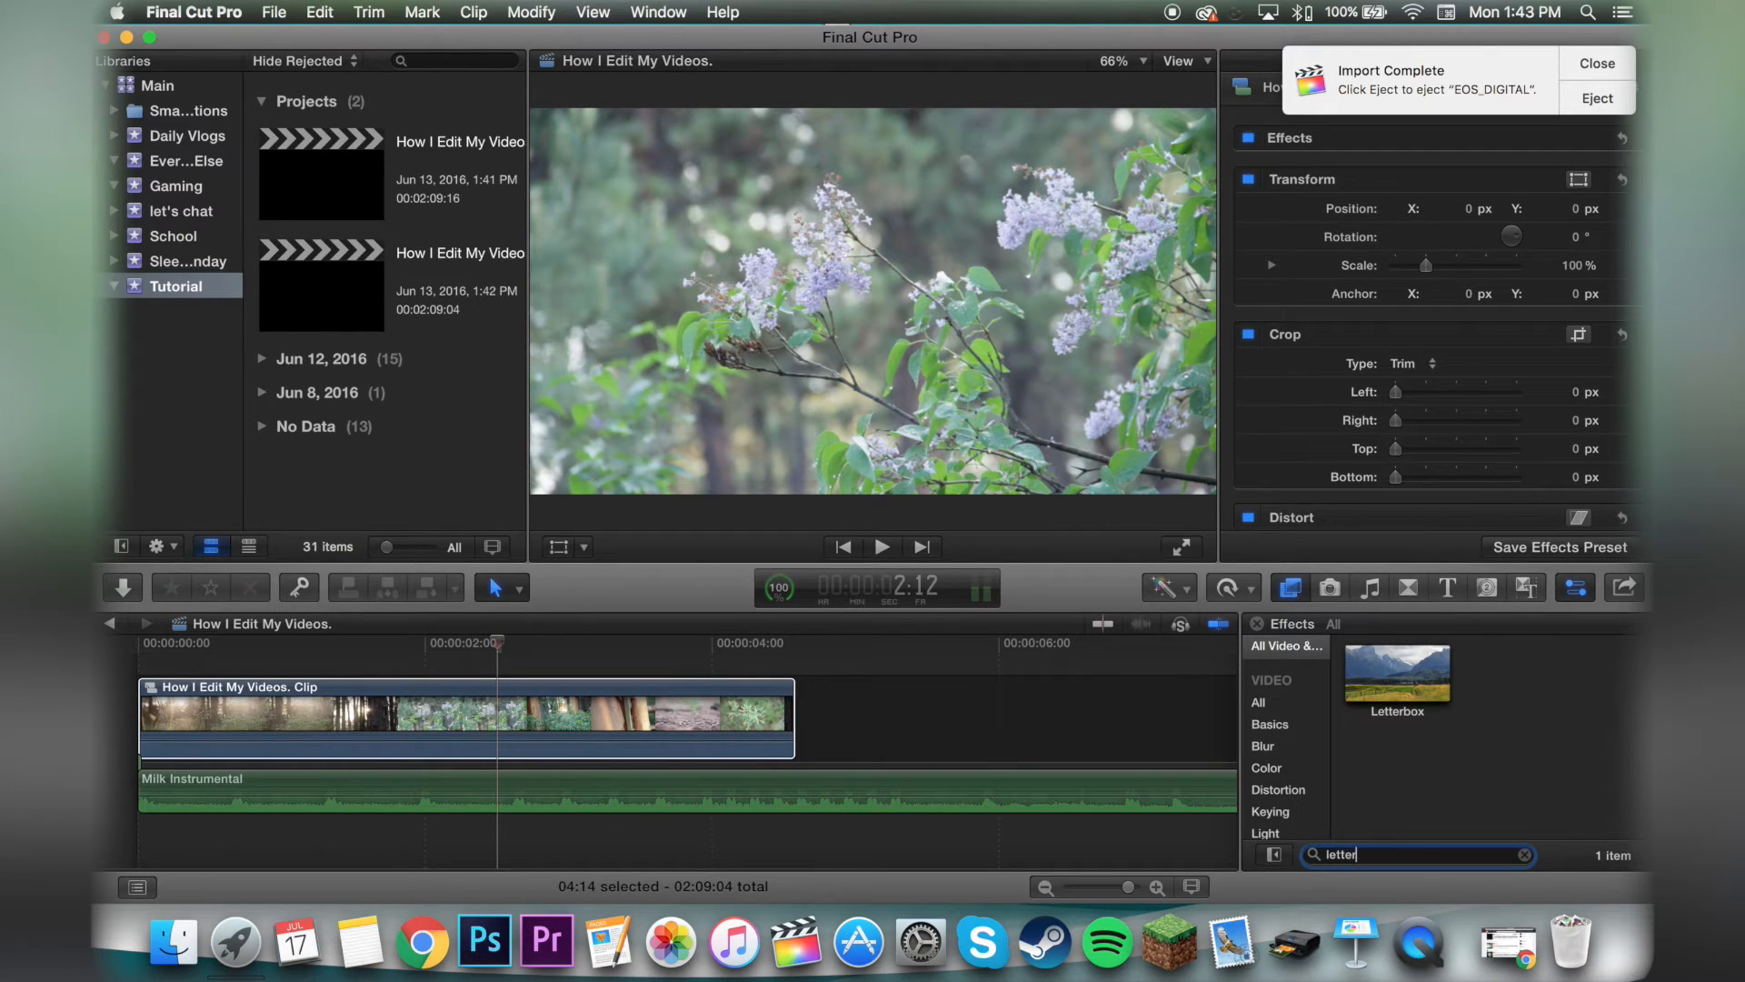
left_click_drag(1366, 706, 777, 727)
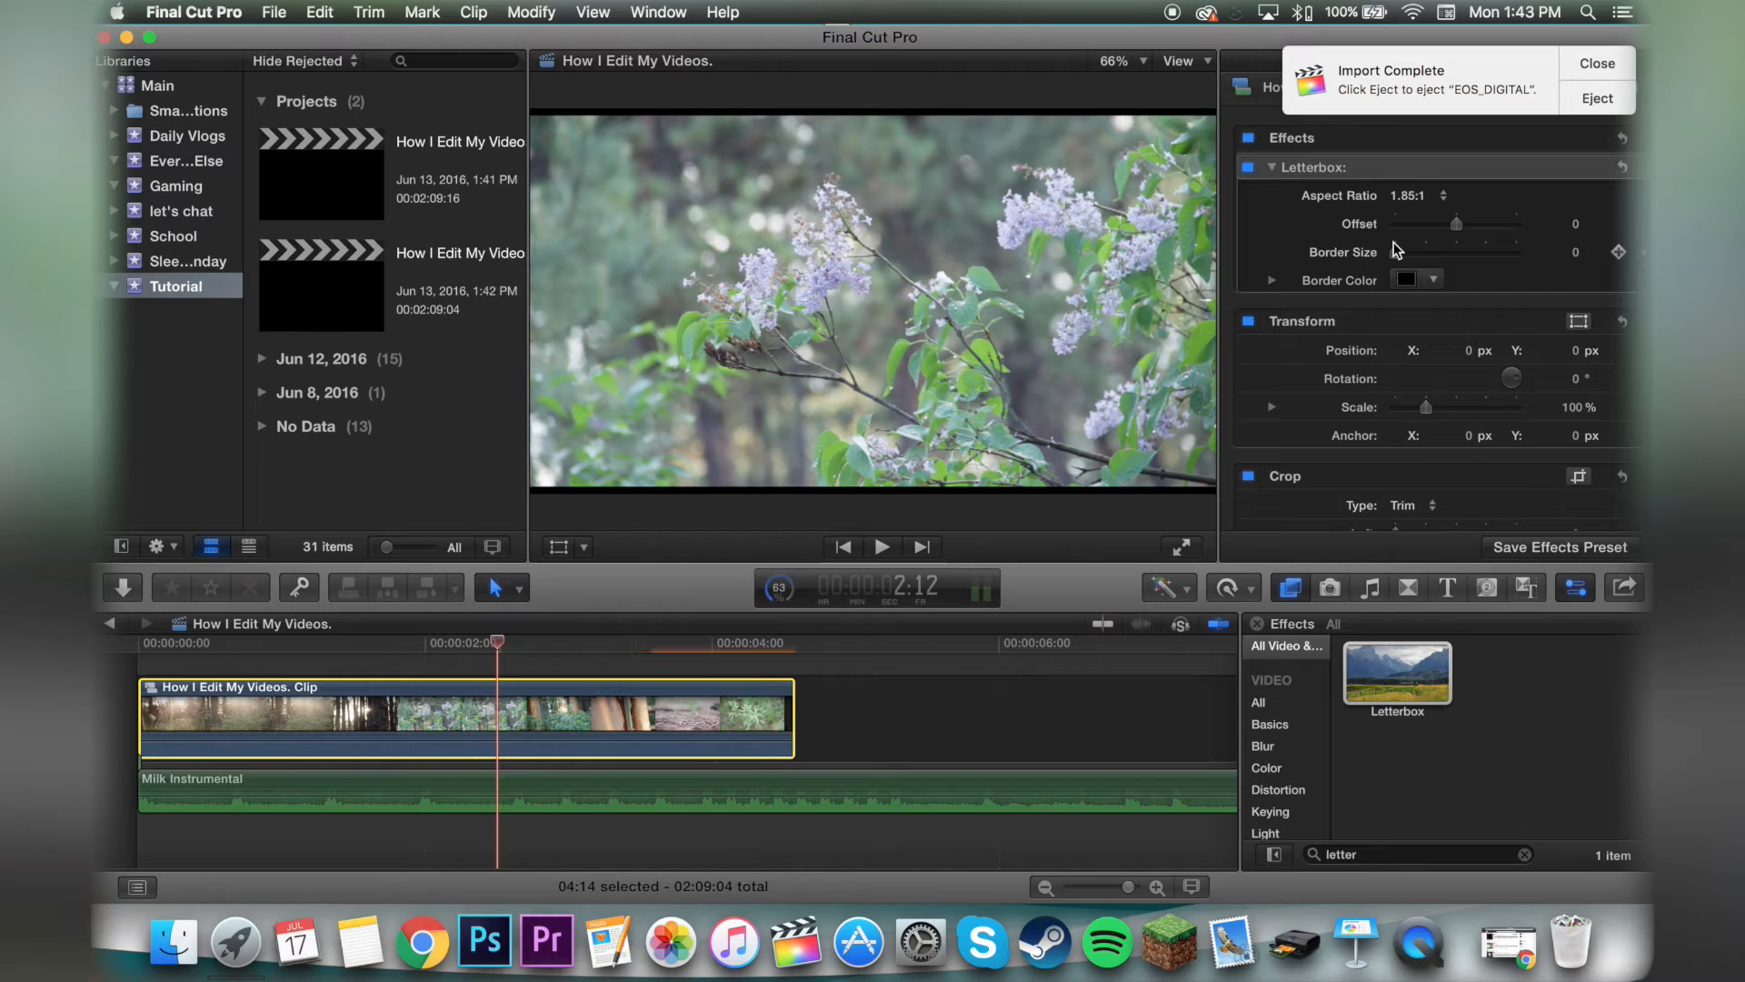
left_click_drag(1396, 253, 1517, 253)
- Scrub the letterboxed compound clip up to about 2:15, view its individual clips, and return to the project timeline
left_click(204, 650)
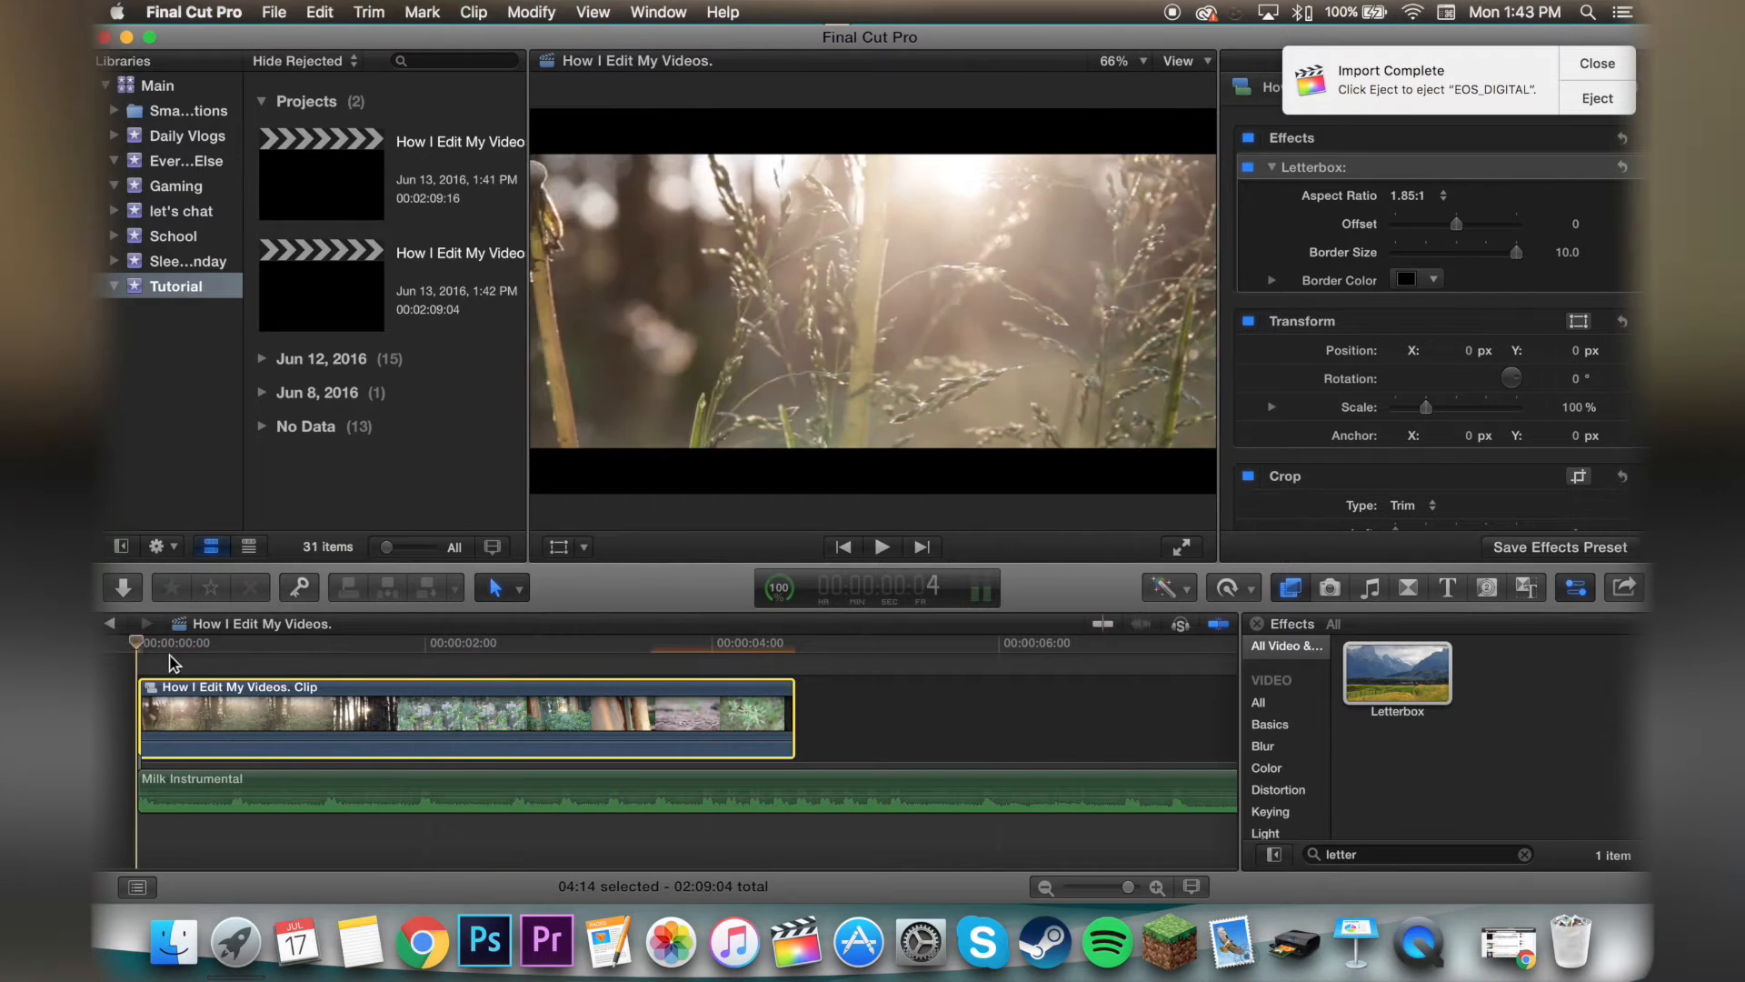
left_click_drag(206, 662, 517, 681)
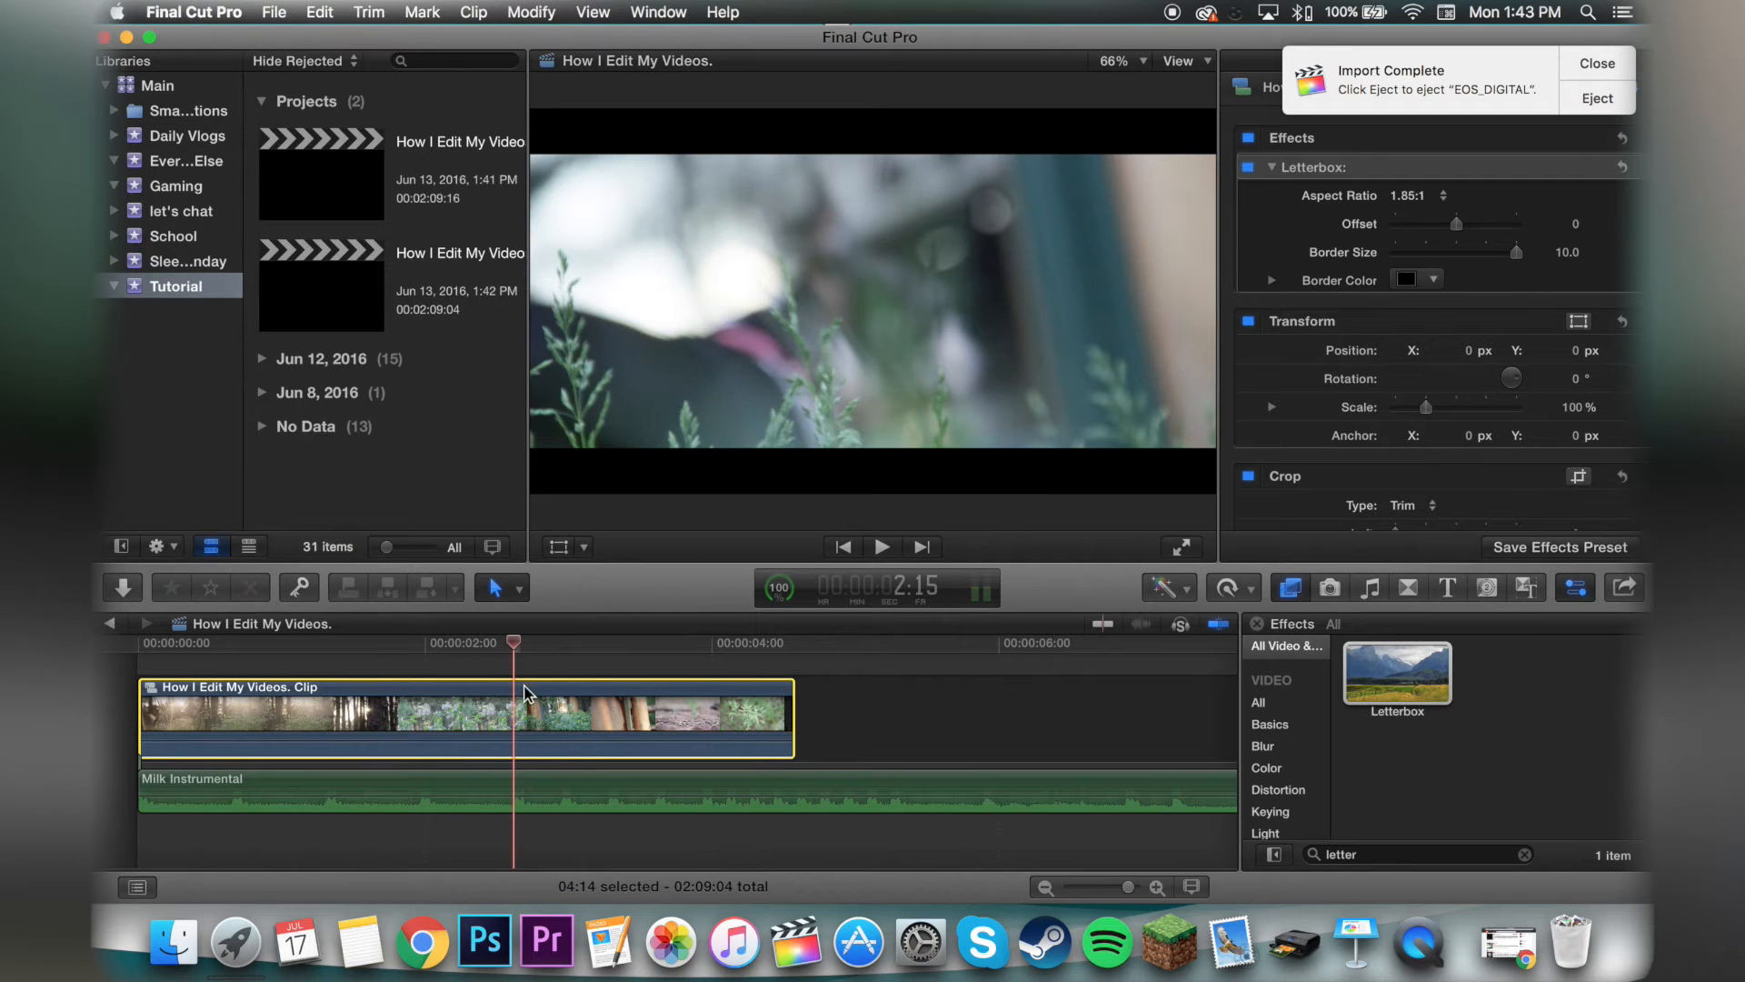
double_click(525, 687)
left_click(110, 624)
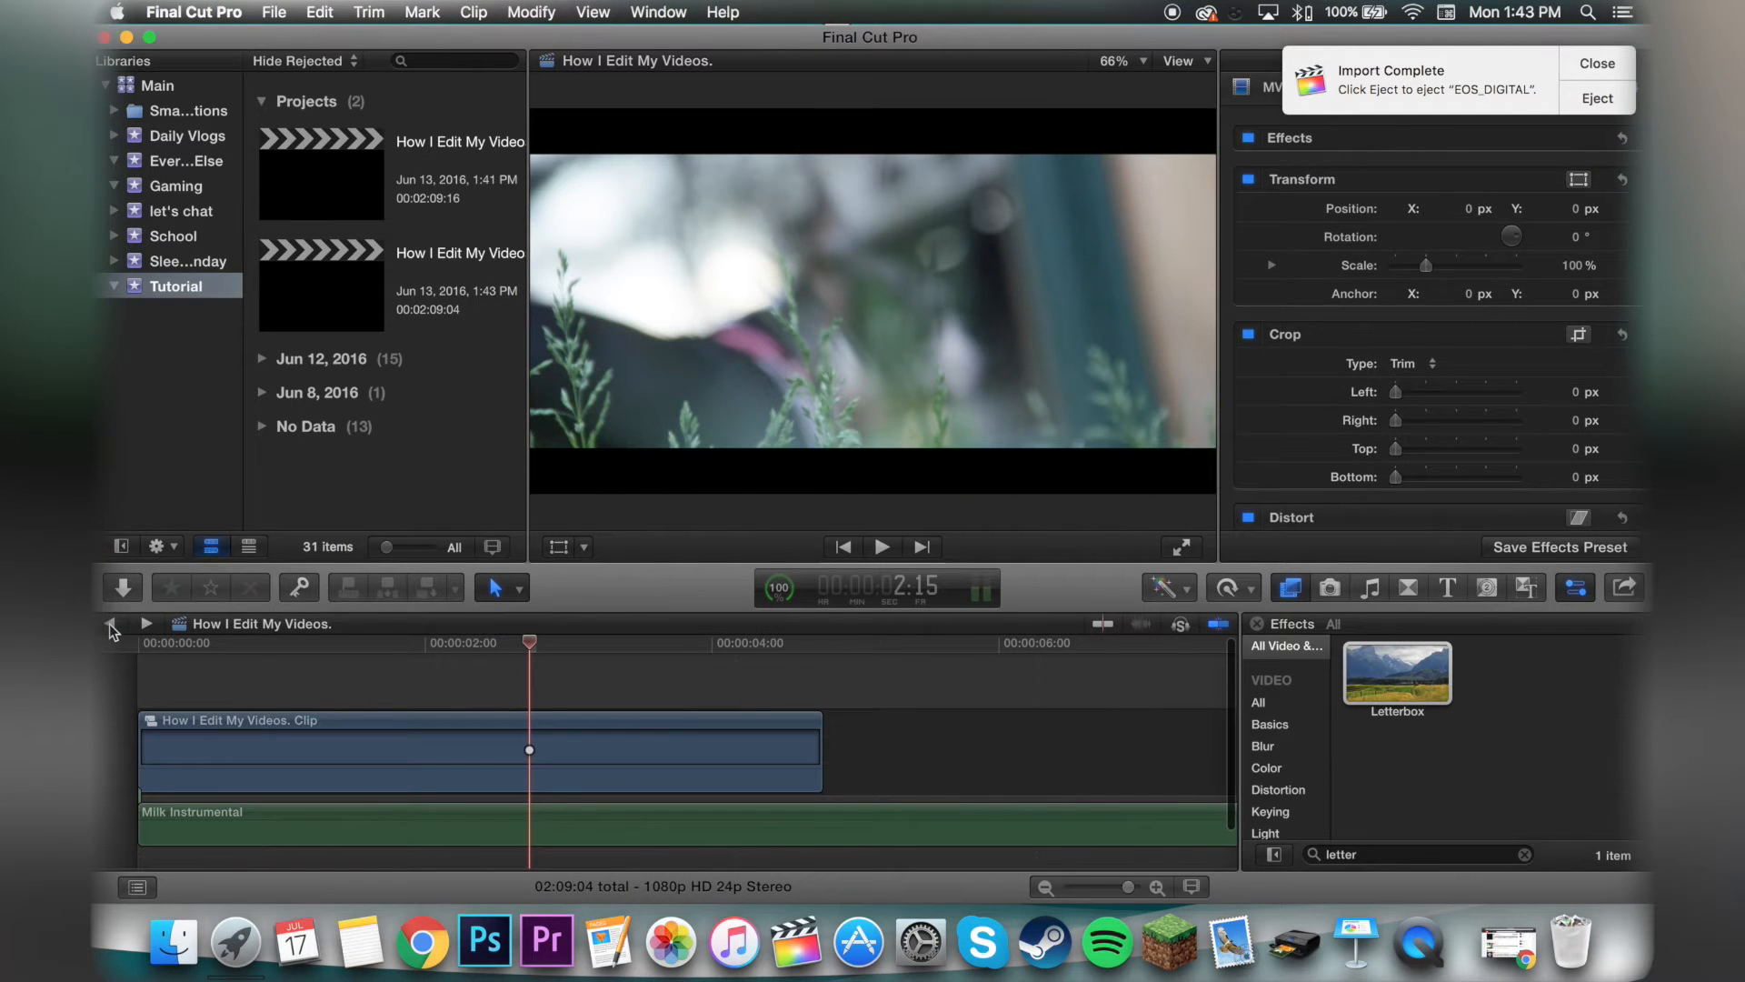
- Color-correct the compound clip with 15% global saturation, 11% global exposure, and darker shadows
left_click(557, 738)
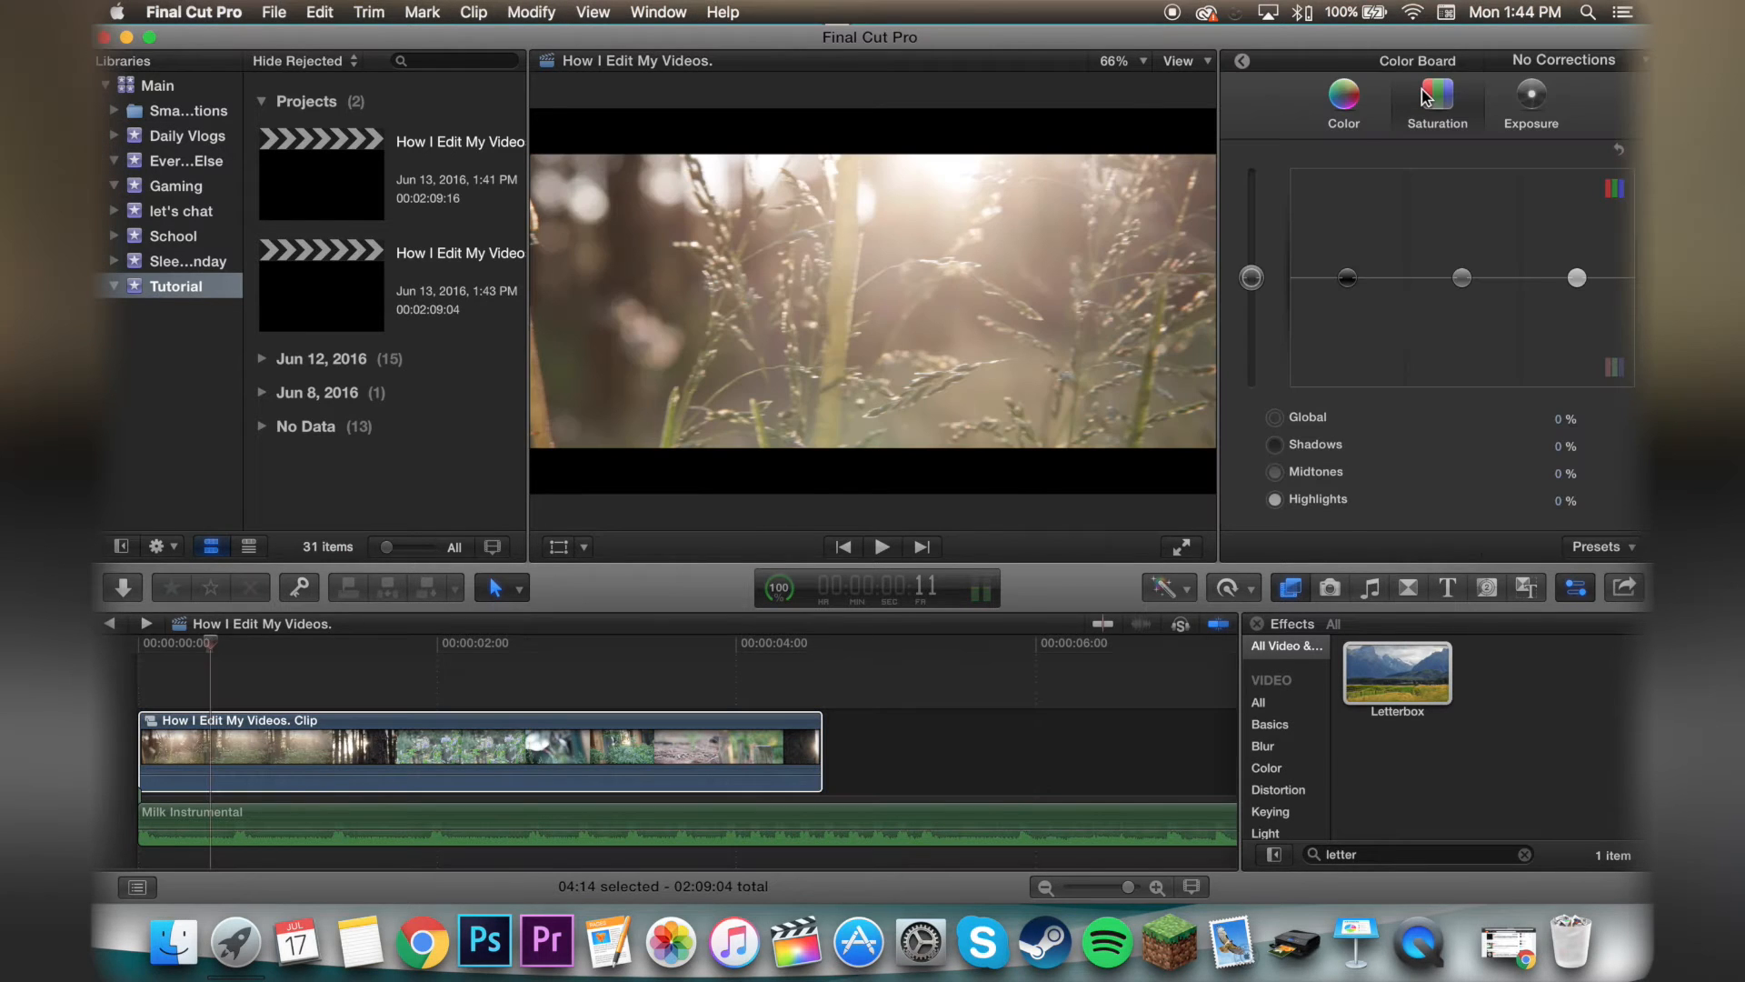
left_click_drag(1251, 282, 1349, 297)
left_click(1536, 101)
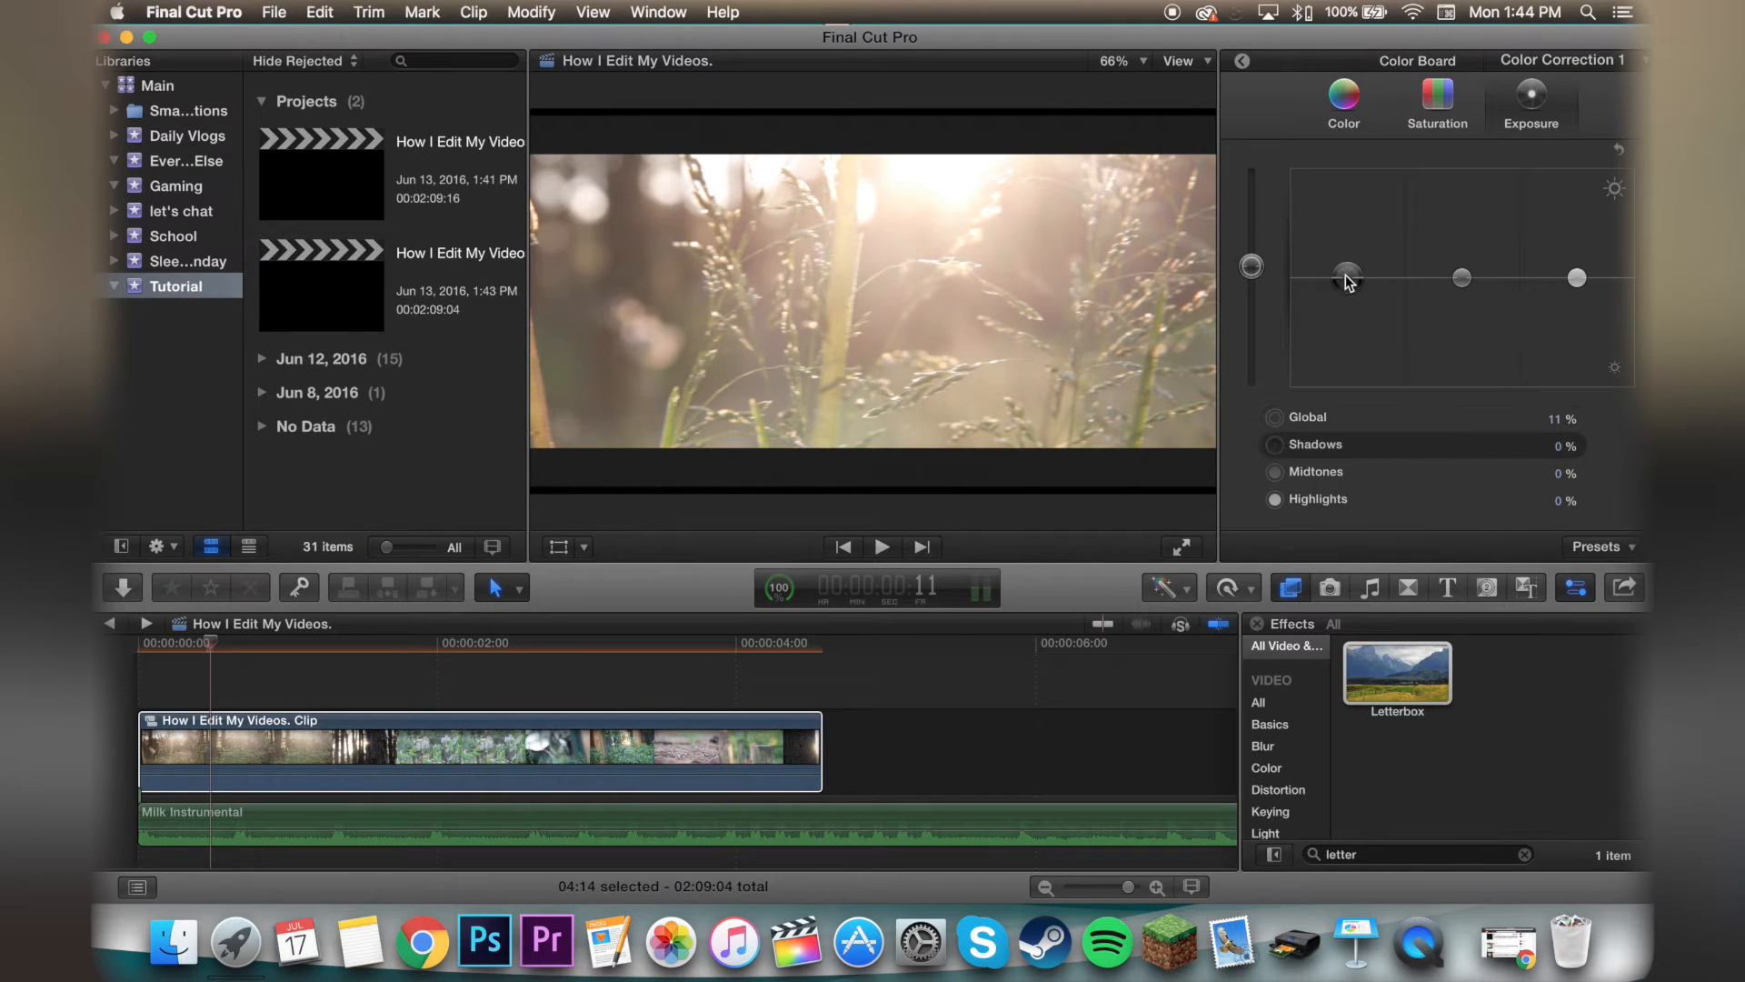
left_click_drag(1347, 303, 1349, 311)
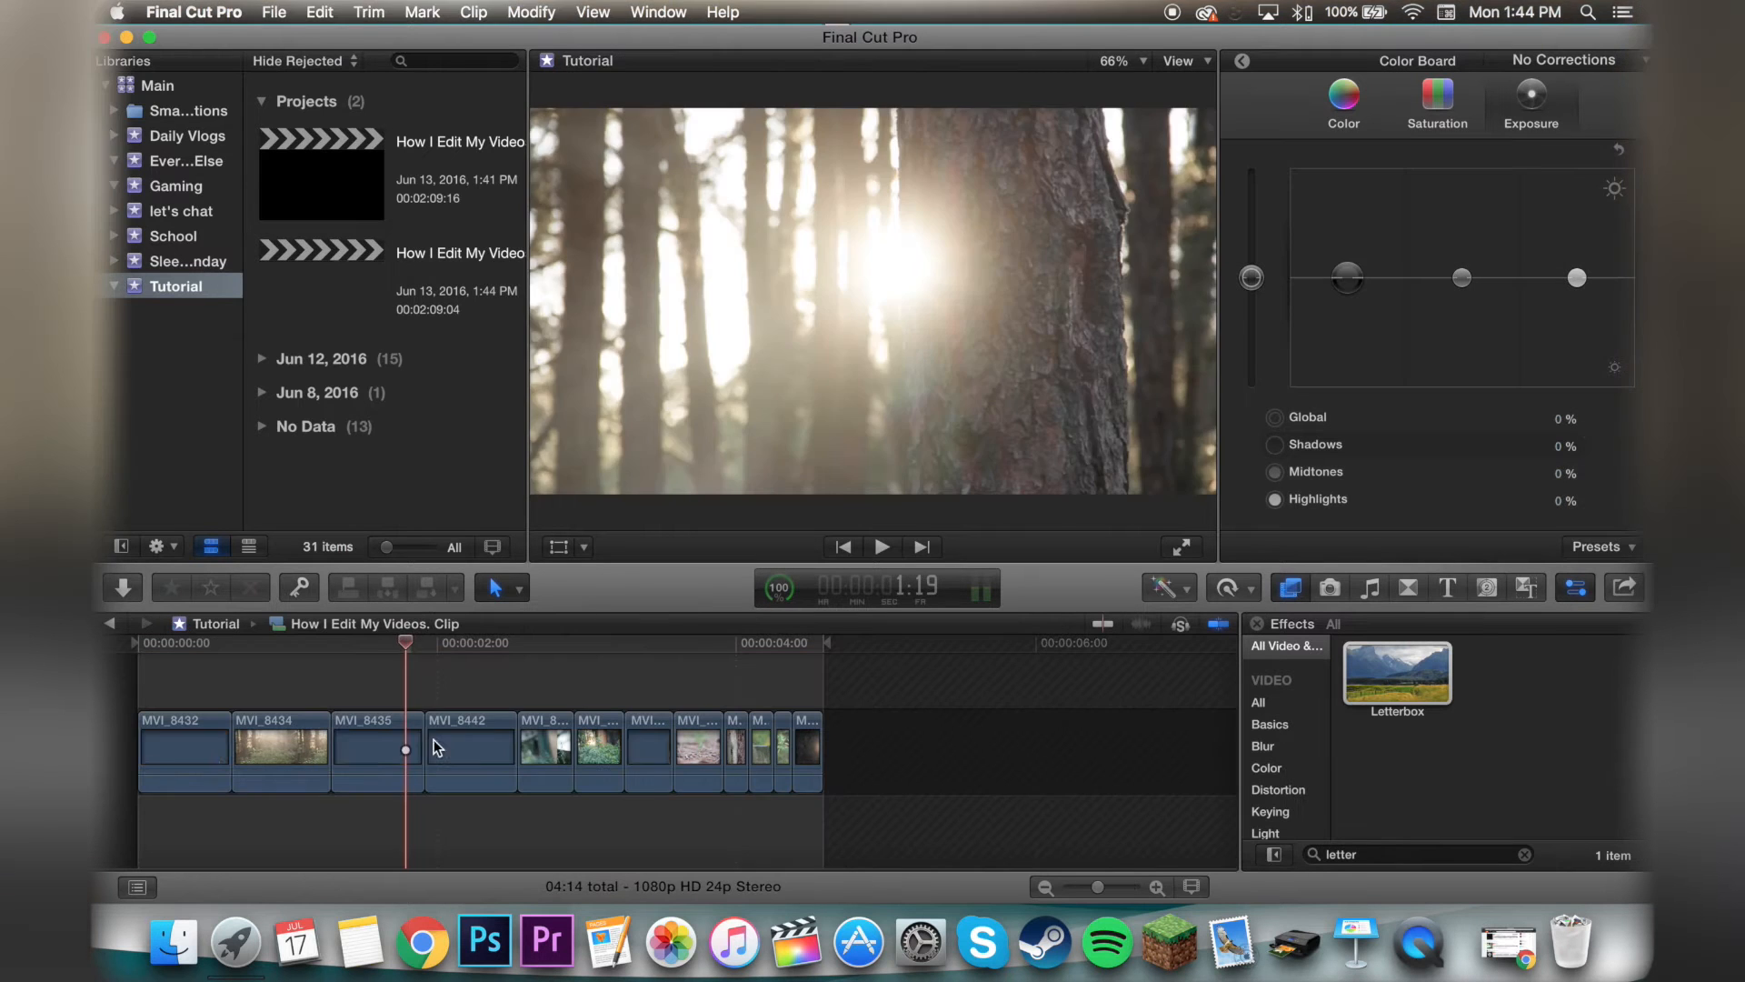
- Select the MVI_8442 clip inside the compound clip and raise its global saturation to 16%
left_click_drag(403, 645, 451, 653)
left_click(471, 736)
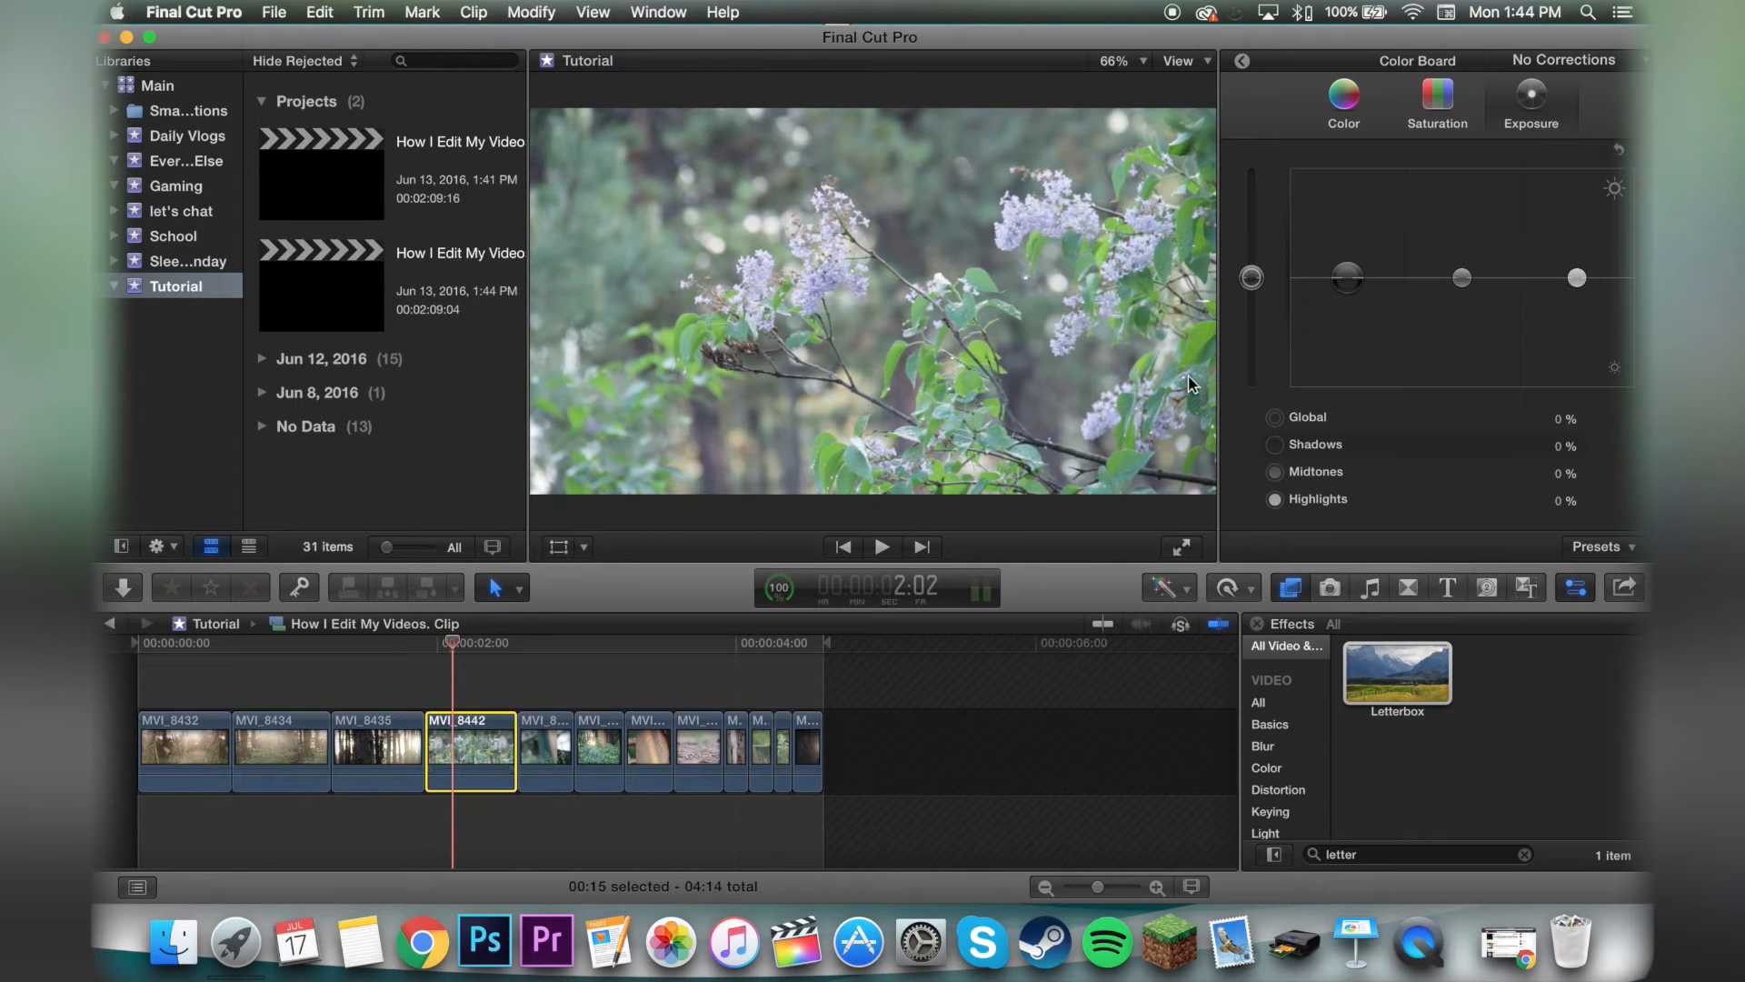
left_click(1436, 100)
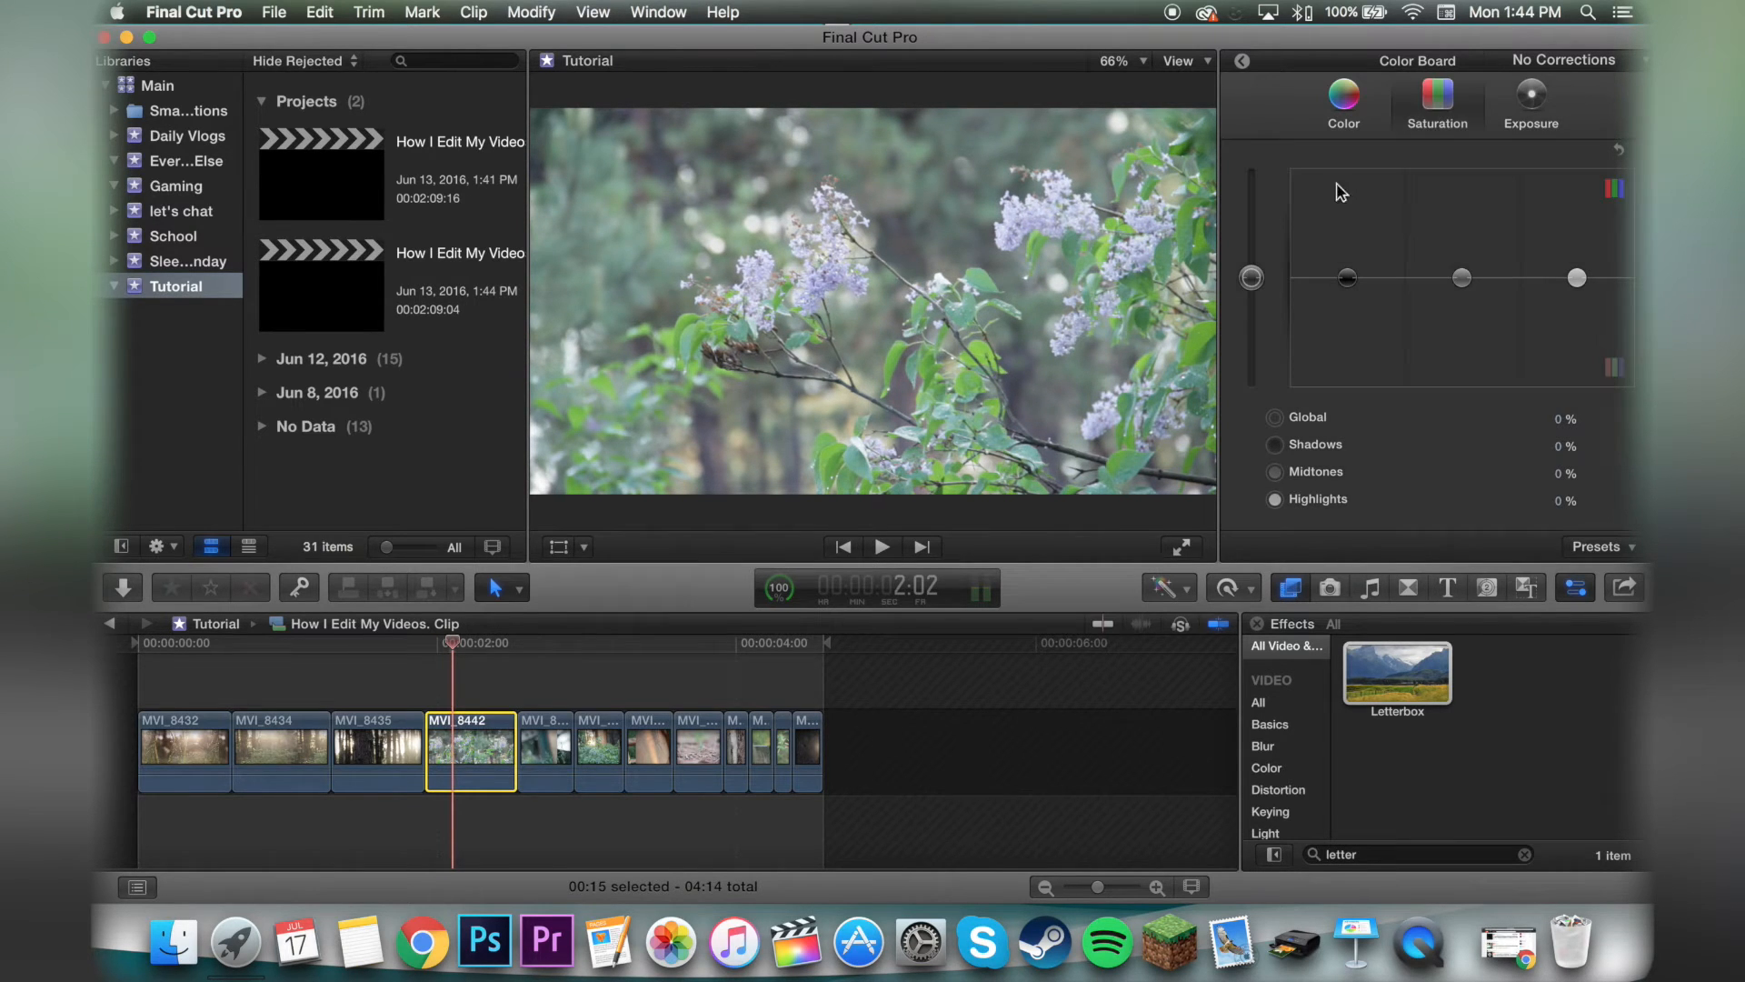
left_click_drag(1252, 278, 1250, 254)
- Return to the main project timeline and scrub across the compound clip to about 4:02
key("cmd+[")
left_click(482, 648)
left_click_drag(484, 647, 779, 647)
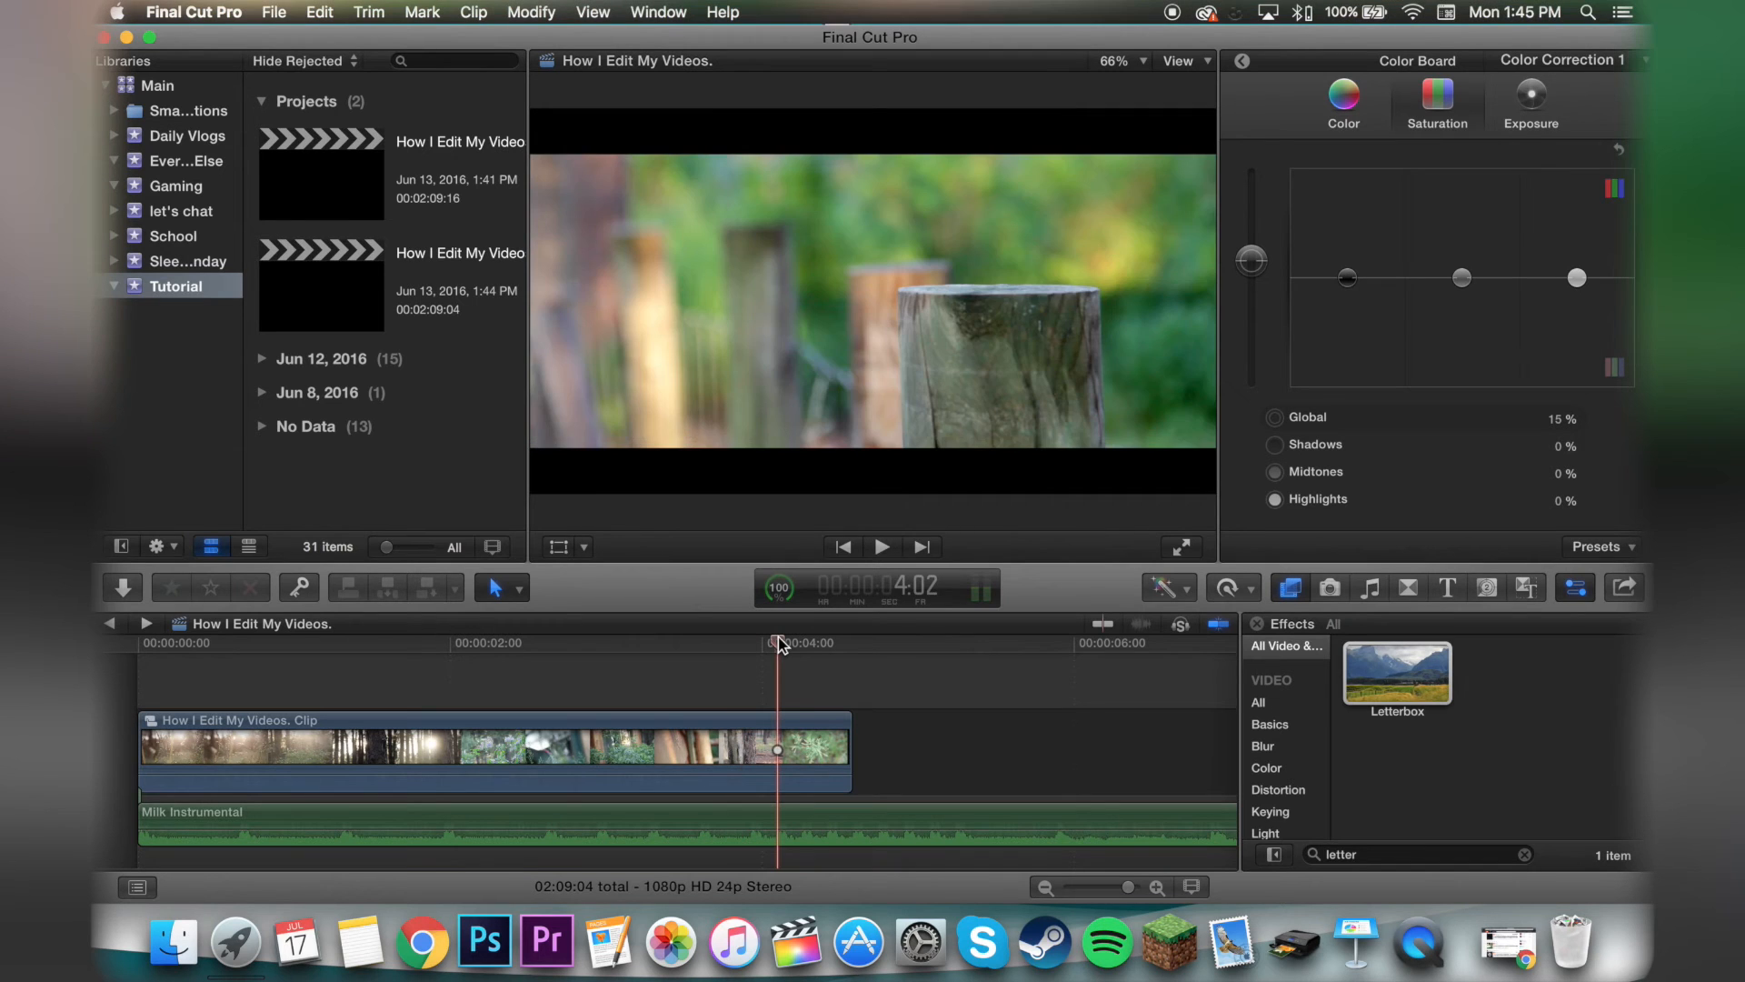
- Open the compound clip, search transitions for "lens", and add Lens Flare at the cut between MVI_8435 and MVI_8442
double_click(757, 762)
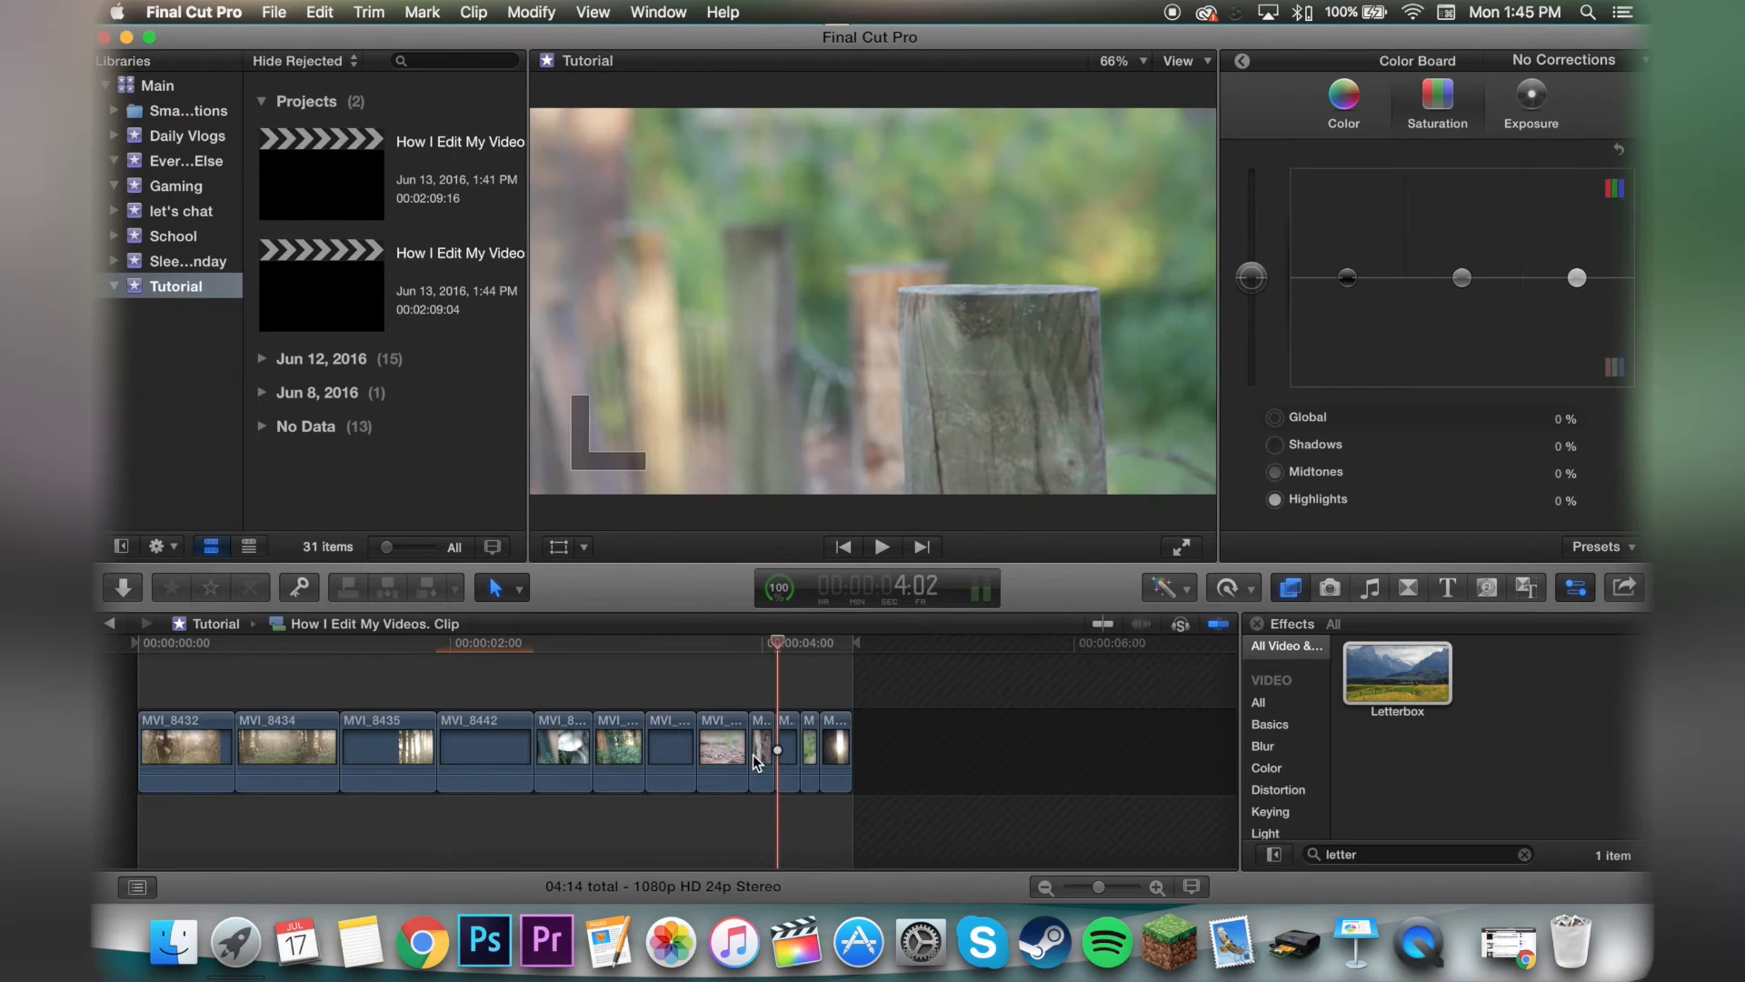
left_click_drag(557, 647, 414, 645)
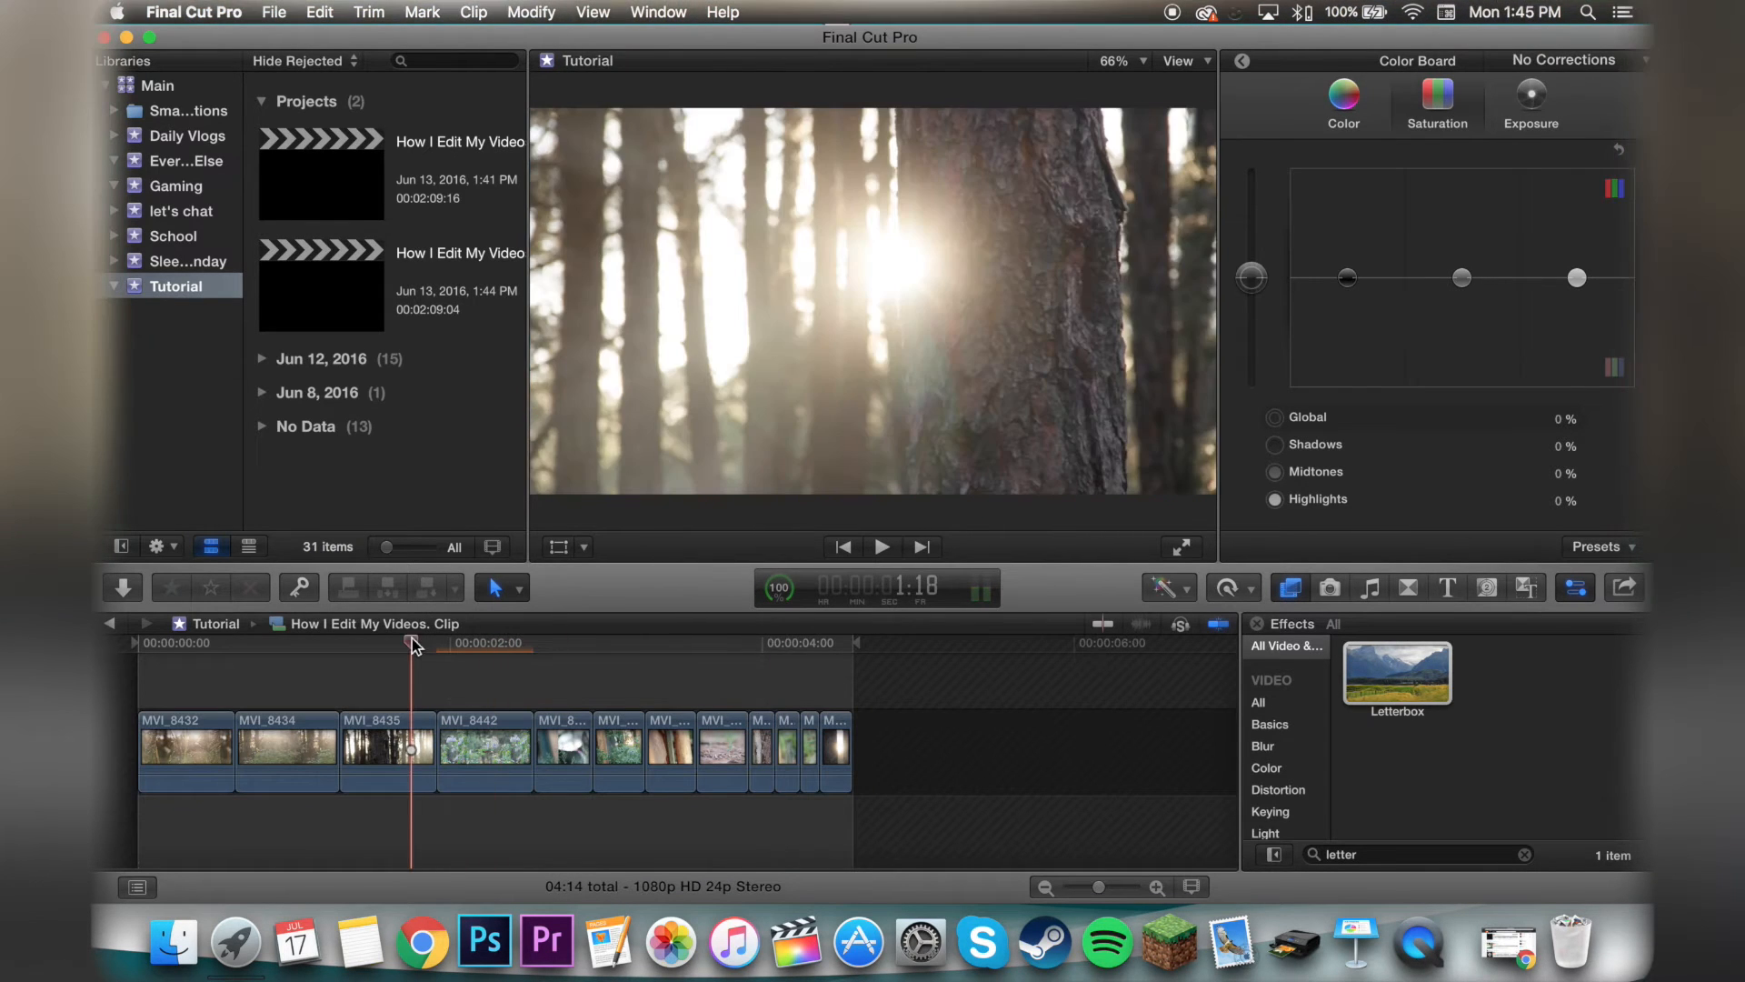
key("Down")
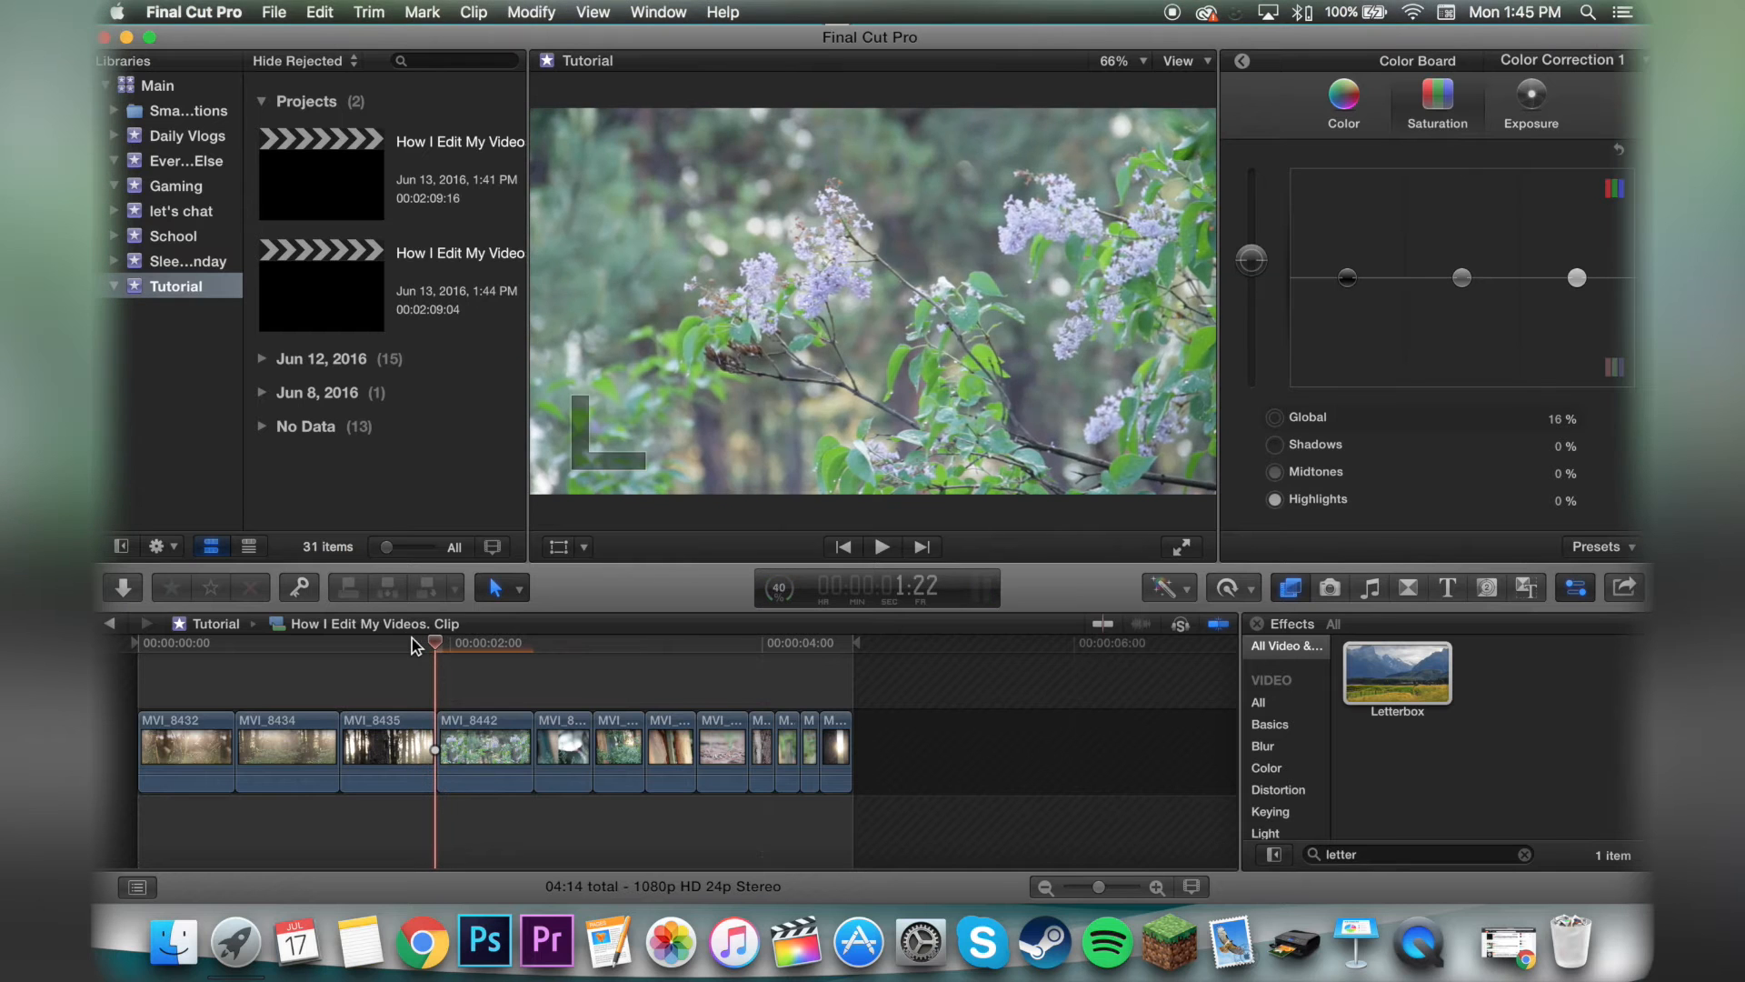
key("Left")
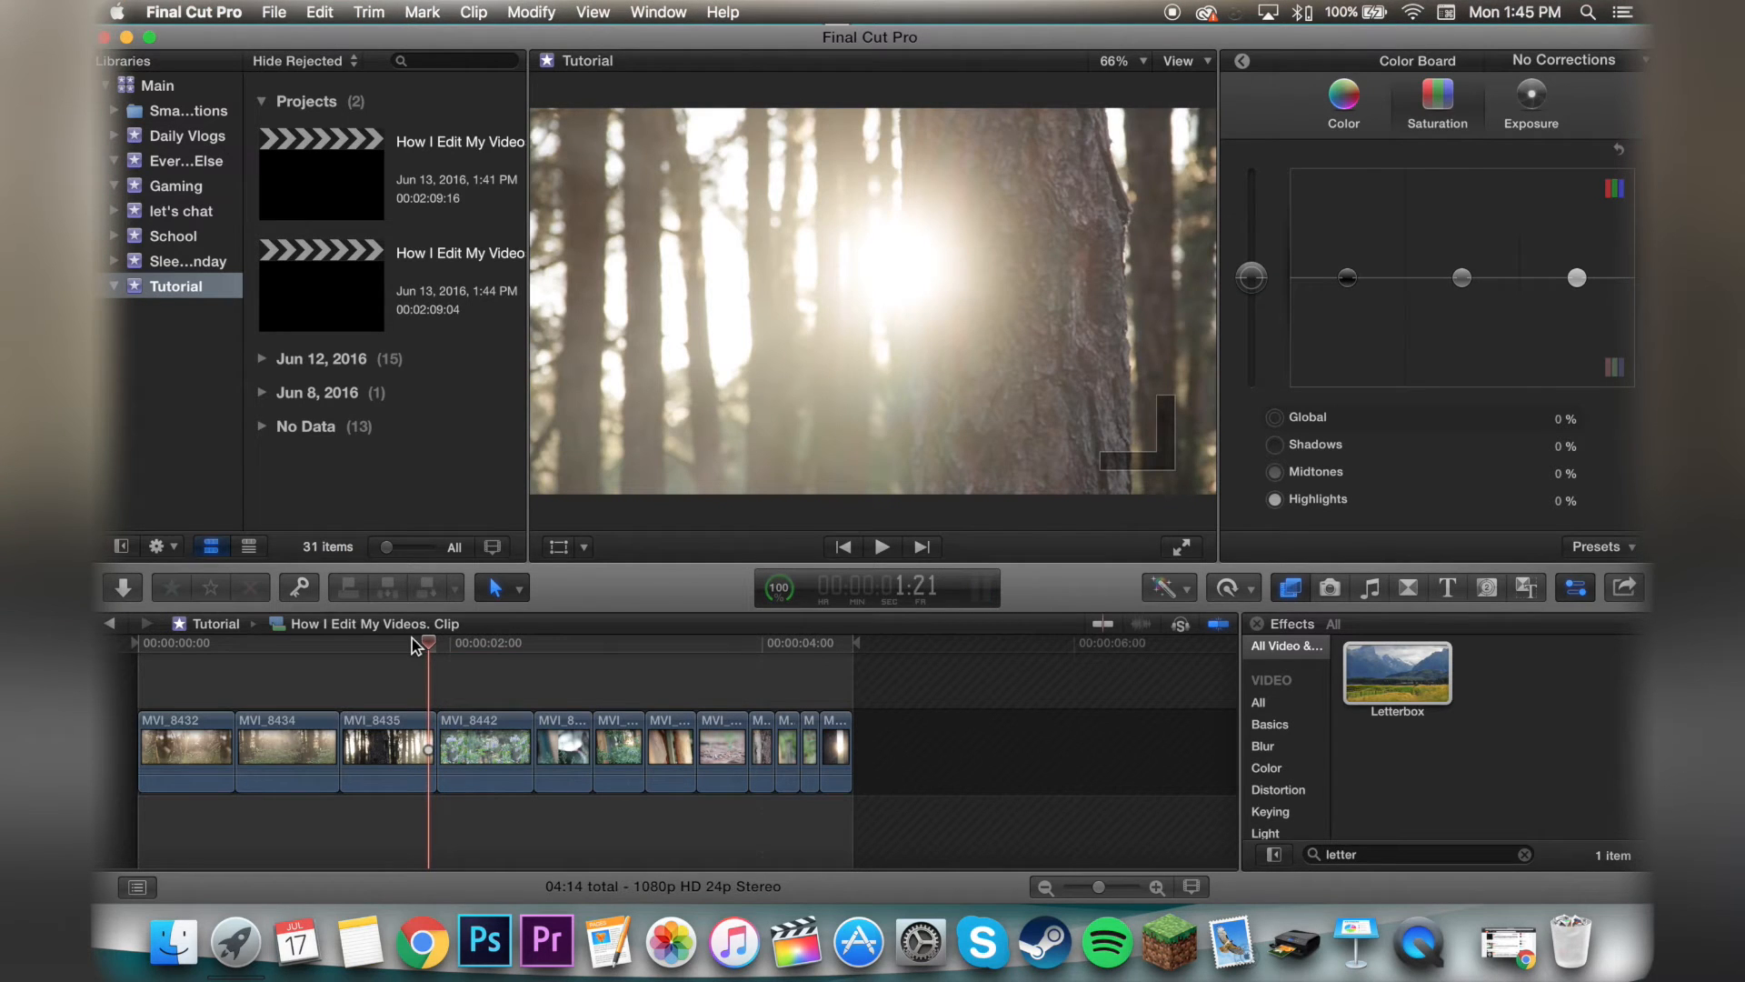
left_click(1408, 587)
type("lens")
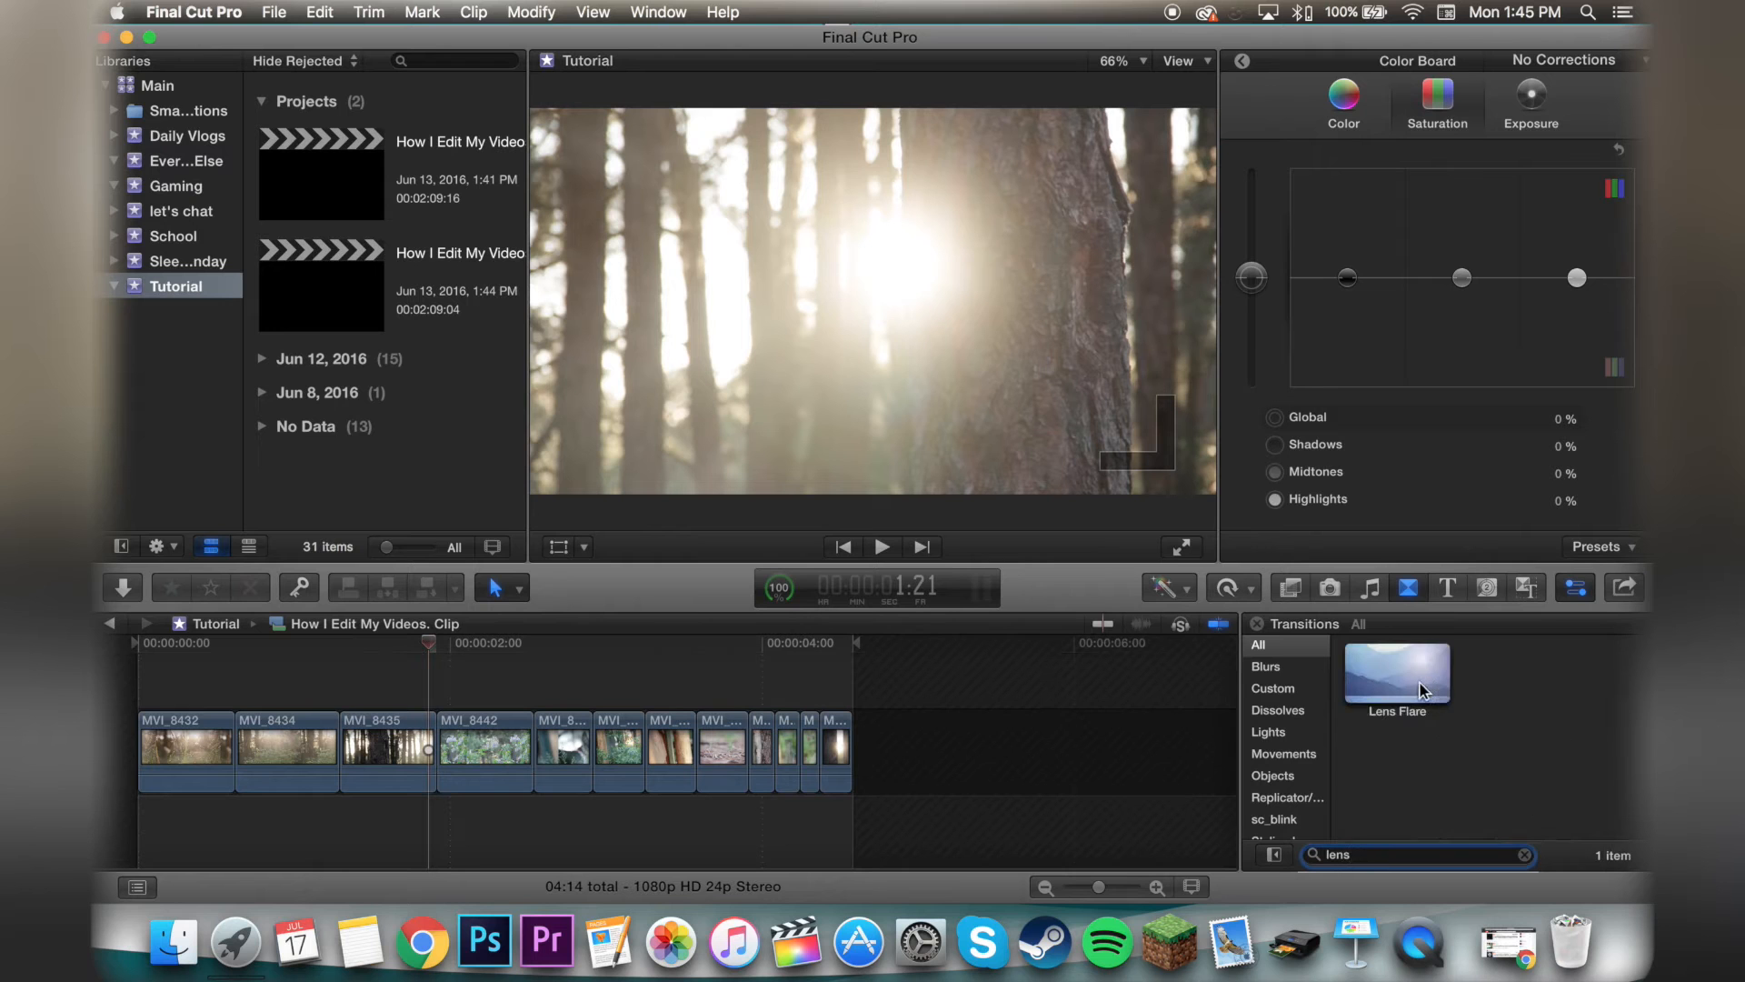
left_click_drag(1420, 687, 433, 751)
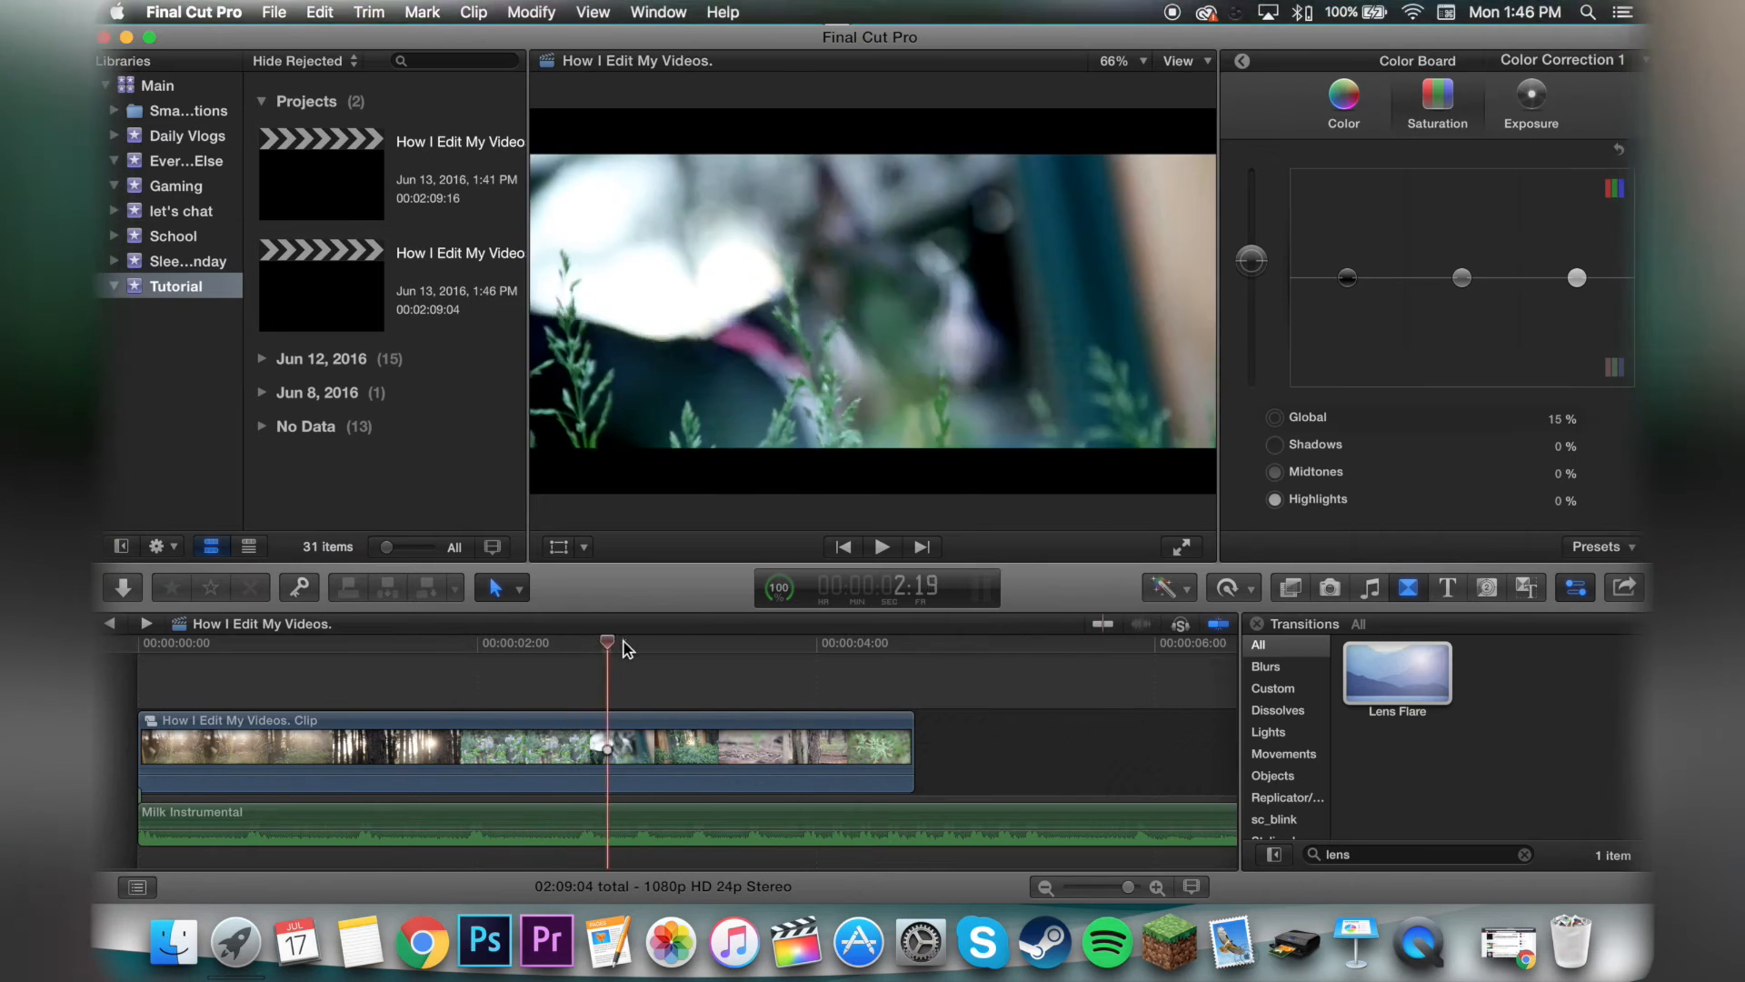
- Scrub through the compound clip in the project, and look over the files in Finder's Film Burns folder, ending on film_burn_720_4.mov
left_click_drag(795, 670, 693, 653)
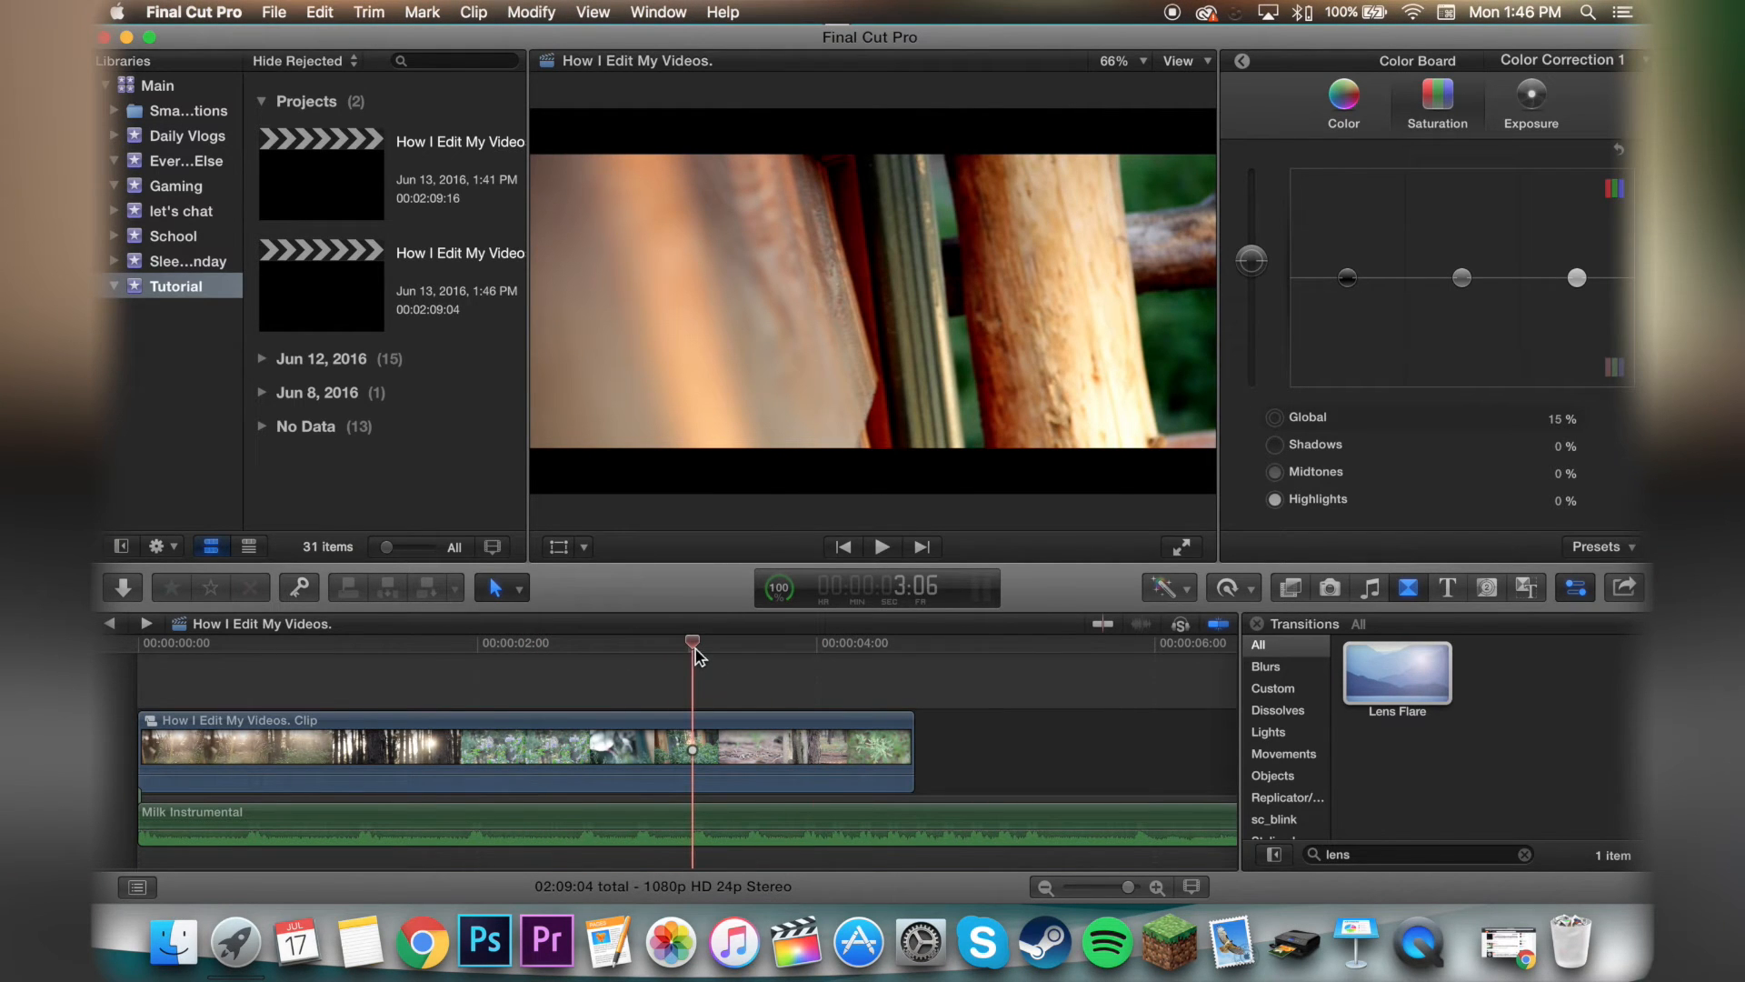
left_click(735, 651)
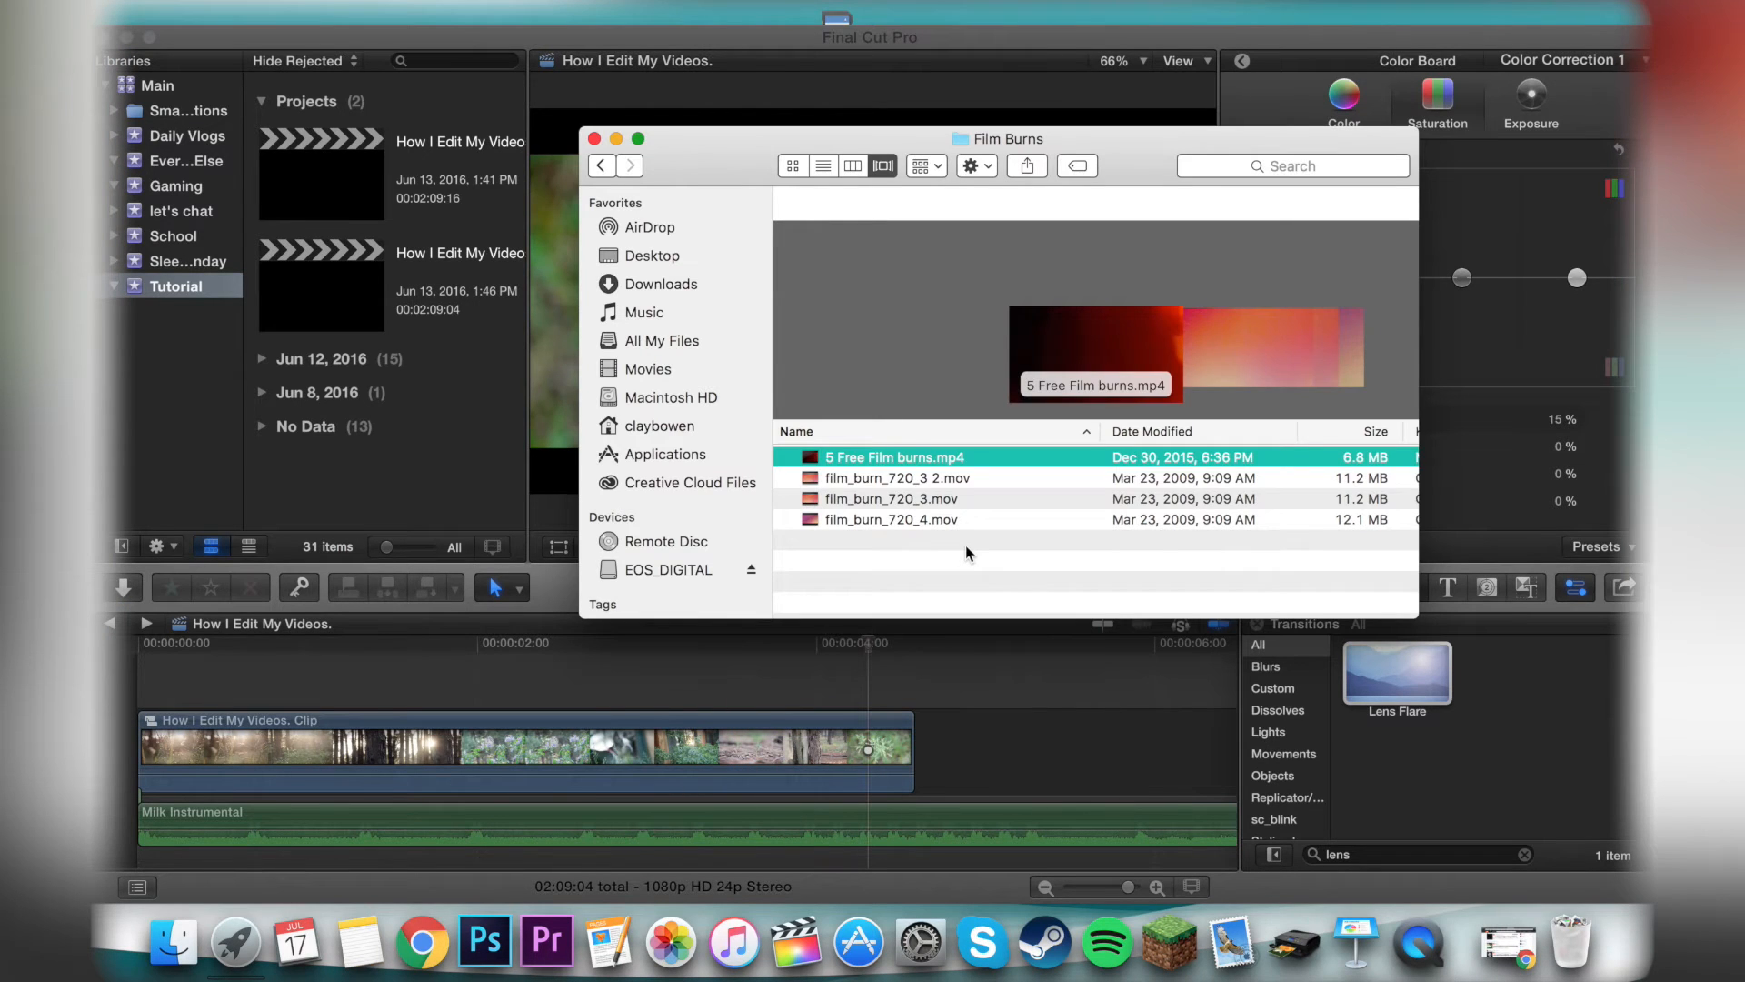
key("Down")
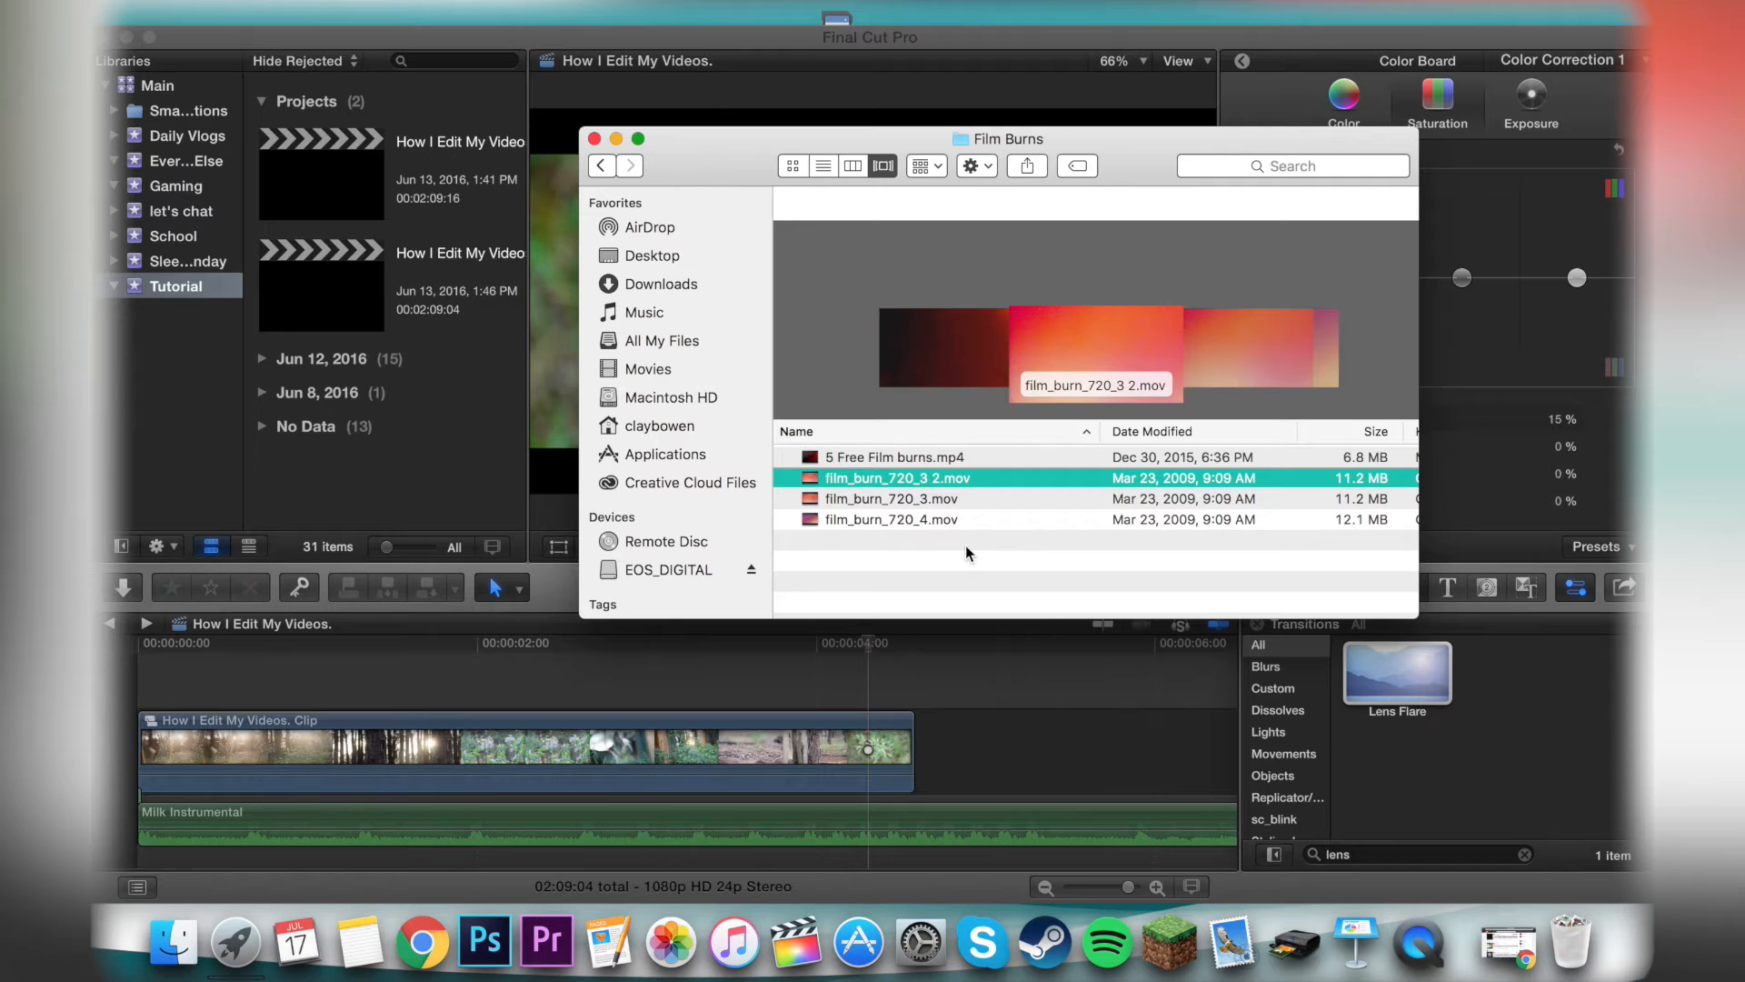
left_click(960, 520)
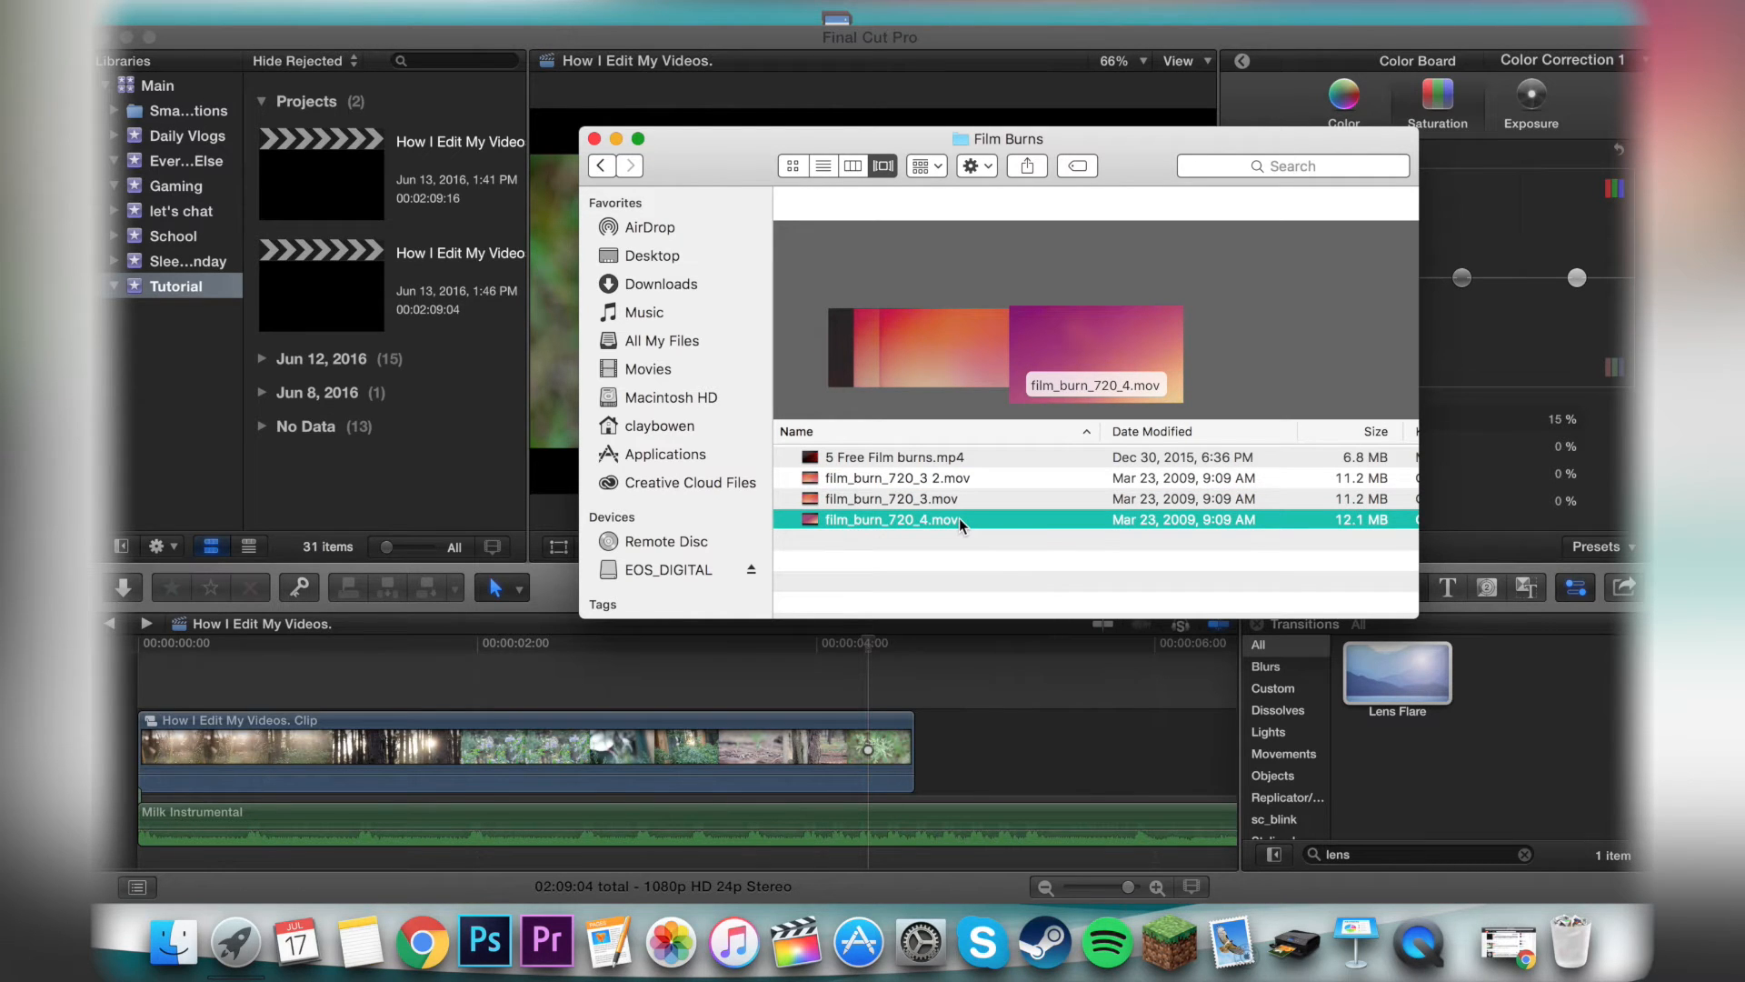
- Place film_burn_720_4.mov after the compound clip in the project timeline and paste the compound clip's effects onto it
left_click_drag(958, 518, 974, 744)
mouse_move(892, 648)
left_mouse_down()
mouse_move(1082, 648)
mouse_move(903, 647)
left_mouse_up()
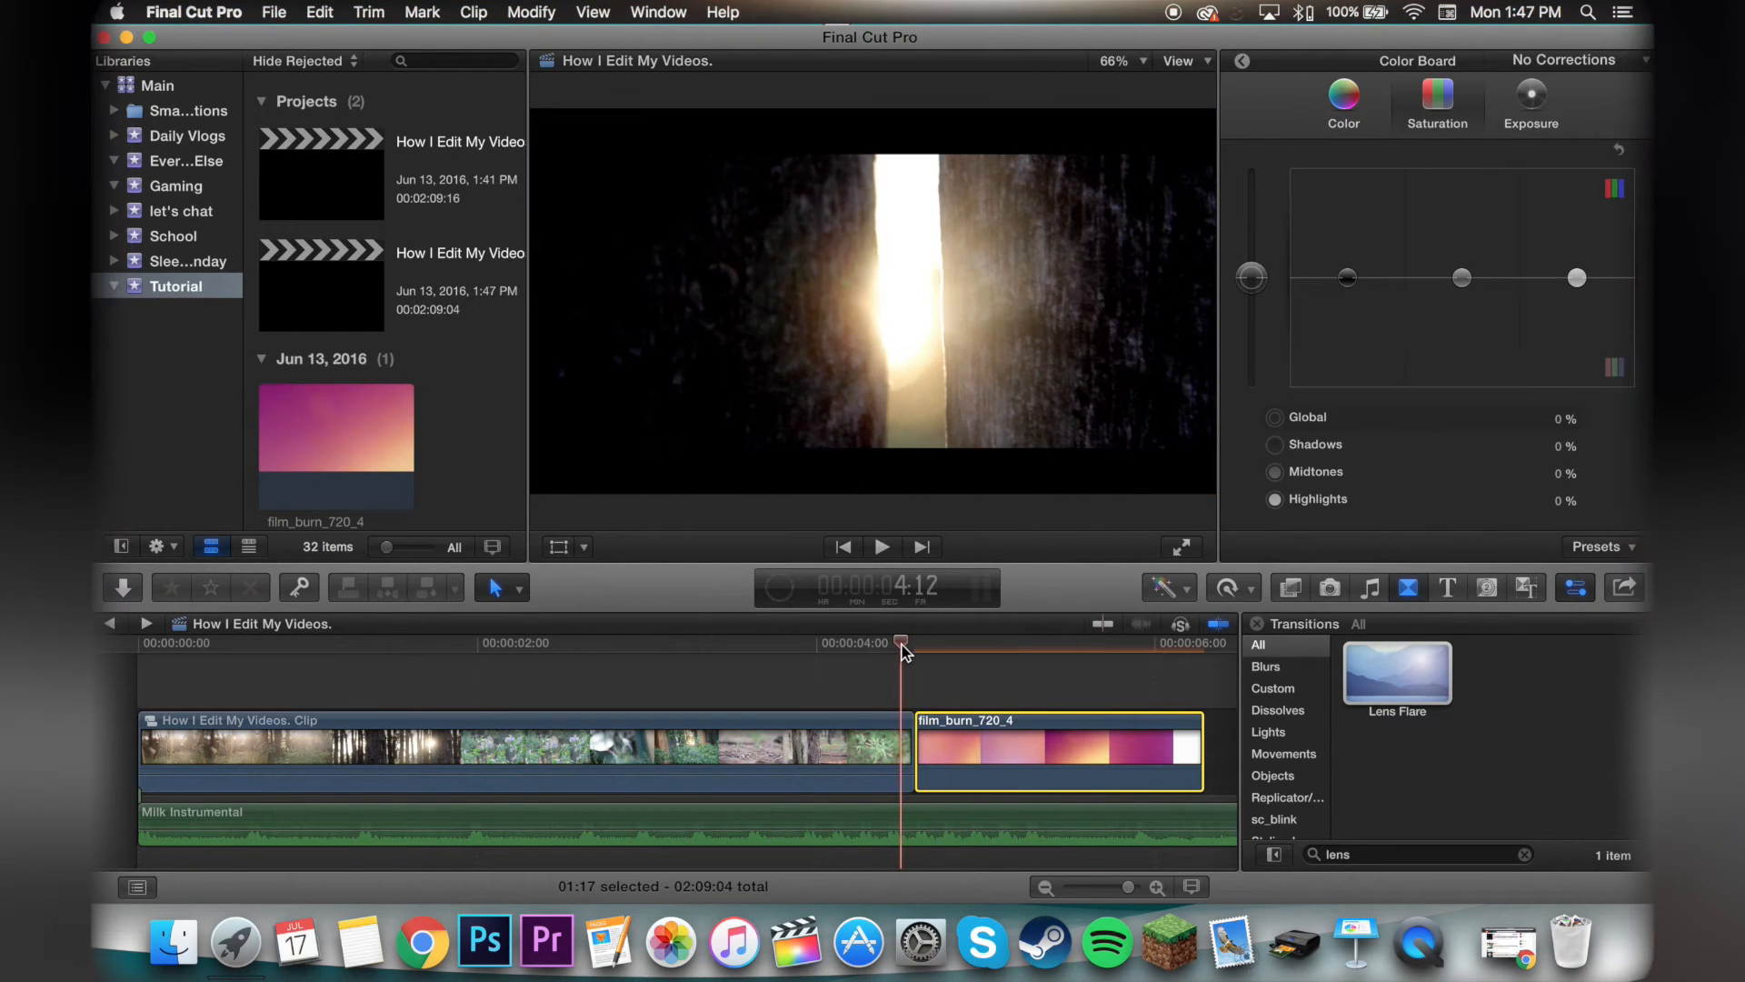
left_click(899, 758)
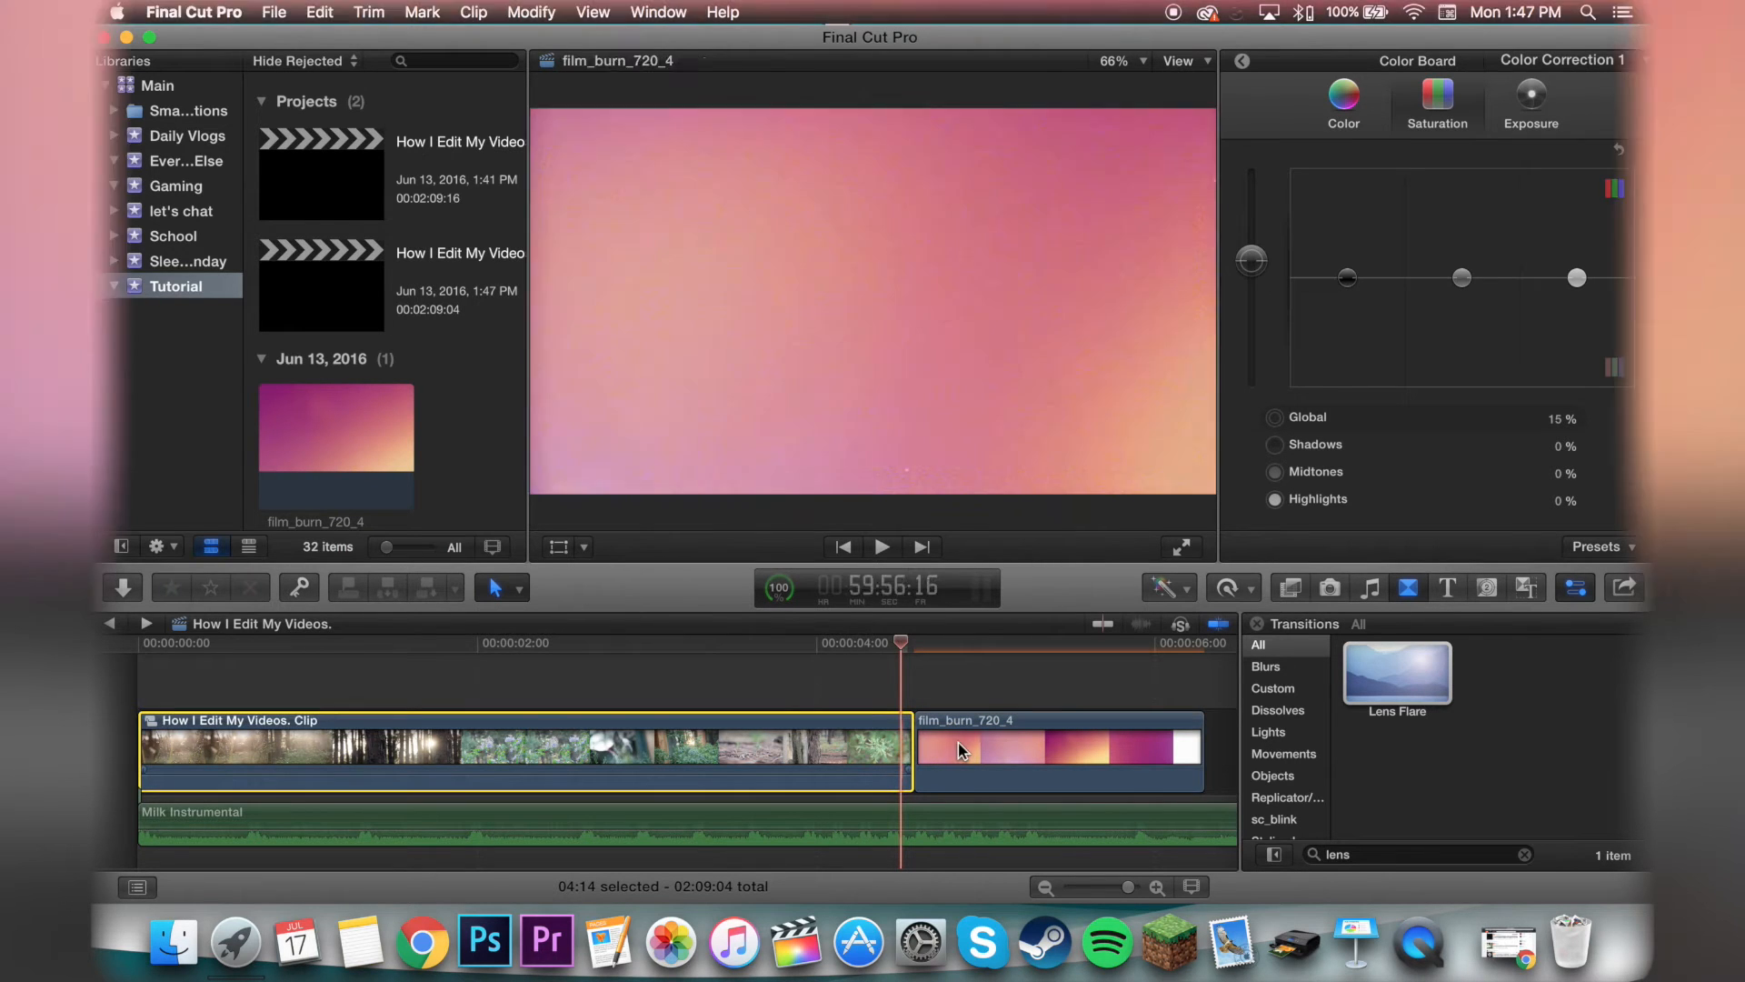
left_click(963, 754)
left_click(319, 12)
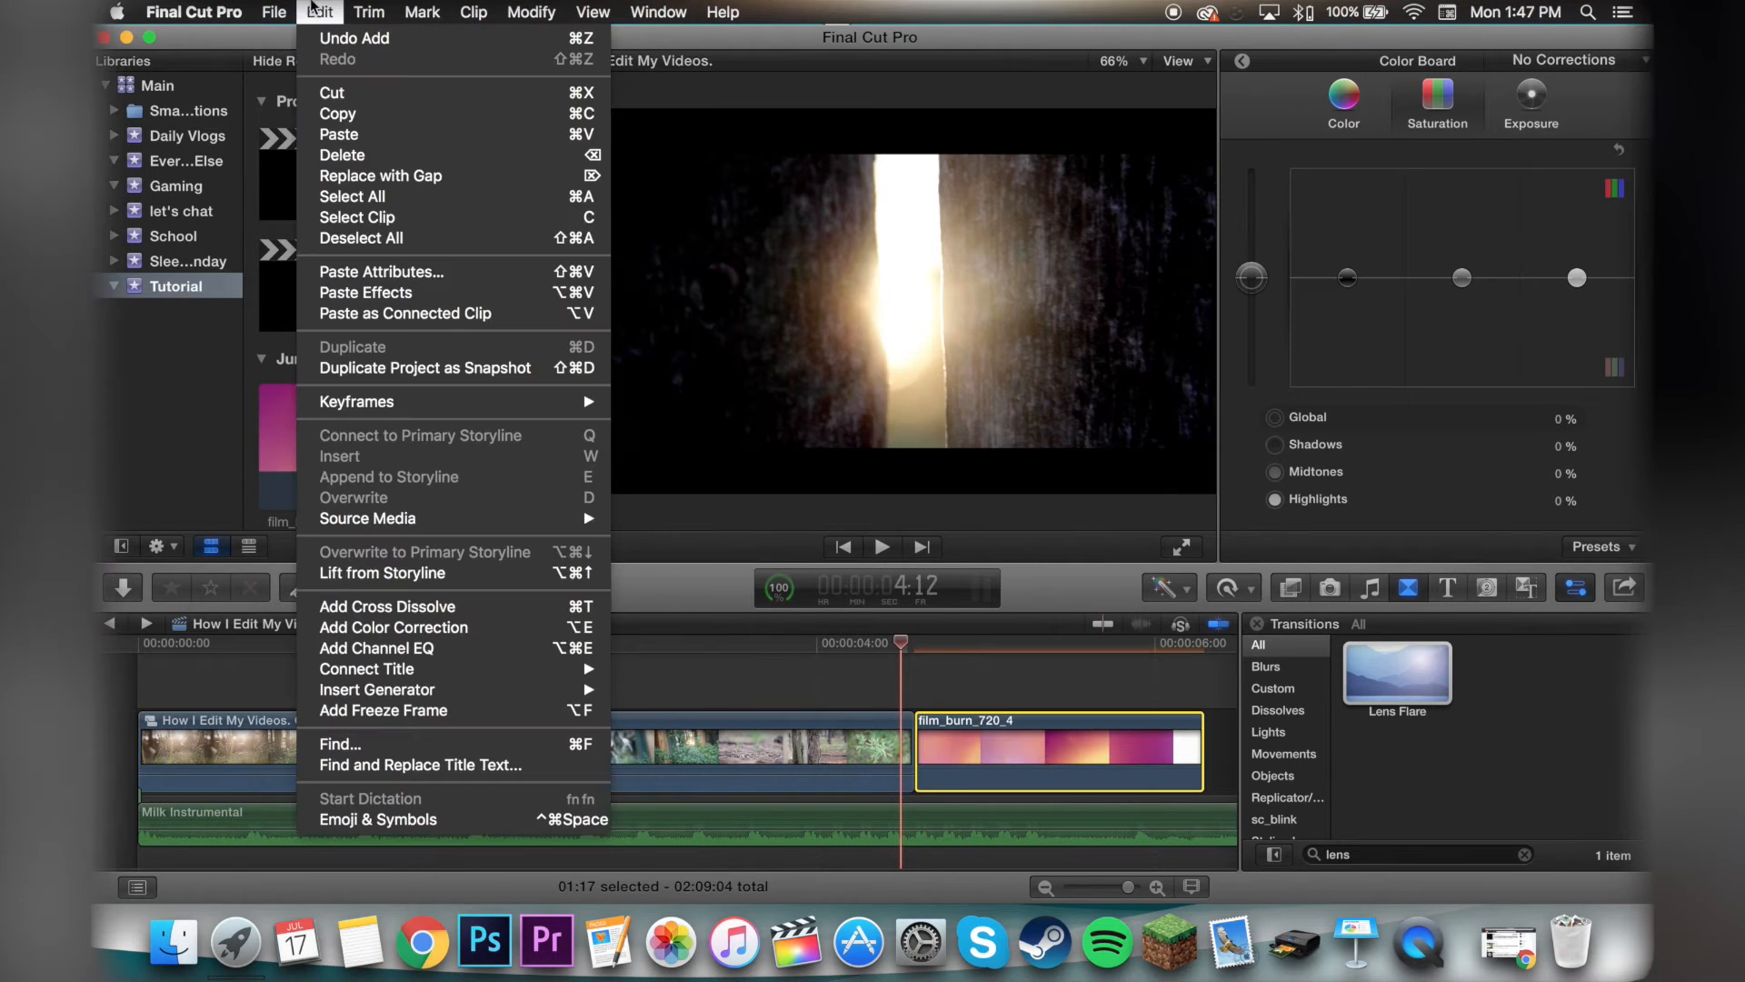
left_click(357, 293)
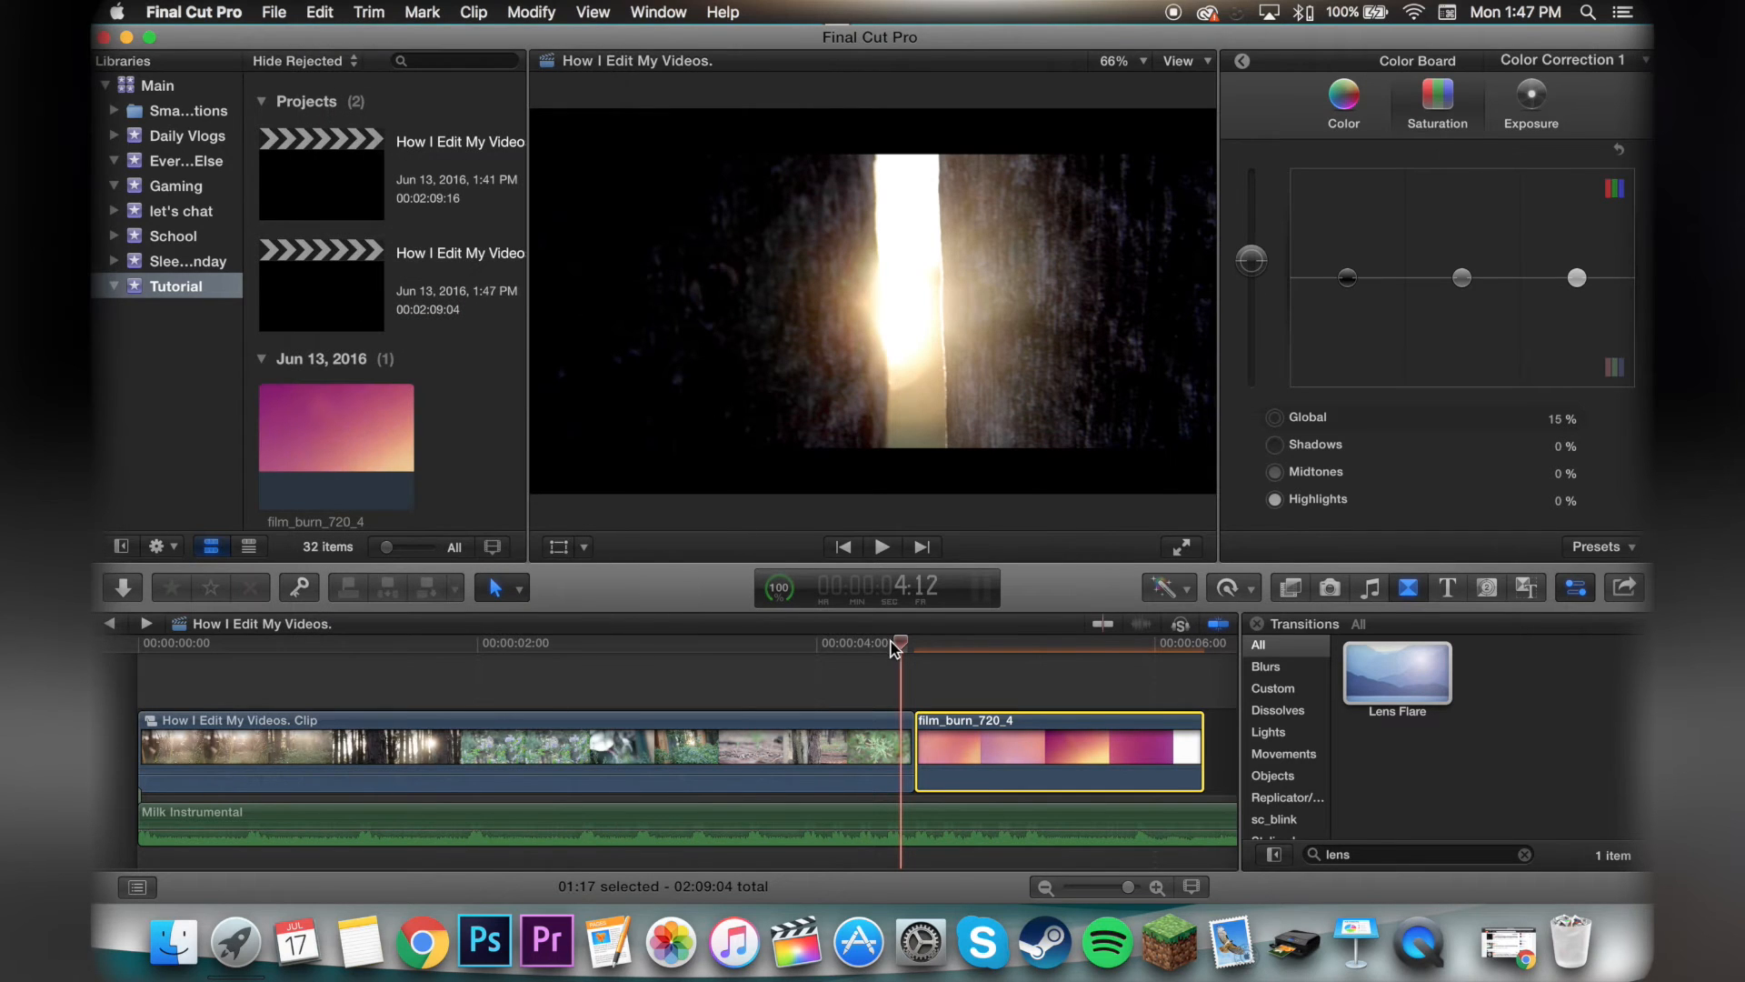
mouse_move(898, 645)
left_mouse_down()
mouse_move(971, 644)
mouse_move(923, 655)
left_mouse_up()
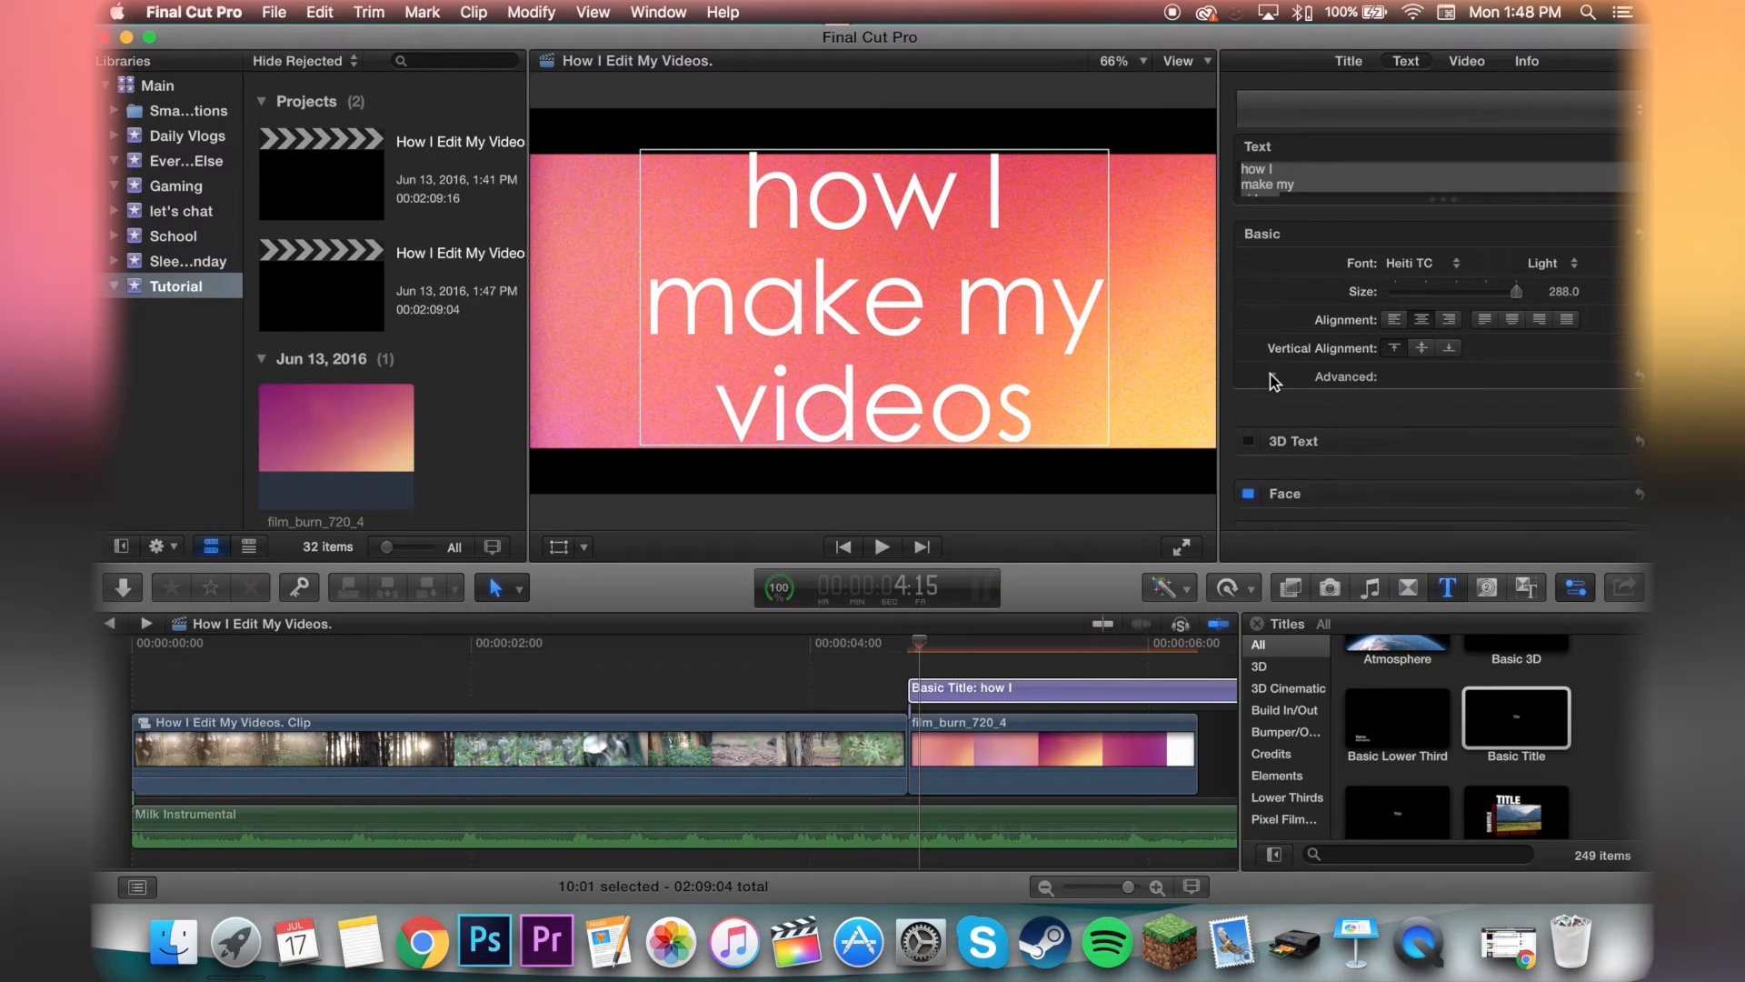
- Tighten the line spacing of the "how I make my videos" title and split the title at four points into short segments
left_click(1270, 379)
left_click_drag(1454, 402, 1444, 402)
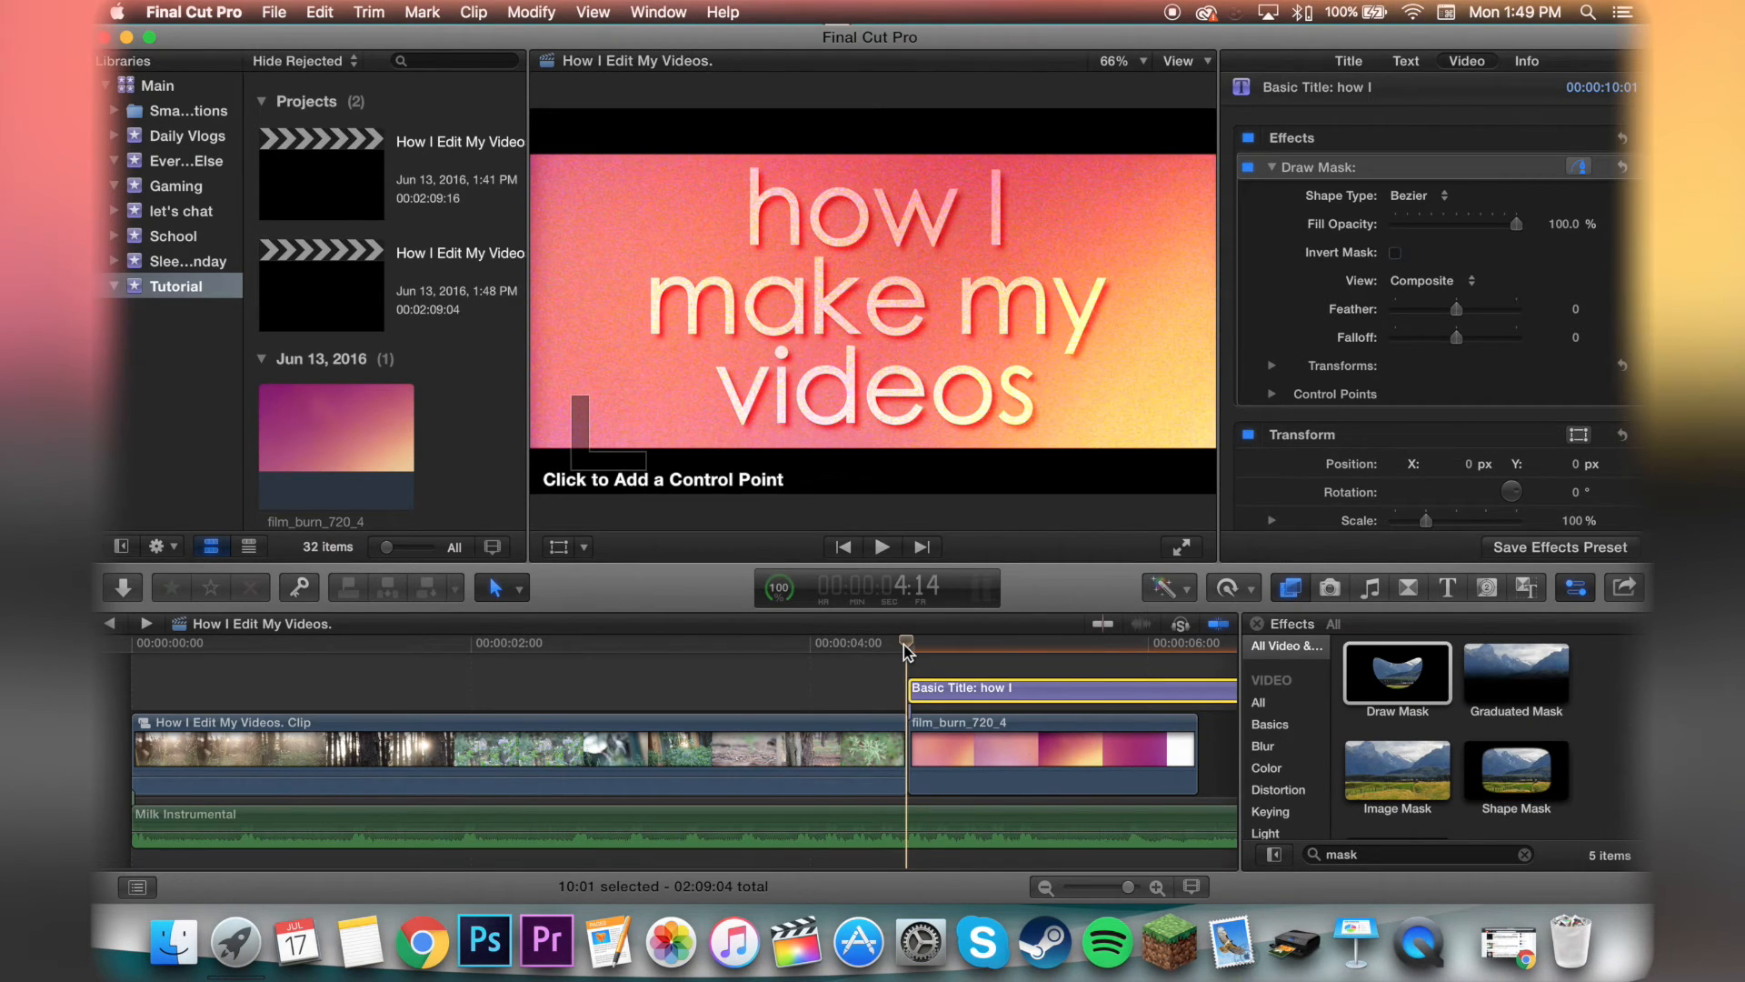
key("super+b")
key("super+b")
key("super+b")
key("super+b")
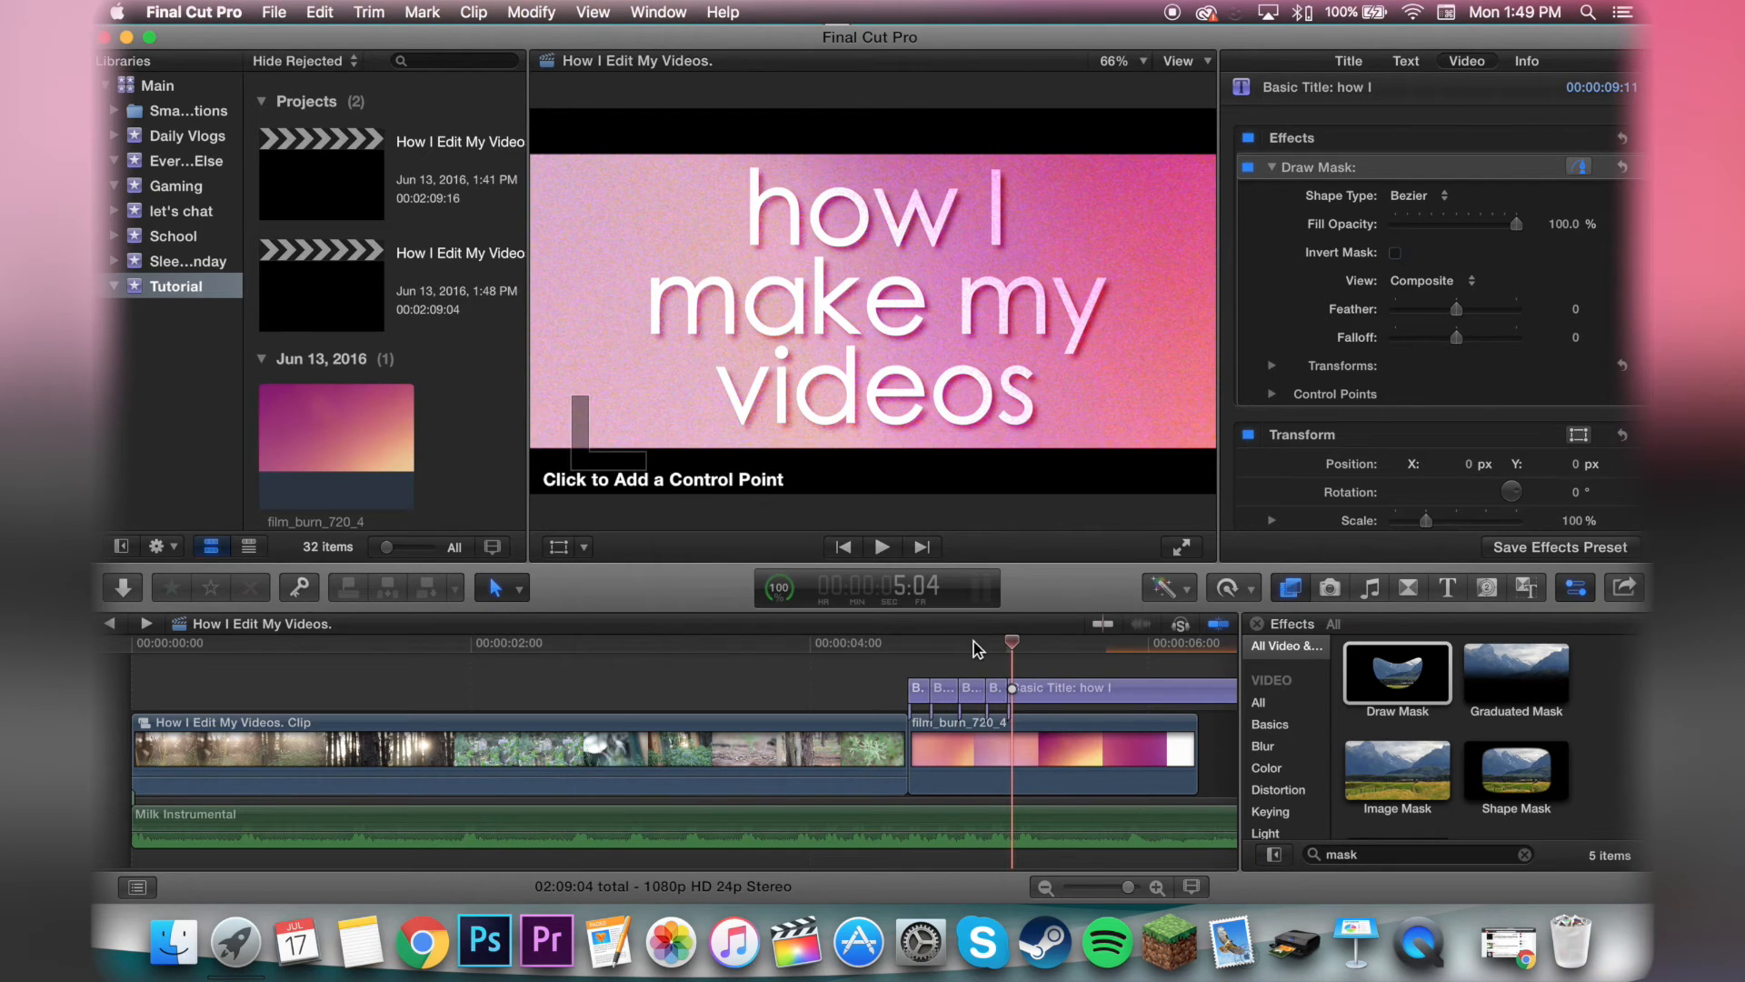
- Select the first title segment and draw a closed mask around the word "how"
left_click(918, 697)
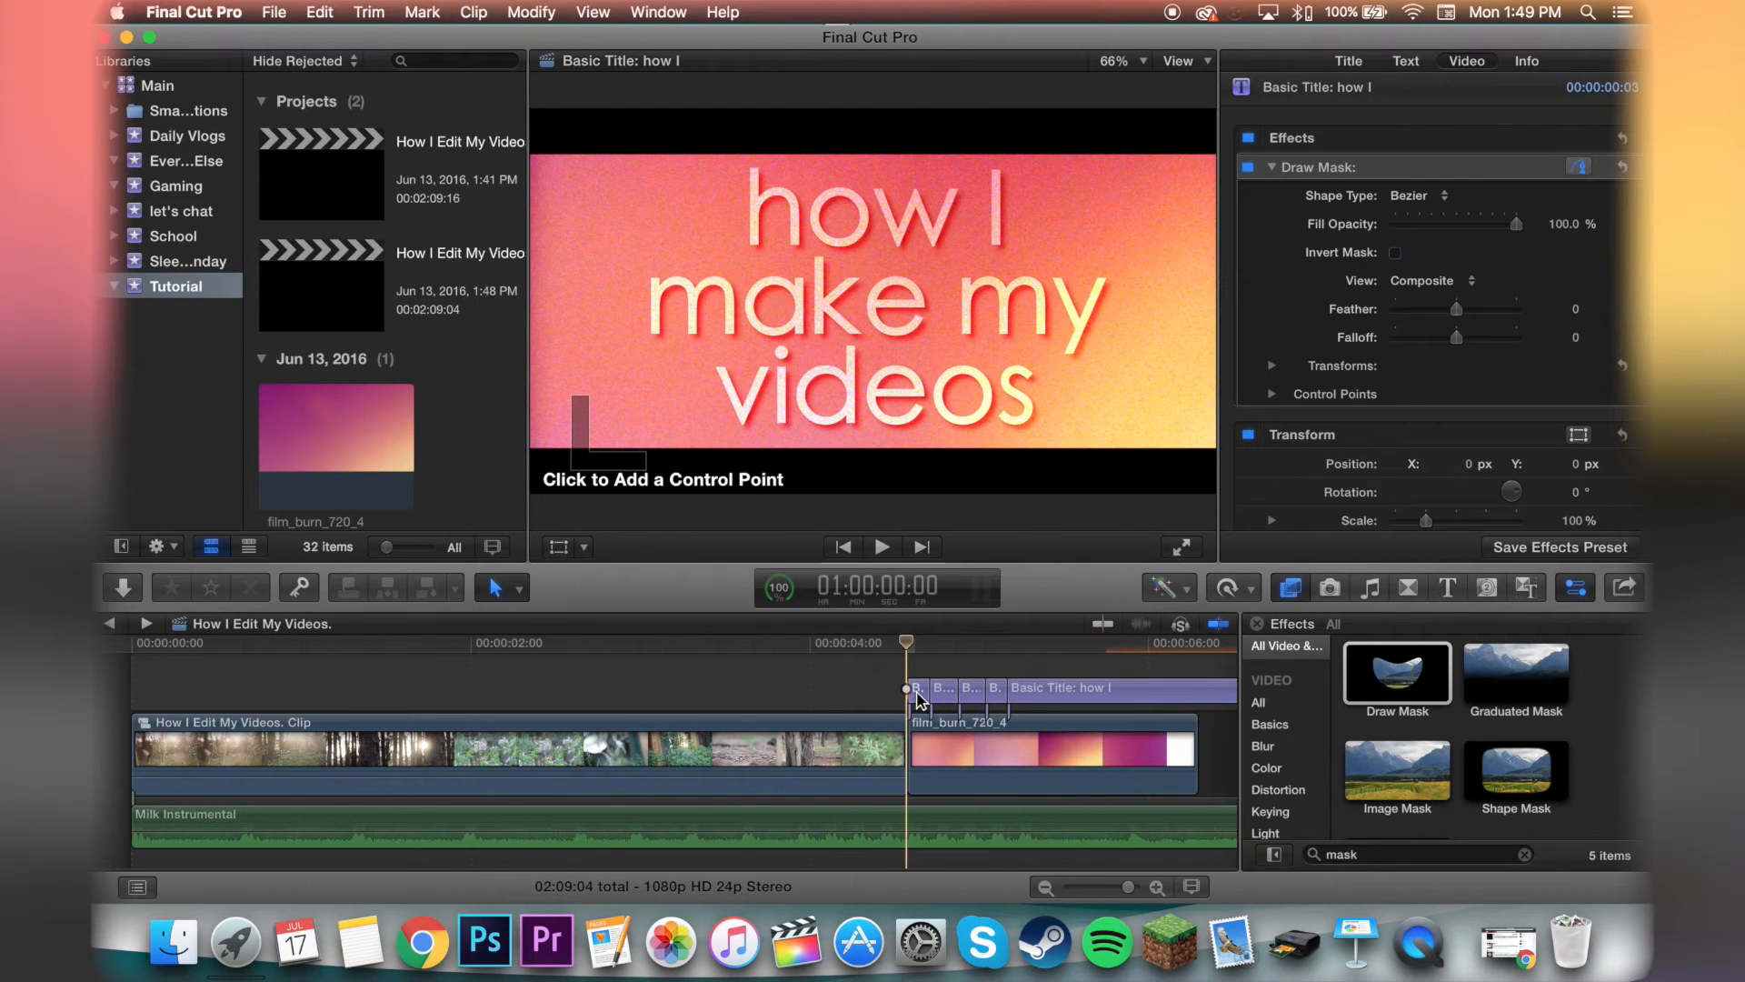
left_click(918, 691)
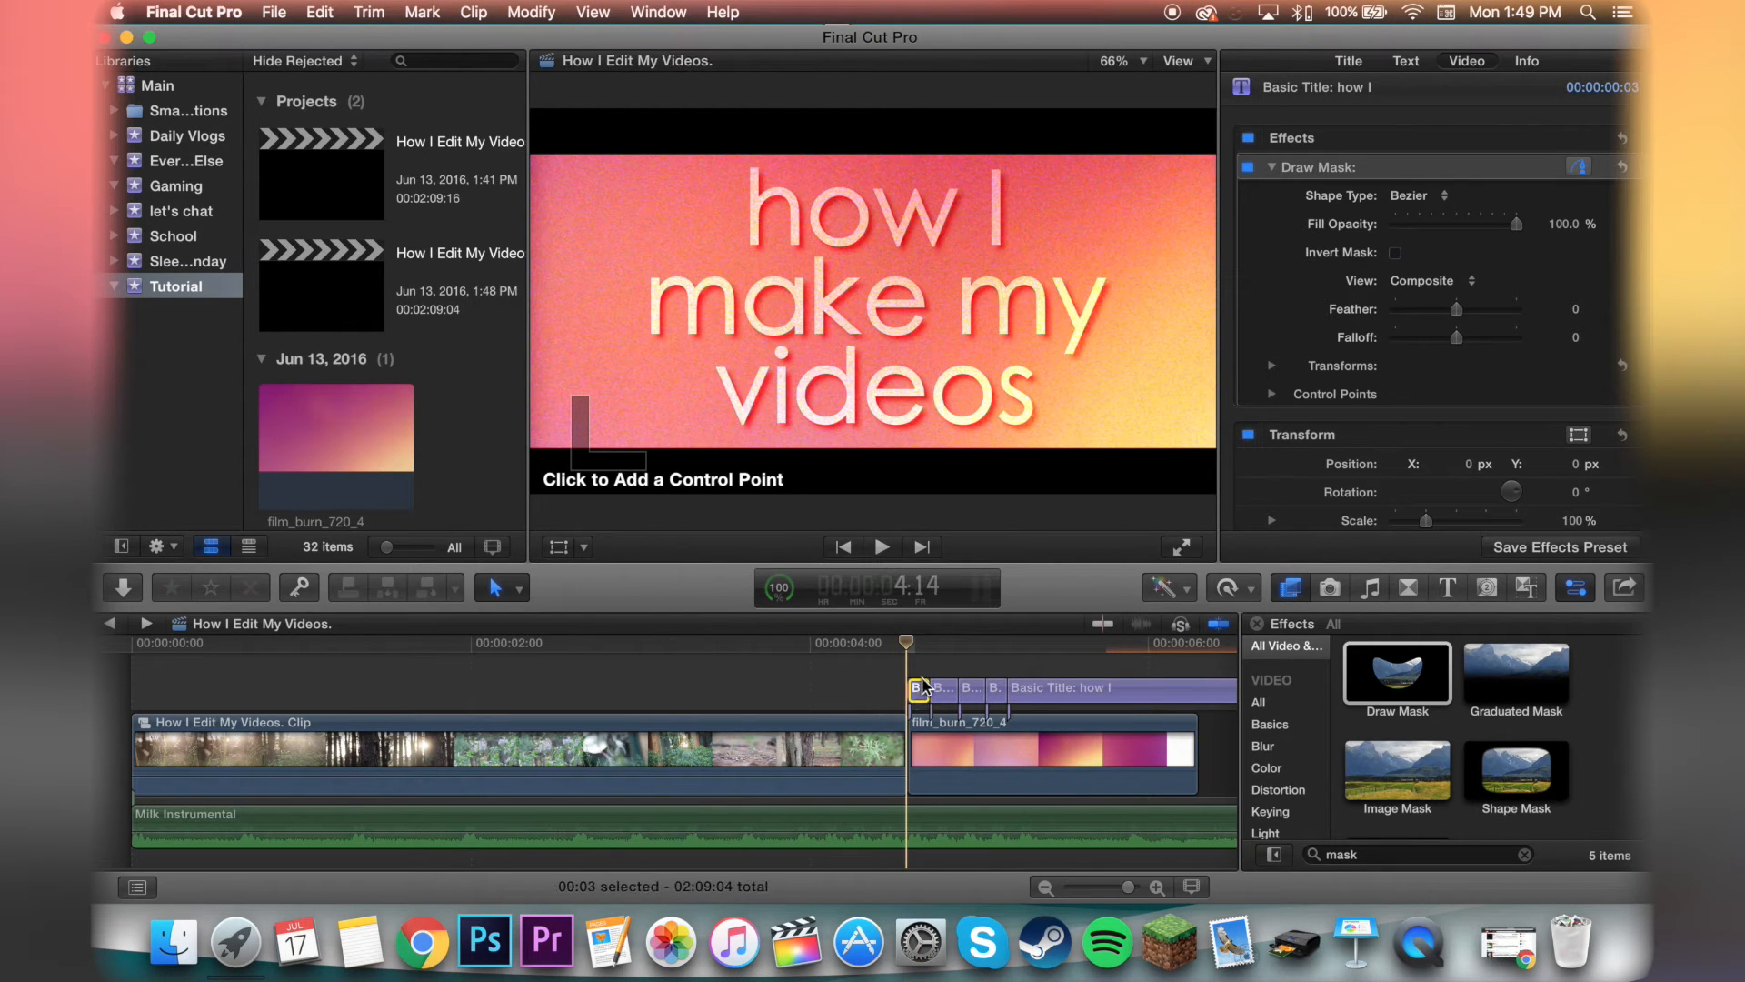
left_click(657, 435)
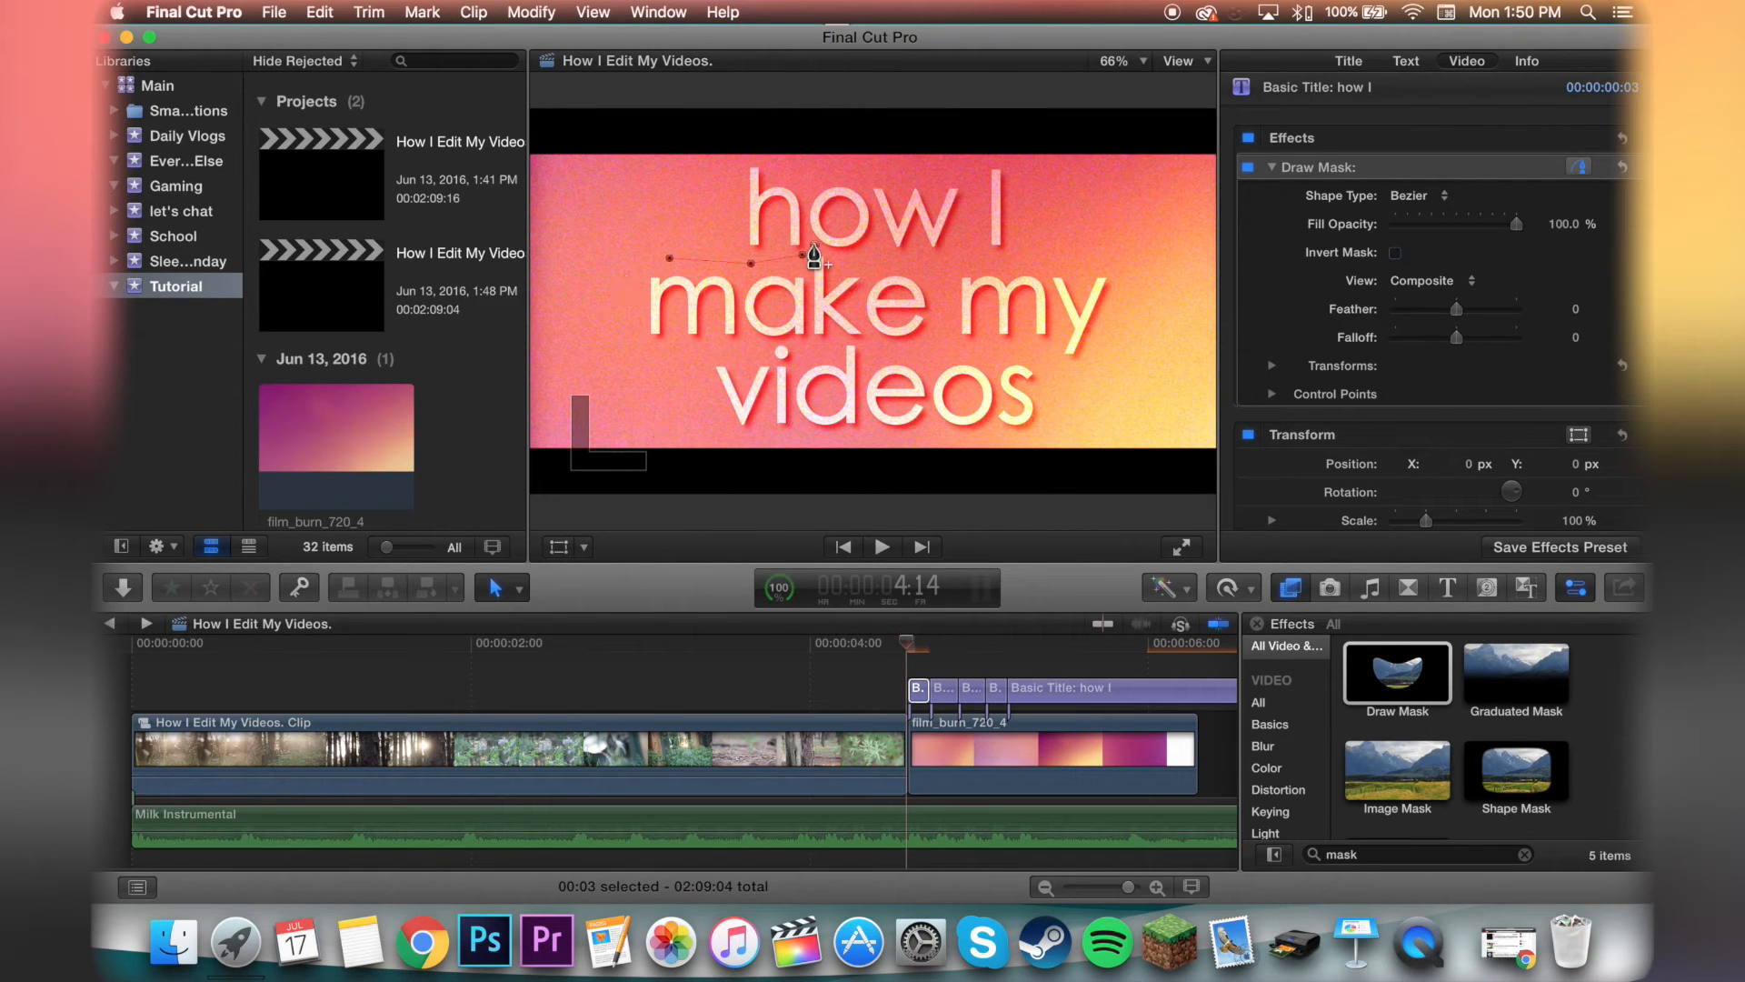
left_click(835, 257)
left_click(964, 252)
left_click(977, 137)
left_click(629, 138)
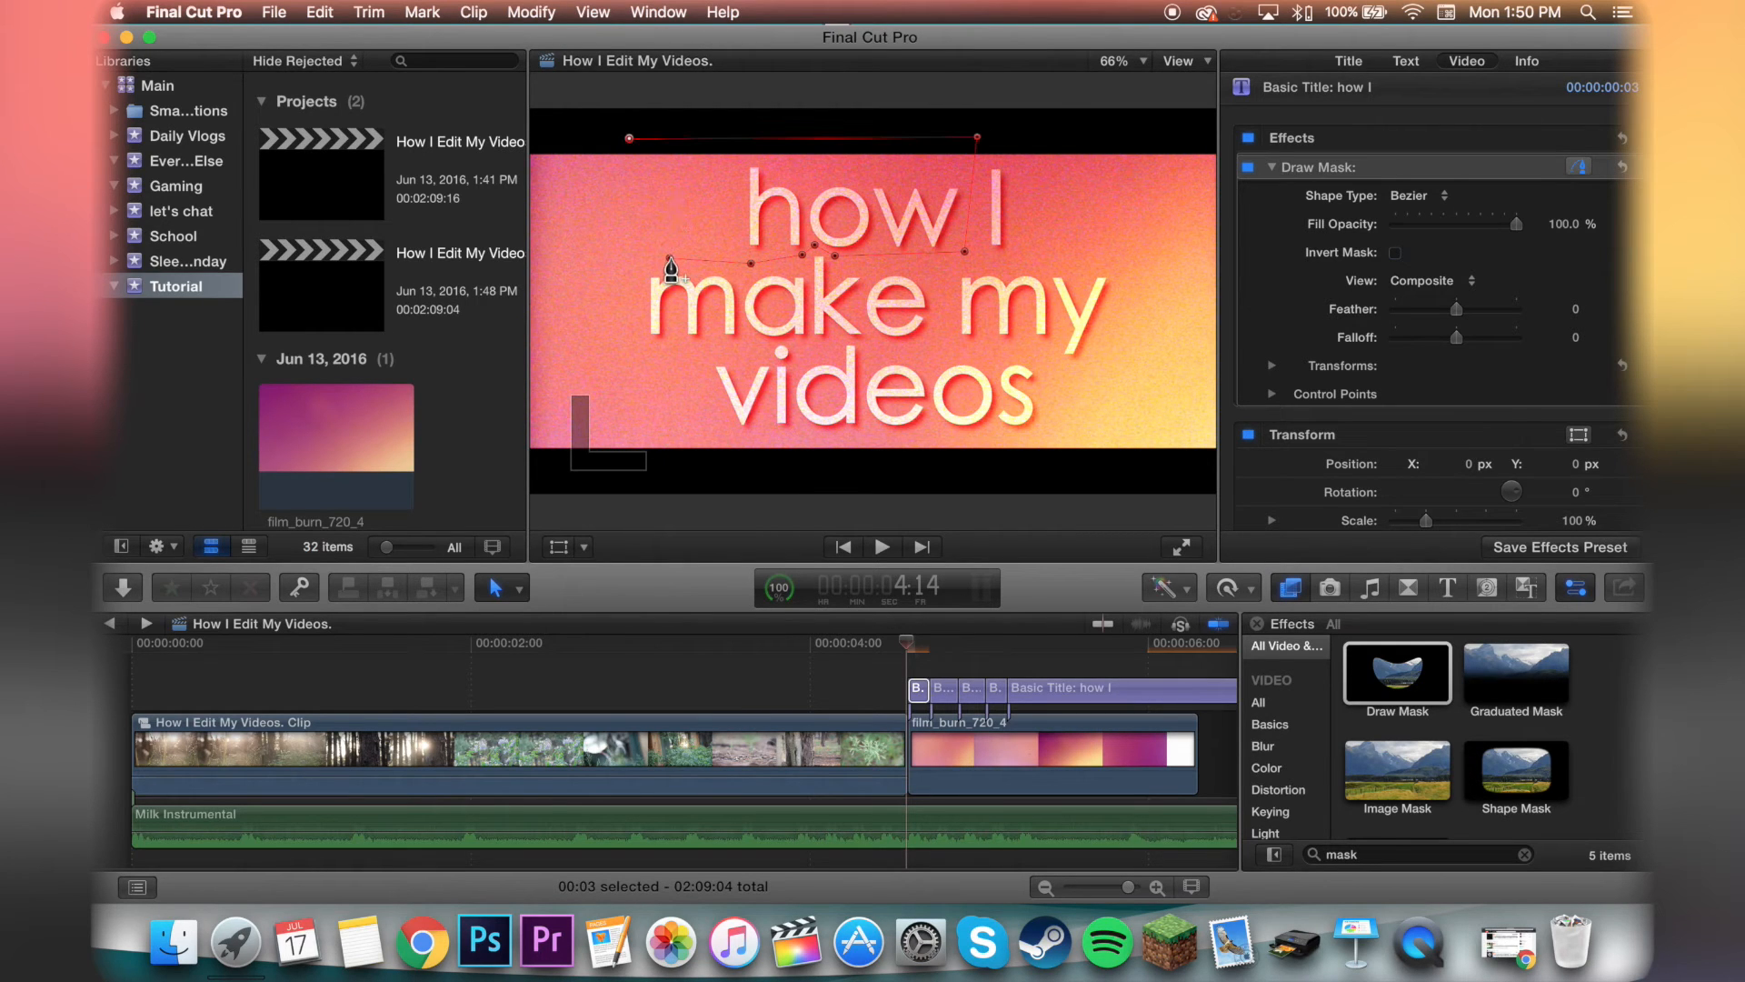
left_click(670, 262)
- Draw masks on the following title segments, enclosing the lines "how I" and "make my" in the fourth segment's mask
left_click(936, 688)
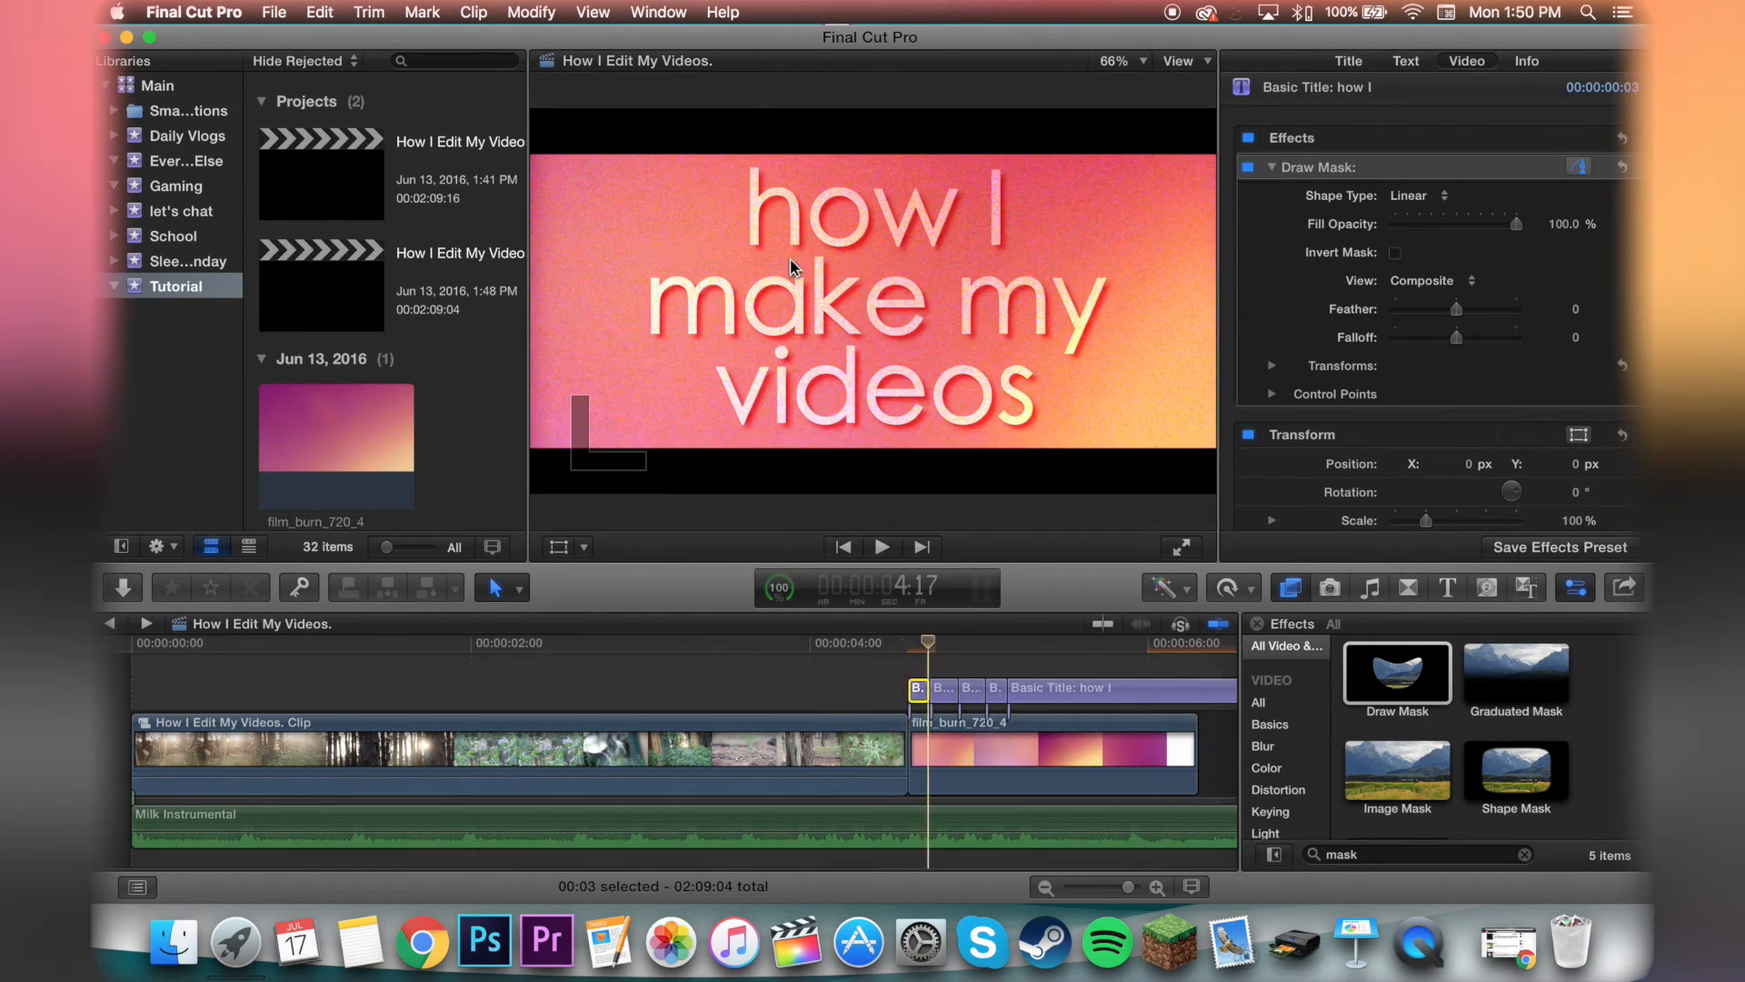
left_click(648, 258)
left_click(972, 688)
left_click(988, 645)
left_click(997, 688)
left_click(772, 342)
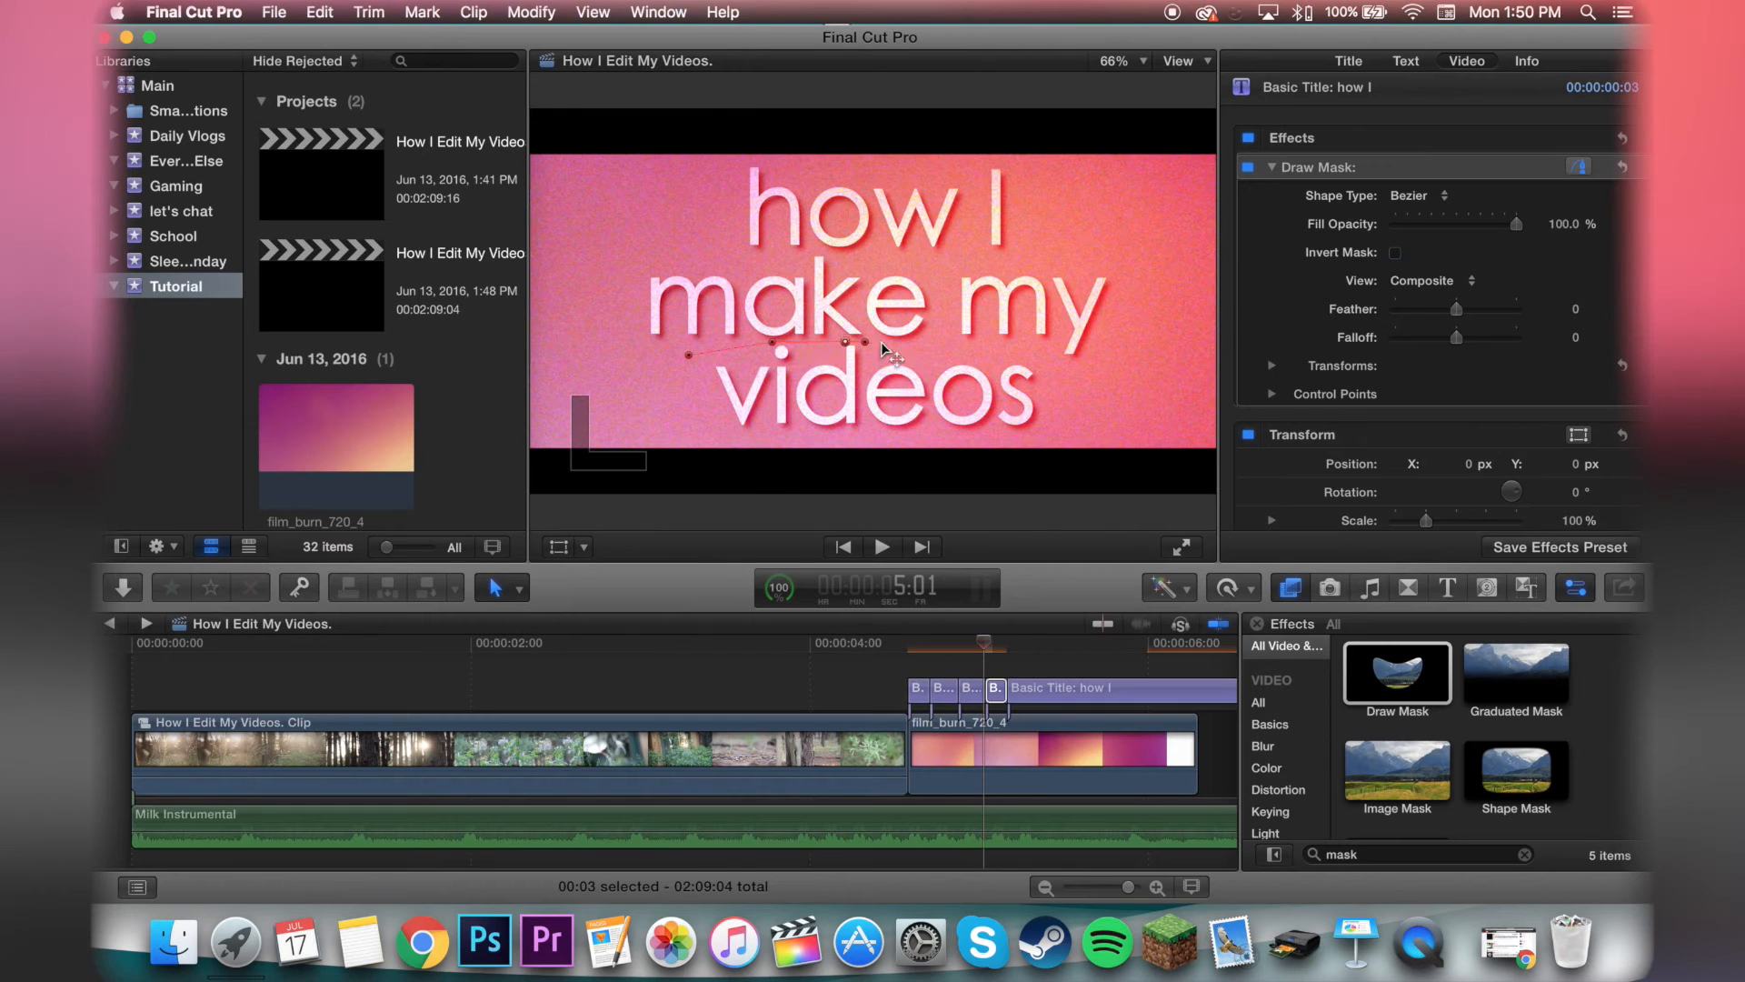
left_click(1087, 142)
left_click(599, 122)
left_click(647, 383)
- Scrub through the masked title section over the film burn, and open the camera card's 100CANON folder in Finder
left_click(892, 642)
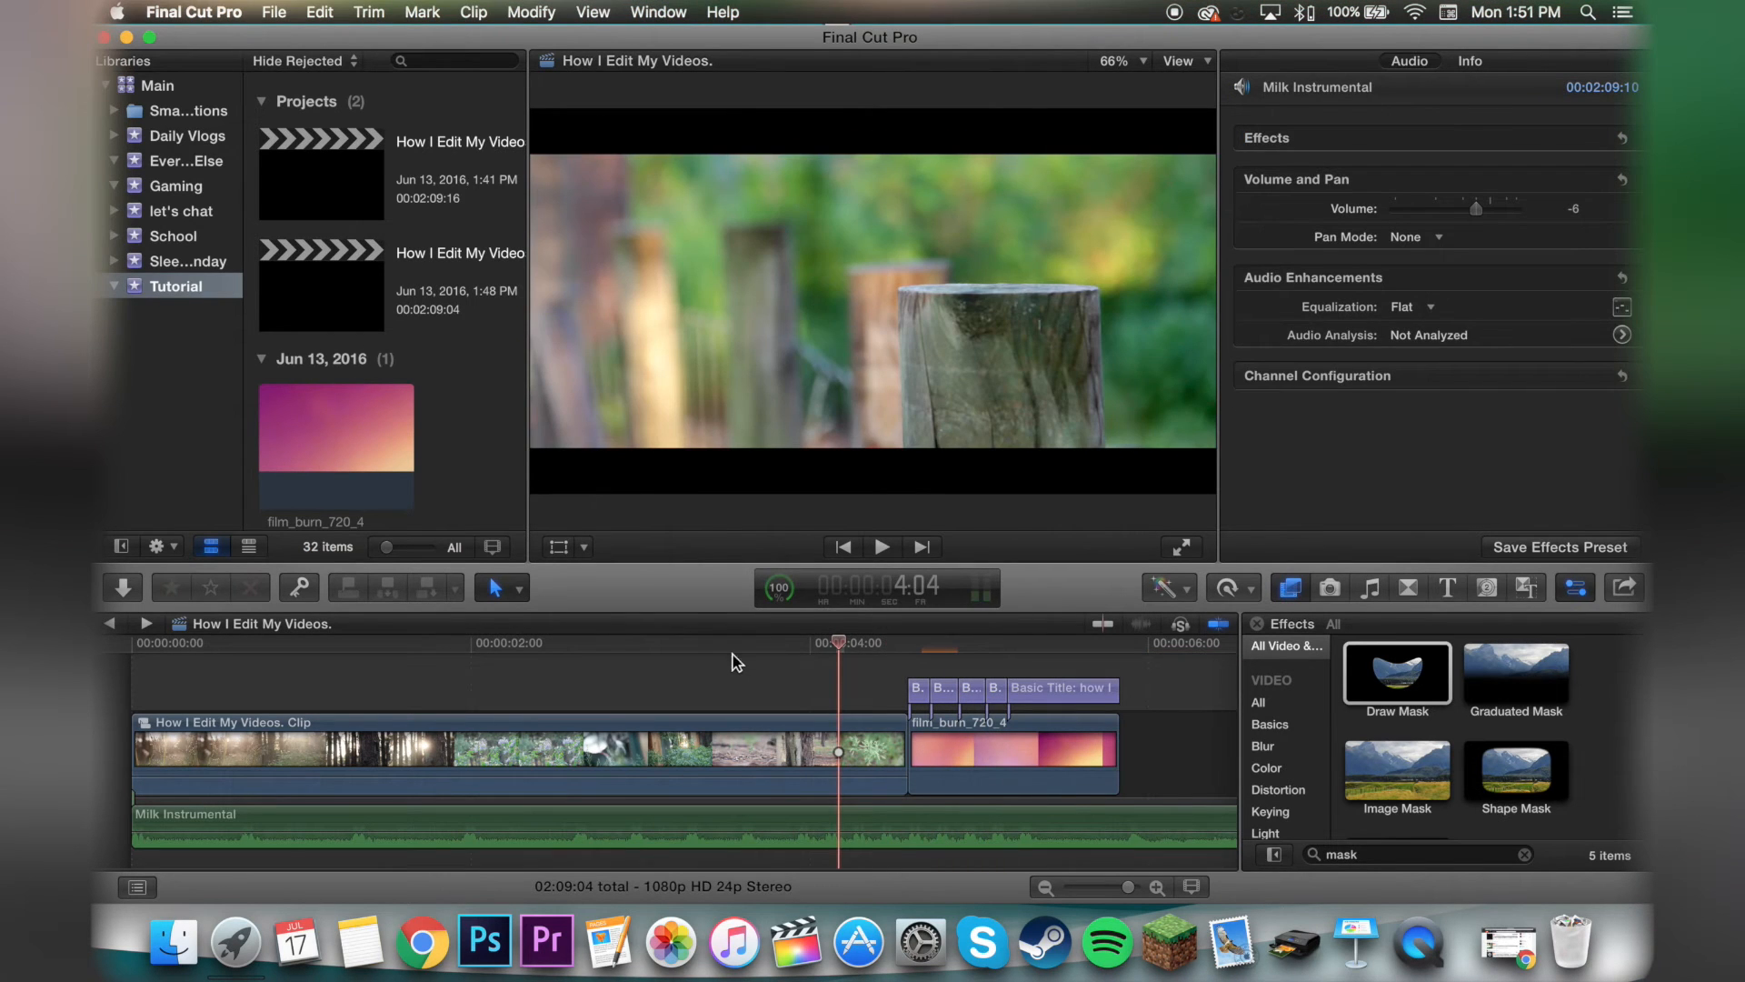
left_click_drag(818, 661, 1058, 652)
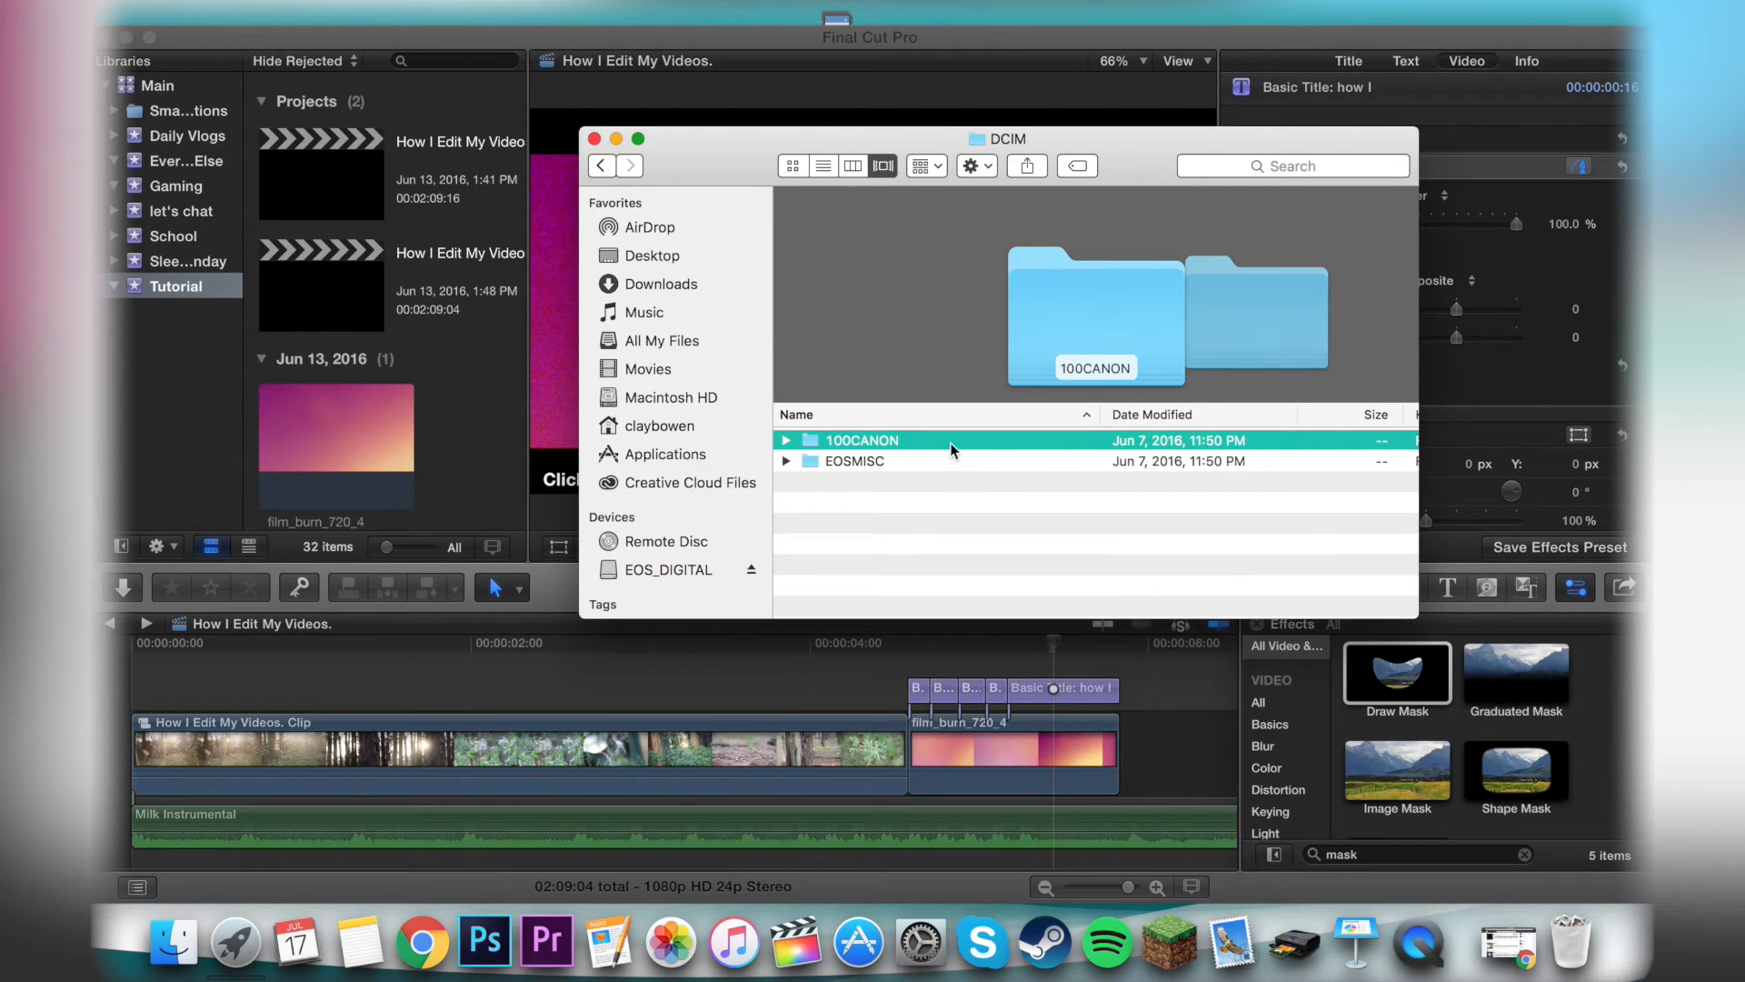
double_click(951, 442)
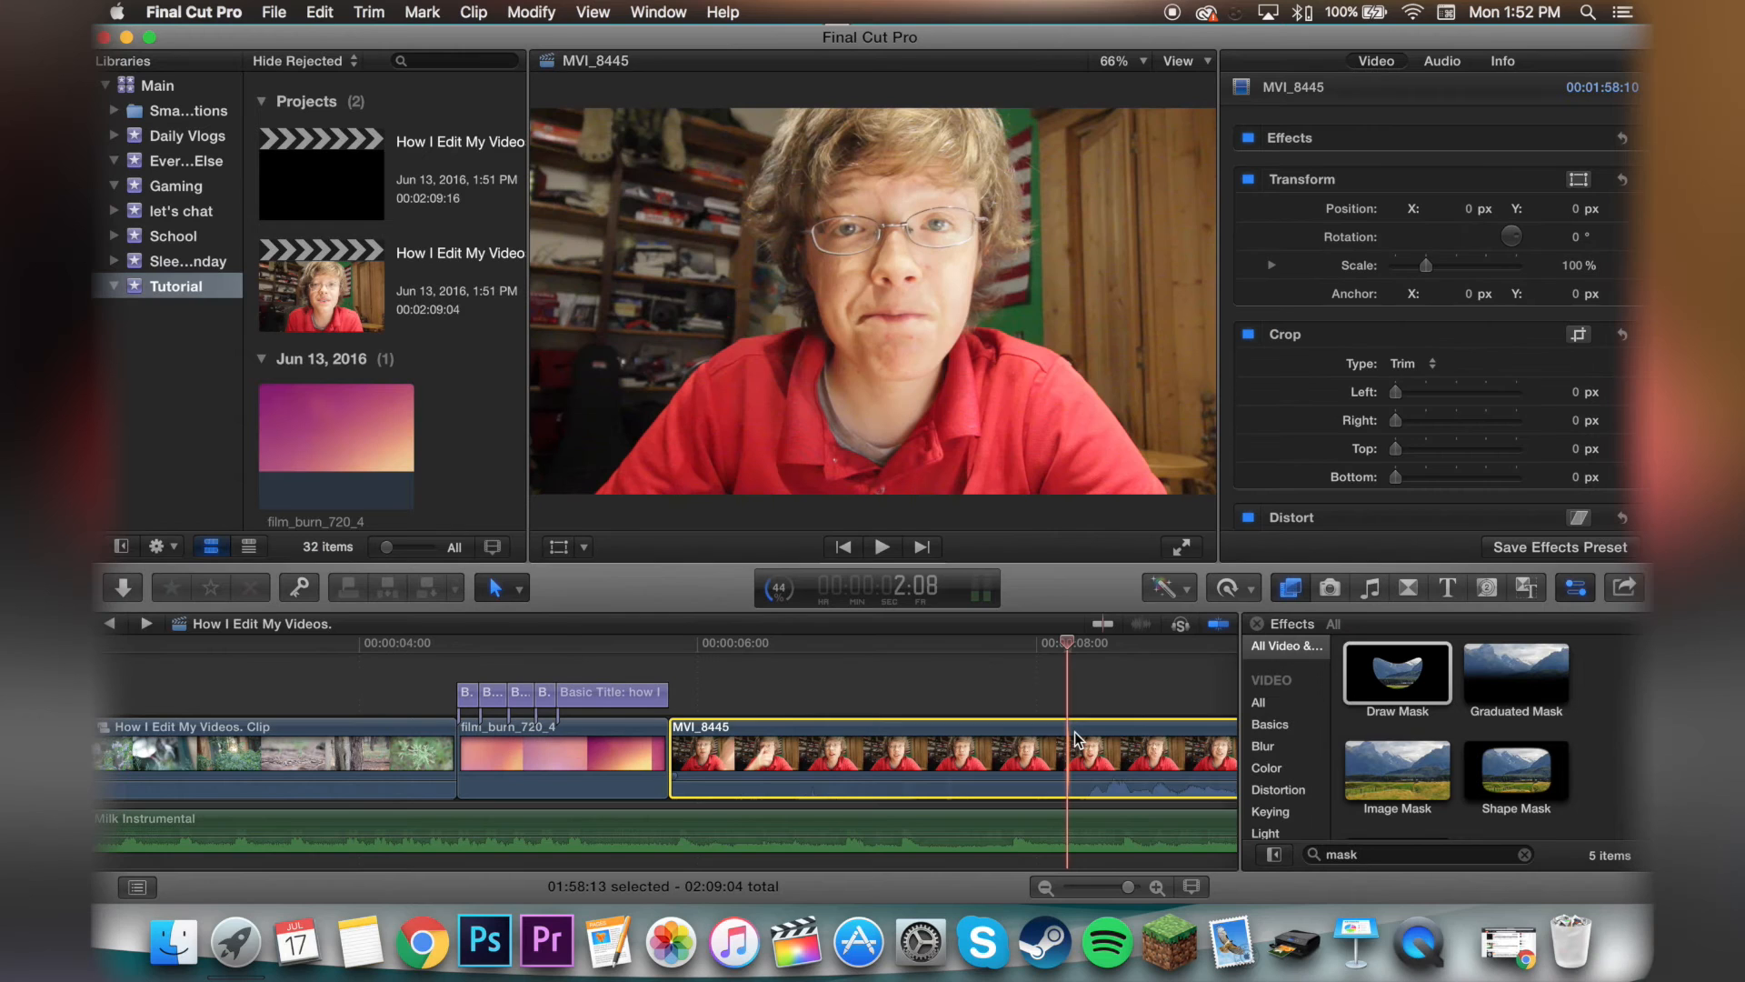
- Expand the MVI_8445 clip's audio away from its video and try trimming the video's start independently of the audio
left_click(1066, 647)
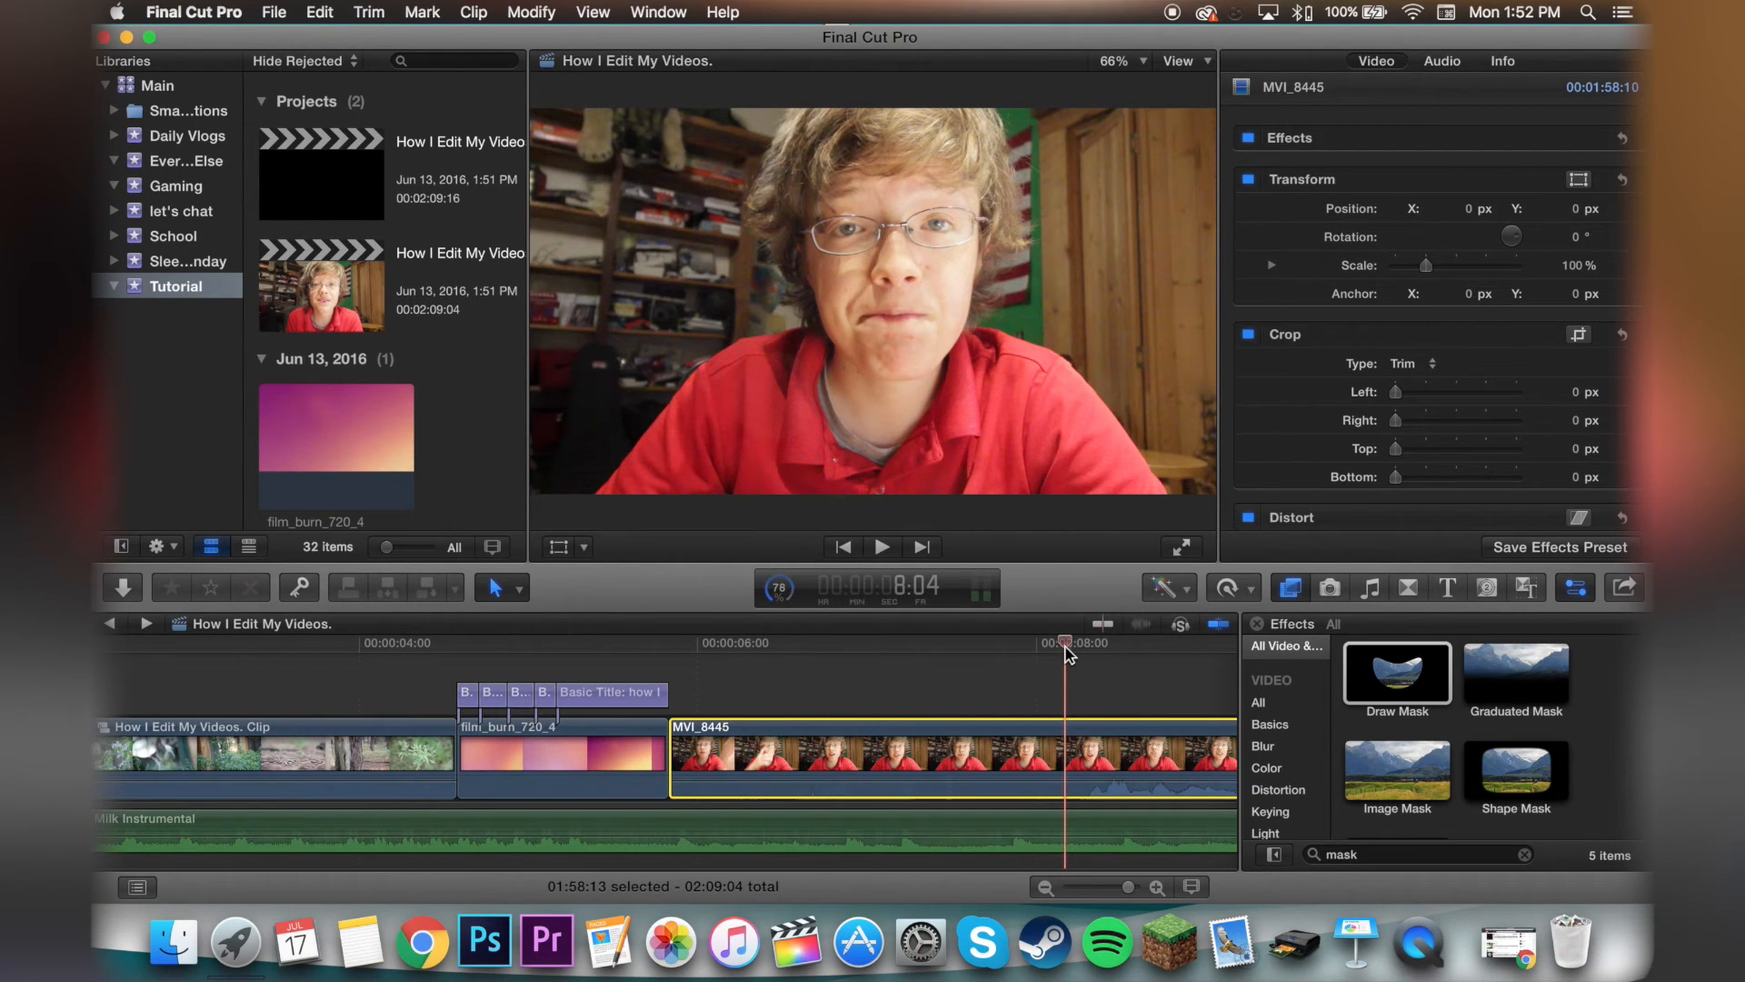
right_click(1047, 754)
left_click(1111, 679)
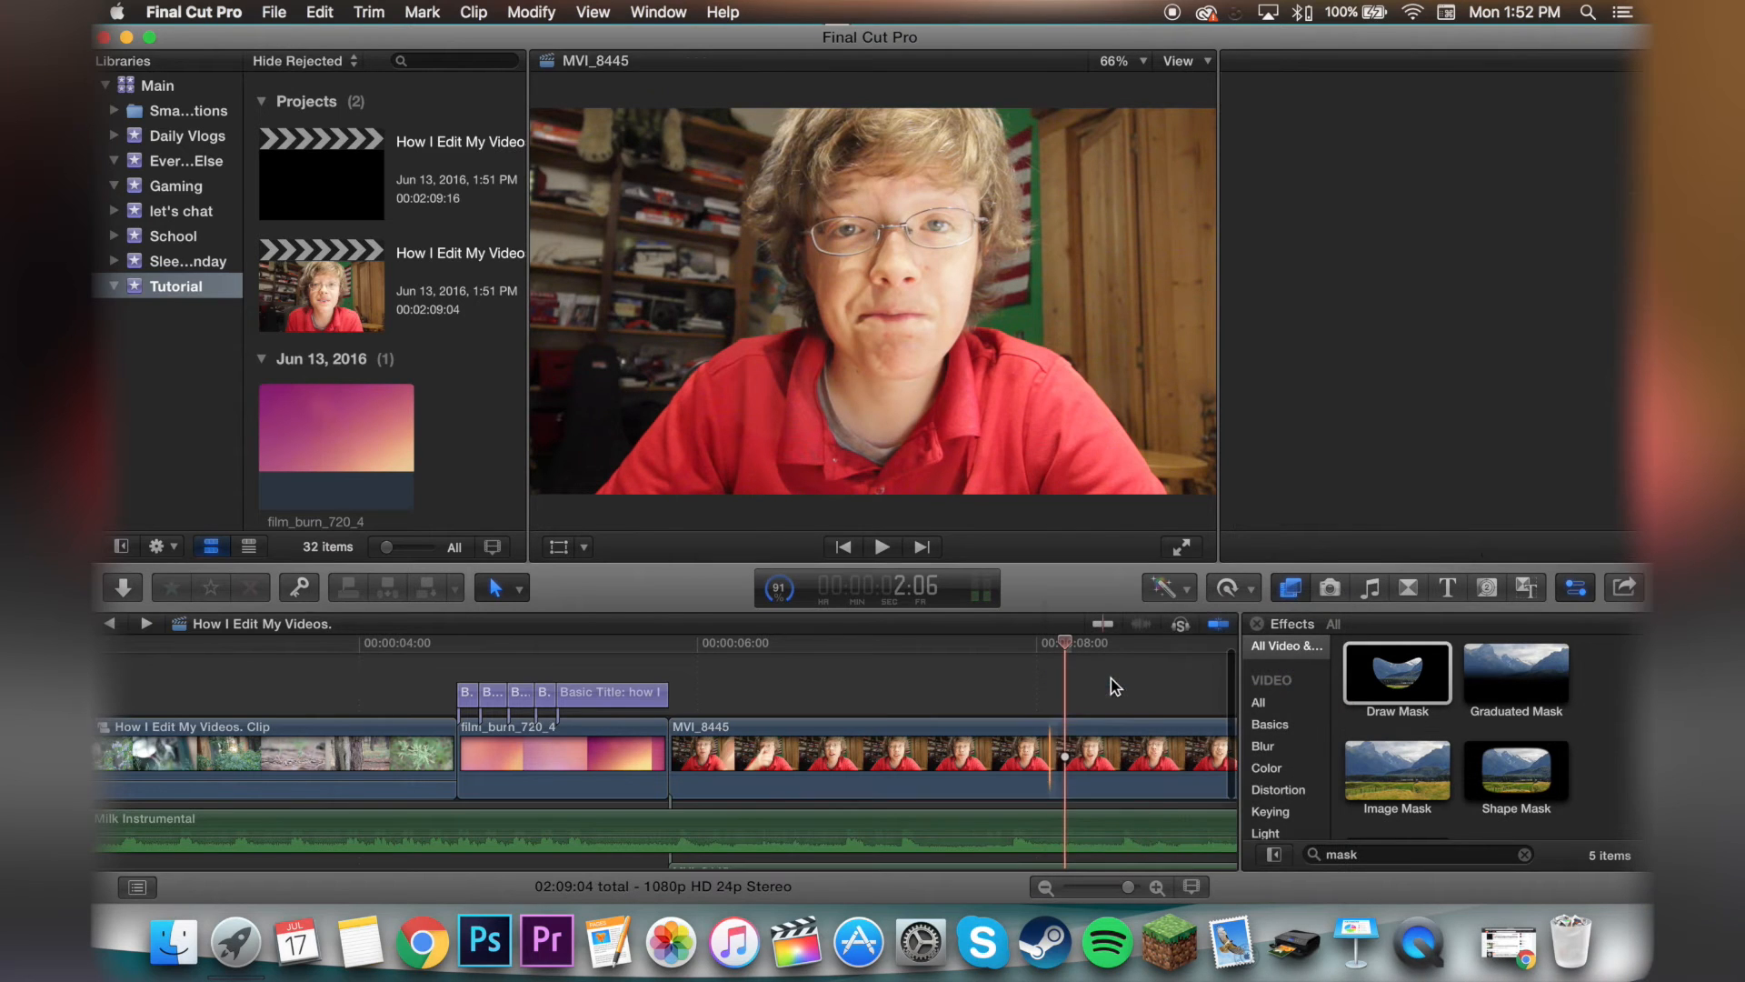
left_click(1039, 756)
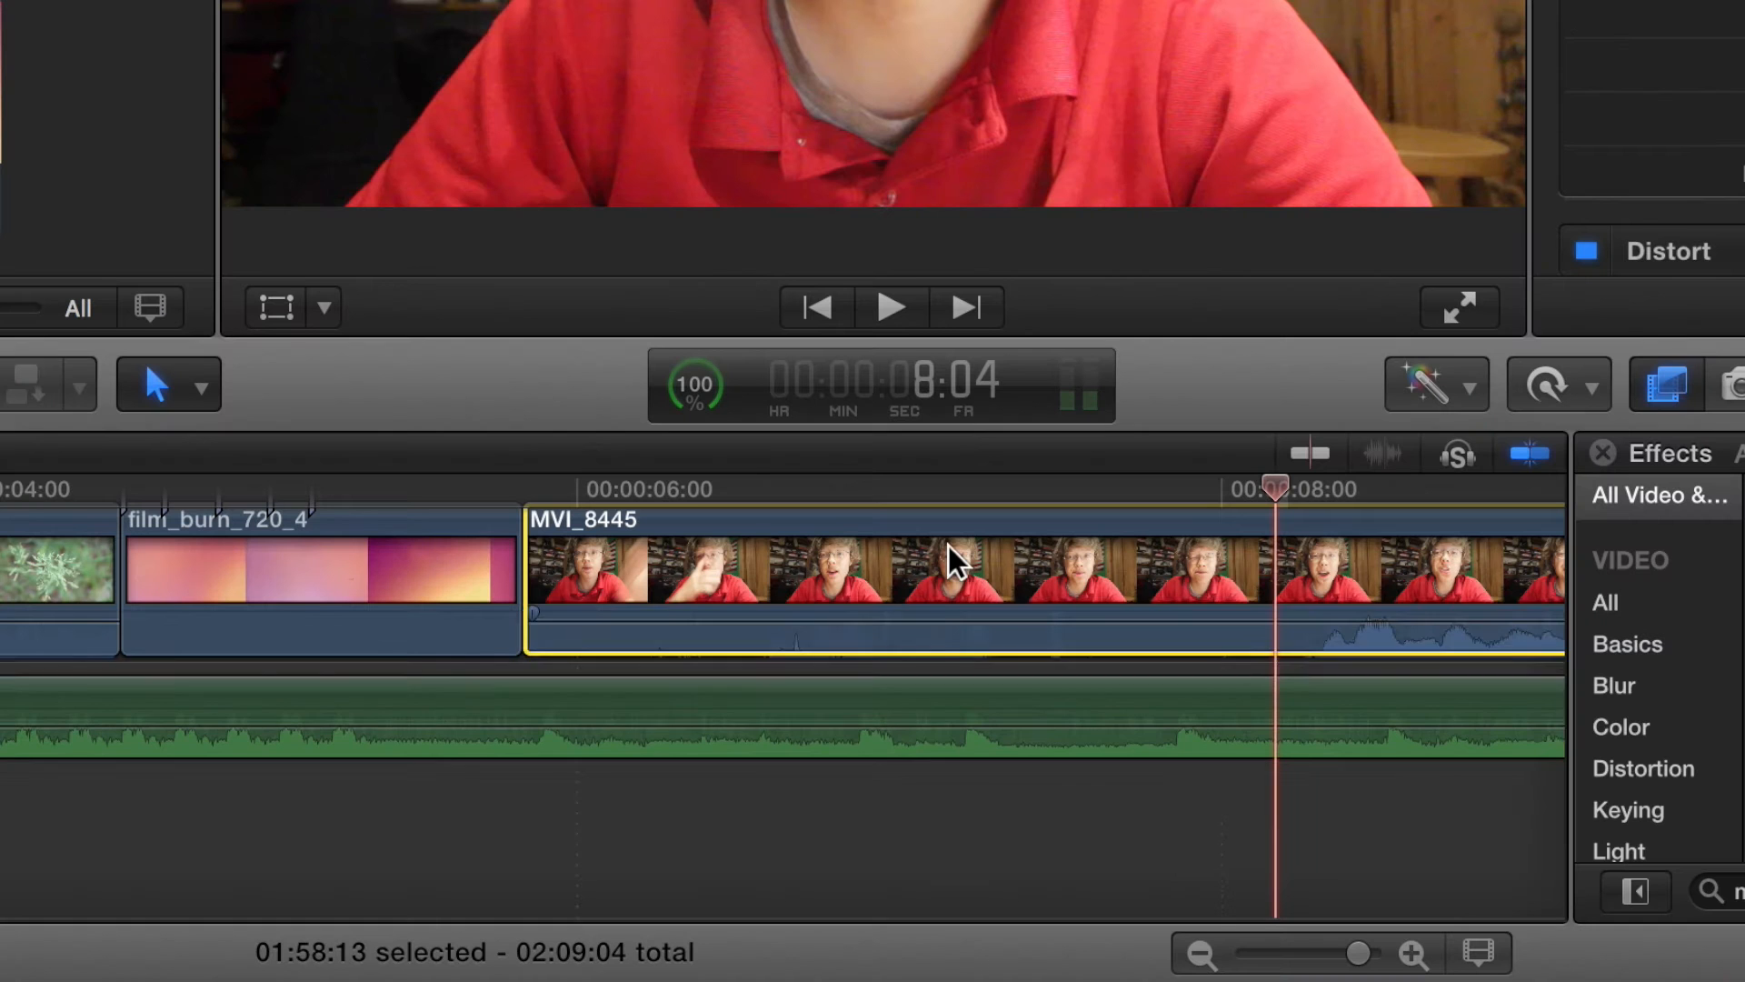
key("ctrl+shift+s")
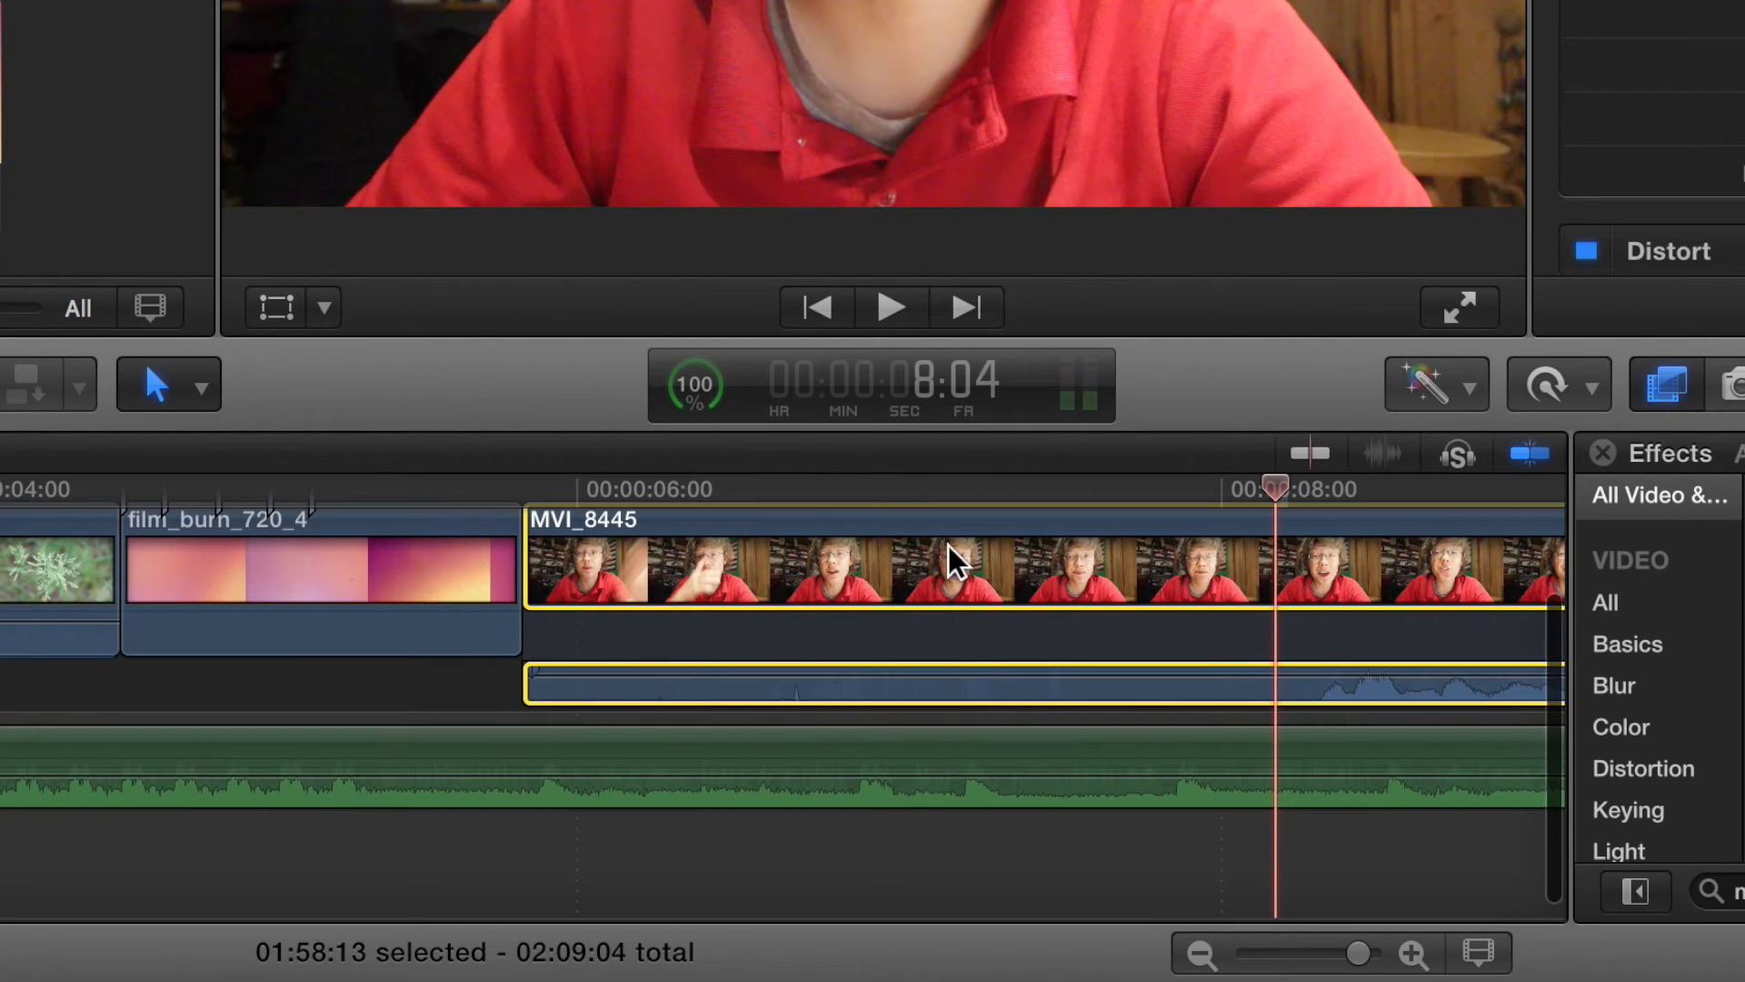
left_click_drag(528, 582, 1335, 577)
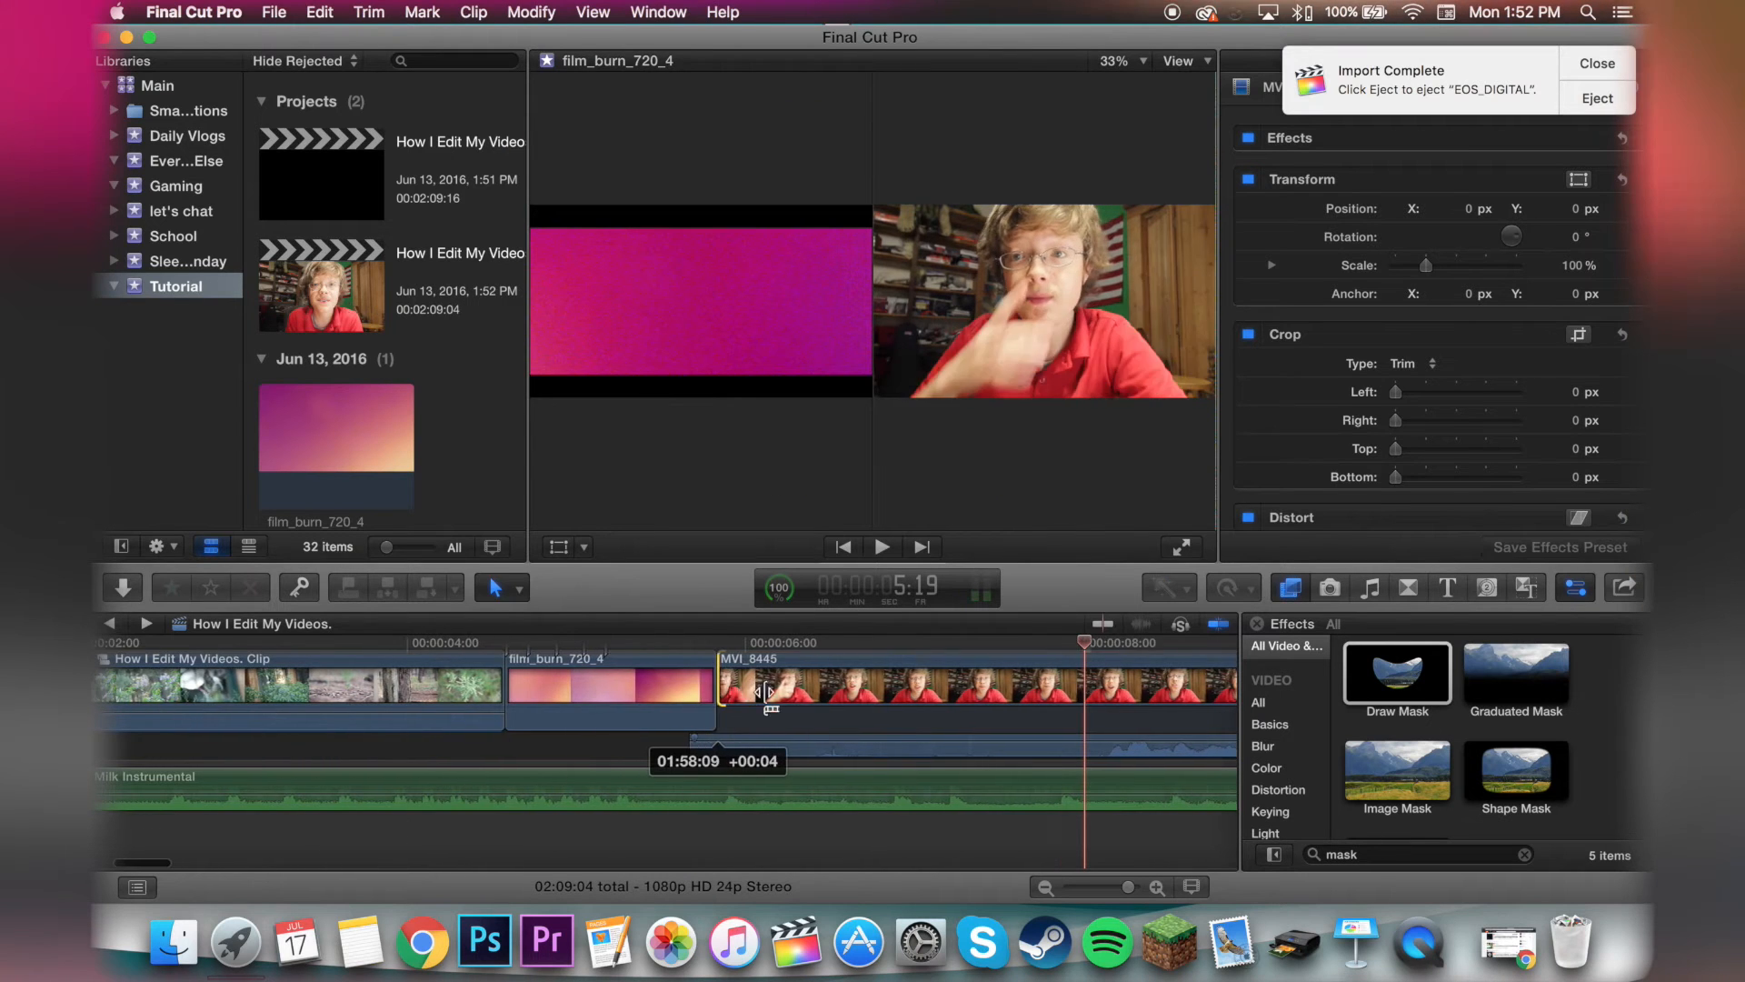
left_click_drag(1118, 689, 722, 714)
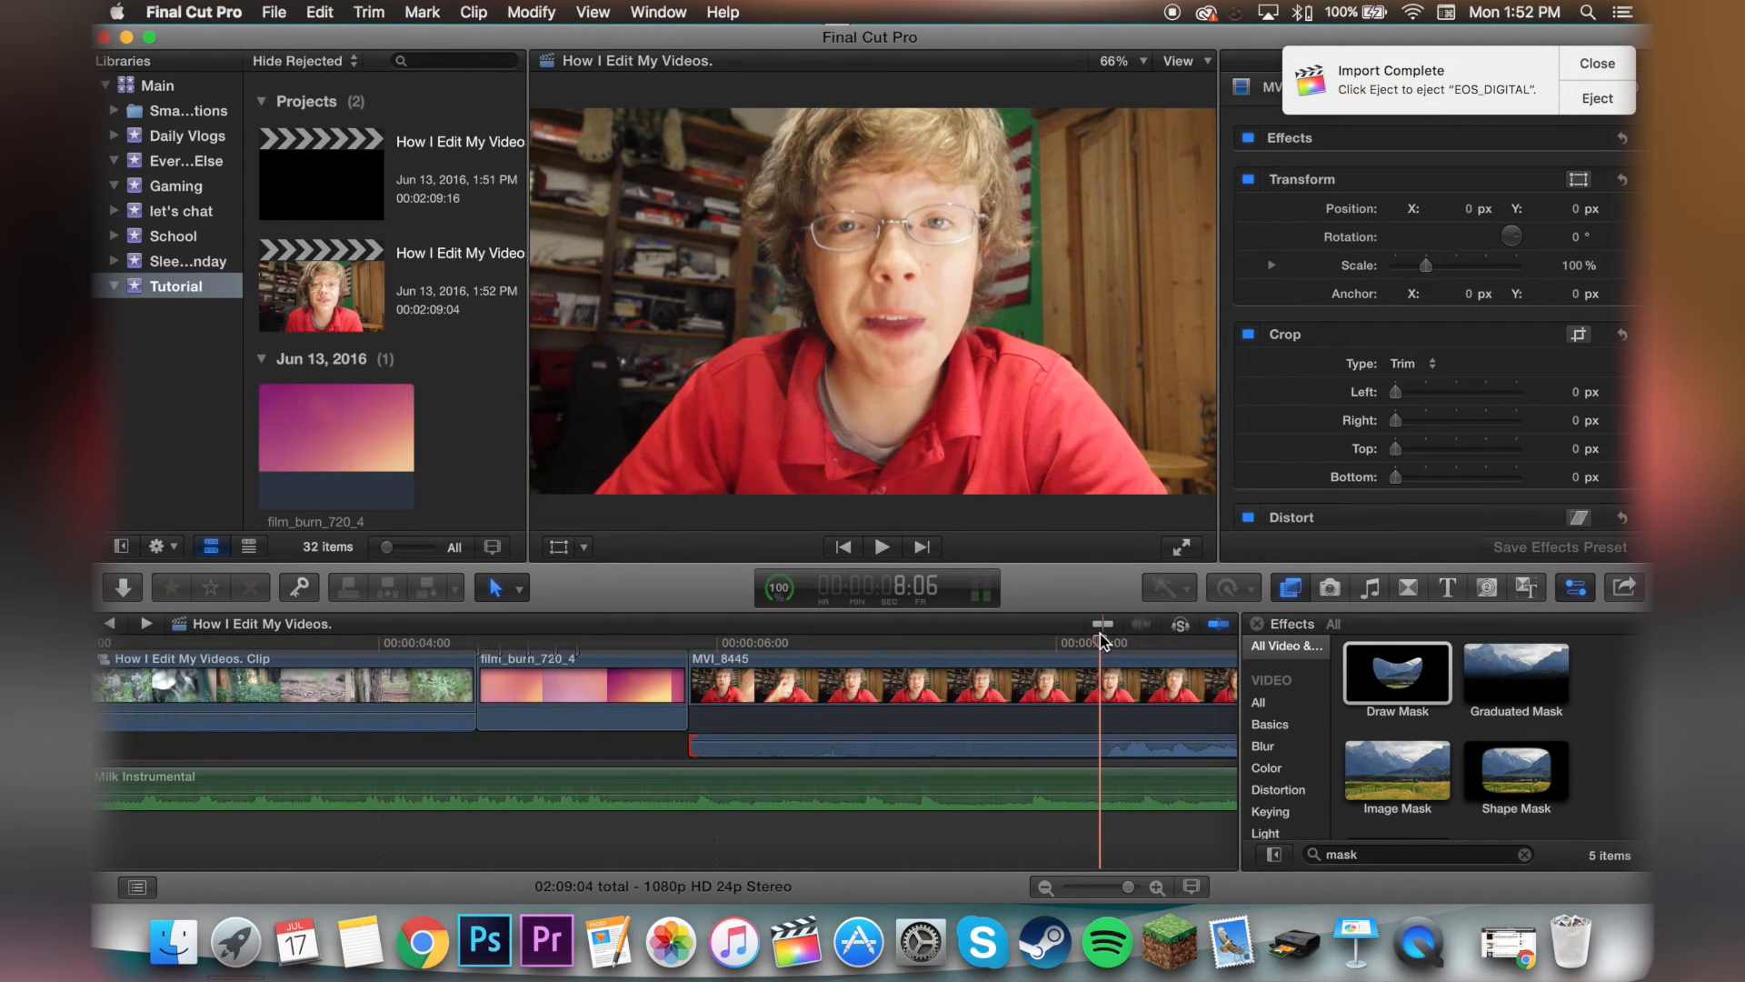
- Search transitions for "wipe" and "slide", add Slide at the cut between film_burn_720_4 and MVI_8445, and set its type to Slide Push
left_click(1410, 589)
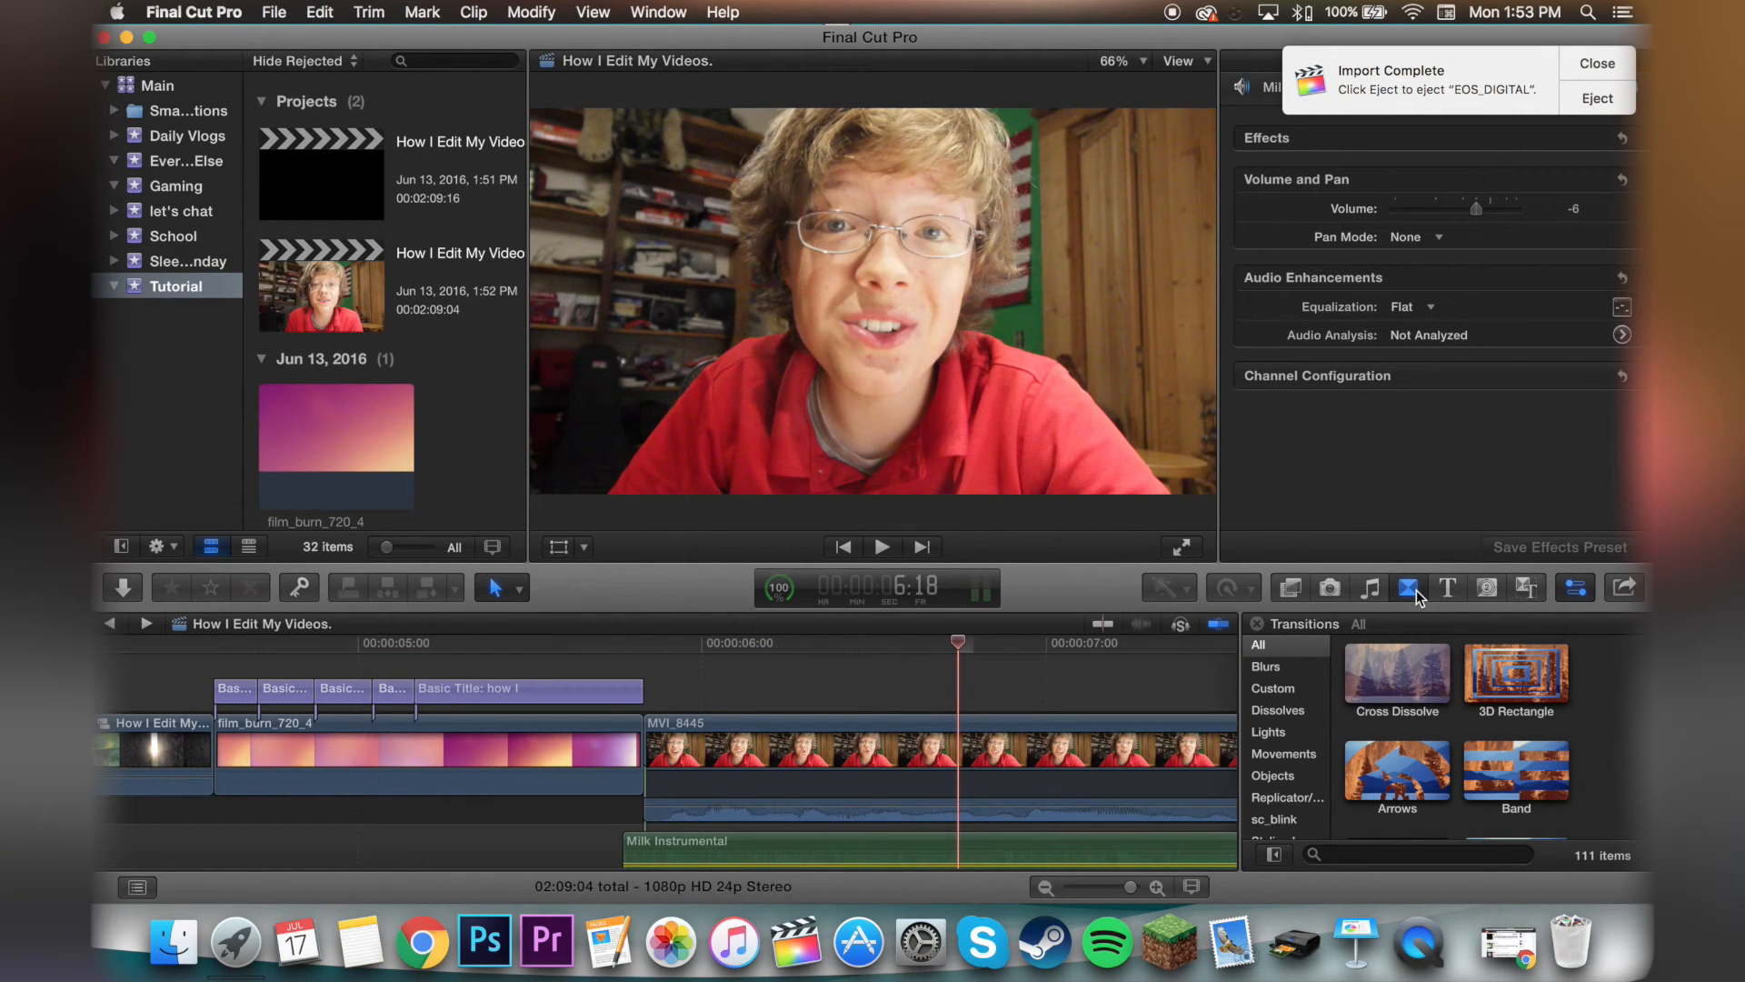
left_click(1366, 855)
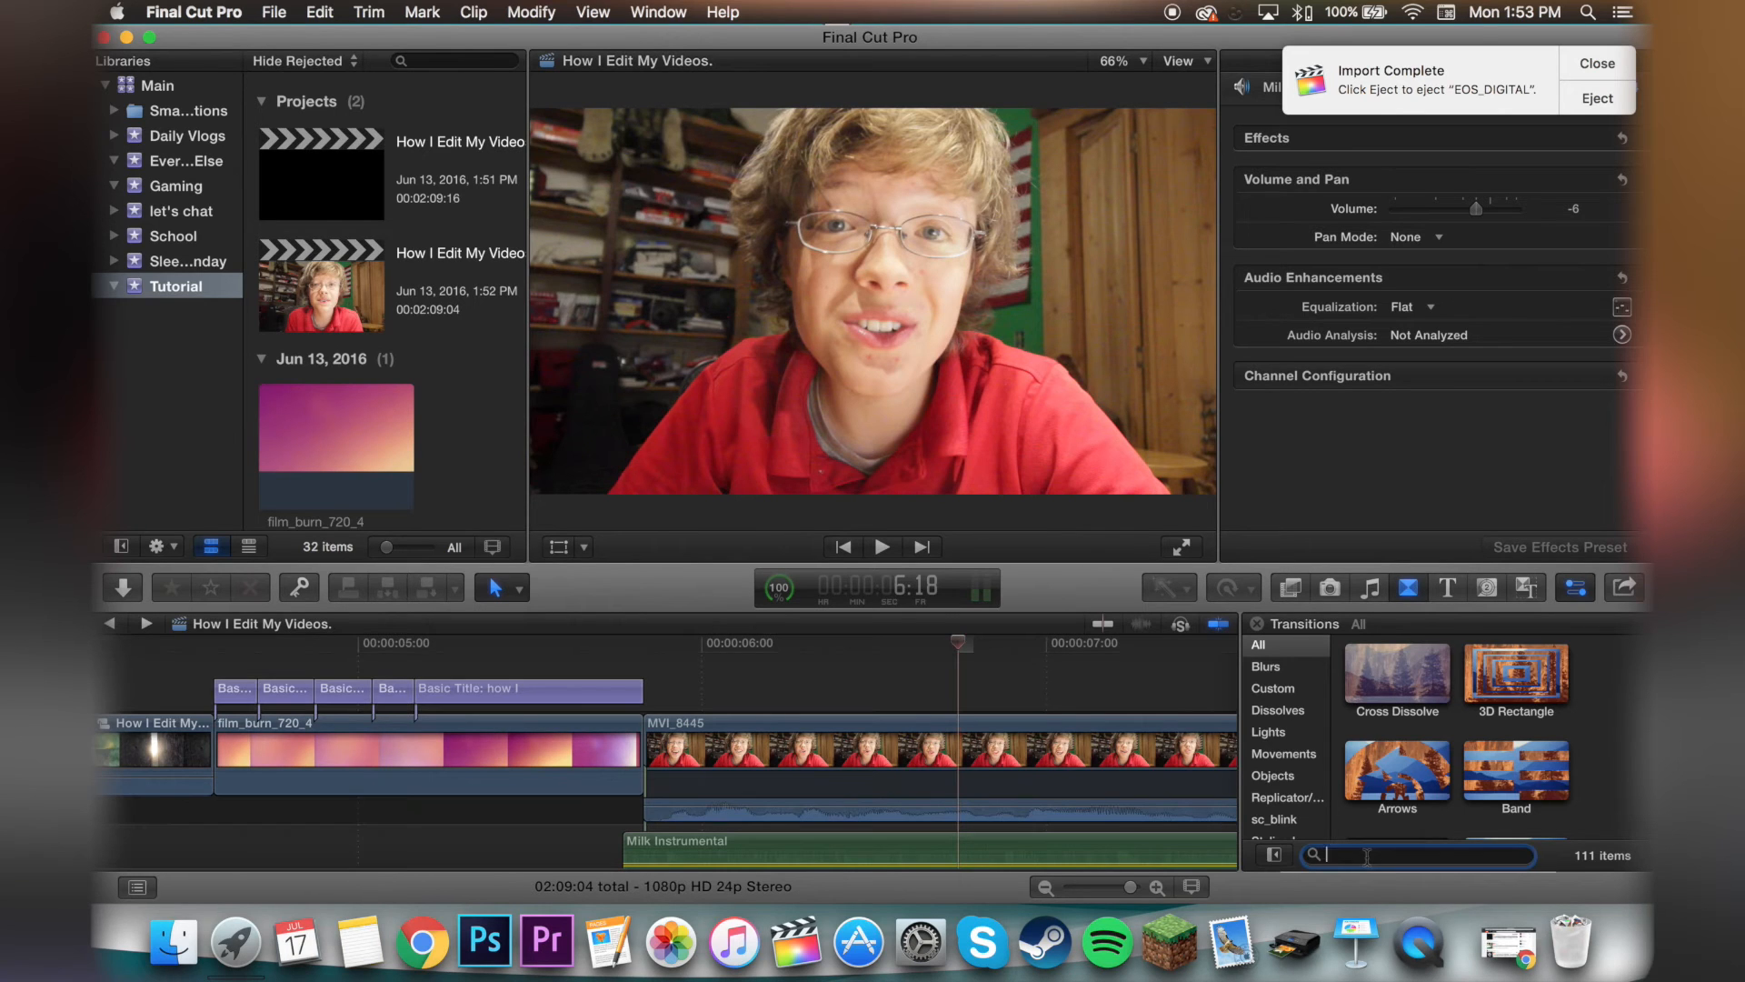
type("wipe")
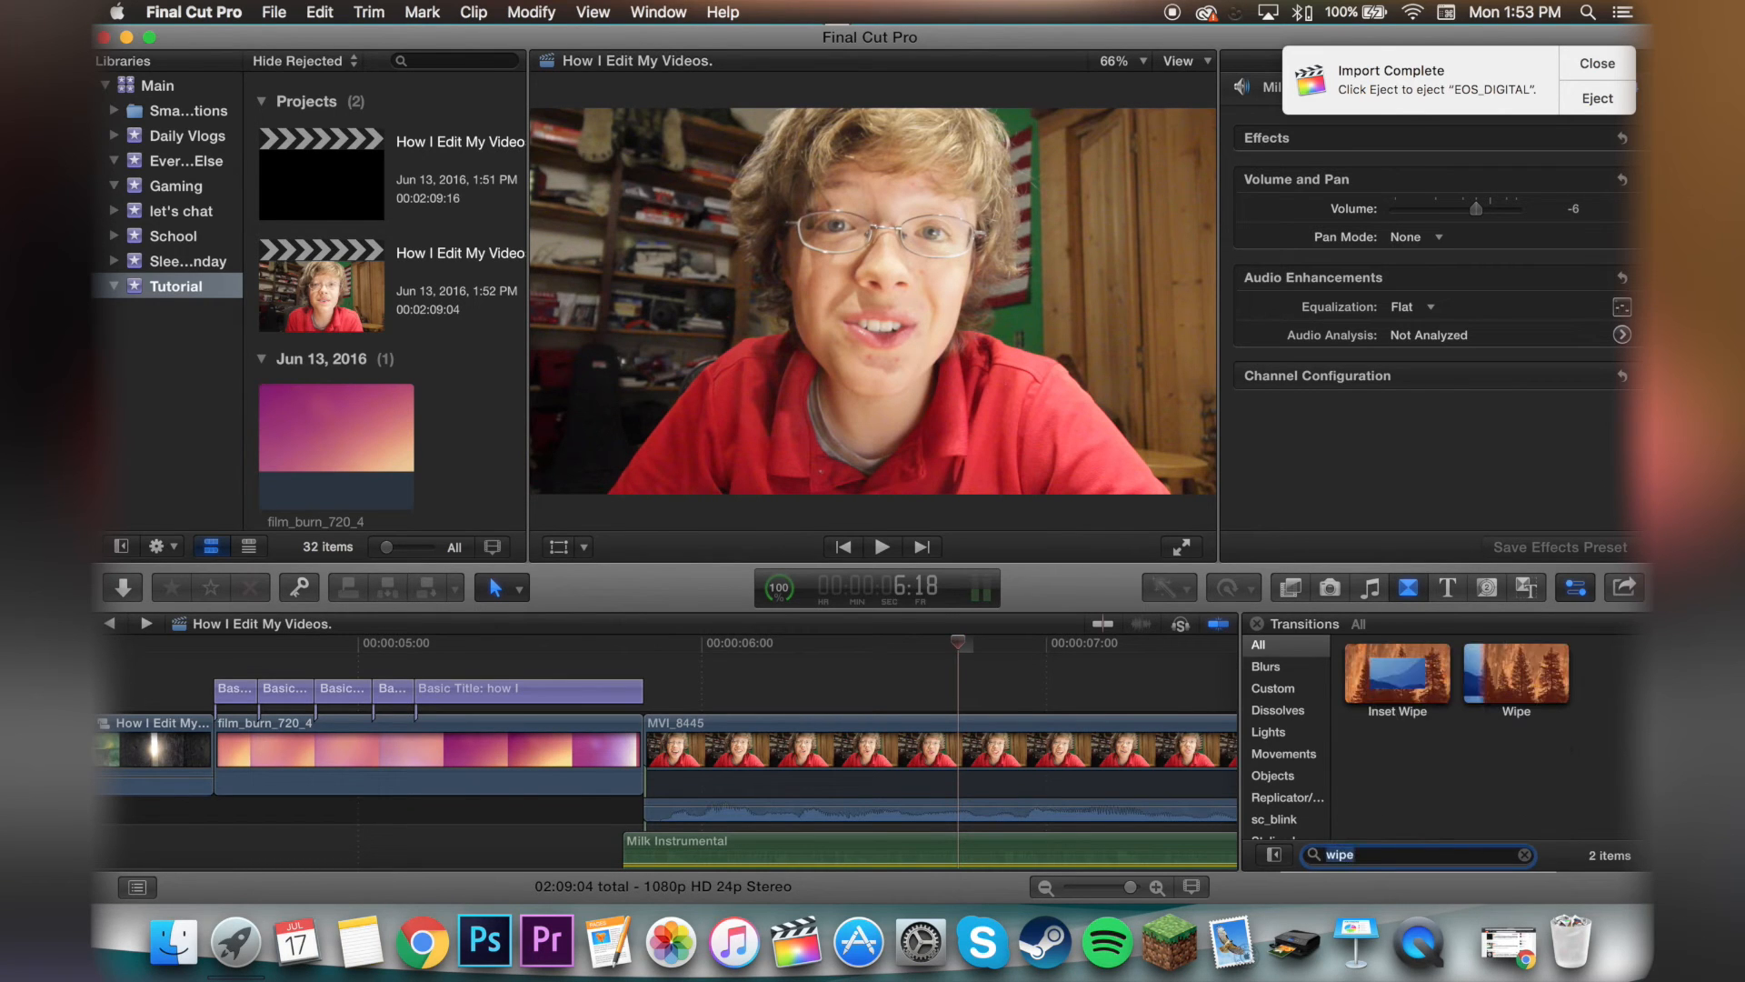
type("slide")
left_click_drag(1391, 791, 614, 747)
left_click(1406, 169)
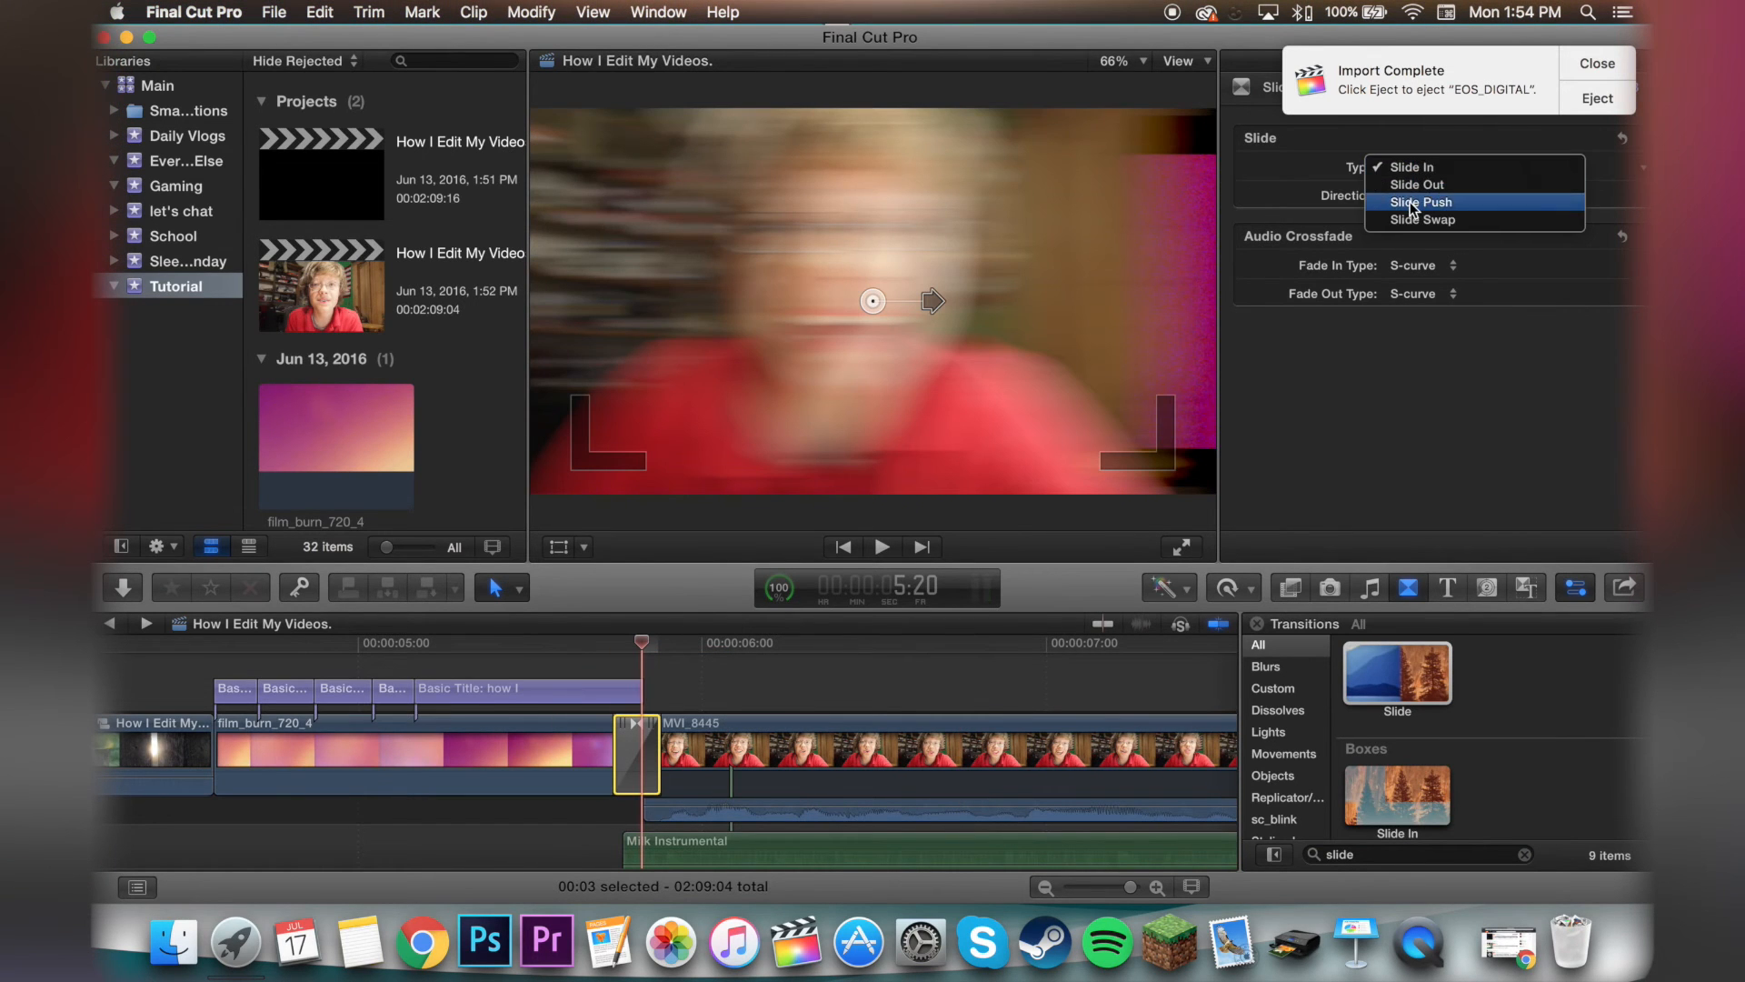
left_click(1410, 201)
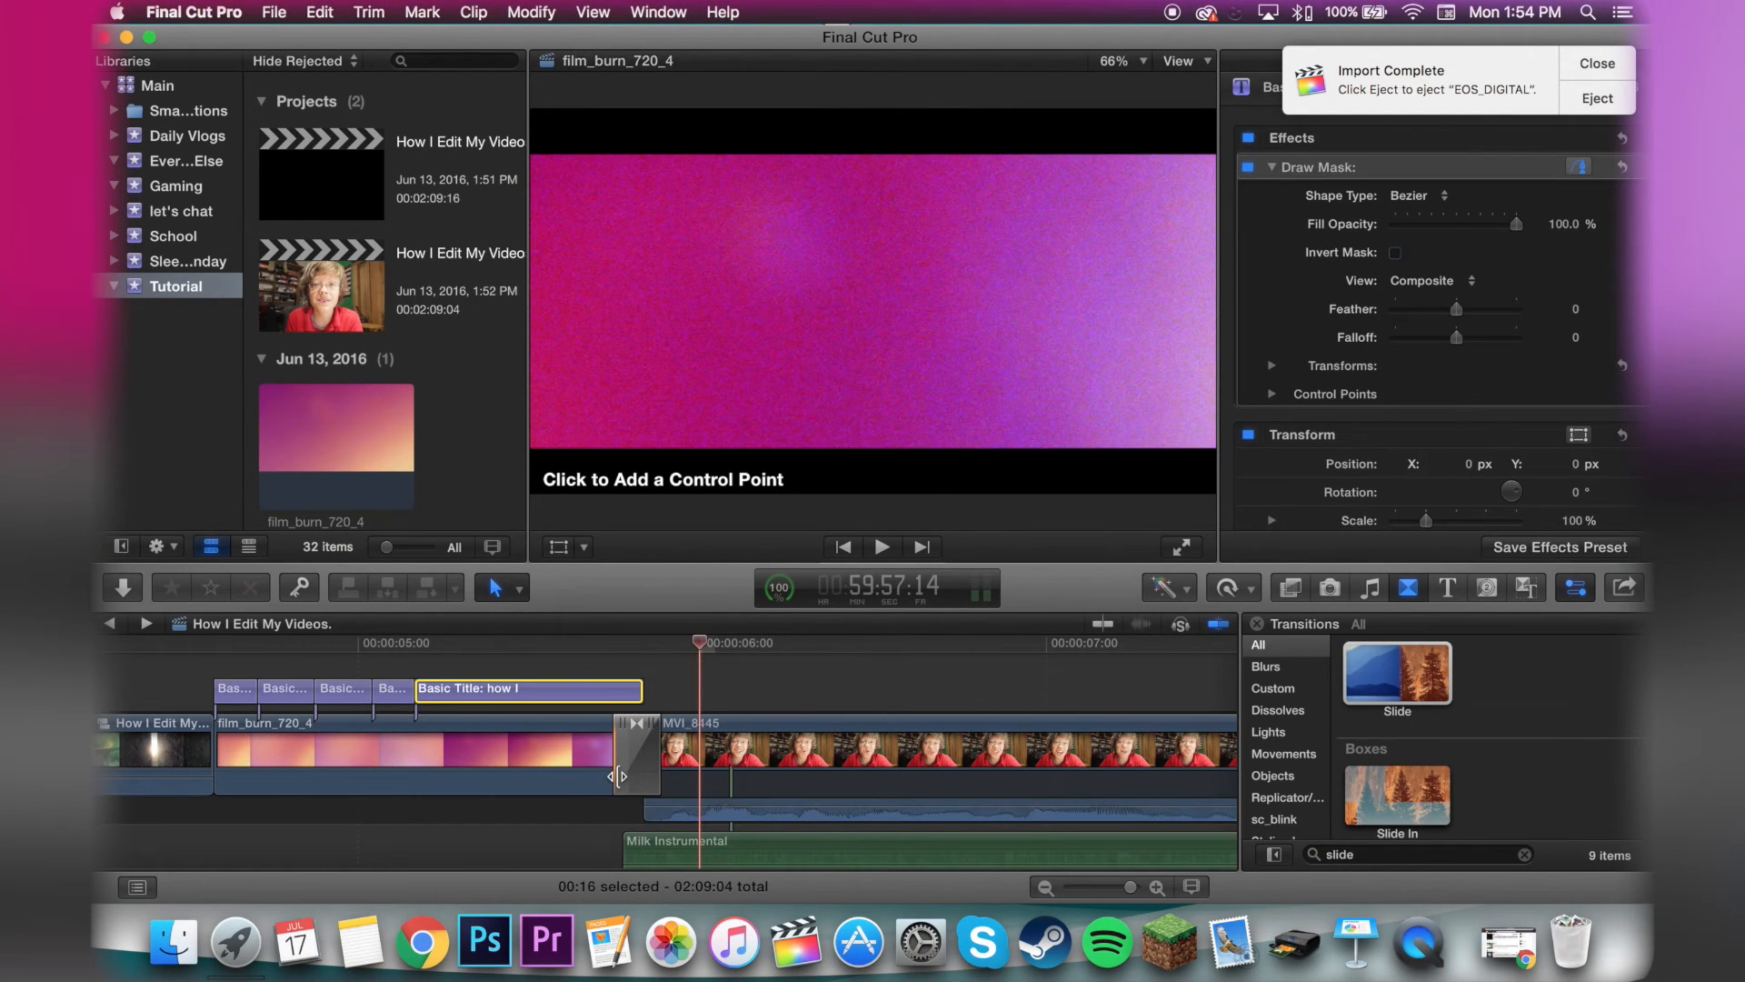
- Add Swish 9 Single PE116801 (2).mp3 from Finder's Downloads folder over the slide transition and play it back
left_click(642, 671)
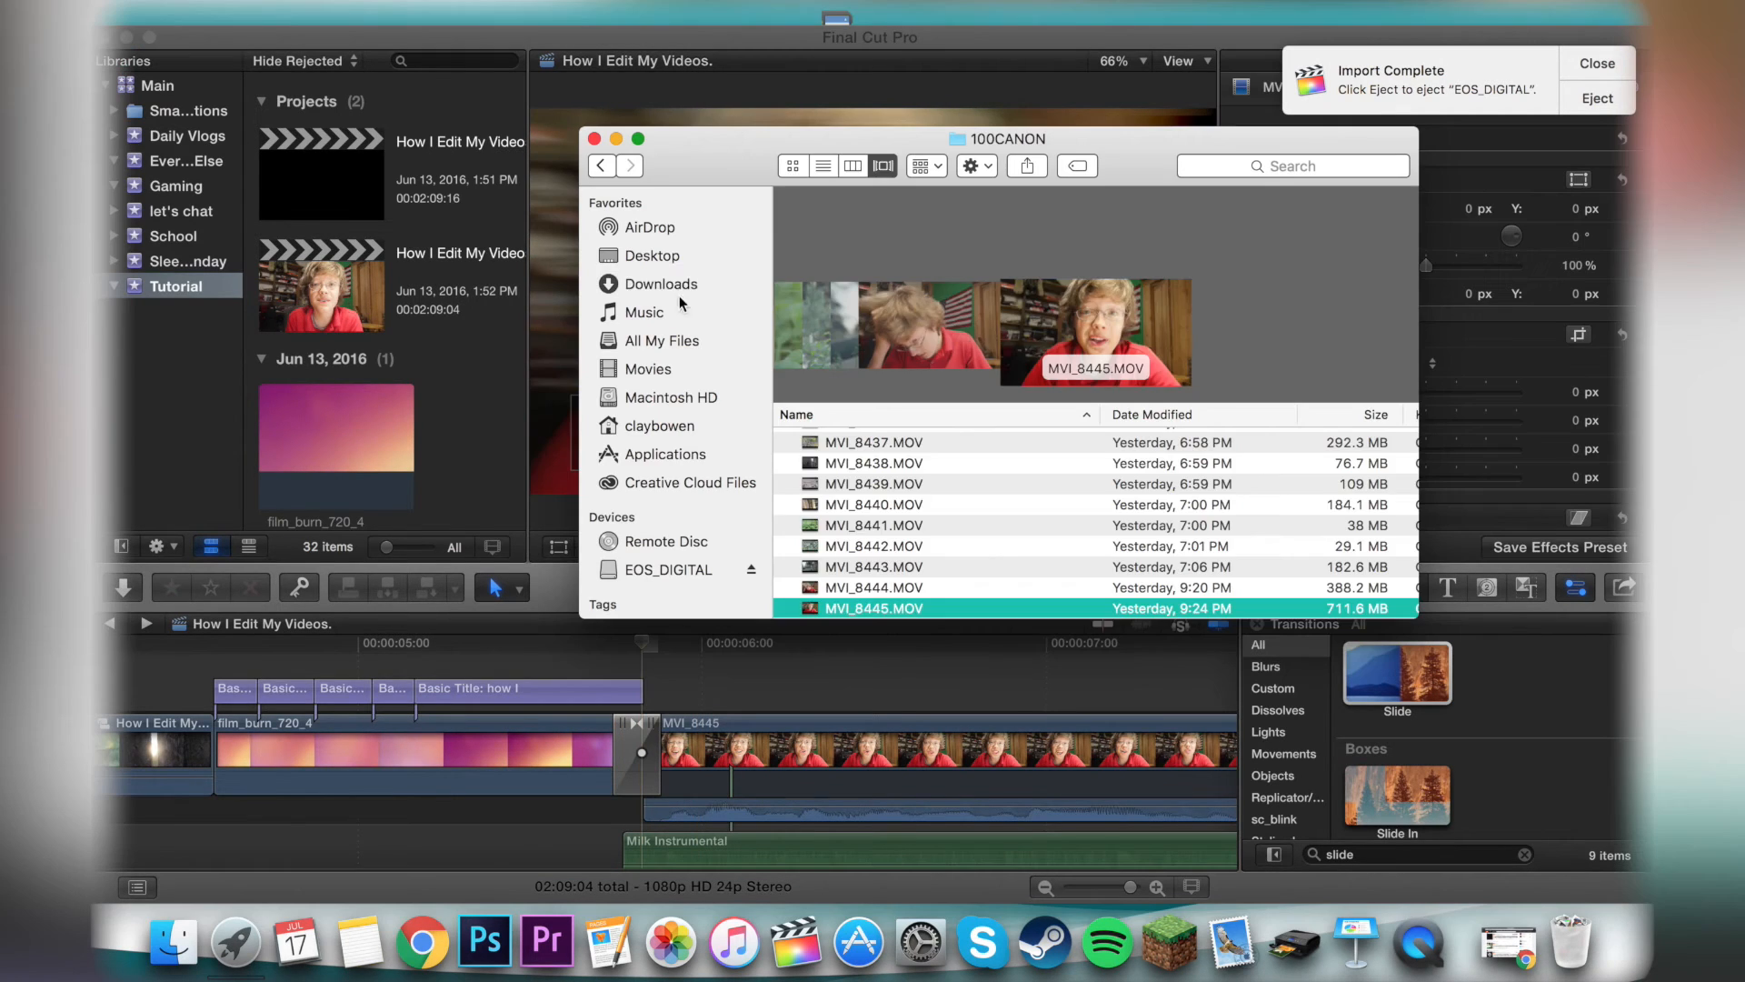
left_click(691, 284)
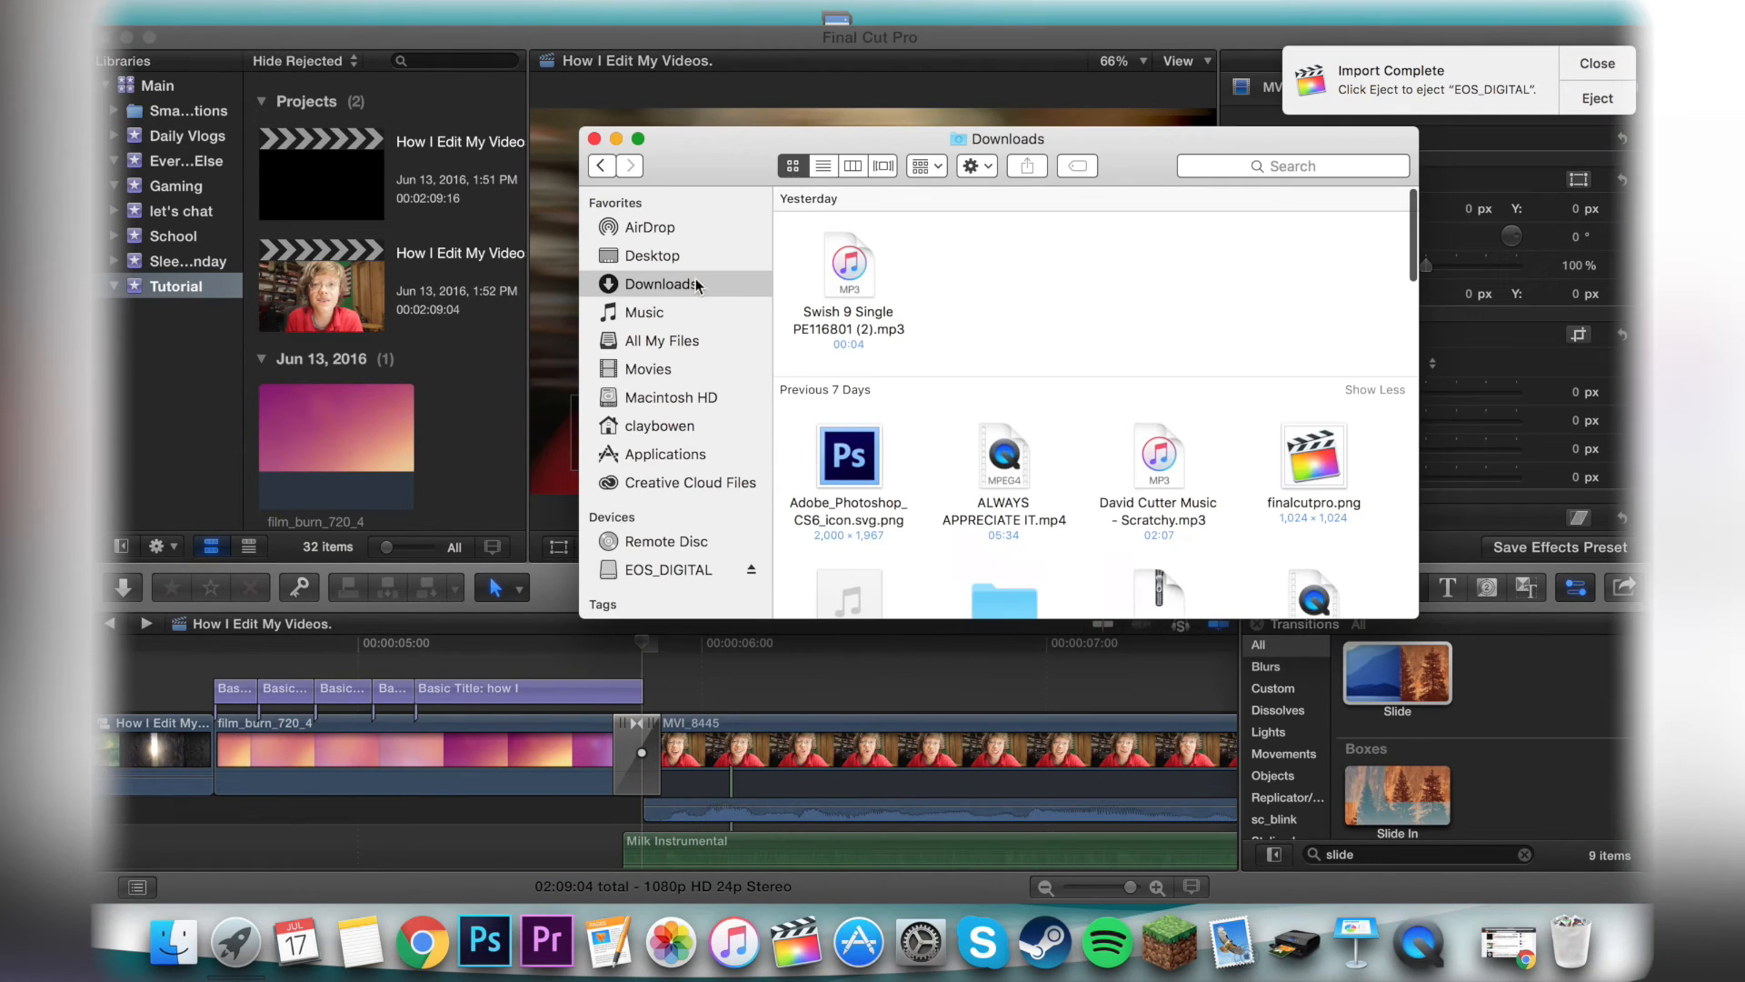
left_click_drag(870, 288, 614, 649)
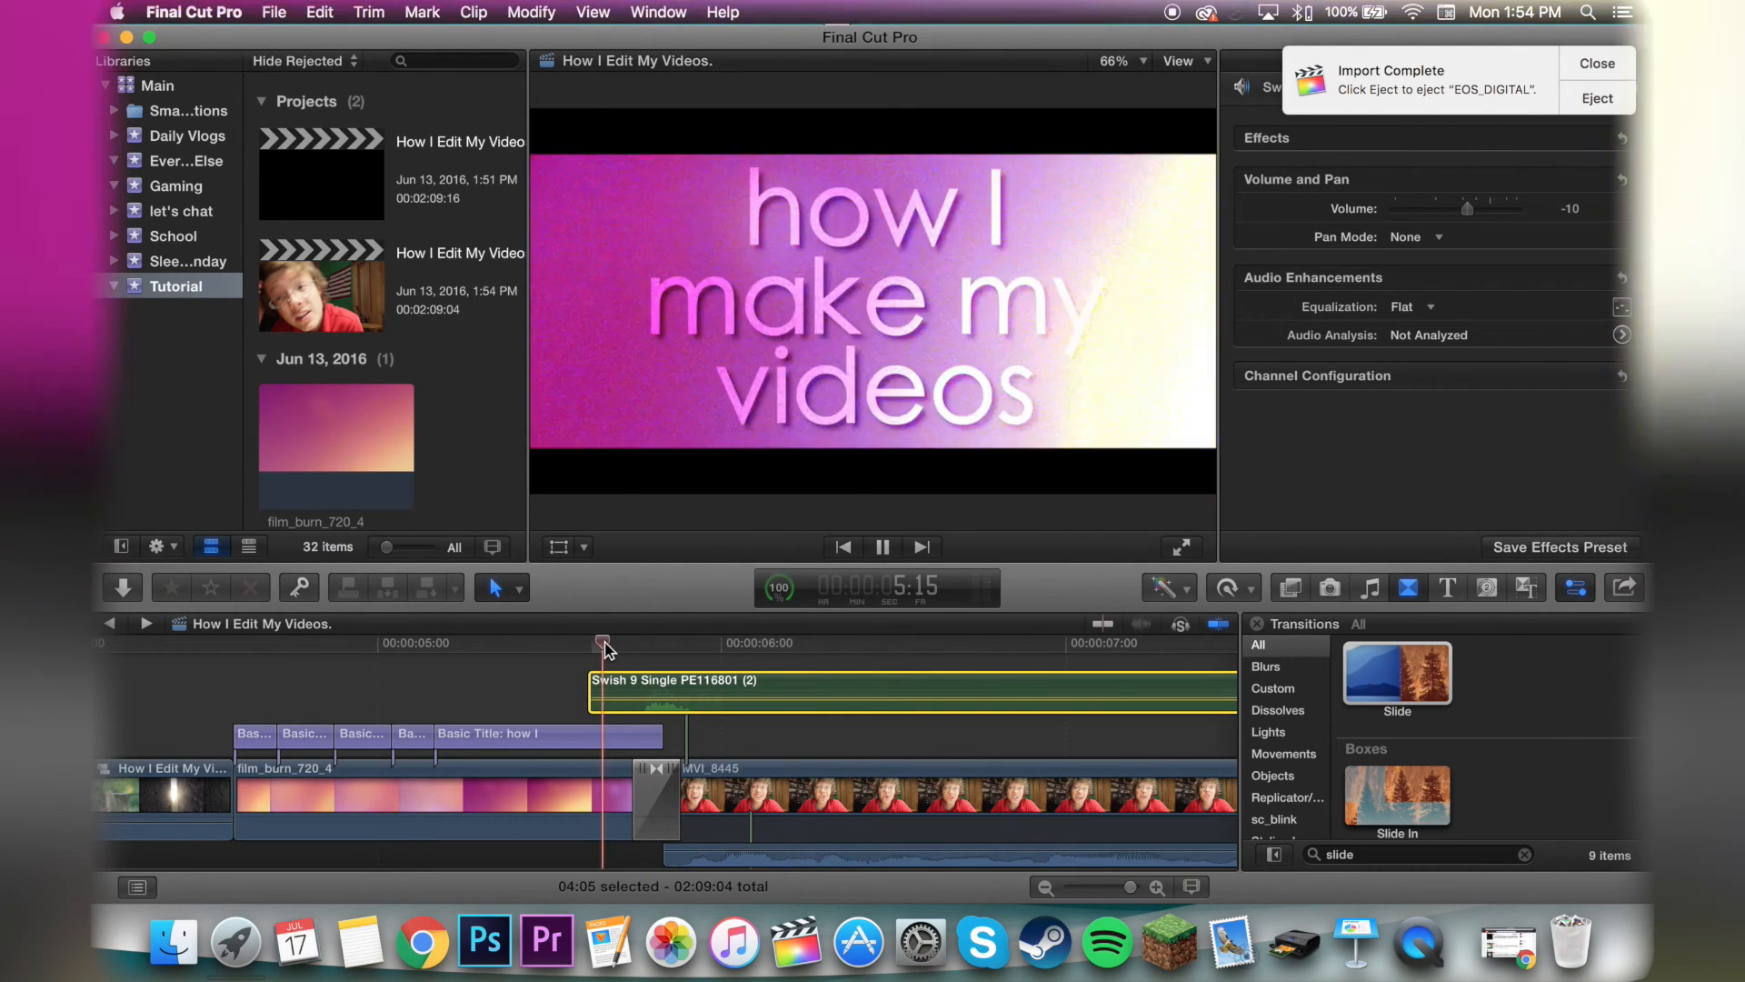
key("space")
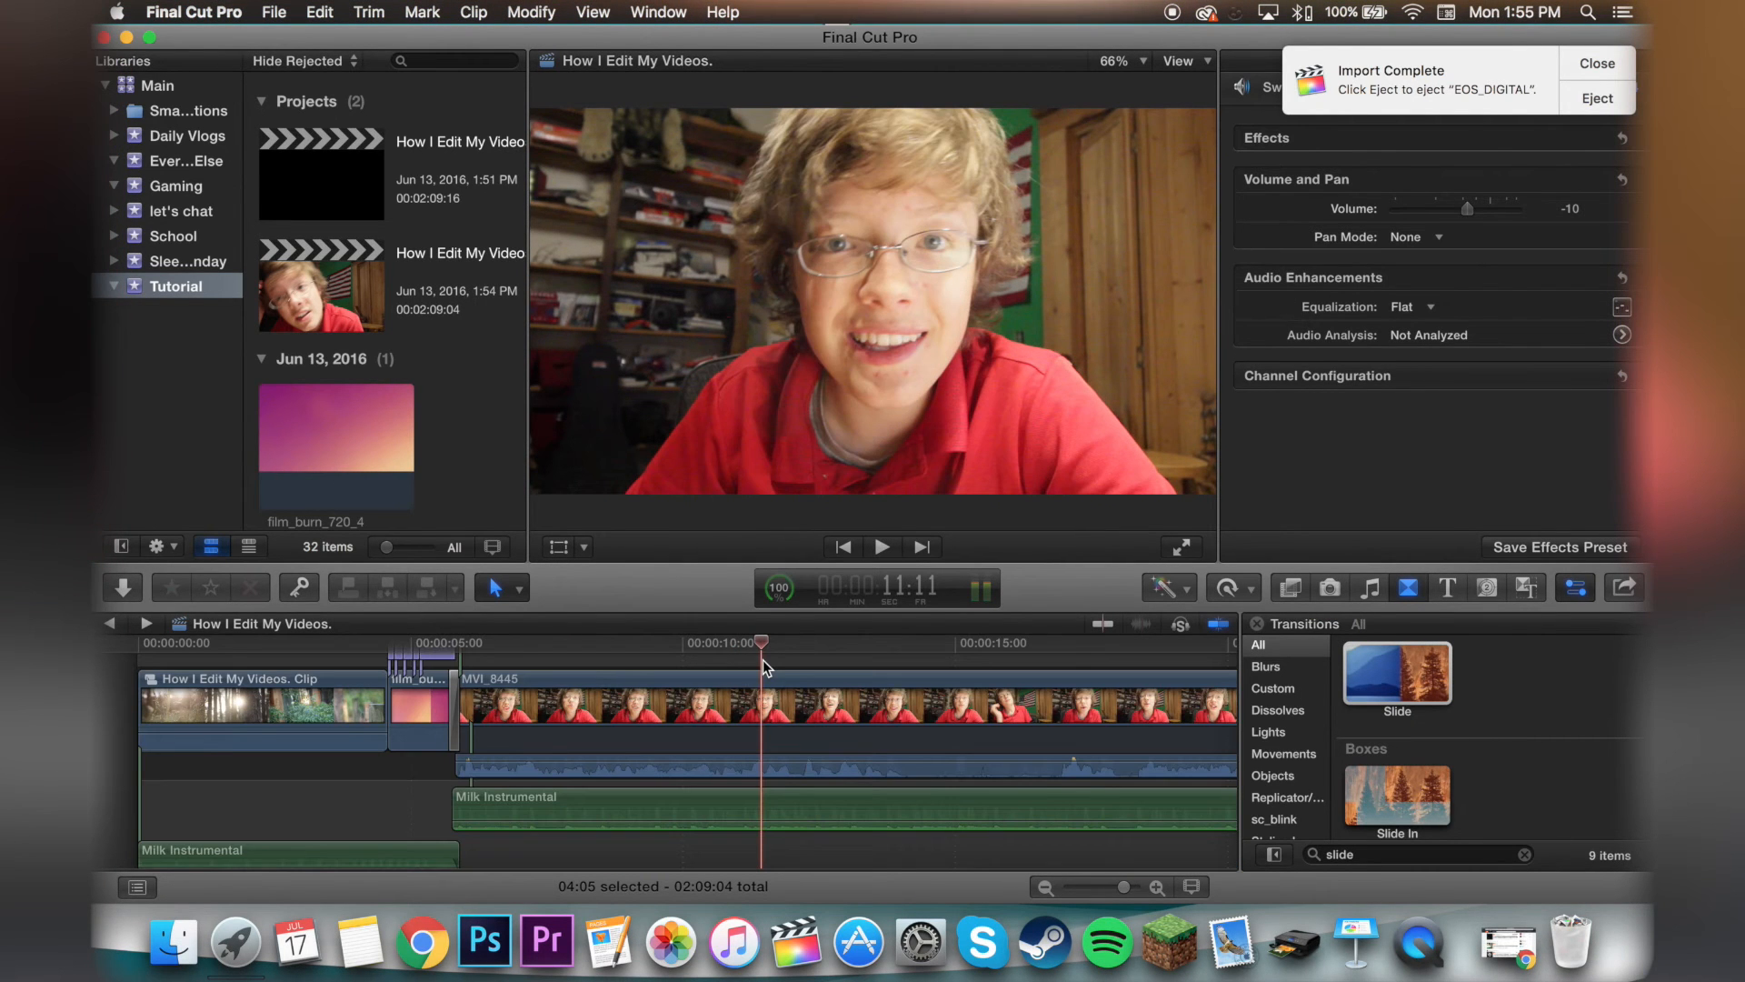
- Scrub to about 12 seconds and connect Screen Shot 2016-05-23 at 5.29.39 PM from Finder's Edit Comments folder above MVI_8445
left_click_drag(762, 648, 835, 657)
scroll(836, 656, "up", 3)
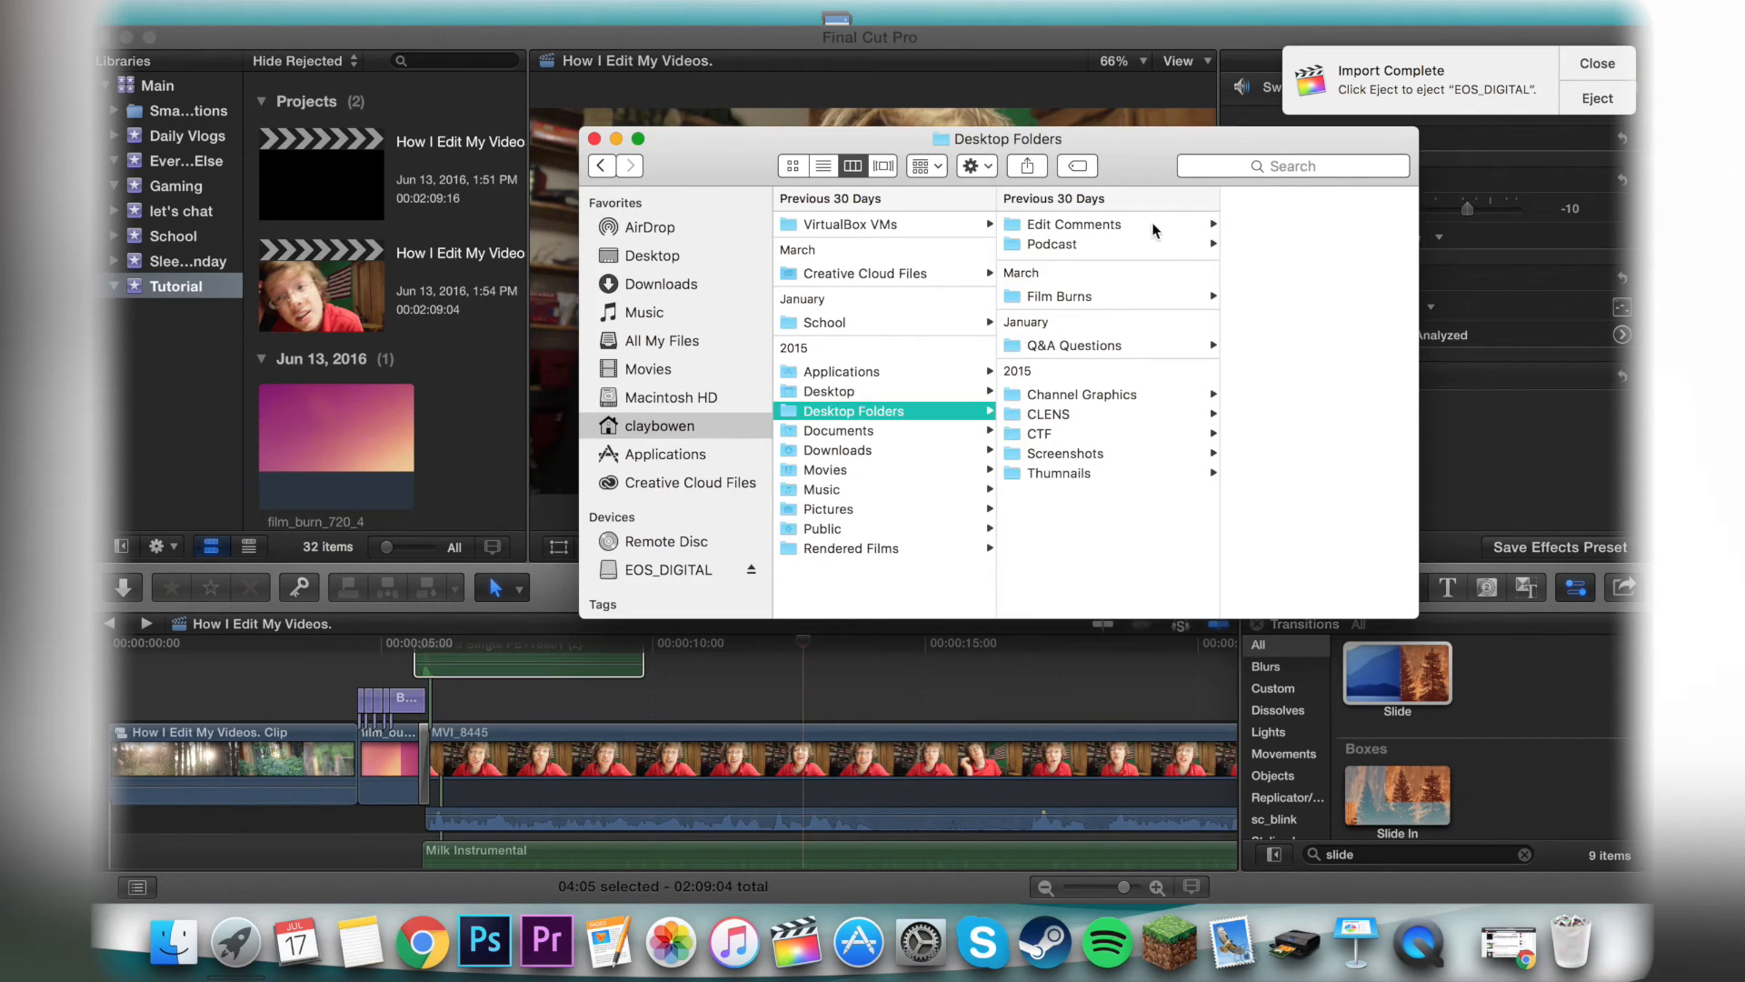
left_click(1152, 222)
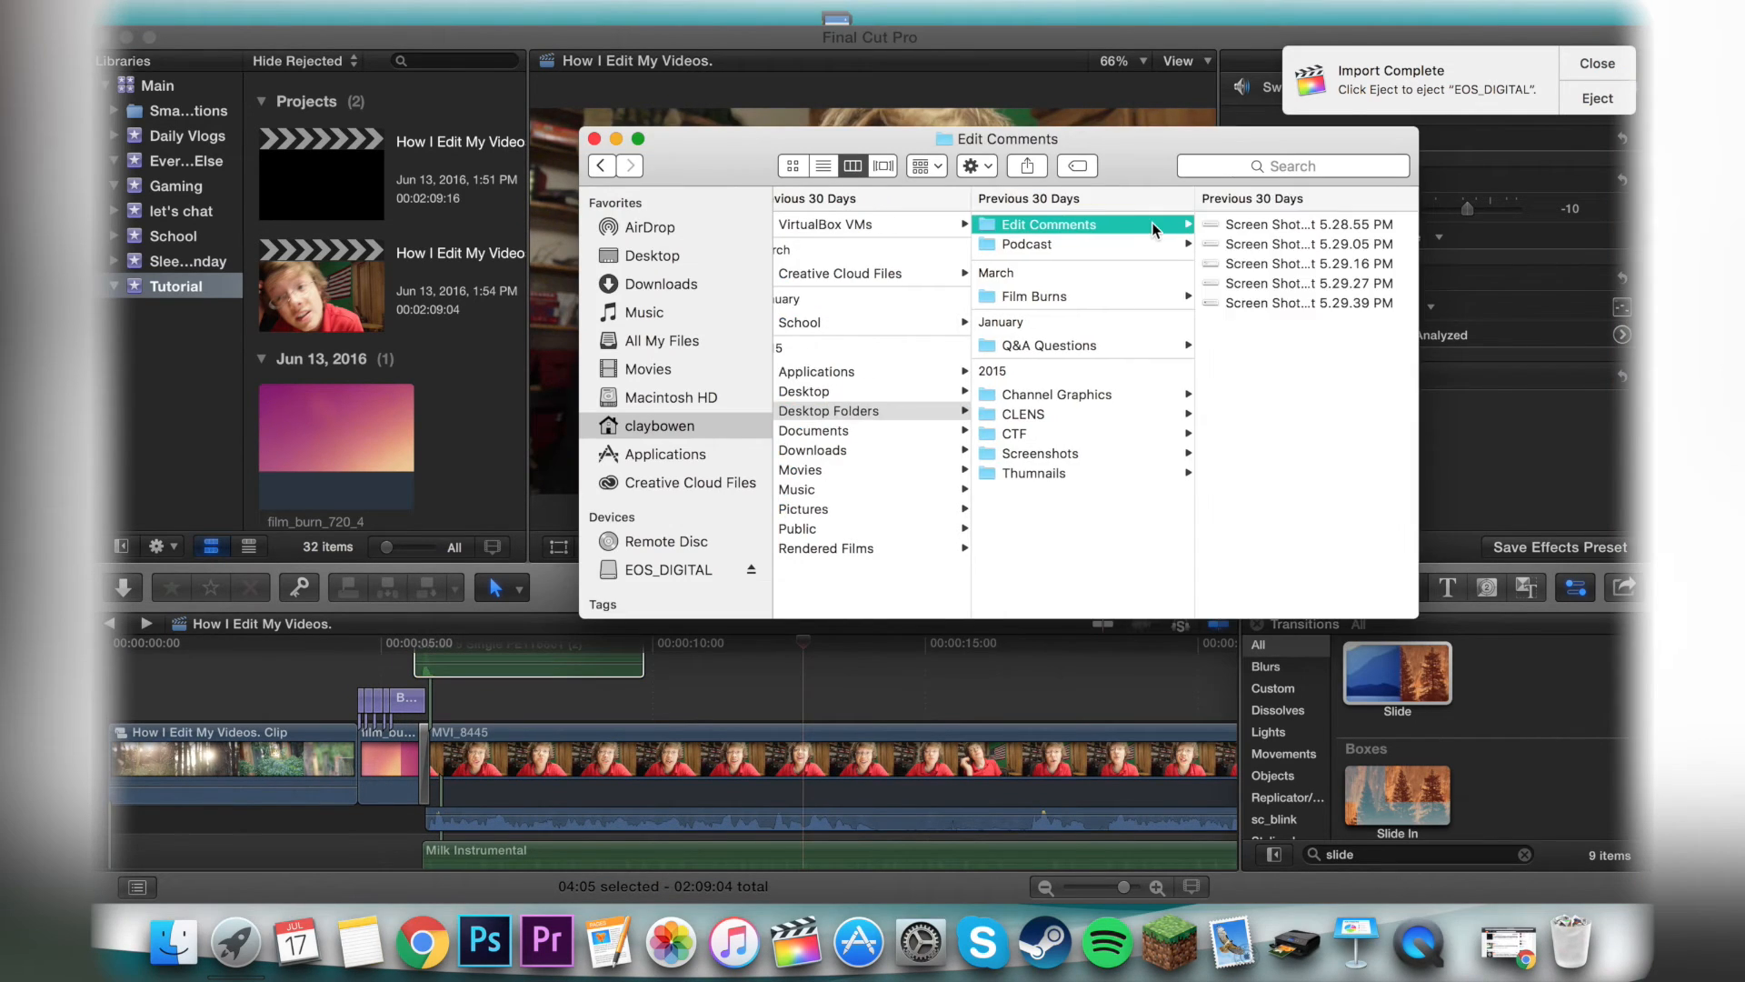
left_click(1249, 320)
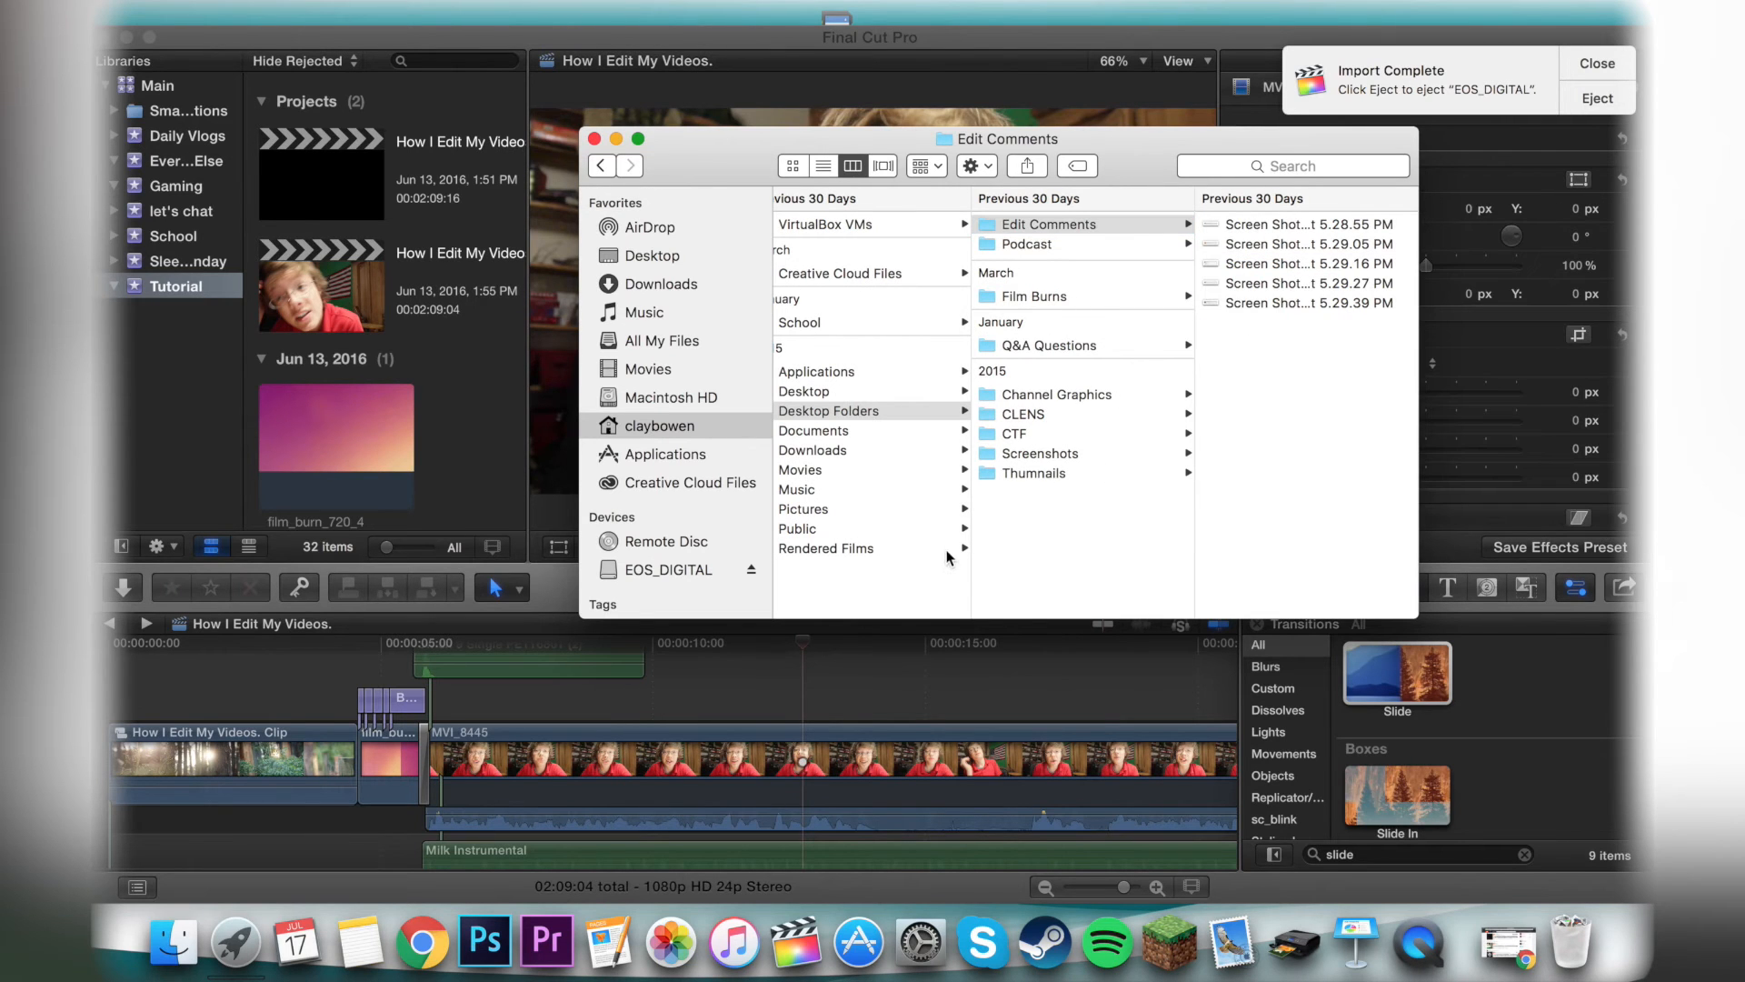
left_click(1309, 282)
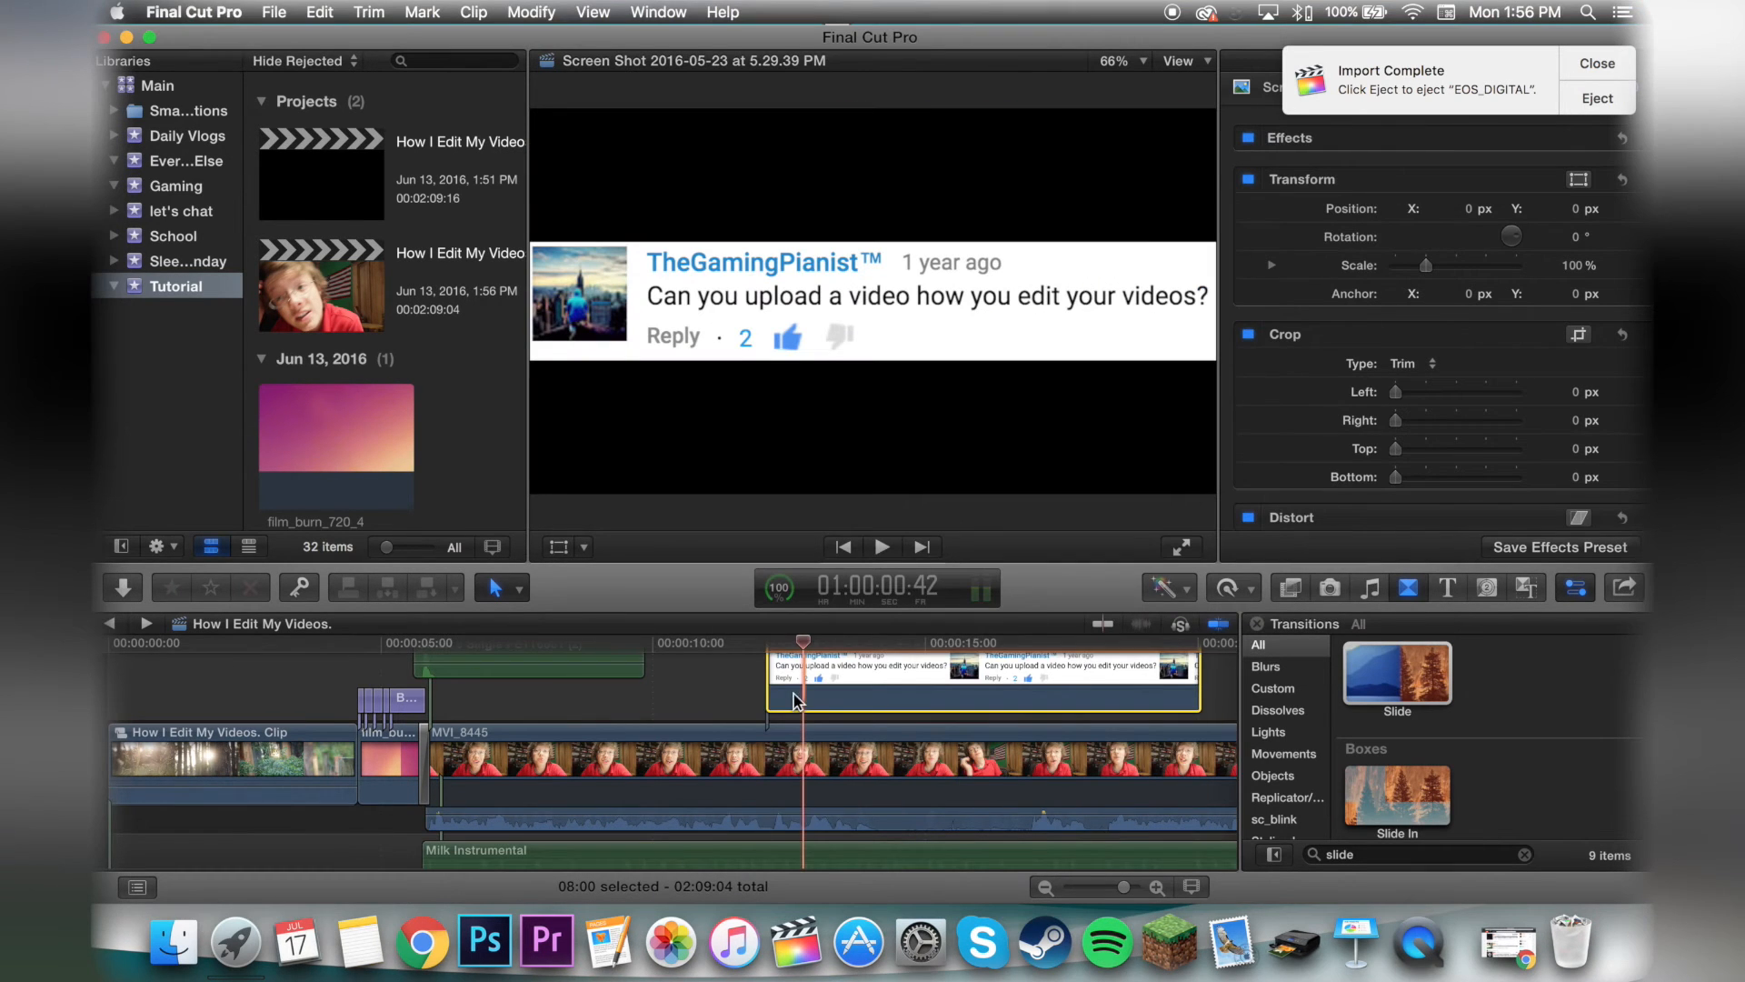
- Enable Transform for the Screen Shot 2016-05-23 at 5.28.55 PM clip and keyframe its scale at 0% at its start
scroll(794, 695, "up", 5)
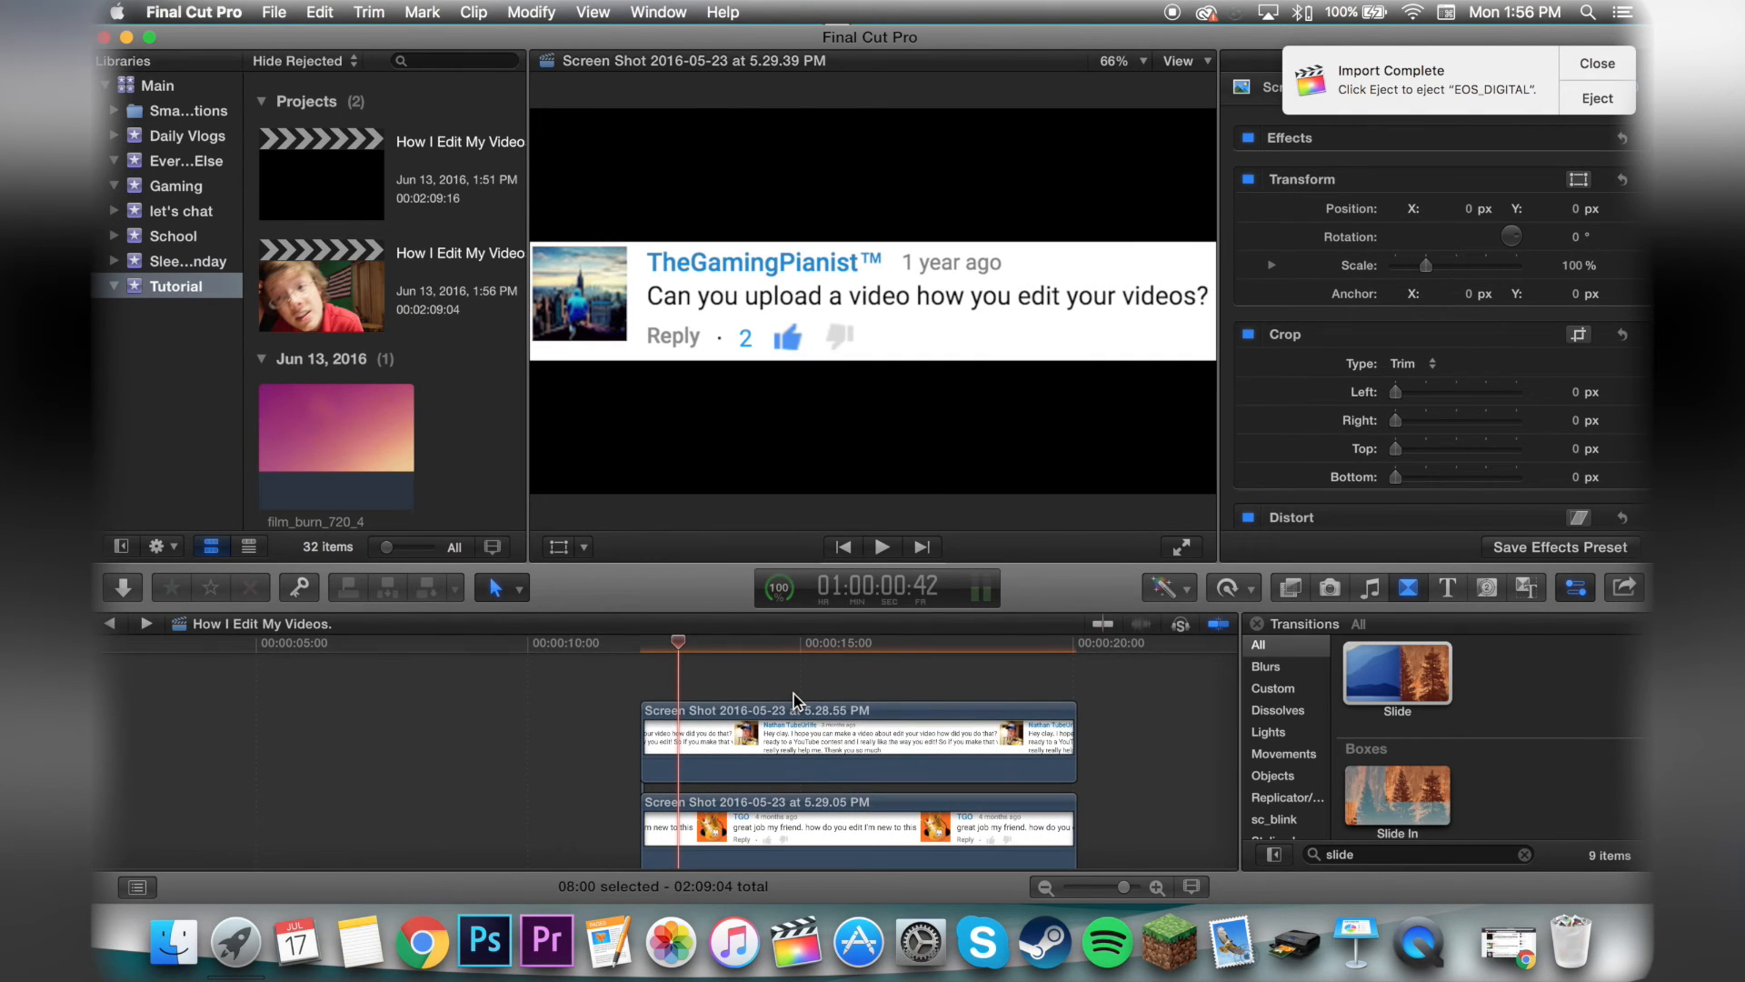
left_click(793, 709)
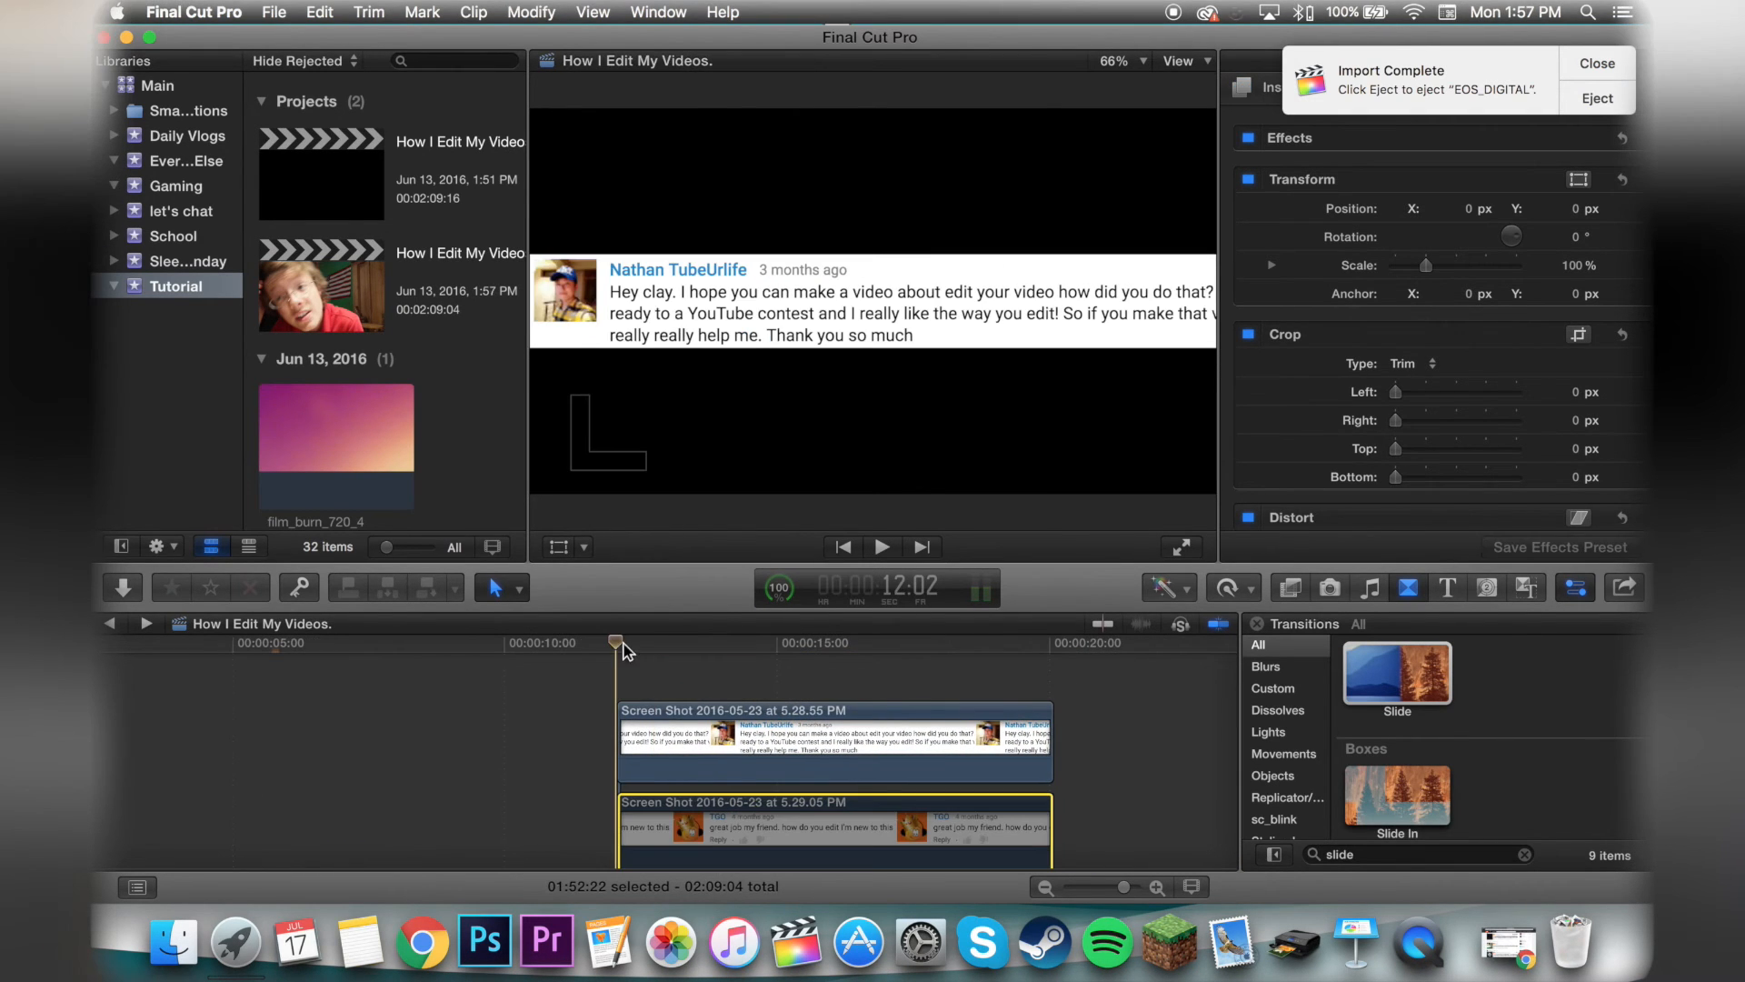
left_click(559, 546)
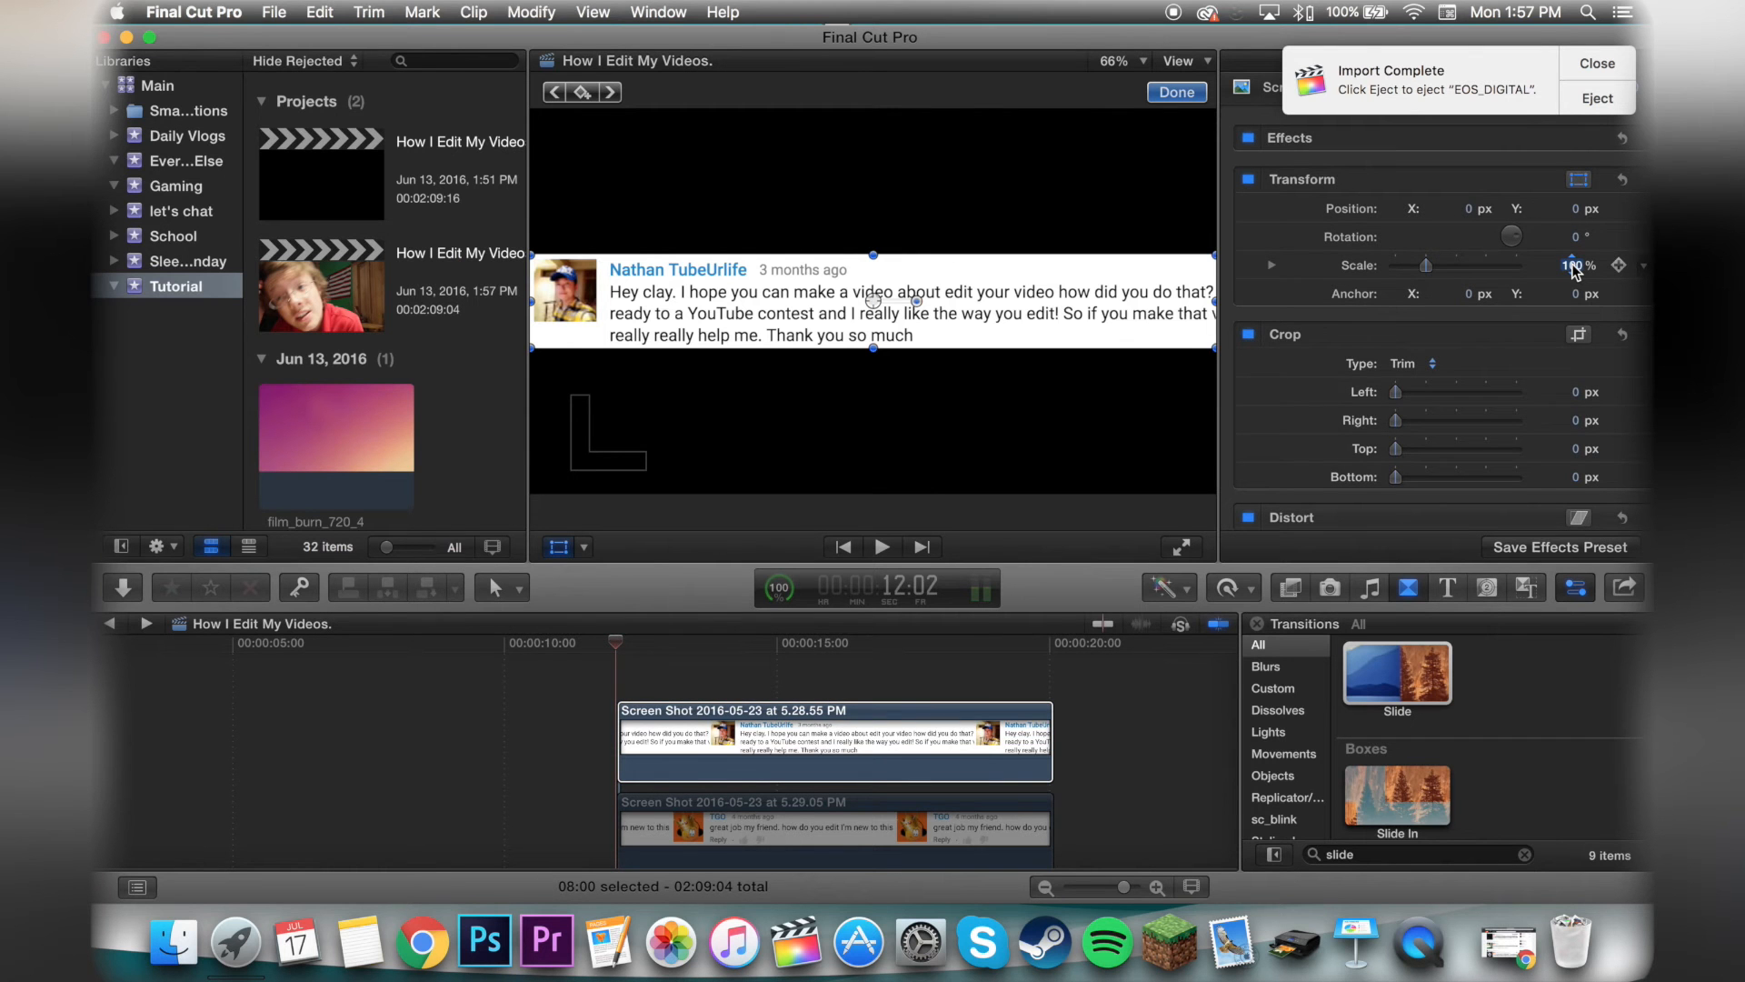
type("0")
key("Return")
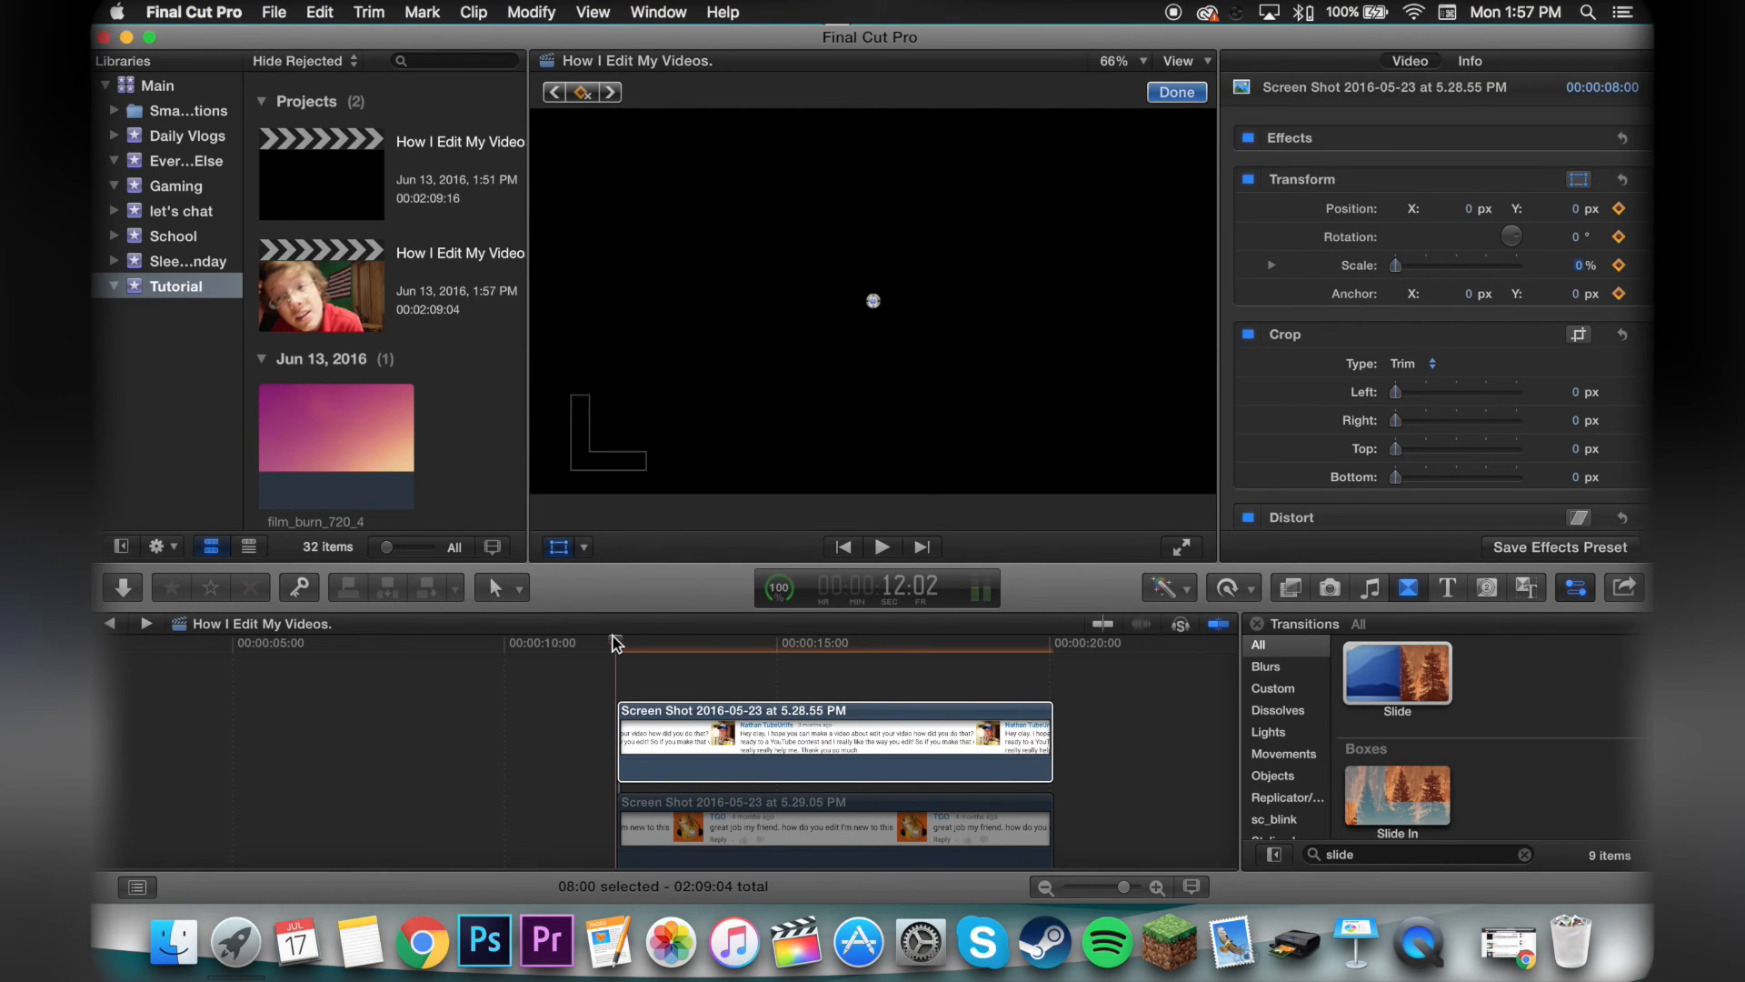
- Advance three frames from the clip's start to 12:05 and raise the comment screenshot's scale to 80%
left_click(617, 644)
key("Right")
key("Right")
key("Right")
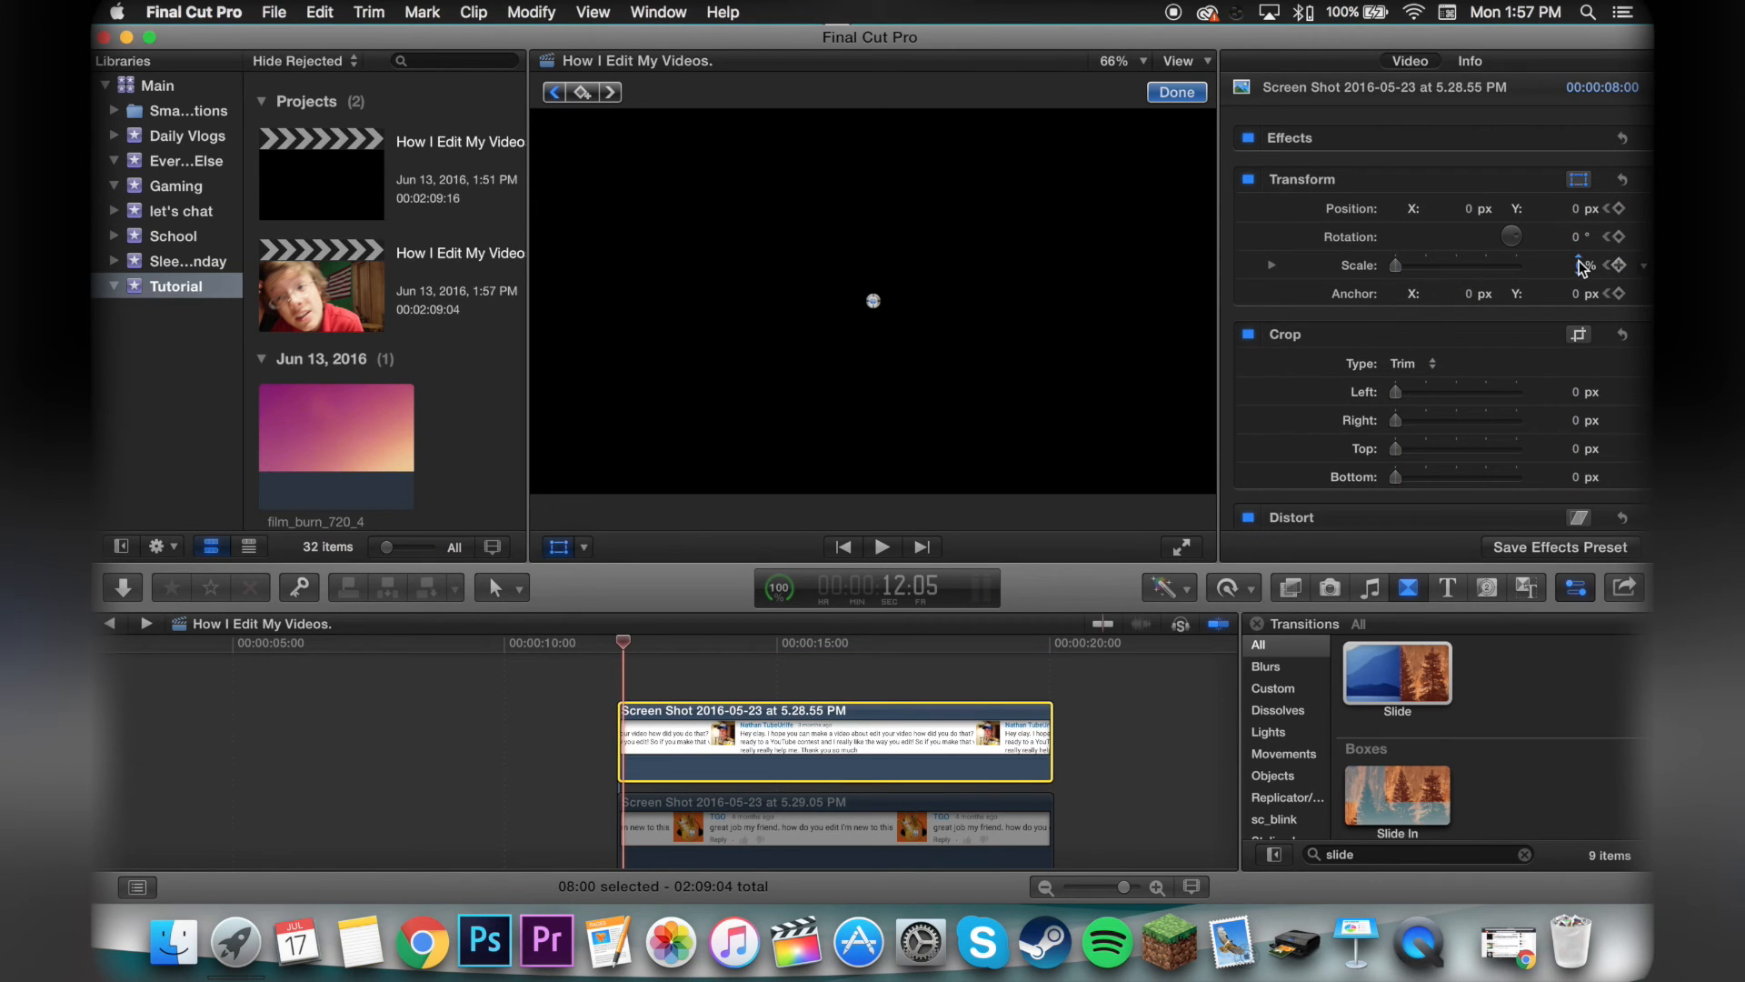
left_click_drag(1580, 264, 1580, 254)
left_click_drag(1577, 266, 1576, 213)
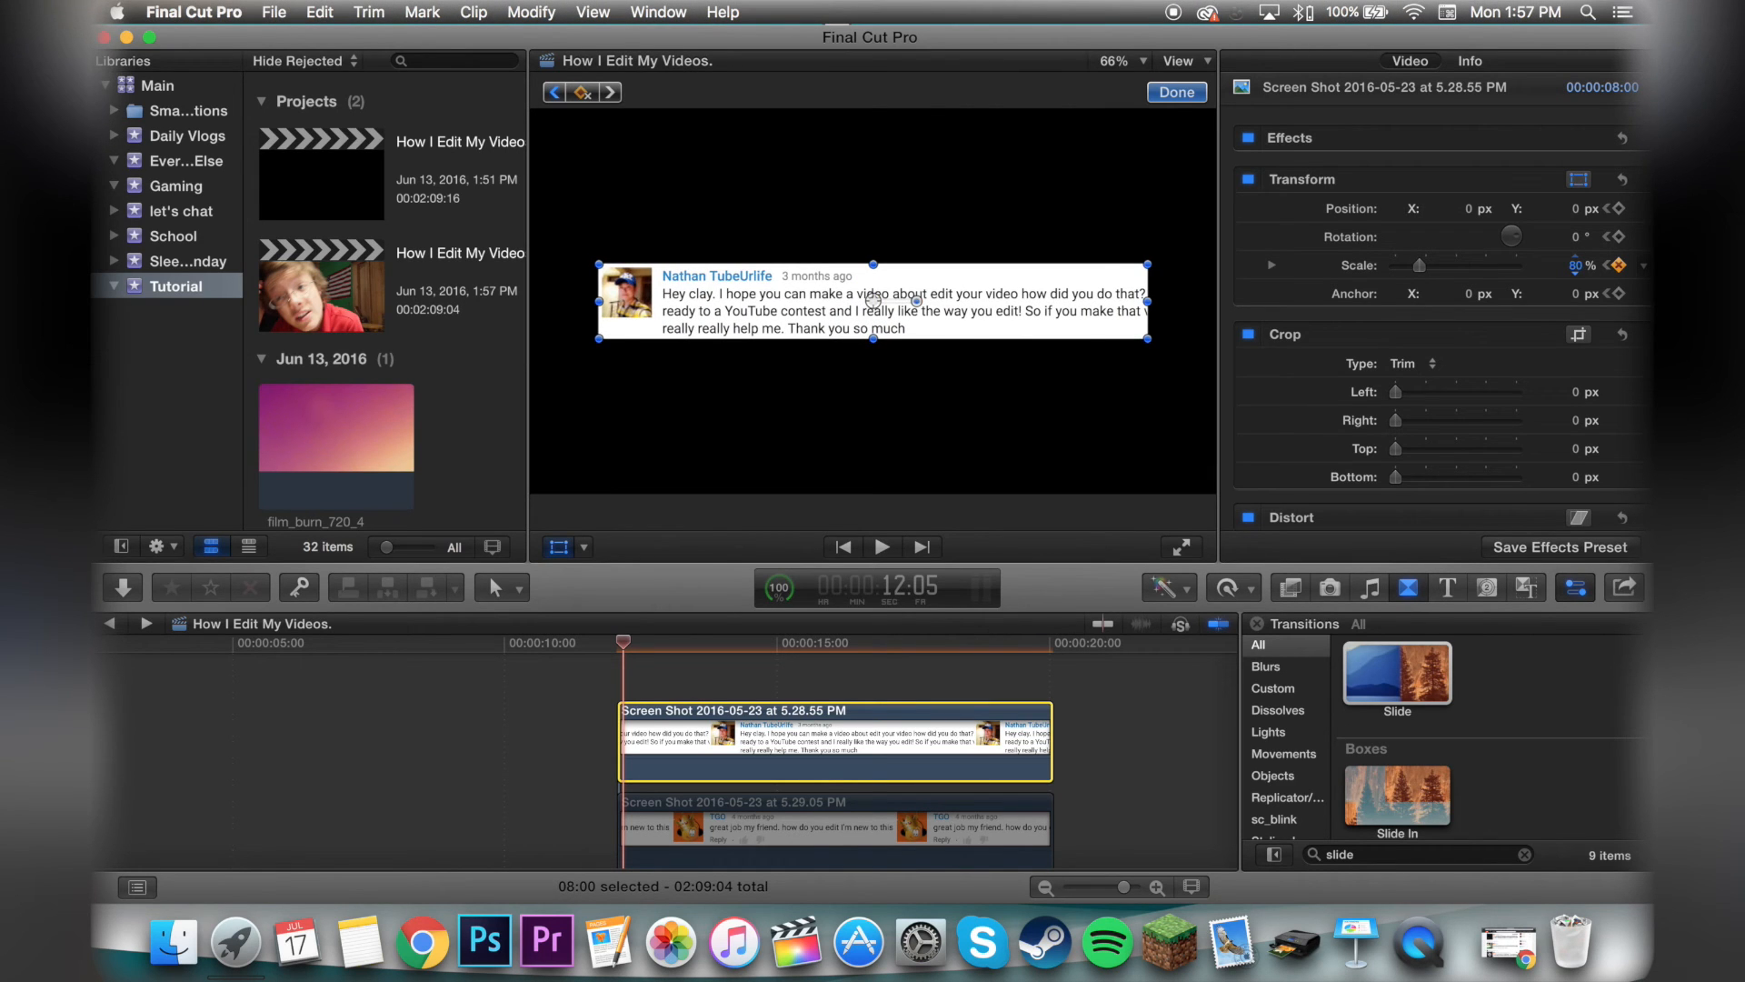
- Advance two more frames to 12:07, set the scale to 76%, and play the pop-in animation from the clip's start
key("Right")
key("Right")
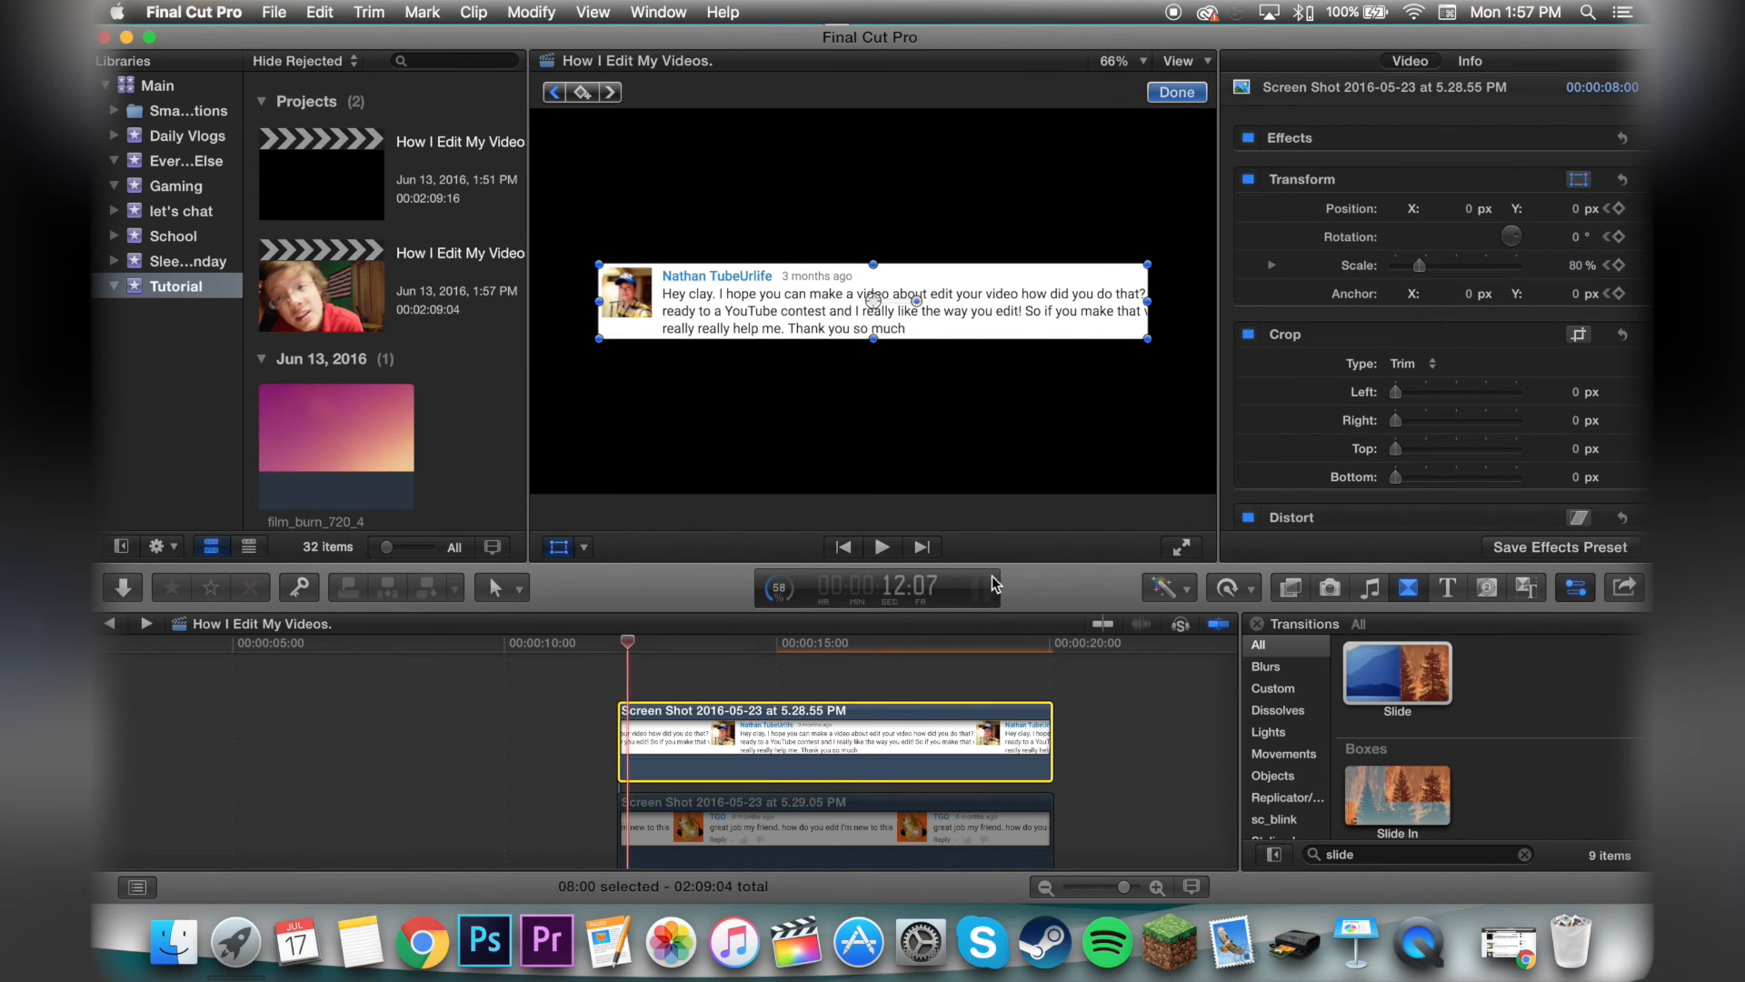
left_click(1575, 269)
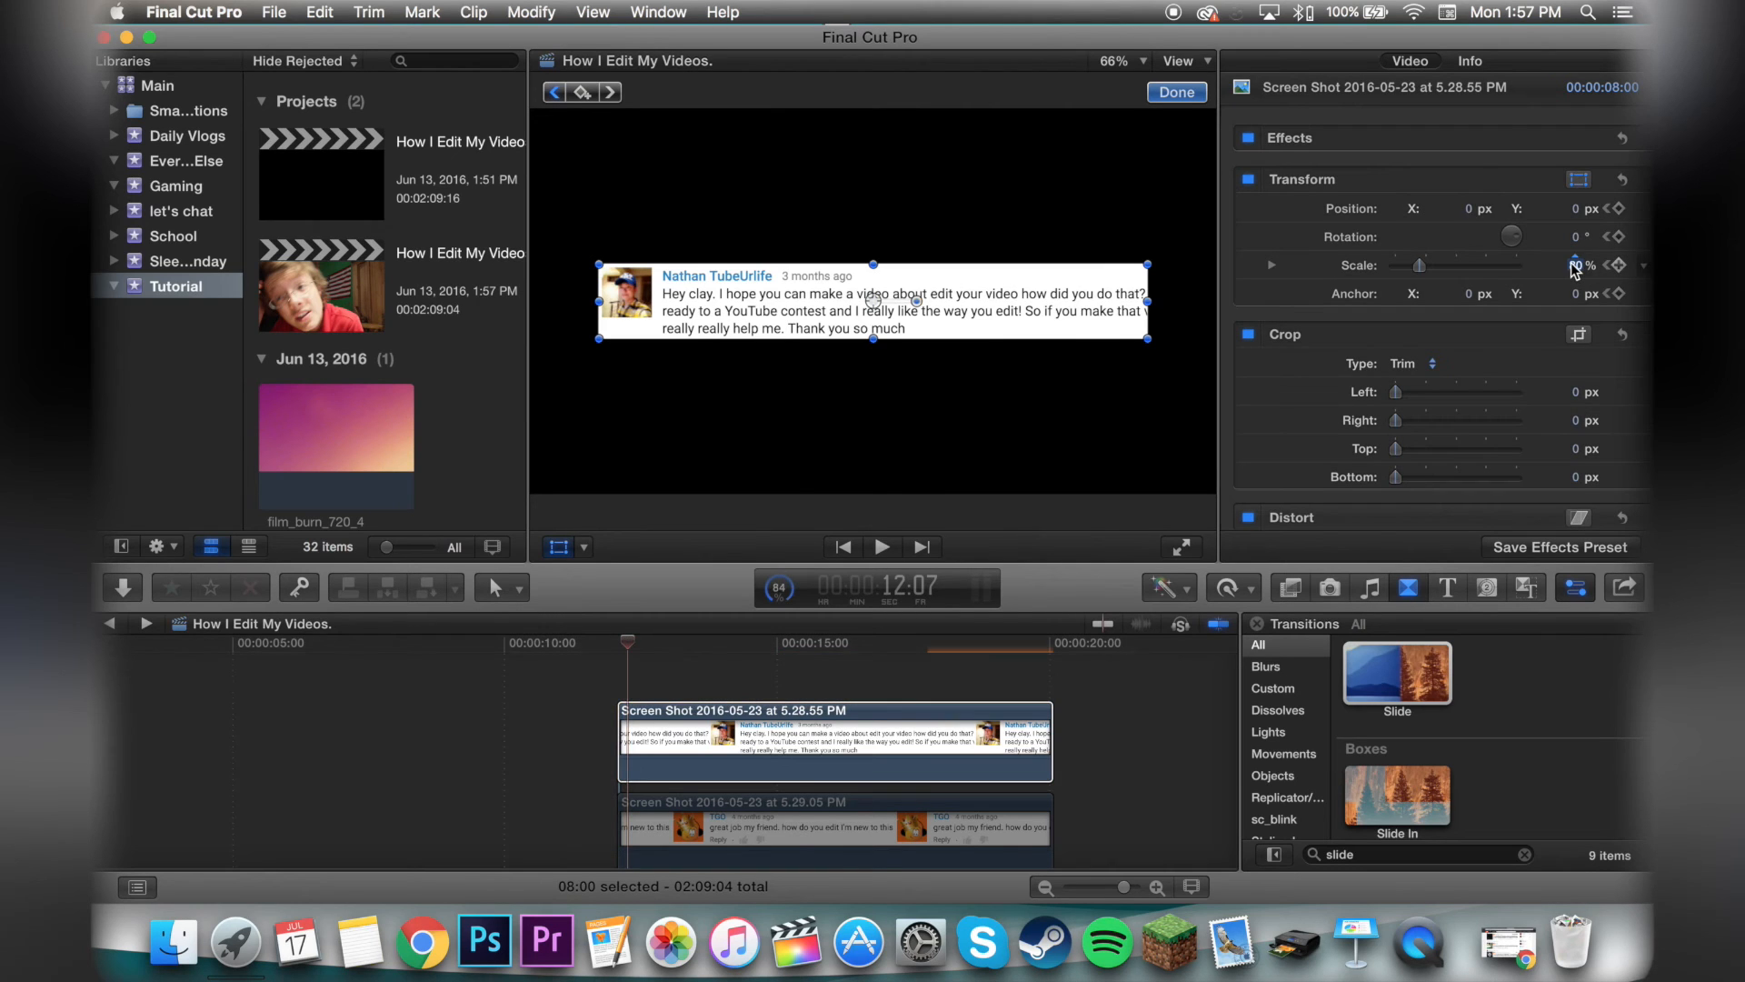
type("76")
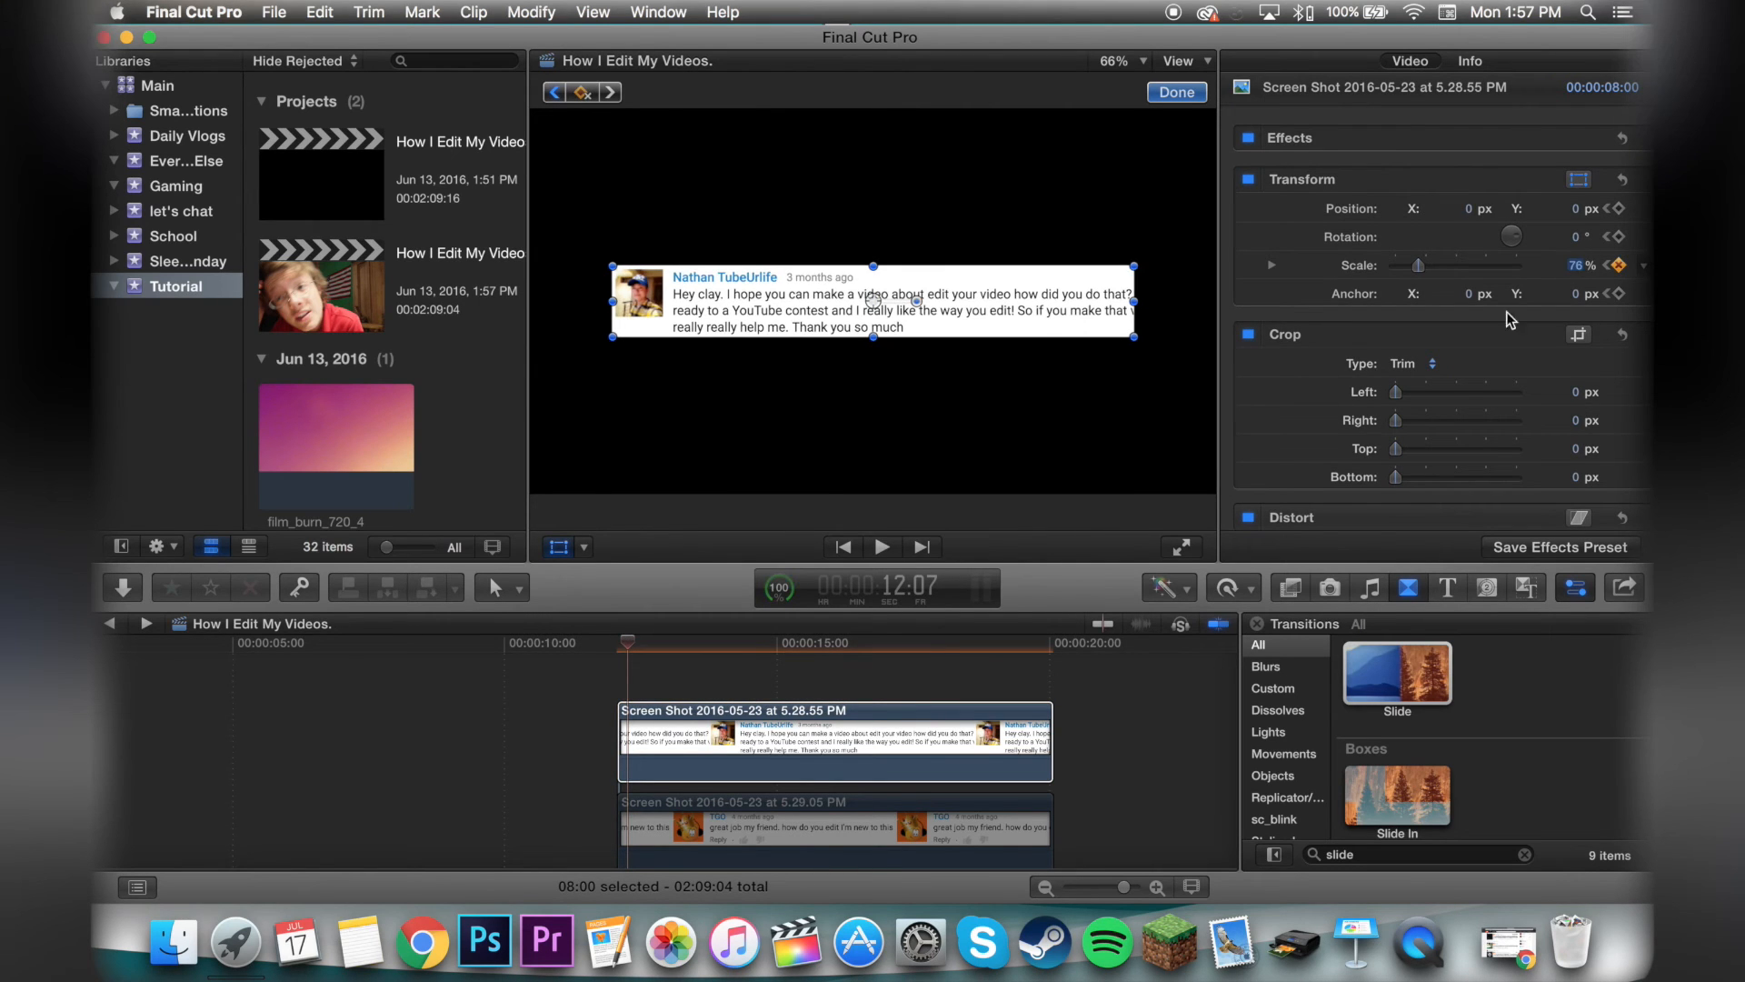
left_click(616, 646)
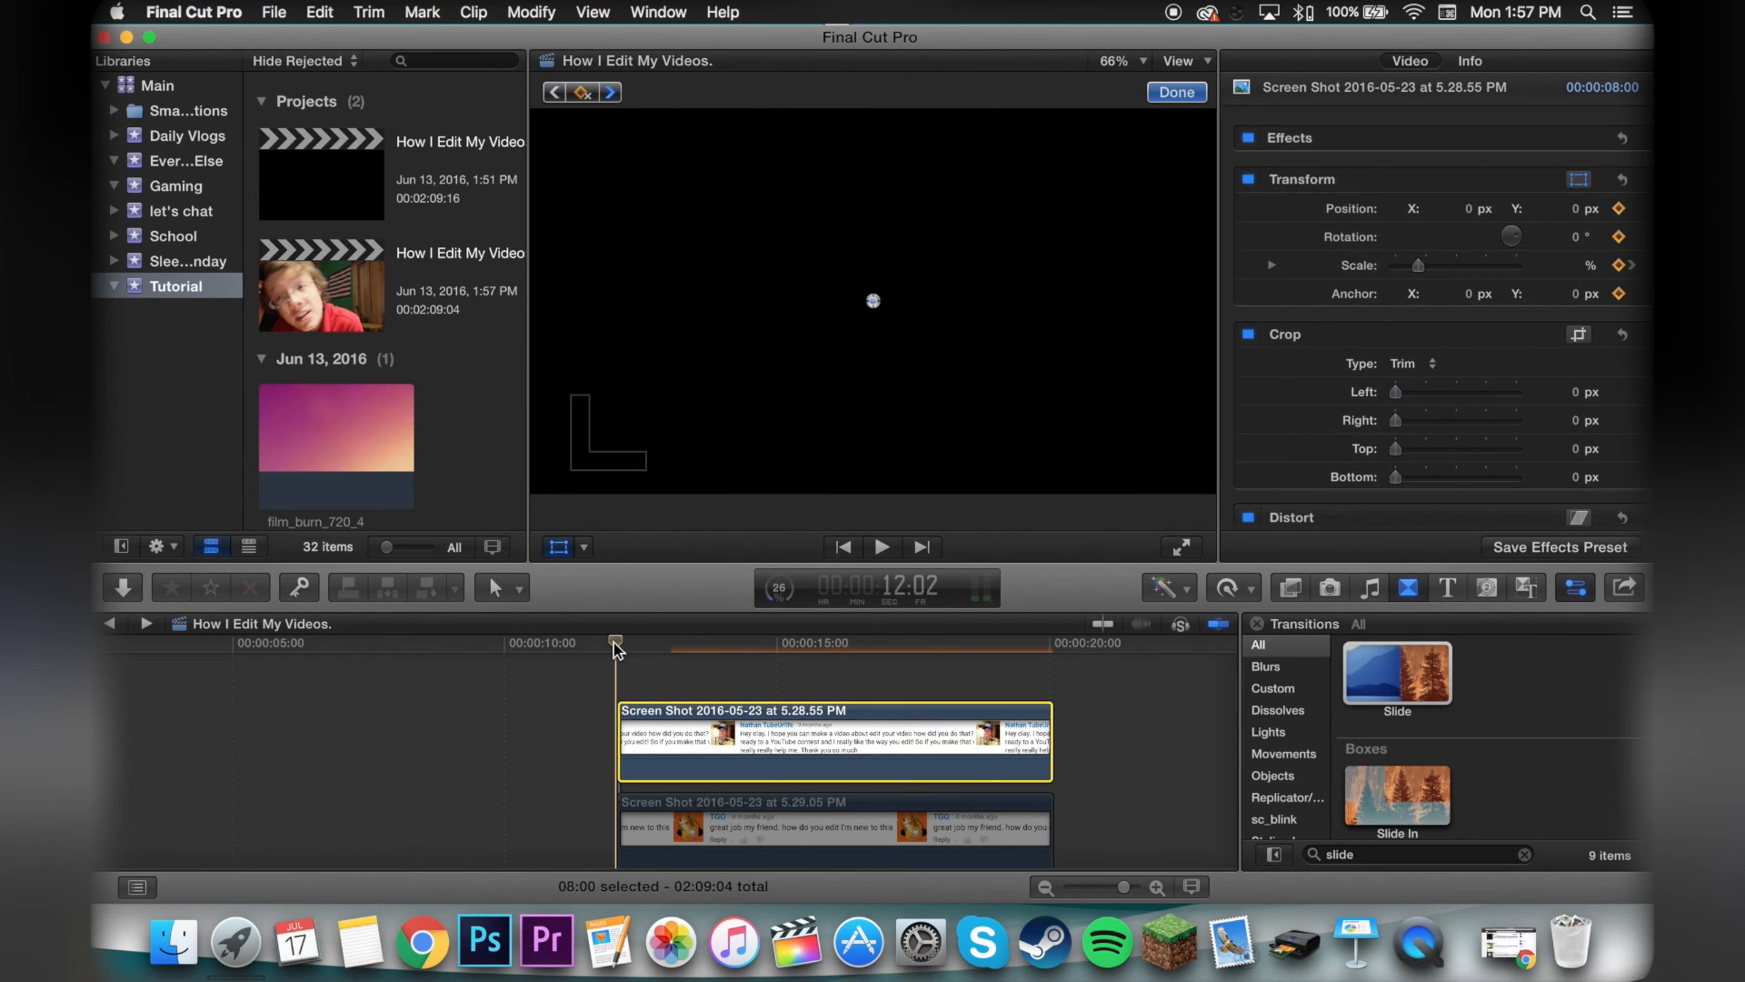
key("space")
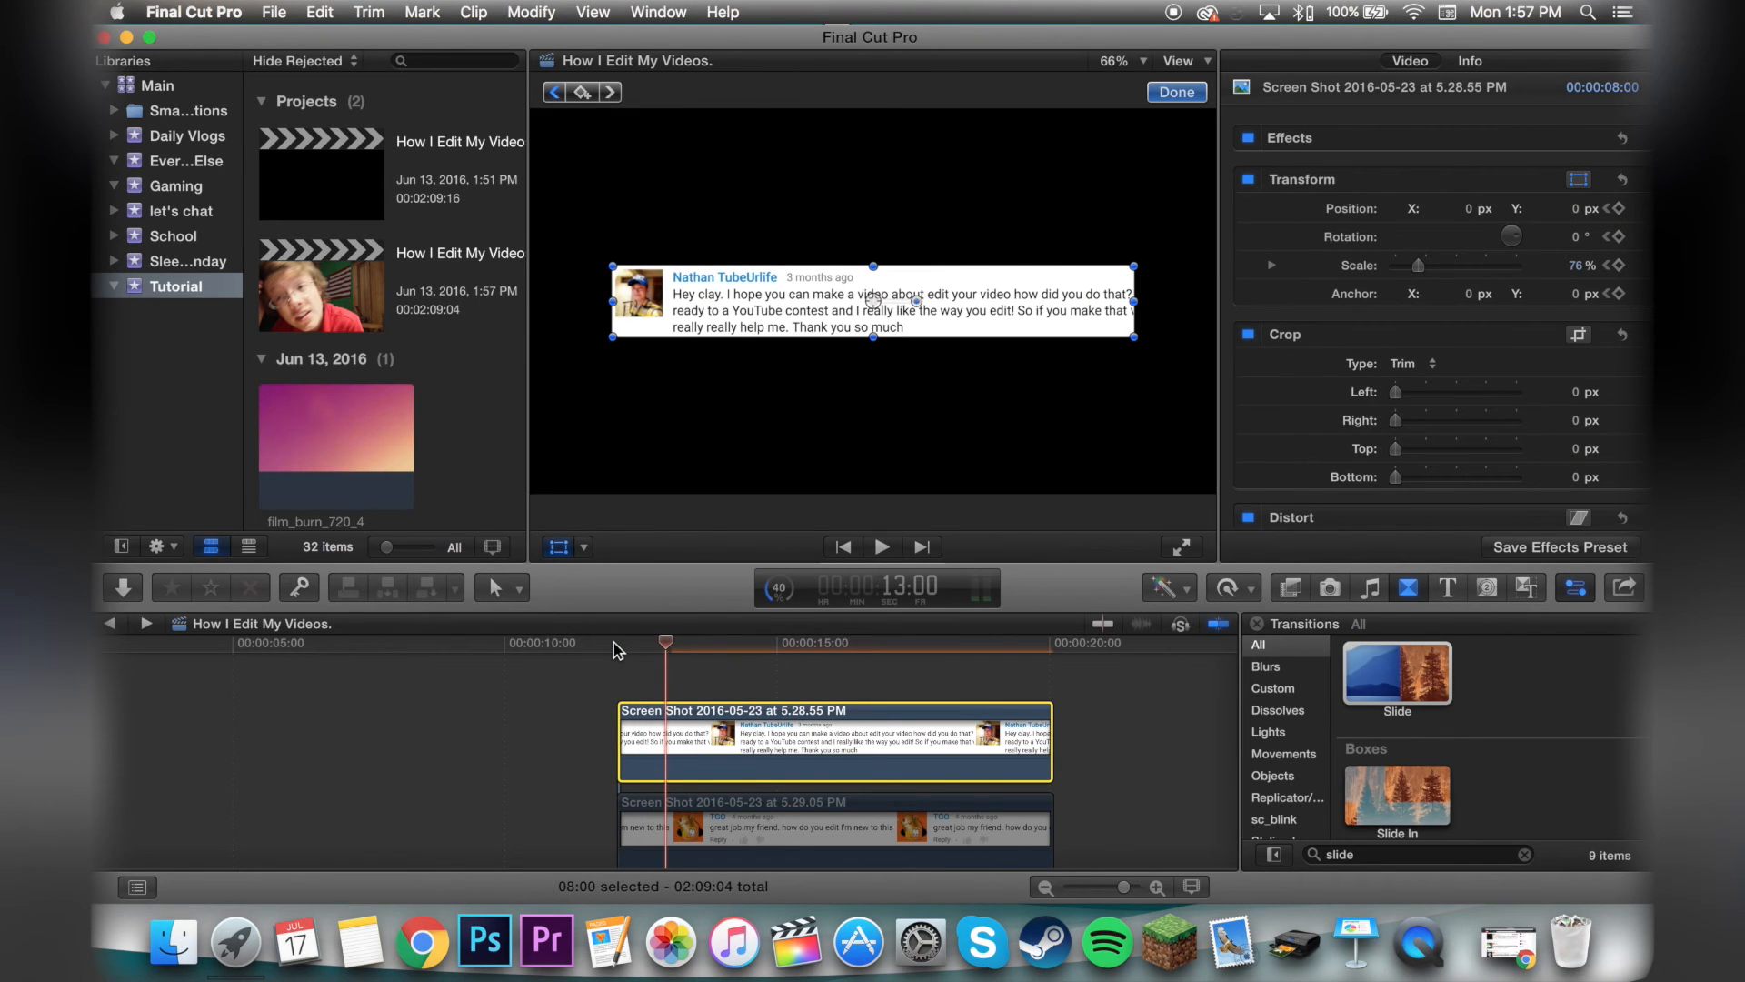
- Select the other comment screenshot clips and apply the 5.28.55 PM clip's keyframed scale animation to them
scroll(614, 649, "down", 3)
scroll(613, 650, "up", 3)
left_click(845, 802)
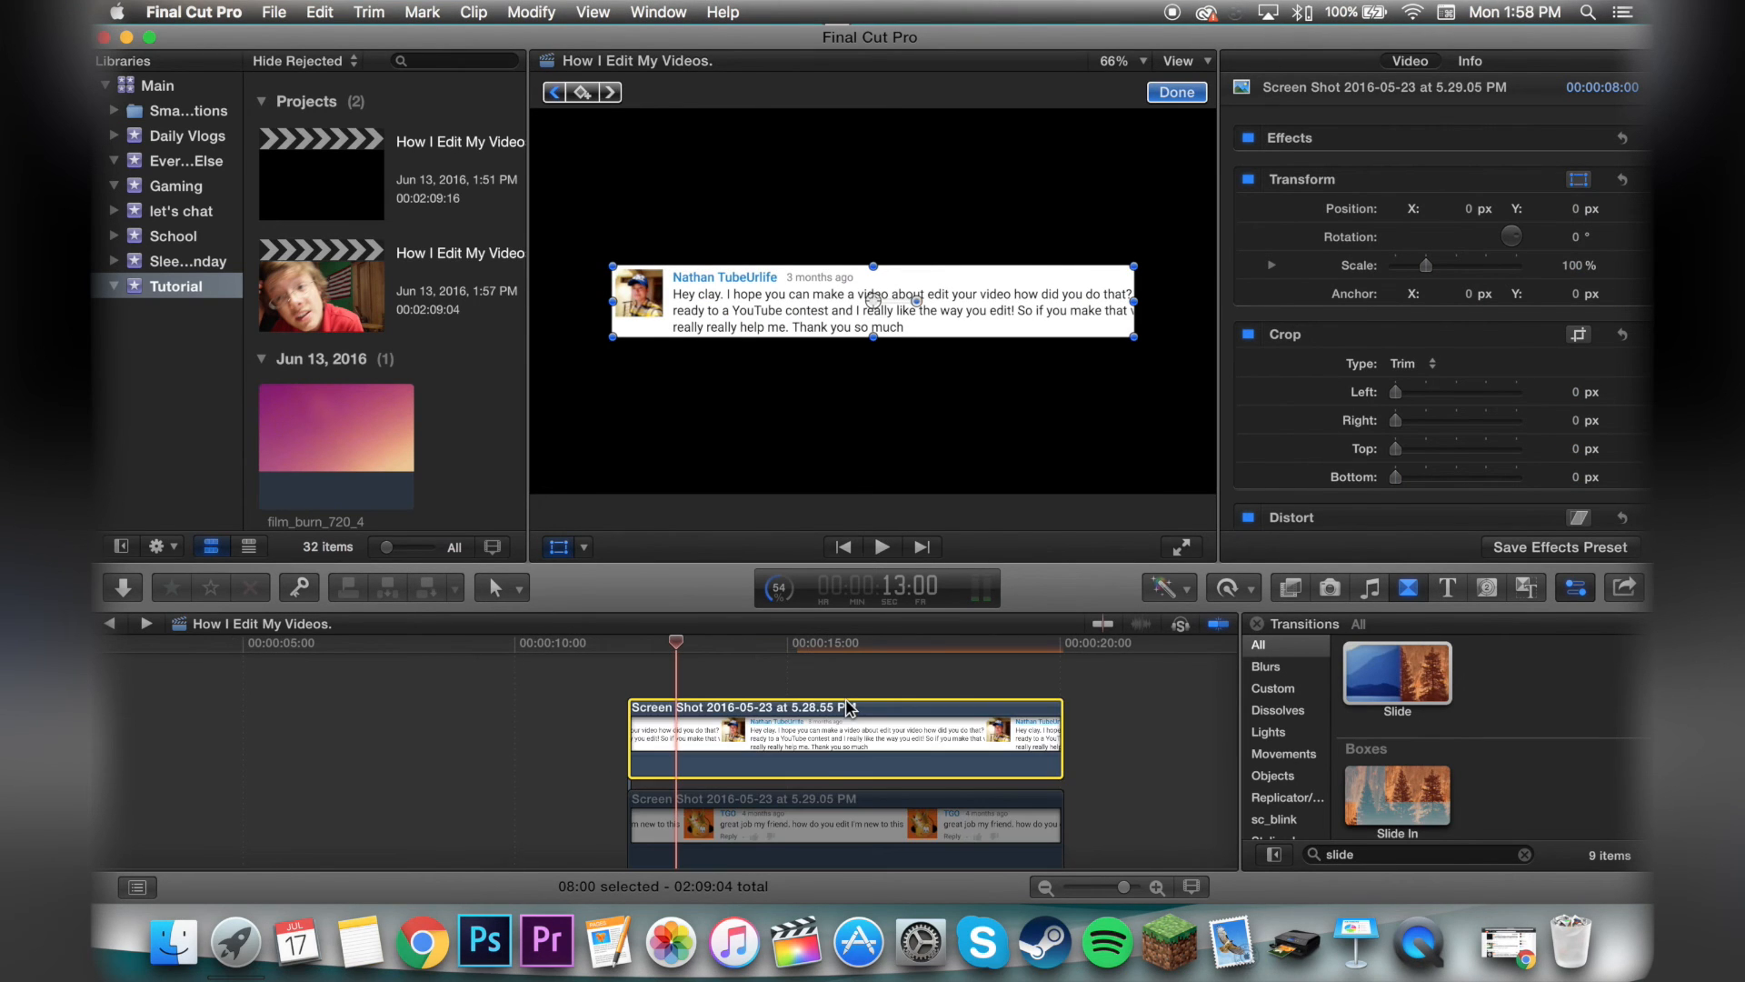
scroll(847, 708, "down", 3)
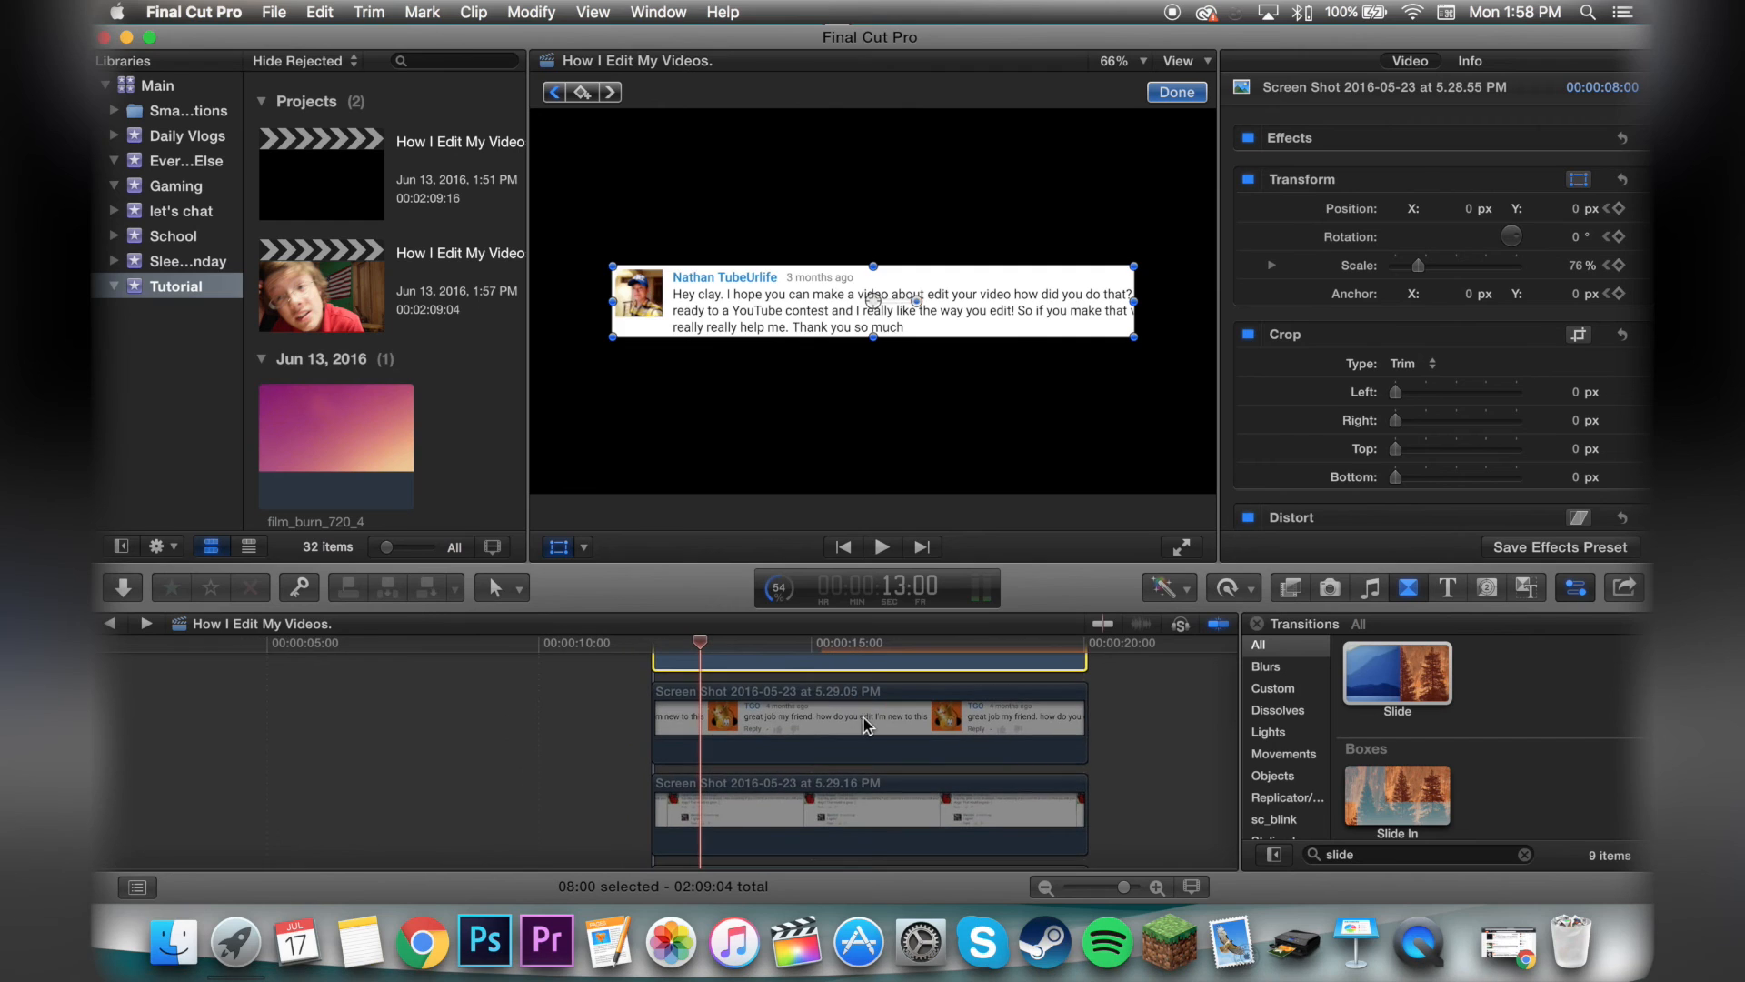
left_click(865, 717)
left_click(862, 808)
left_click(369, 12)
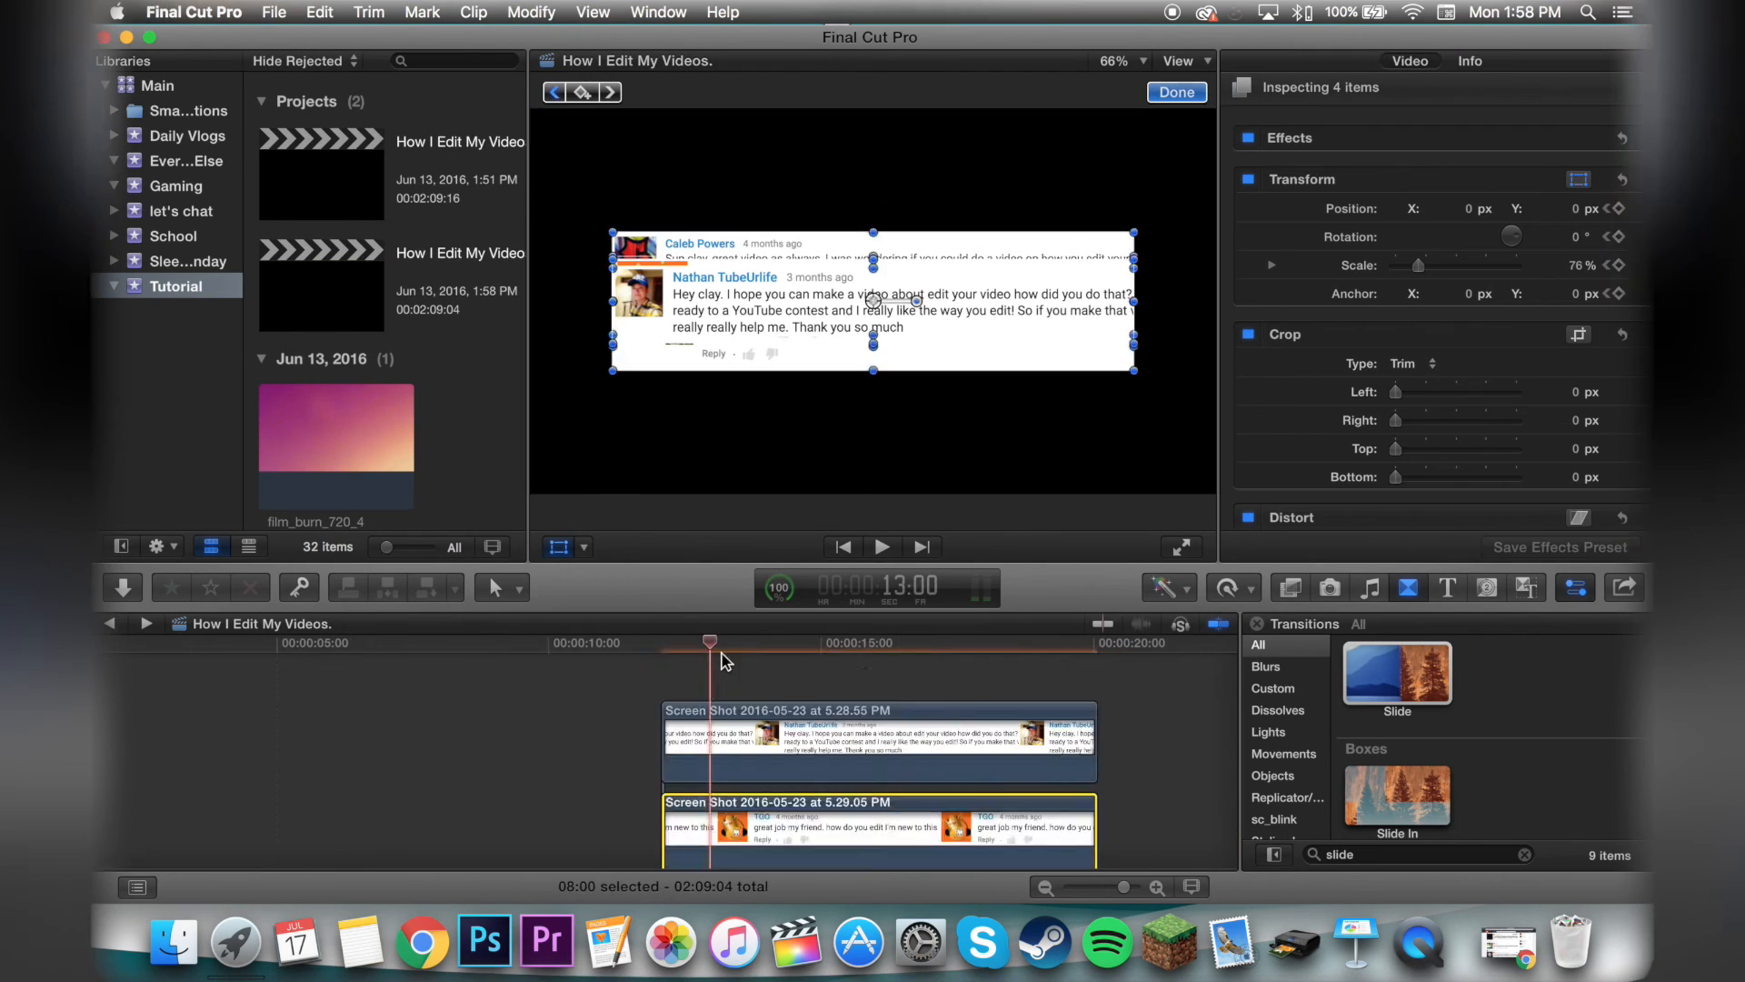
scroll(727, 690, "down", 10)
left_click(738, 698)
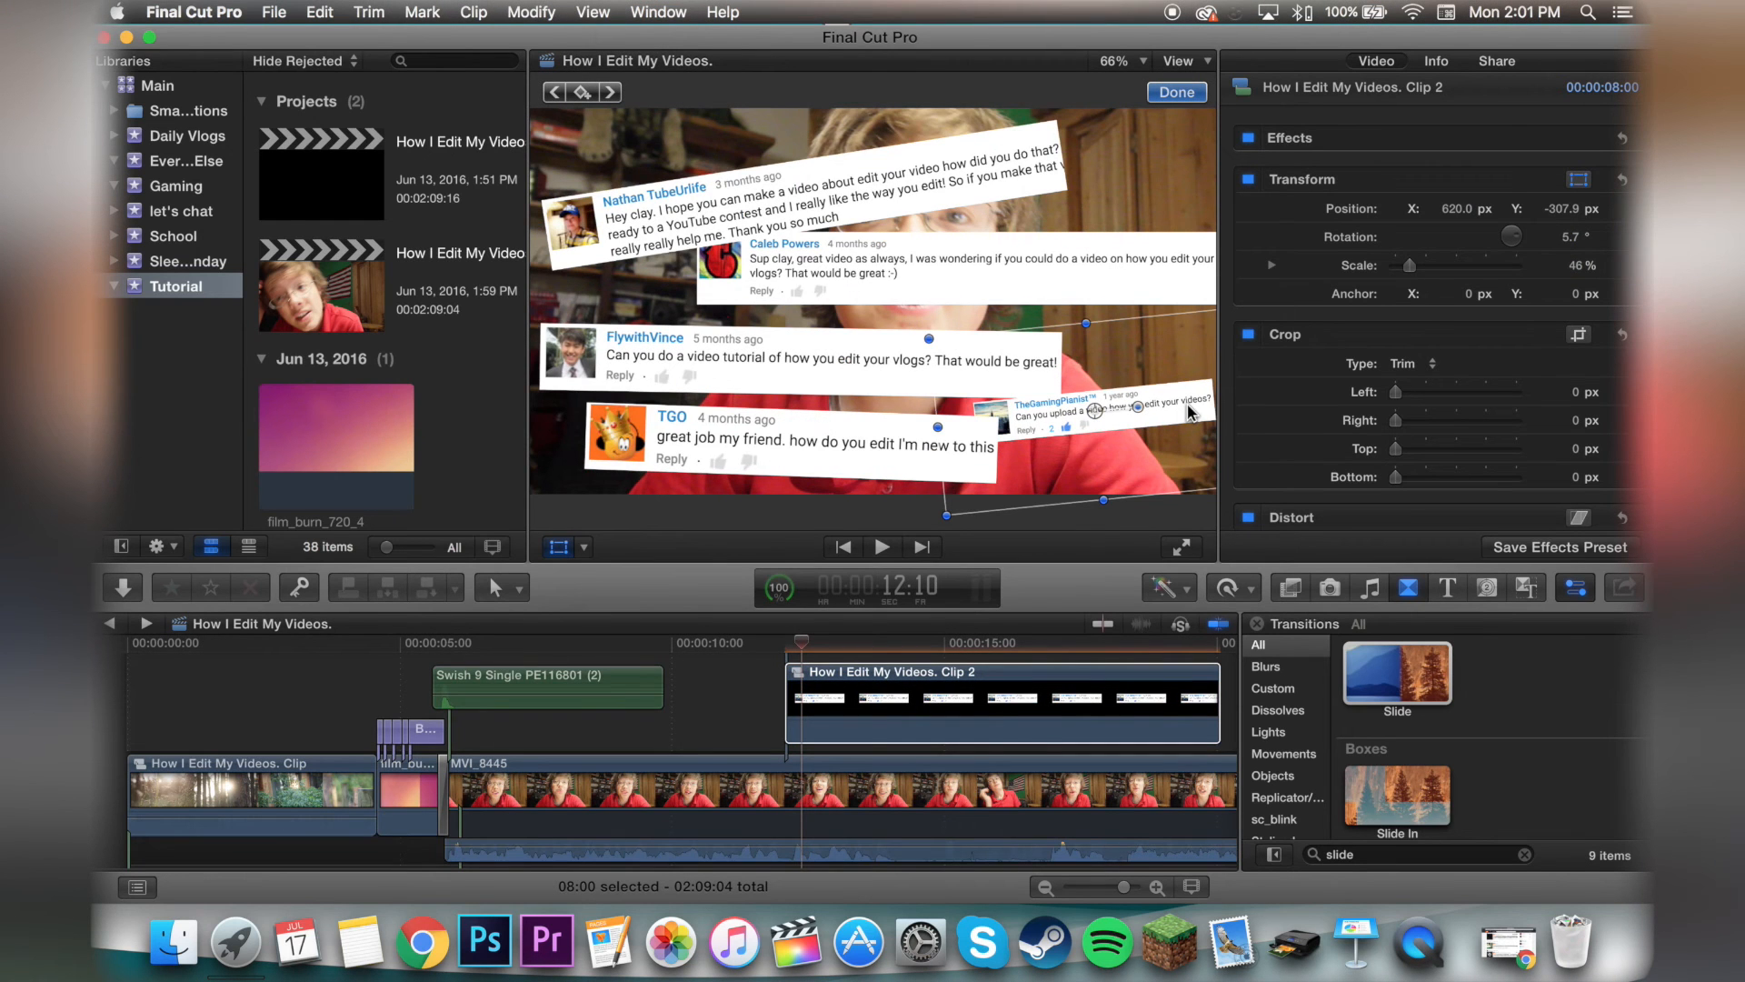
- Play the arranged comments from 12:02 and combine all the comment clips into a single compound clip
left_click(787, 643)
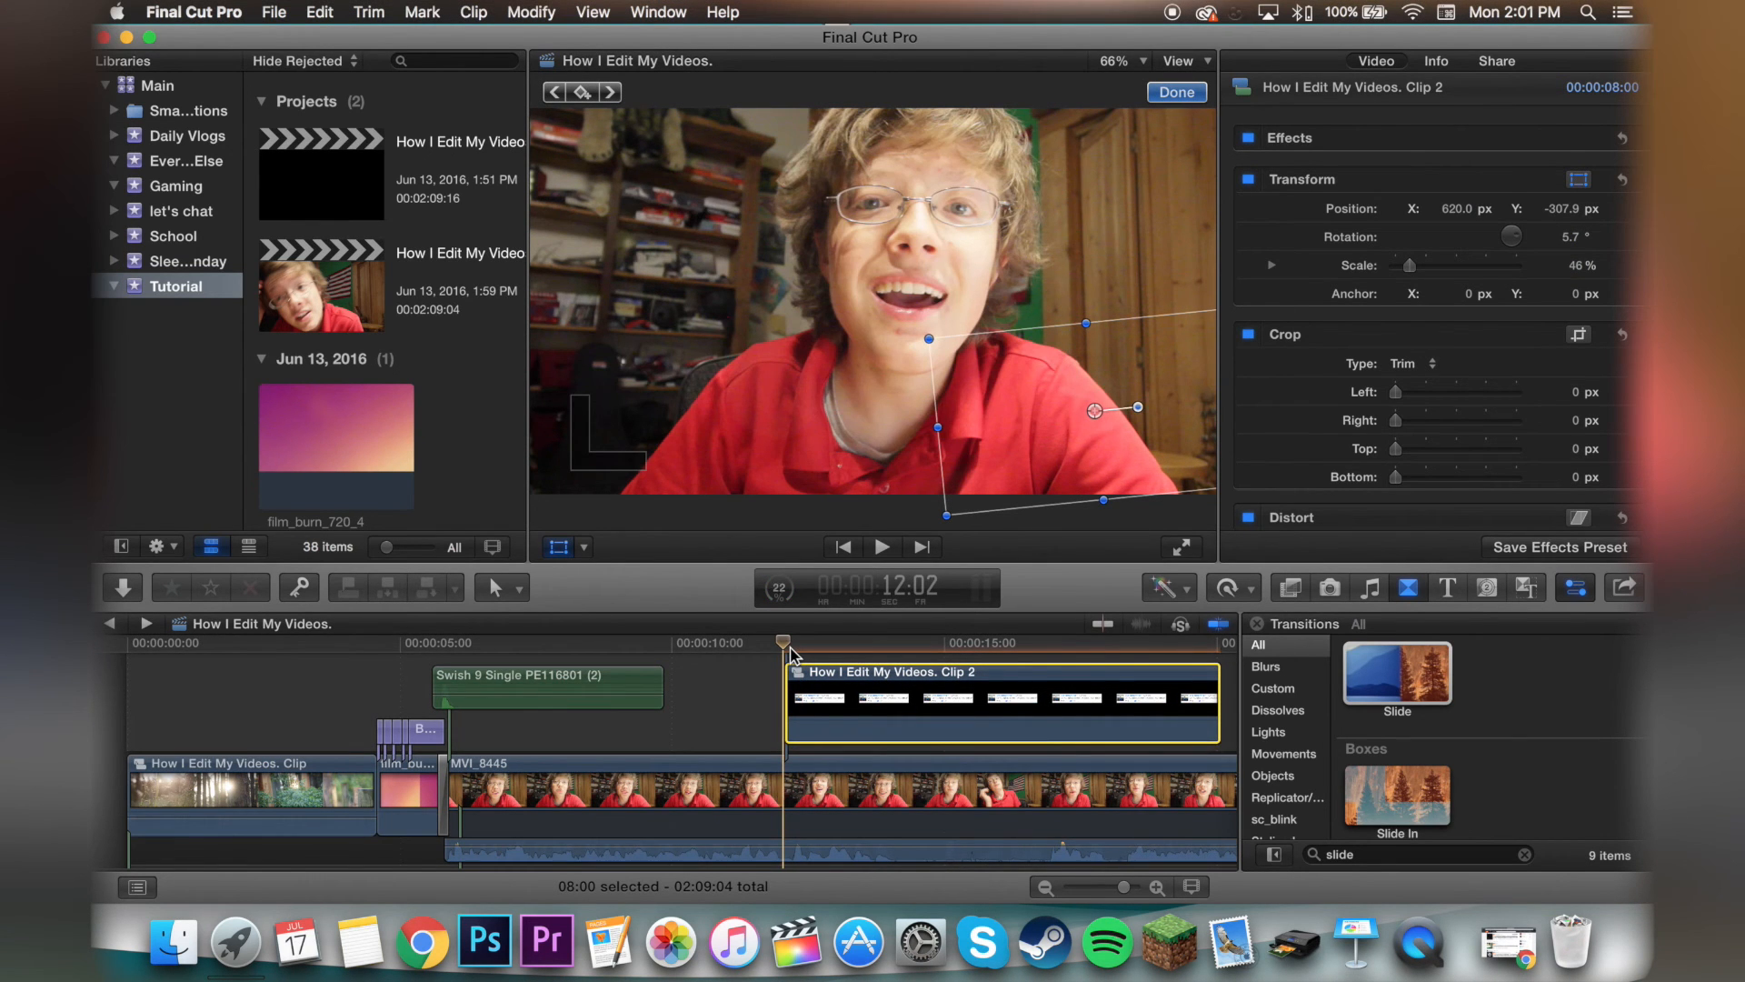
key("space")
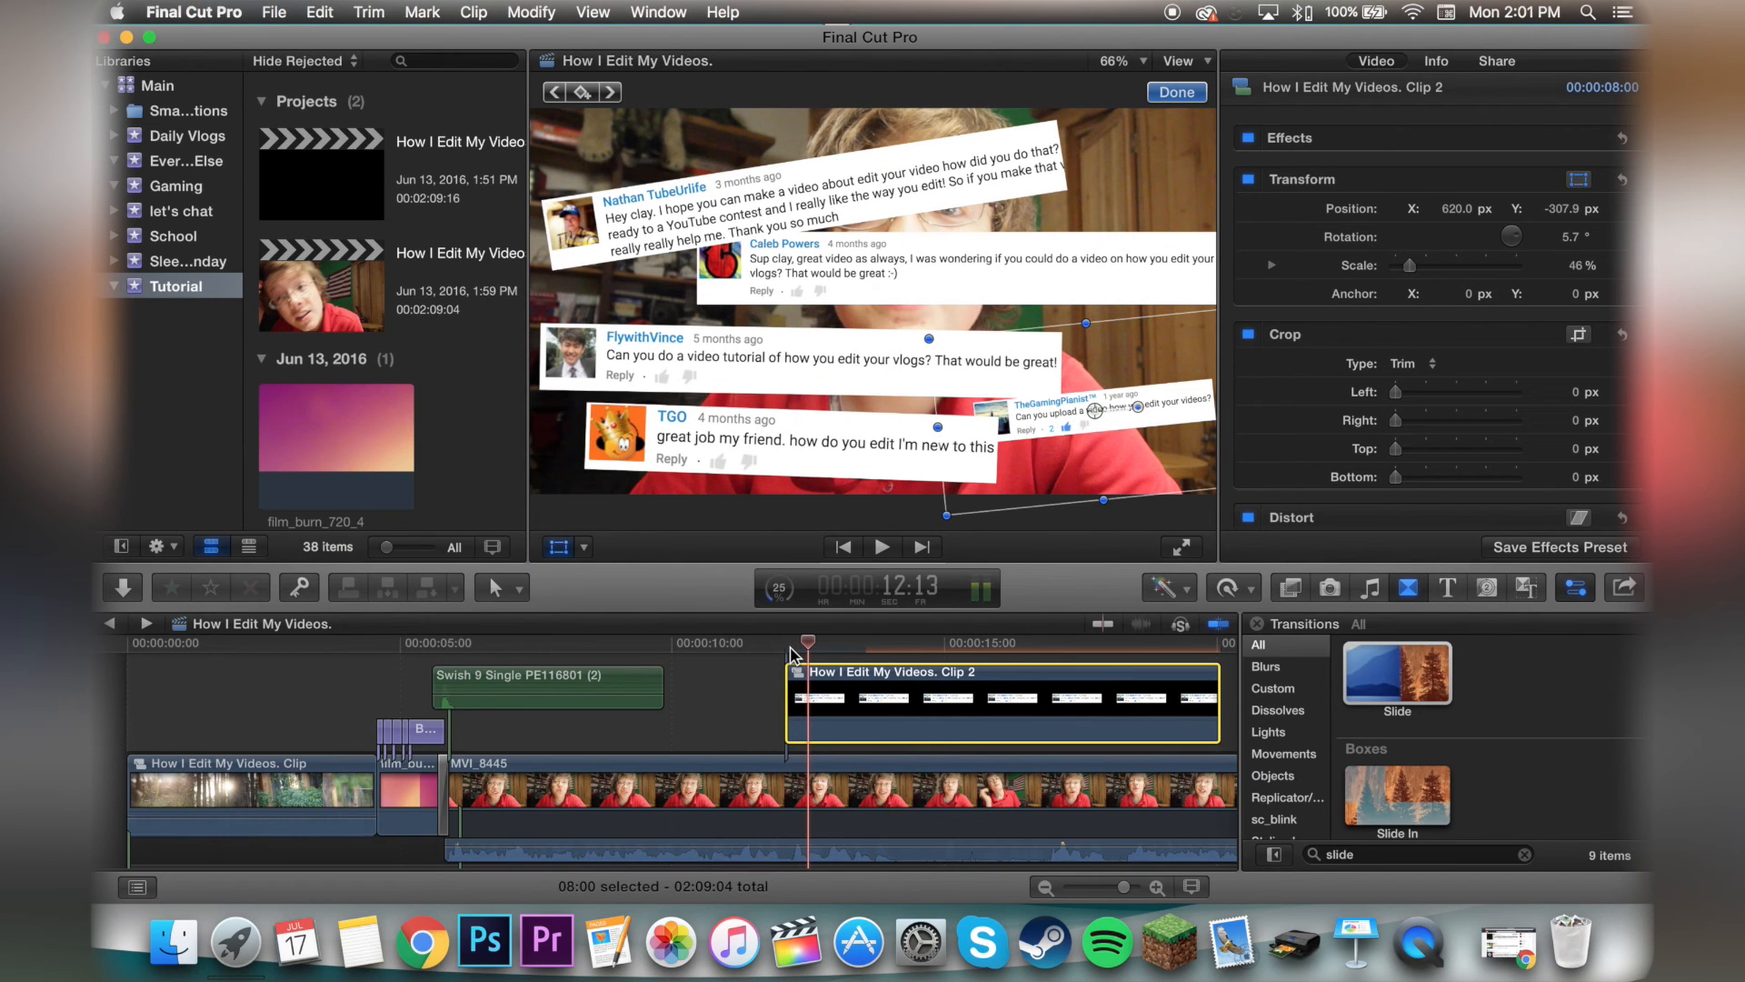
scroll(899, 827, "down", 5)
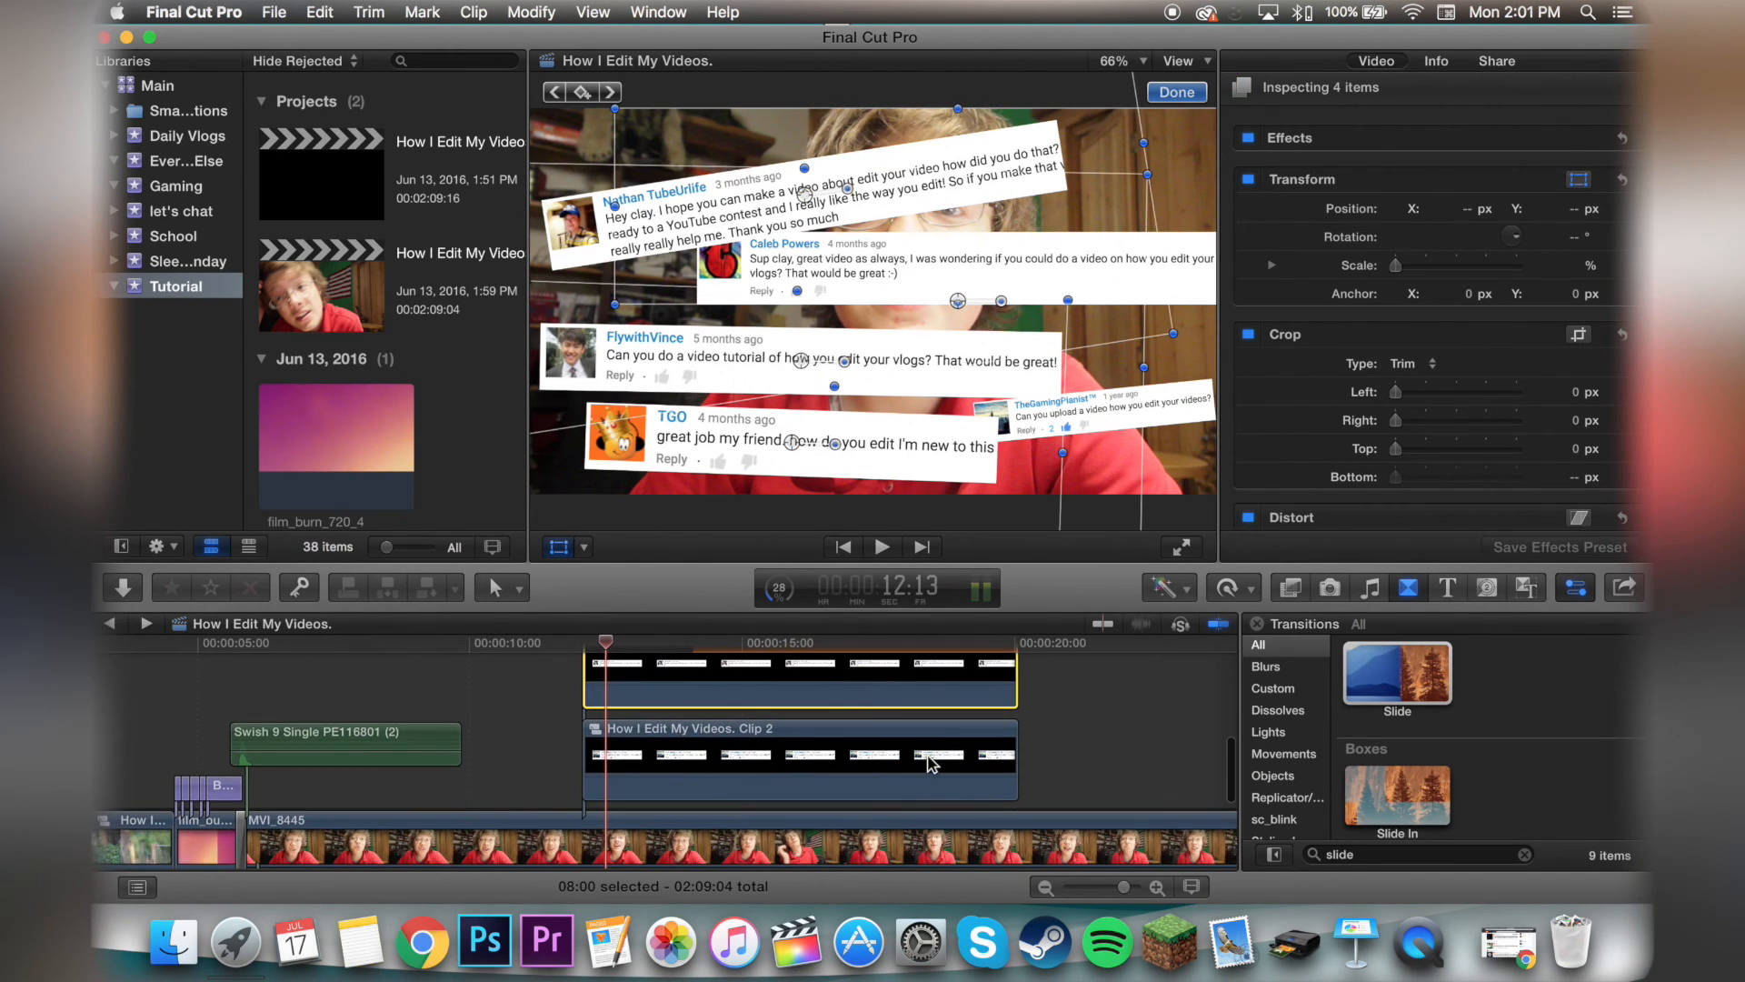
left_click(941, 728, "super")
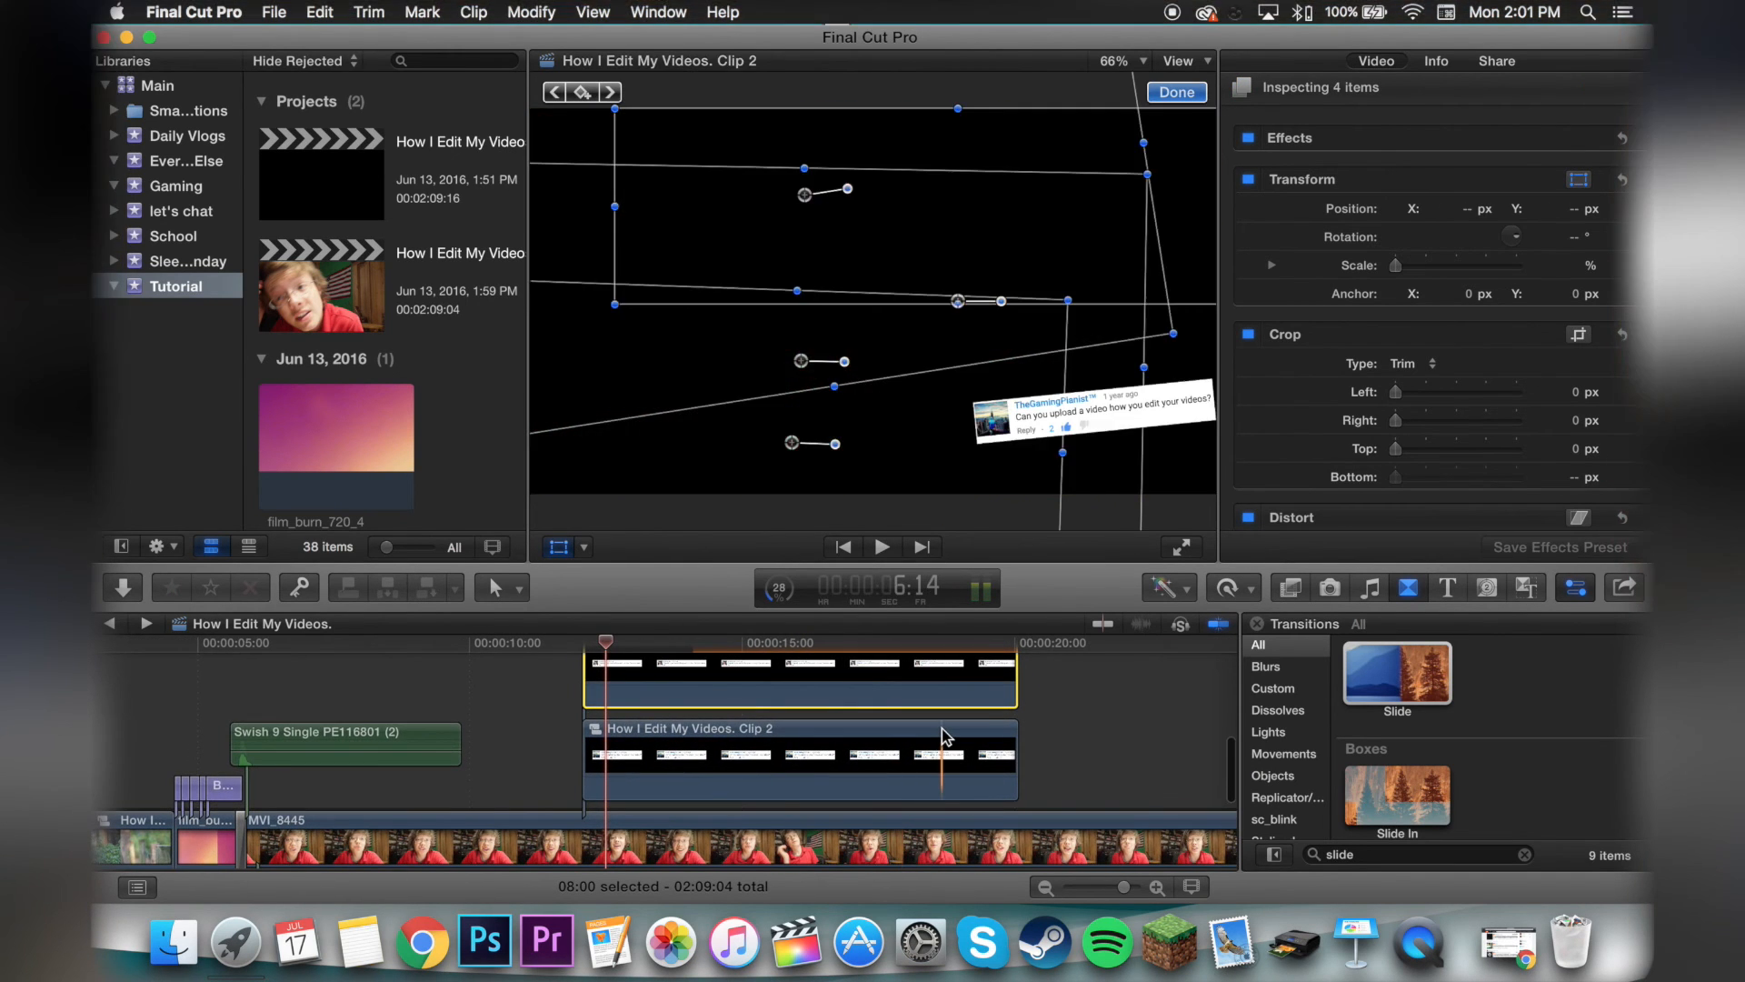
right_click(942, 728)
left_click(1014, 582)
- Search the effects for "sh" and apply Drop Shadow to the compound clip of comments
left_click(1289, 590)
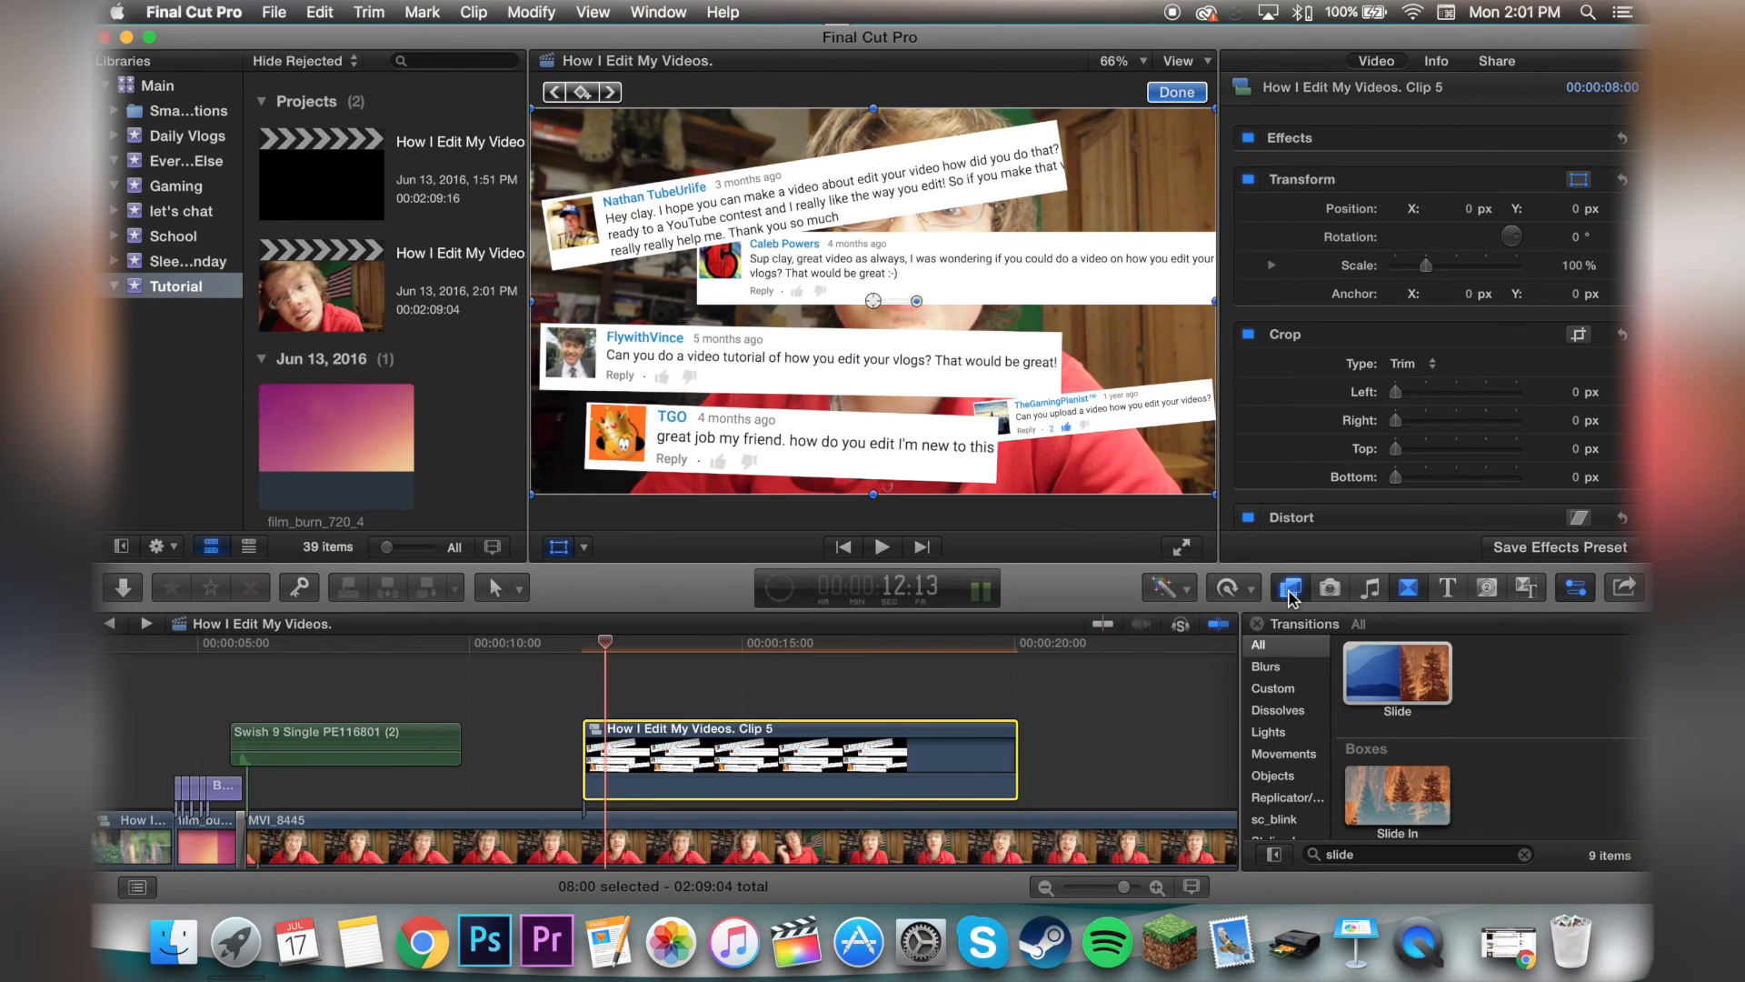
left_click(1381, 857)
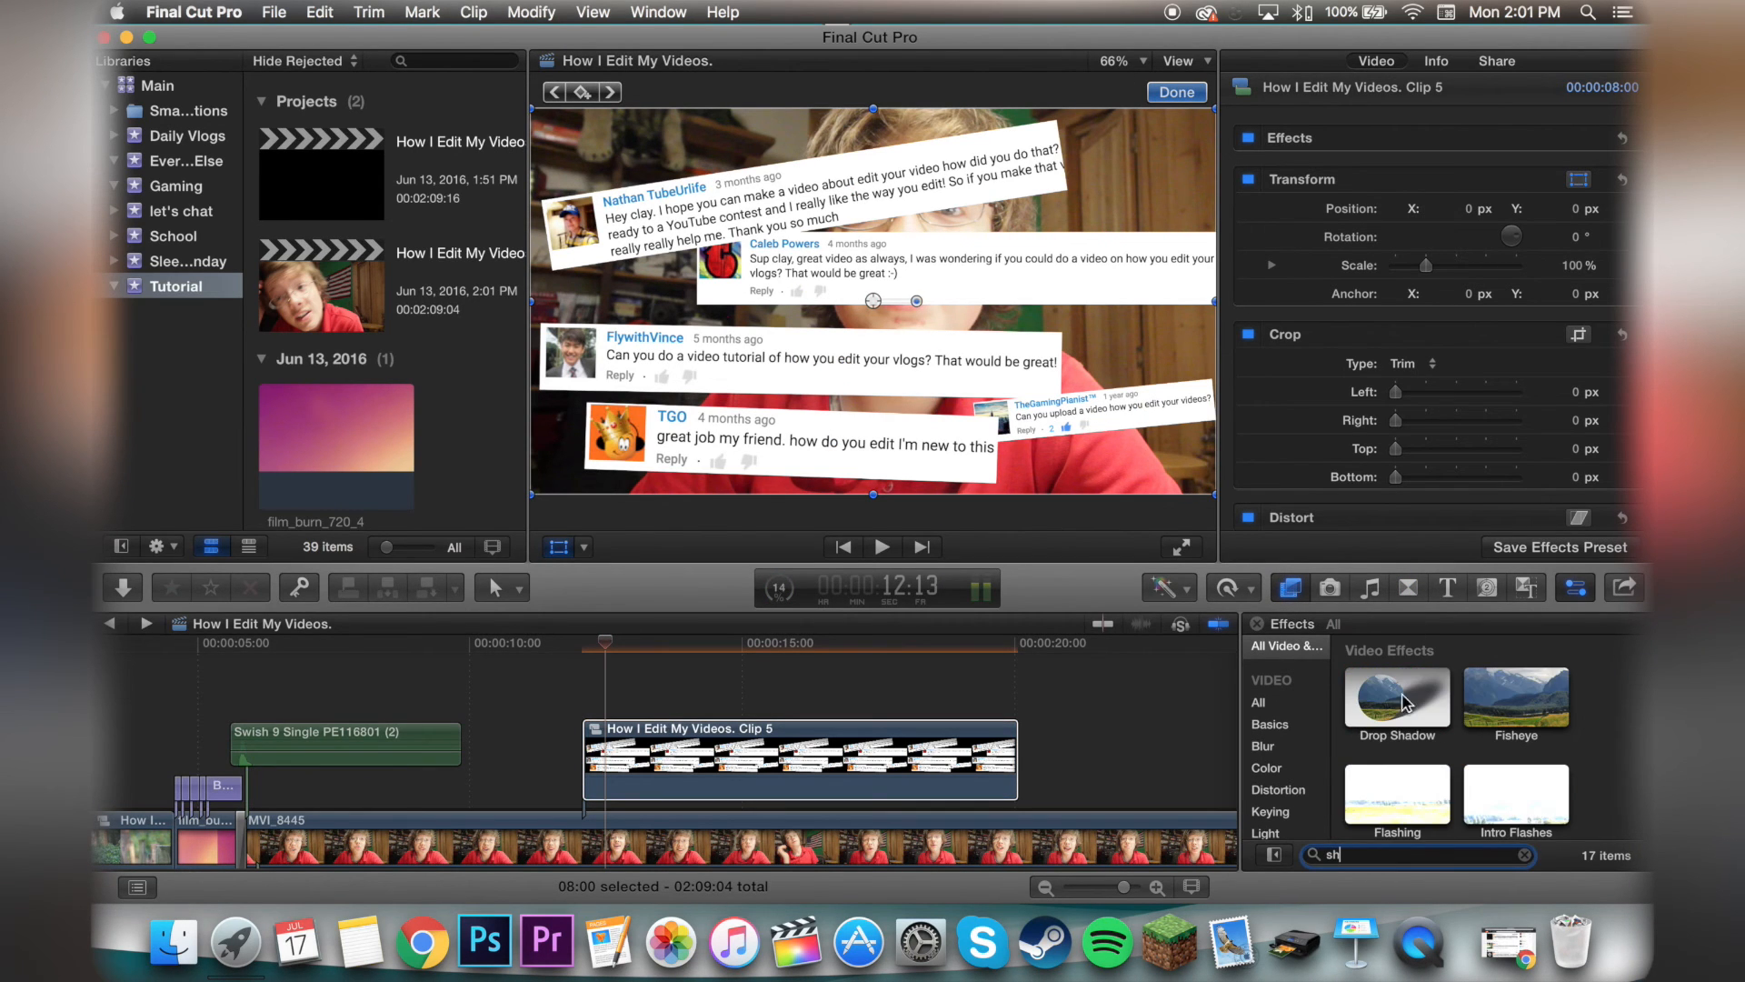
left_click_drag(1406, 702, 939, 757)
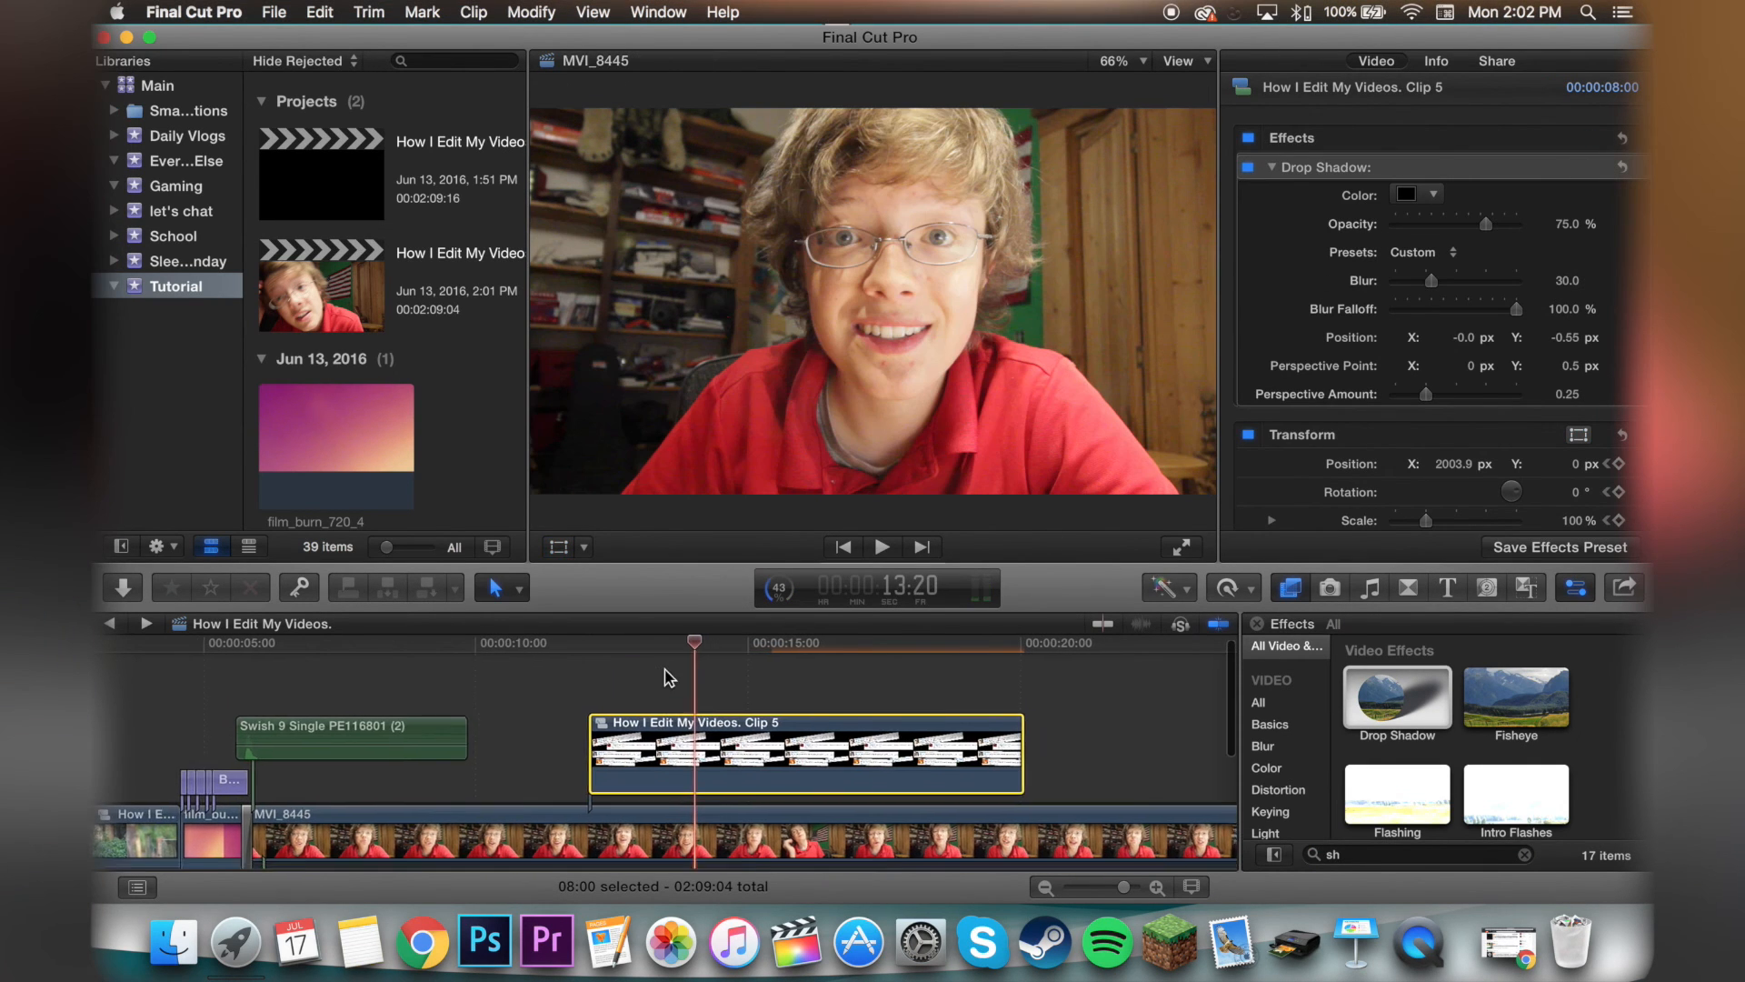
- Review the cut MVI_8445 clips around 32 seconds, pause playback, and switch to QuickTime Player
scroll(663, 674, "down", 3)
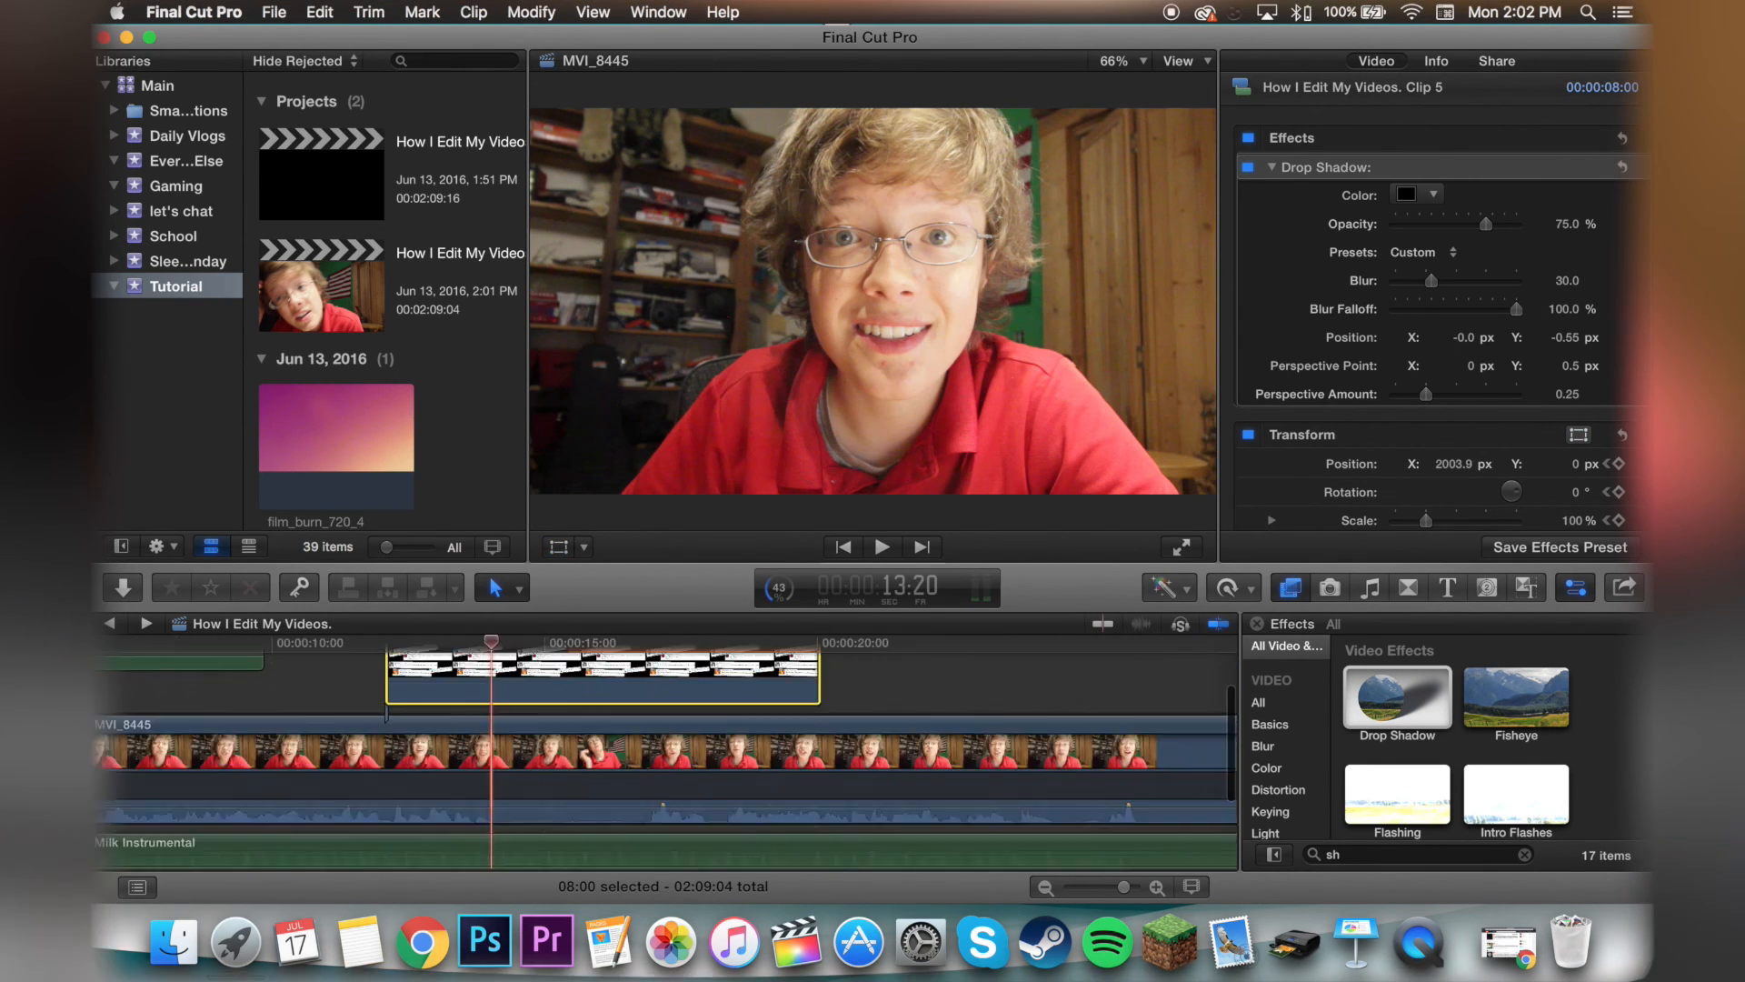
scroll(641, 680, "left", 3)
key("b")
left_click(642, 680)
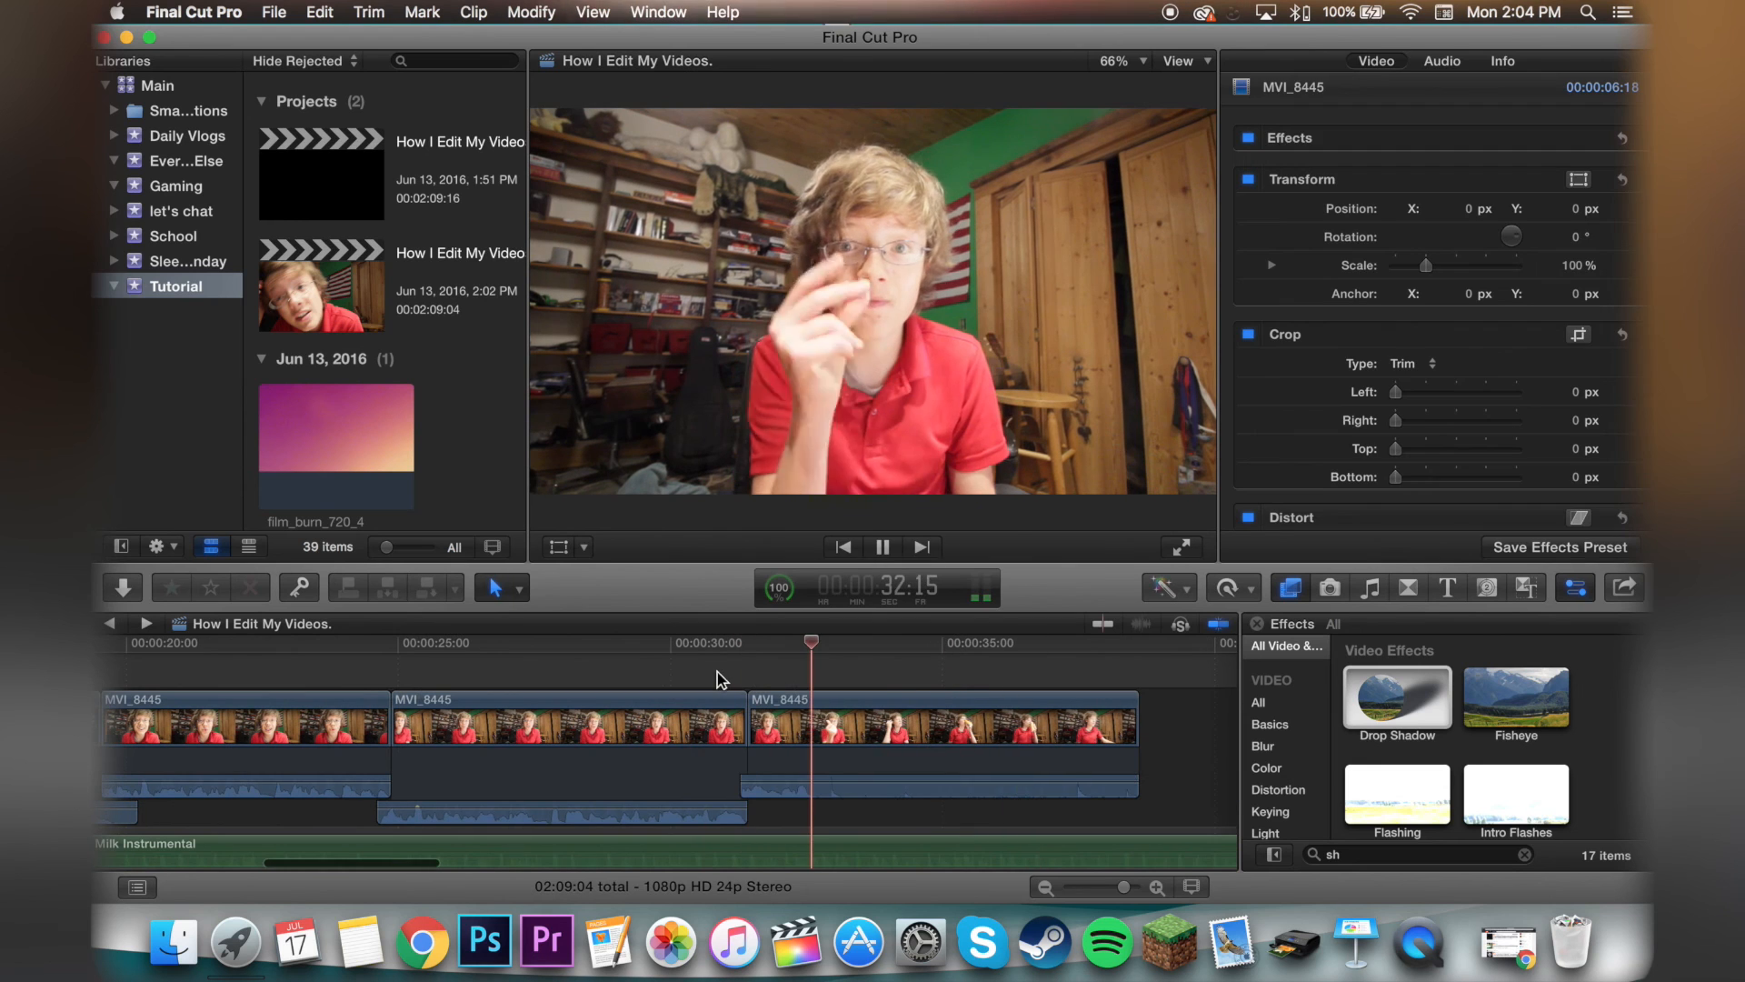
key("space")
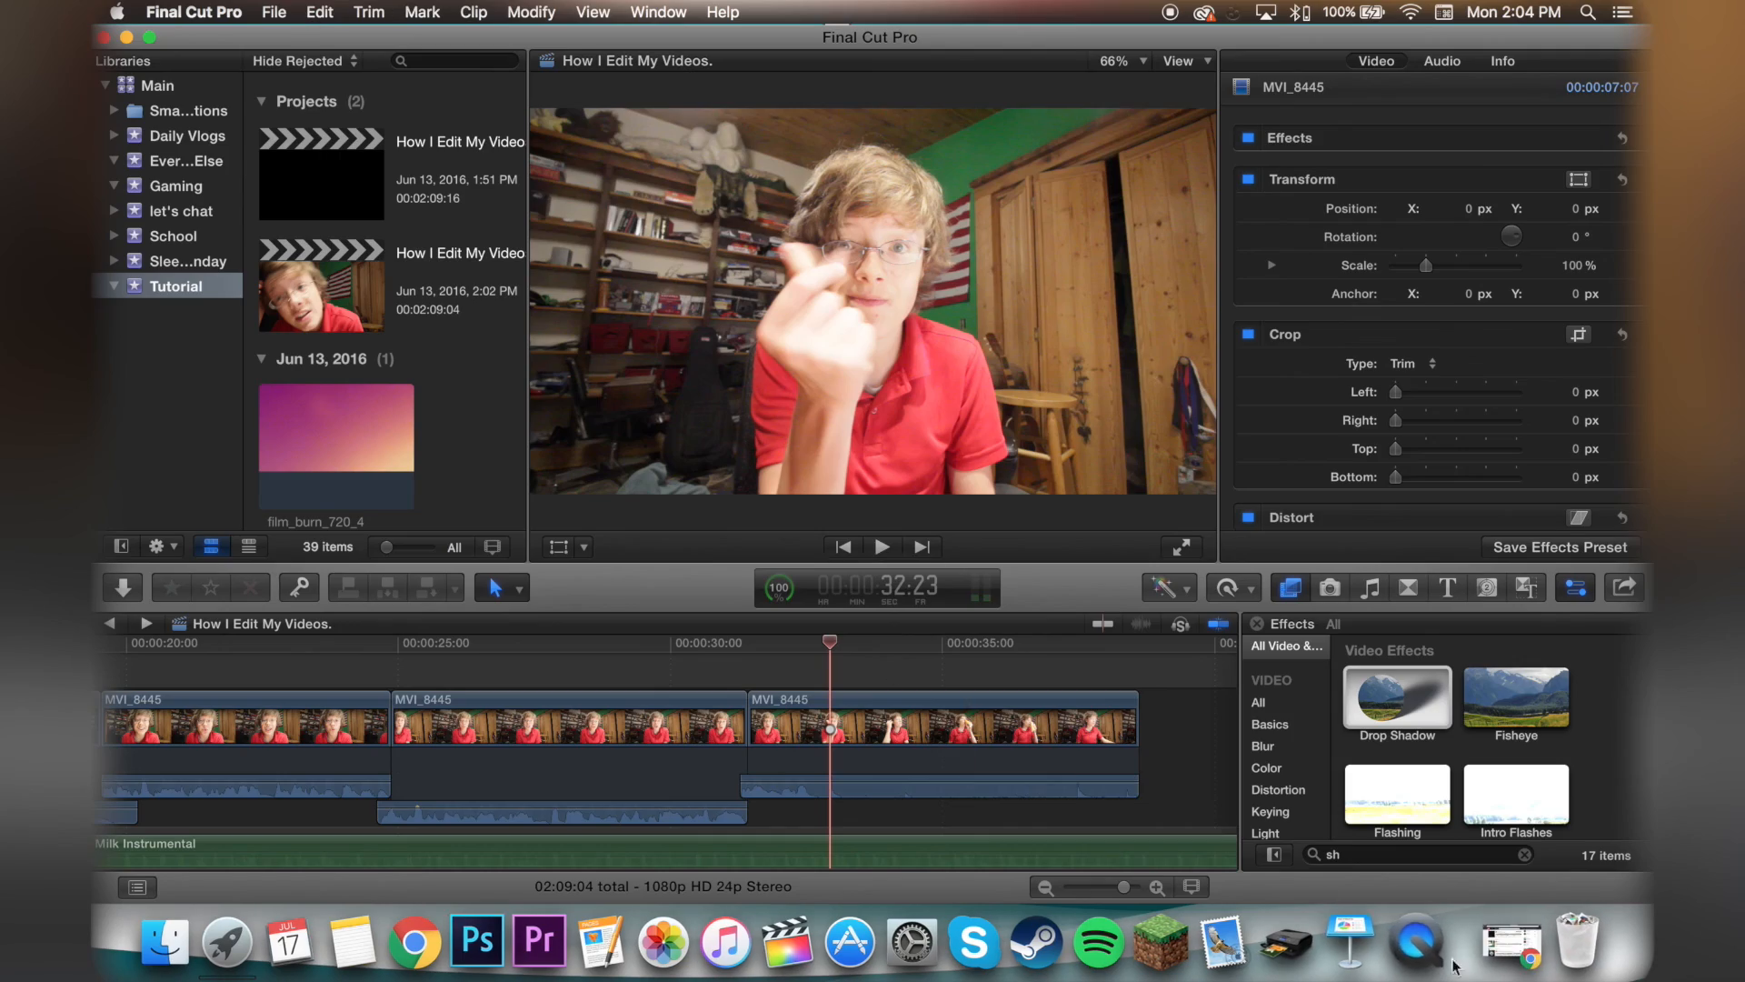
left_click(1420, 943)
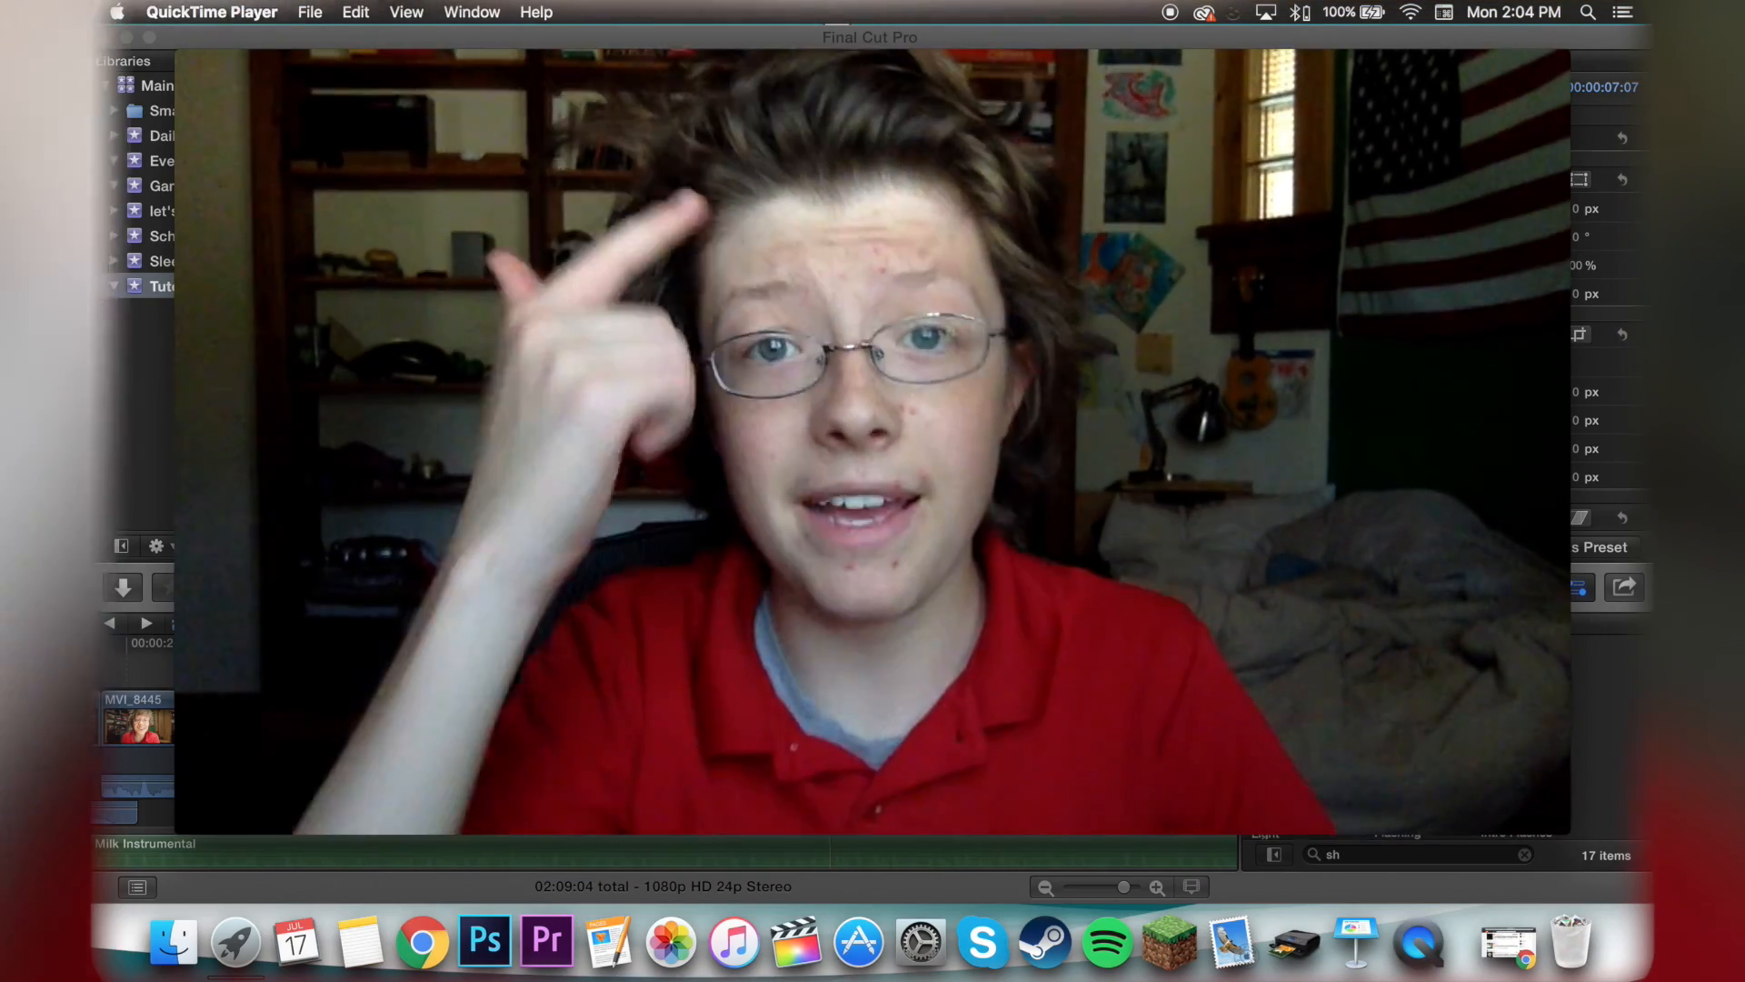